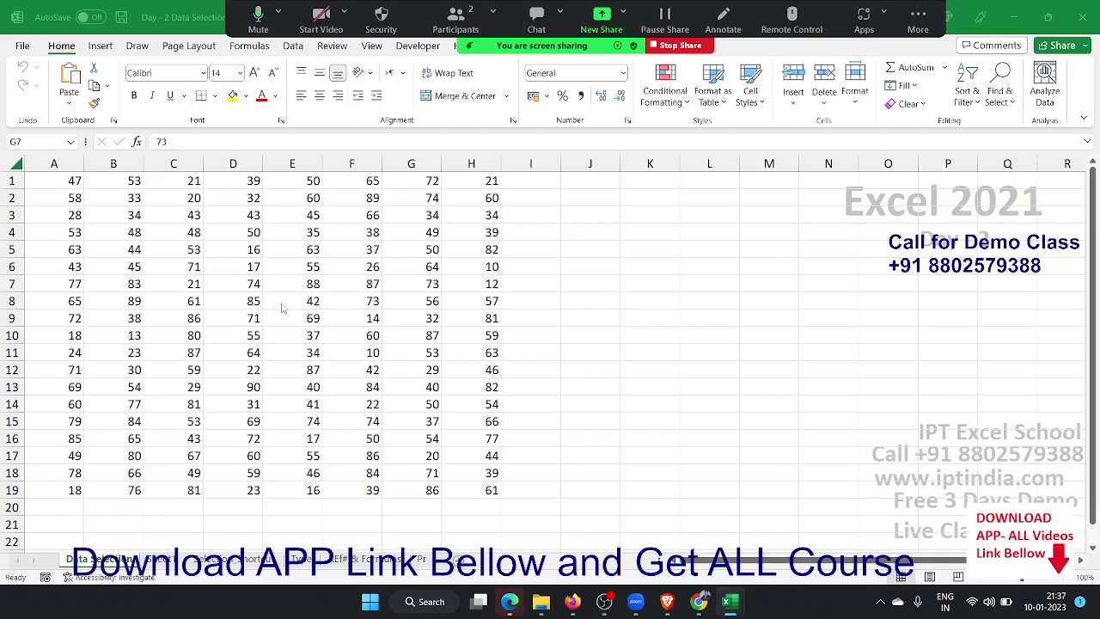
Select C4:H13, then cell C3, then the block B2:H17, and admit the waiting Zoom participant.
left_click_drag(157, 227, 456, 391)
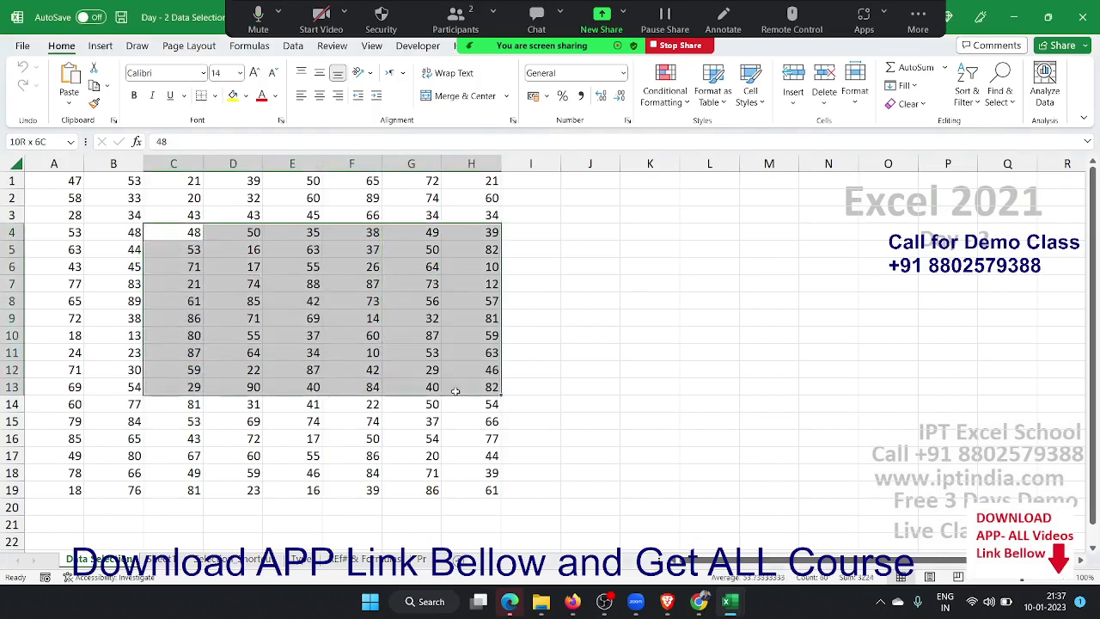
left_click(179, 213)
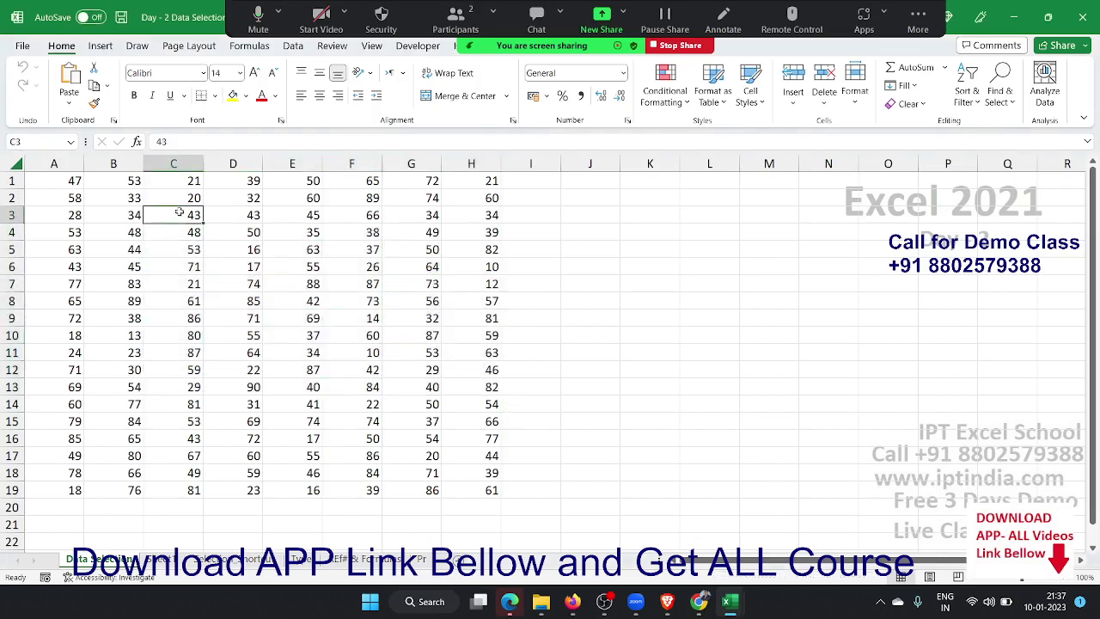
left_click_drag(130, 204, 471, 452)
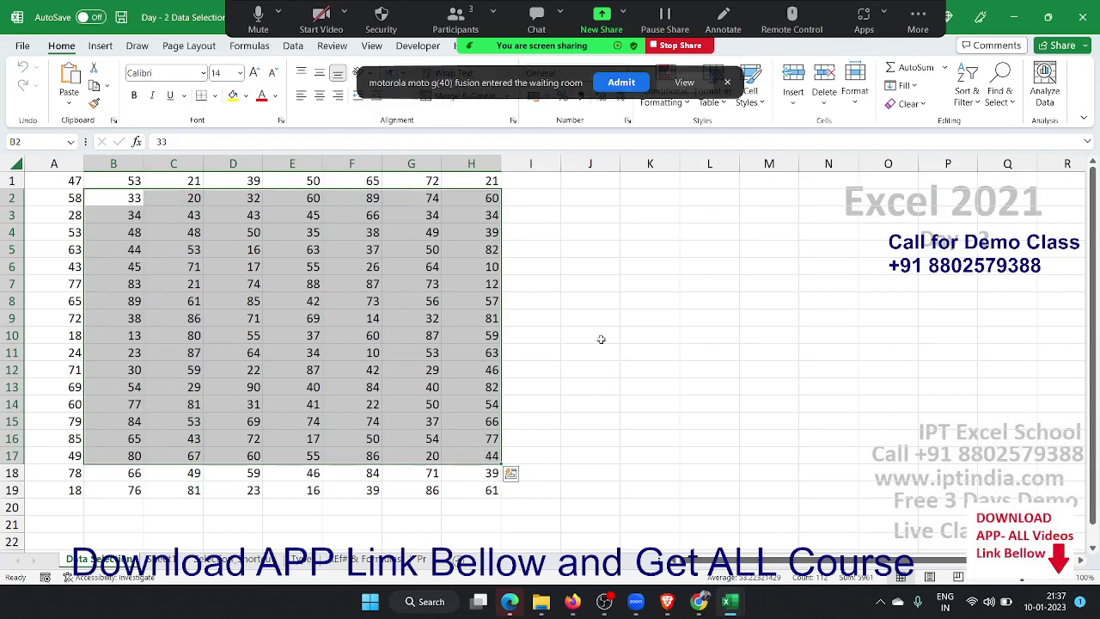
left_click(620, 86)
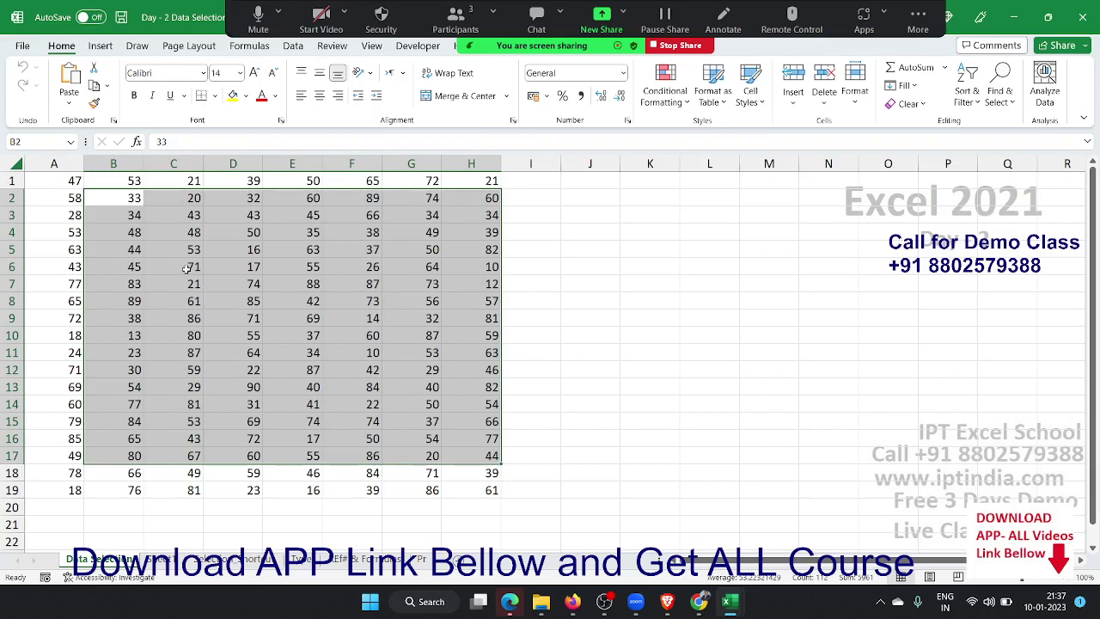
Select the full table A1:H19 from A1 to H19, then clear it and return to A1.
left_click(172, 232)
left_click(68, 184)
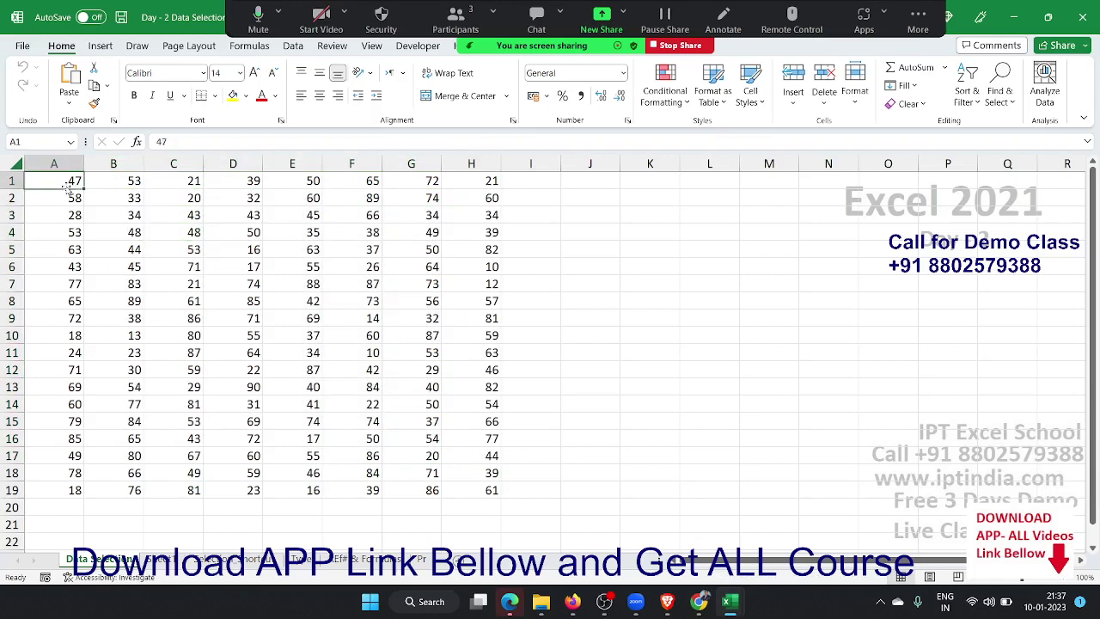
left_click(490, 488, "shift")
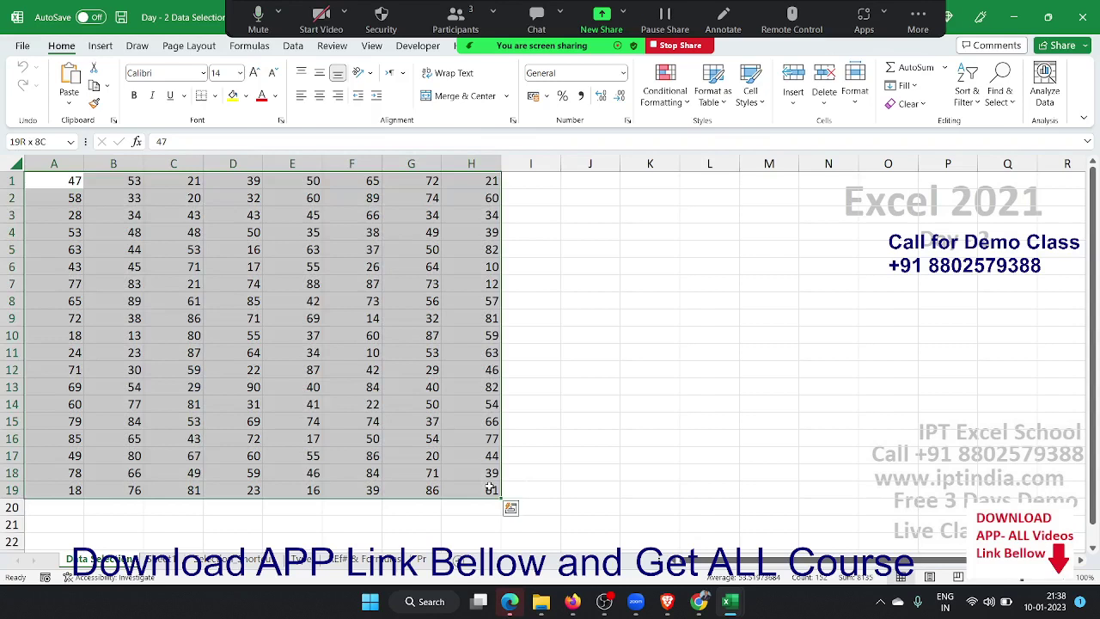
left_click(555, 348)
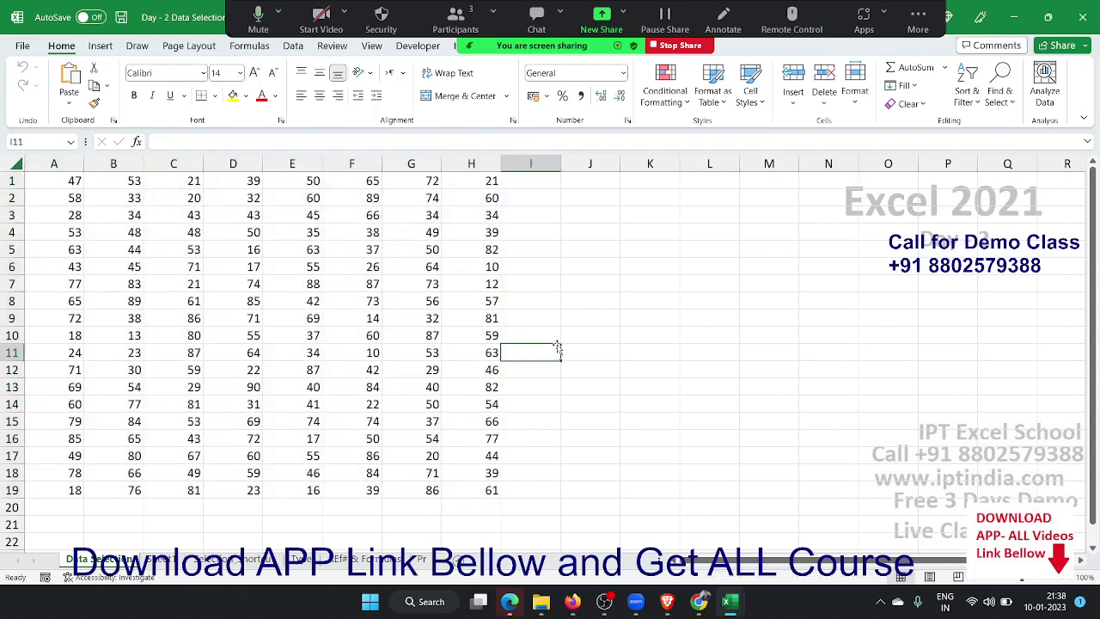
left_click(56, 186)
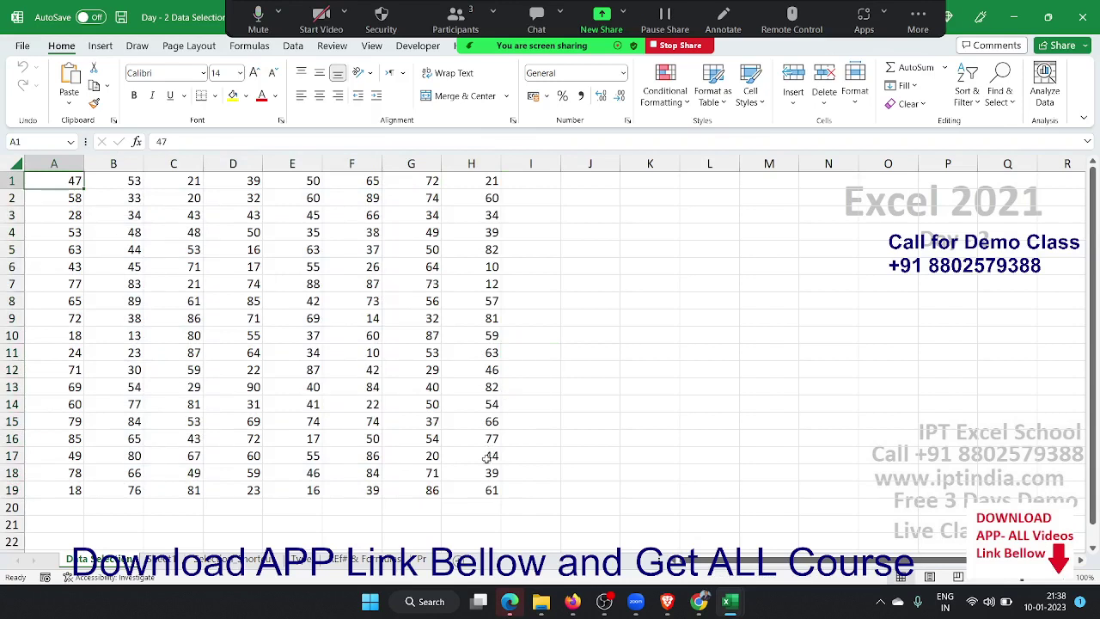
Send the motorola participant direct chat messages 'Select Audio' and 'Headphone'.
left_click(491, 485, "shift")
left_click(455, 19)
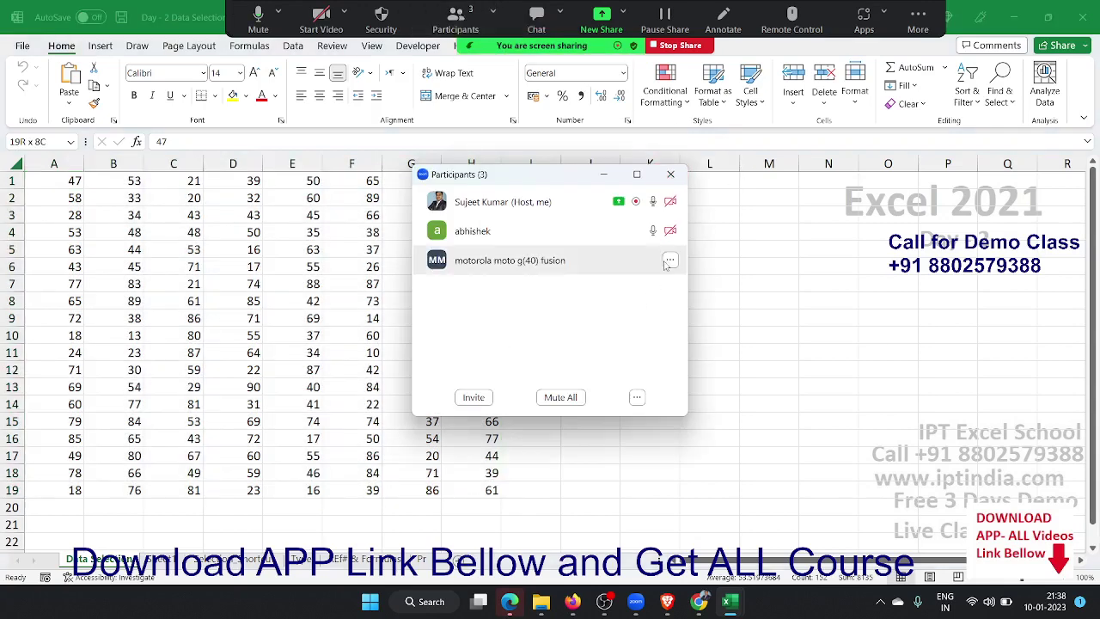
left_click(669, 259)
left_click(701, 260)
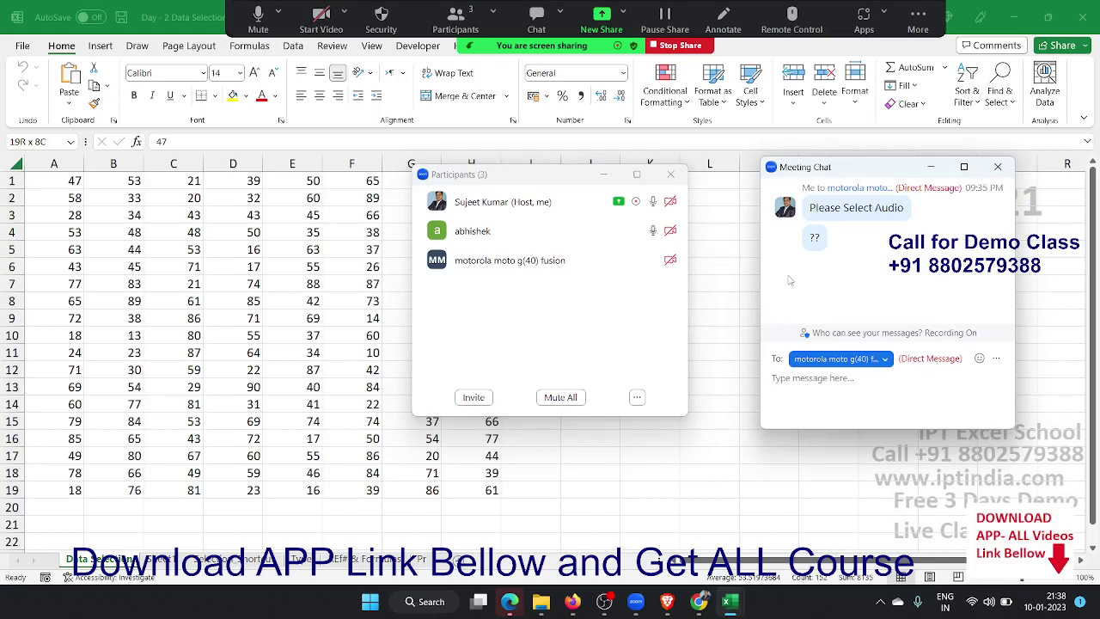
type("Se")
type("lect ")
type("Audio")
key("Return")
type("He")
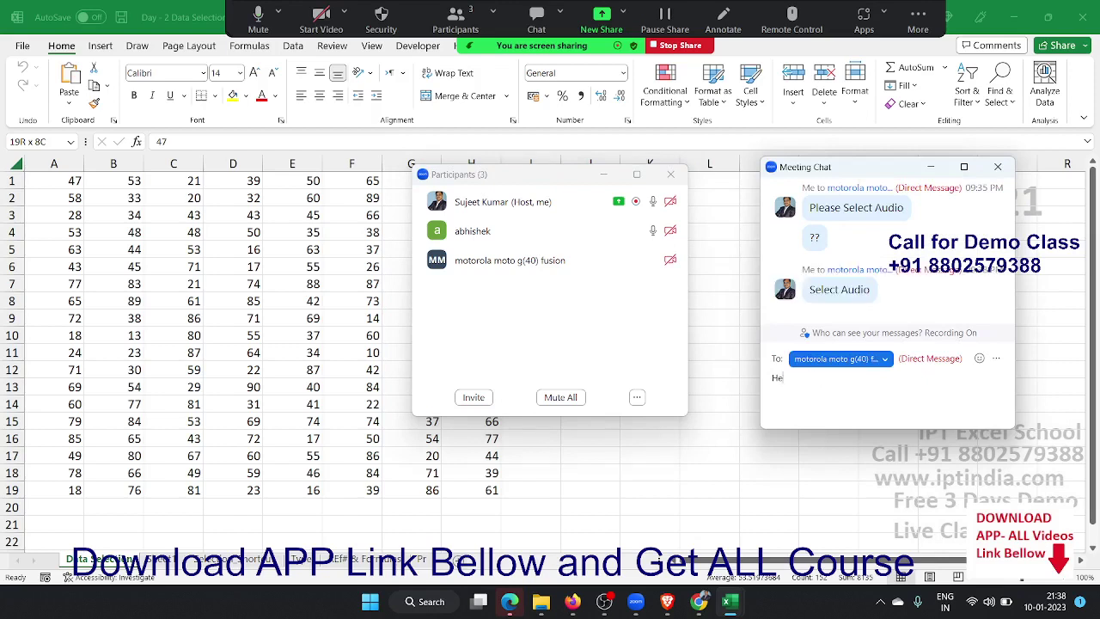
type("adp")
type("hone")
key("Return")
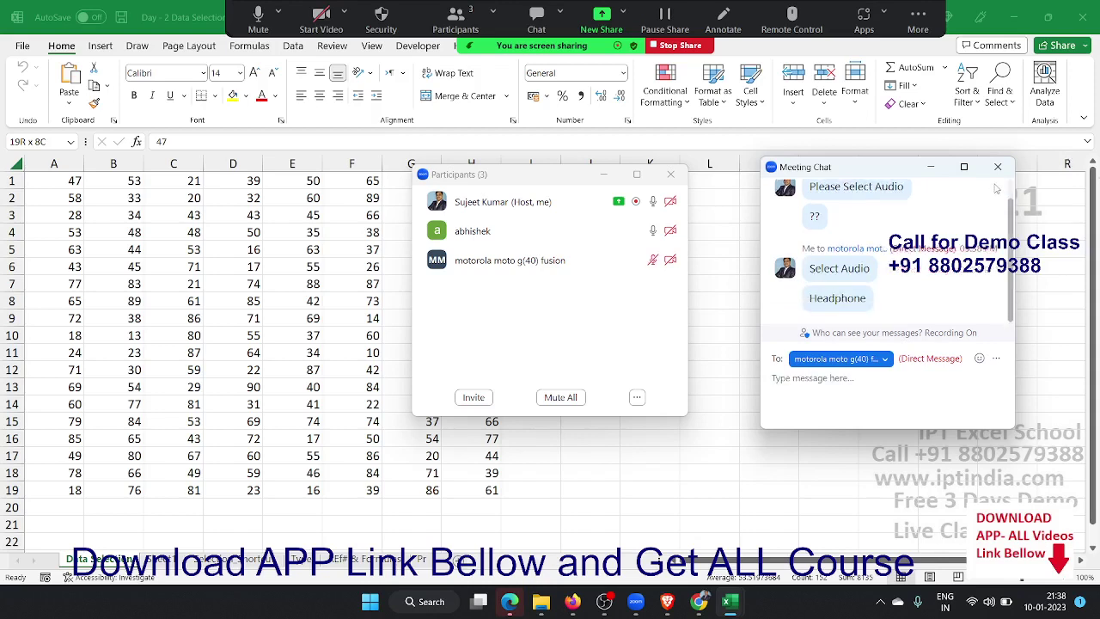
Close the chat and move the participants list right, off the number table.
left_click(998, 167)
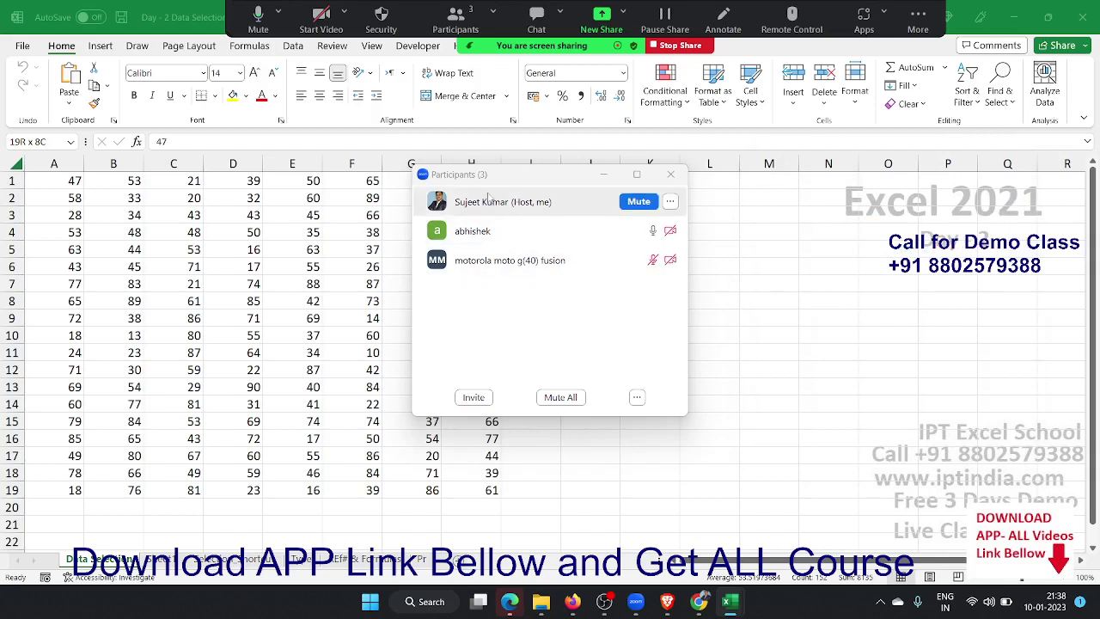
left_click_drag(466, 176, 668, 170)
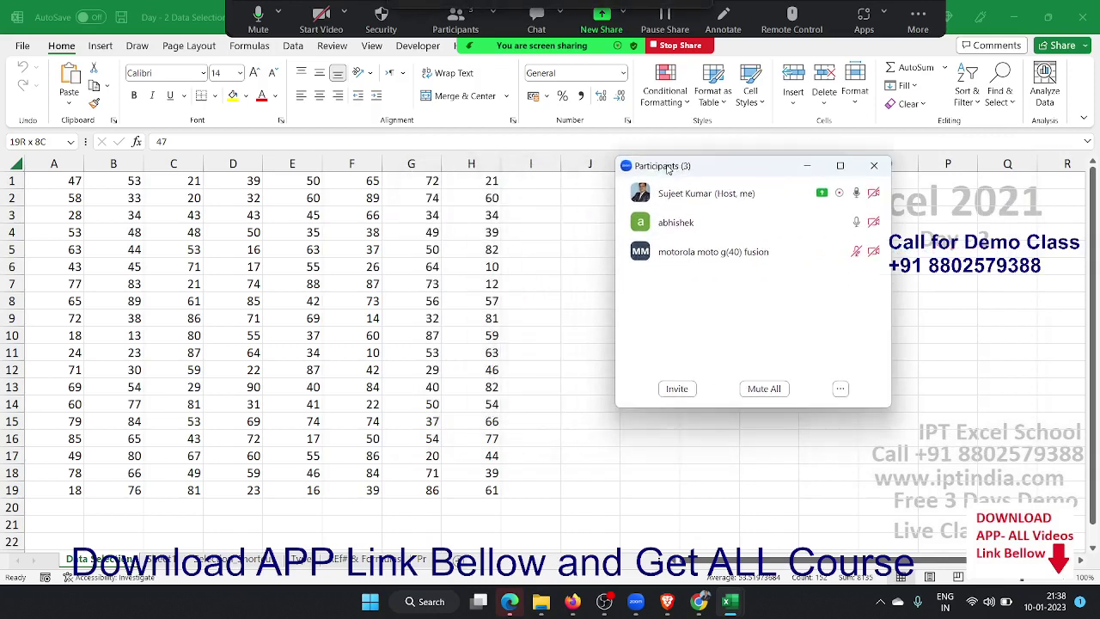
left_click(873, 251)
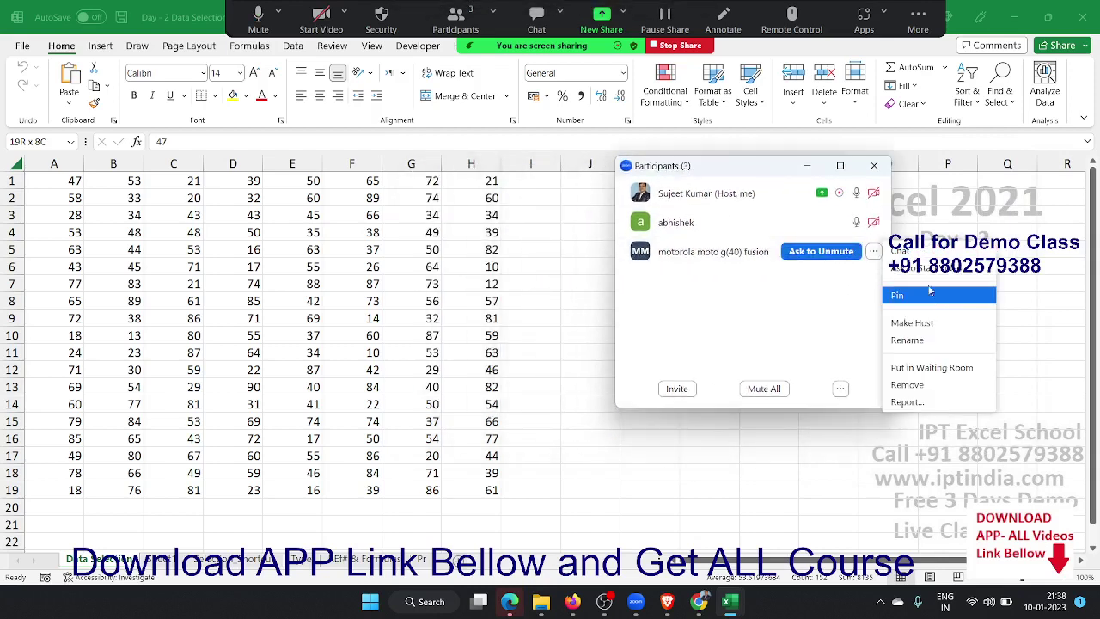
left_click(820, 315)
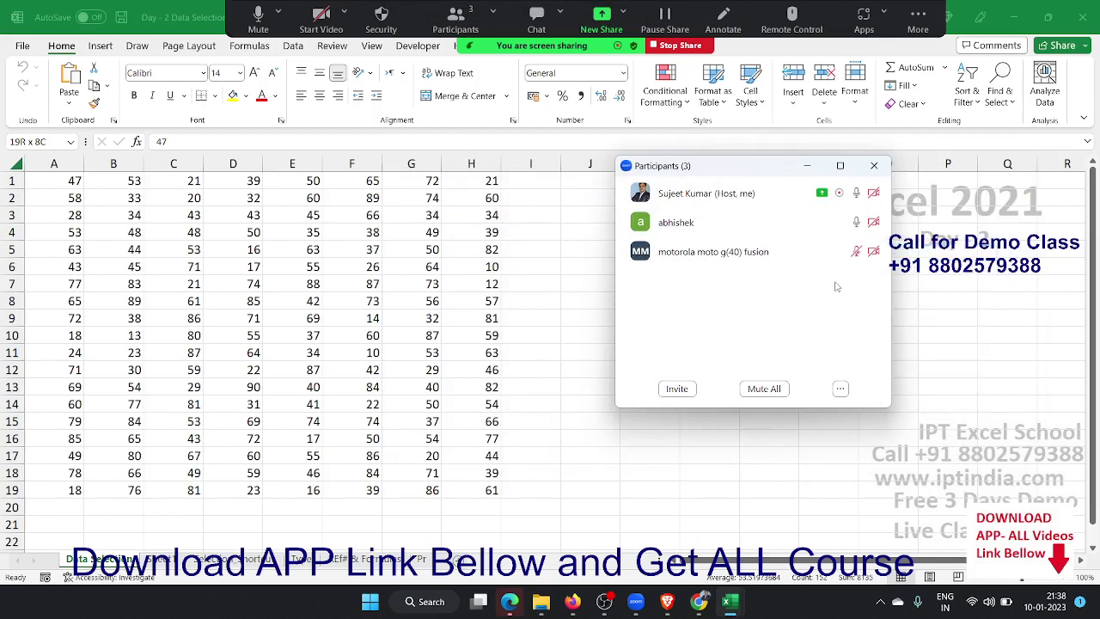
left_click(509, 251)
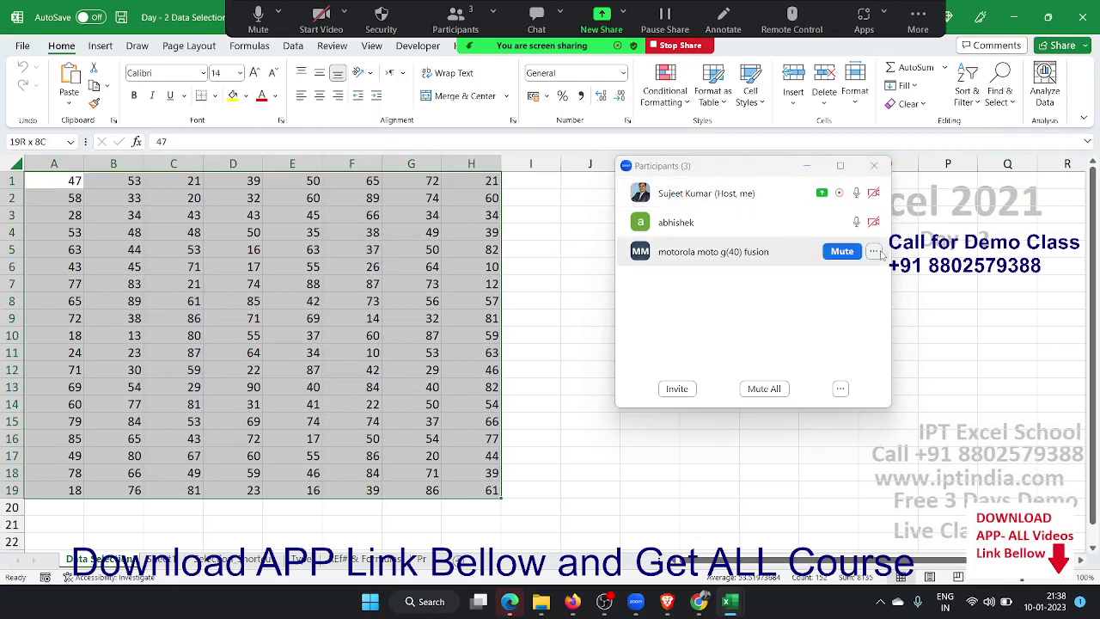
Rename the motorola phone participant with the attendee's name, then close the participants list.
left_click(879, 253)
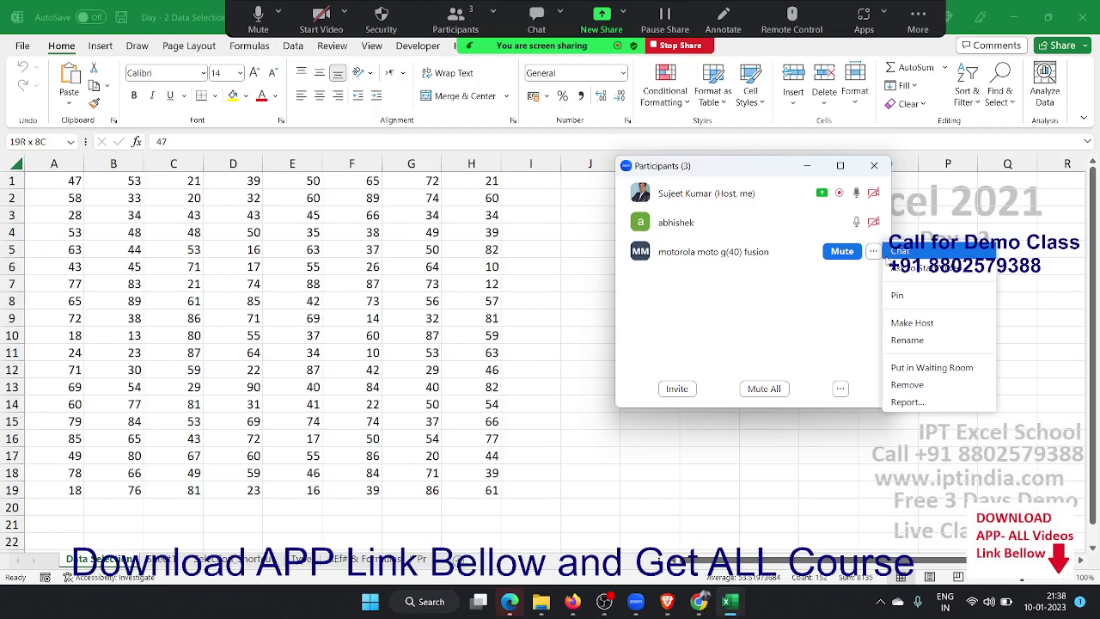
left_click(939, 341)
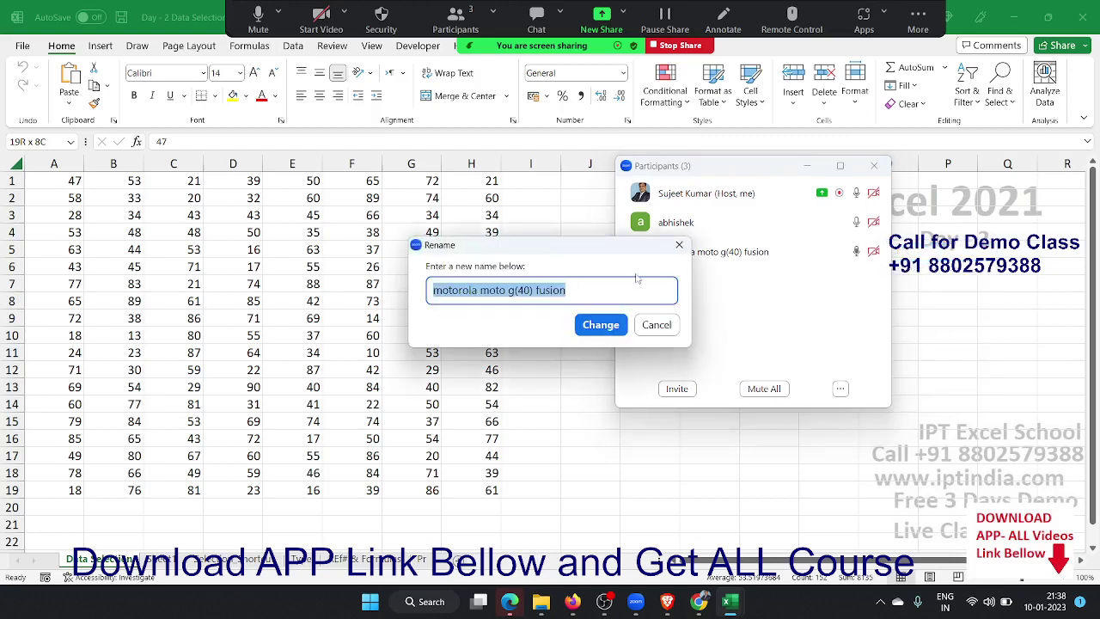
type("Sh")
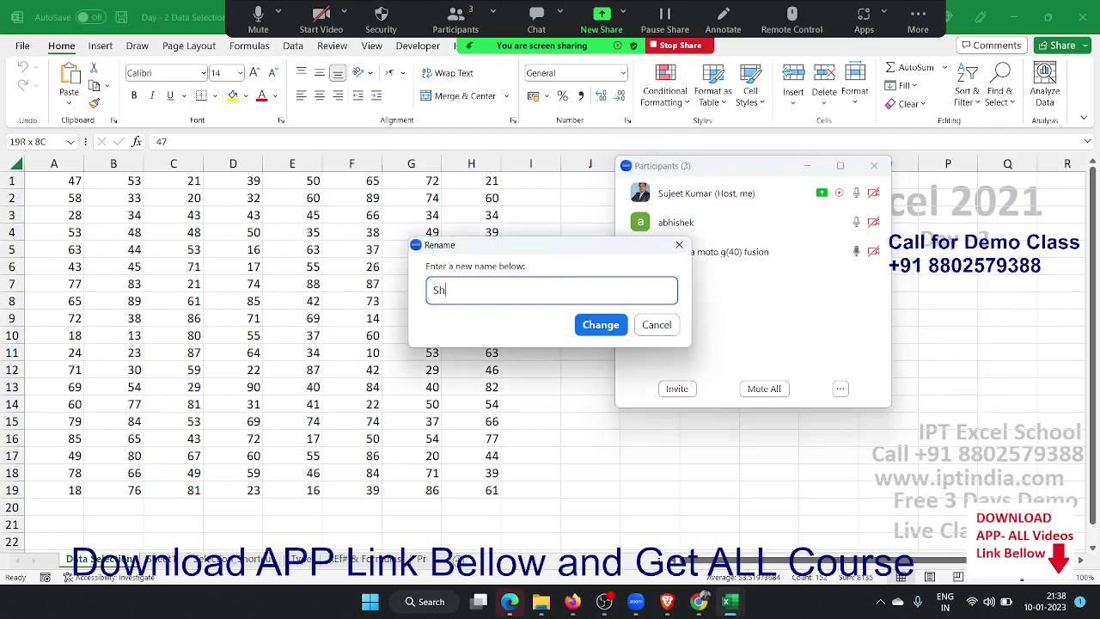
type("iv")
type("am")
key("Return")
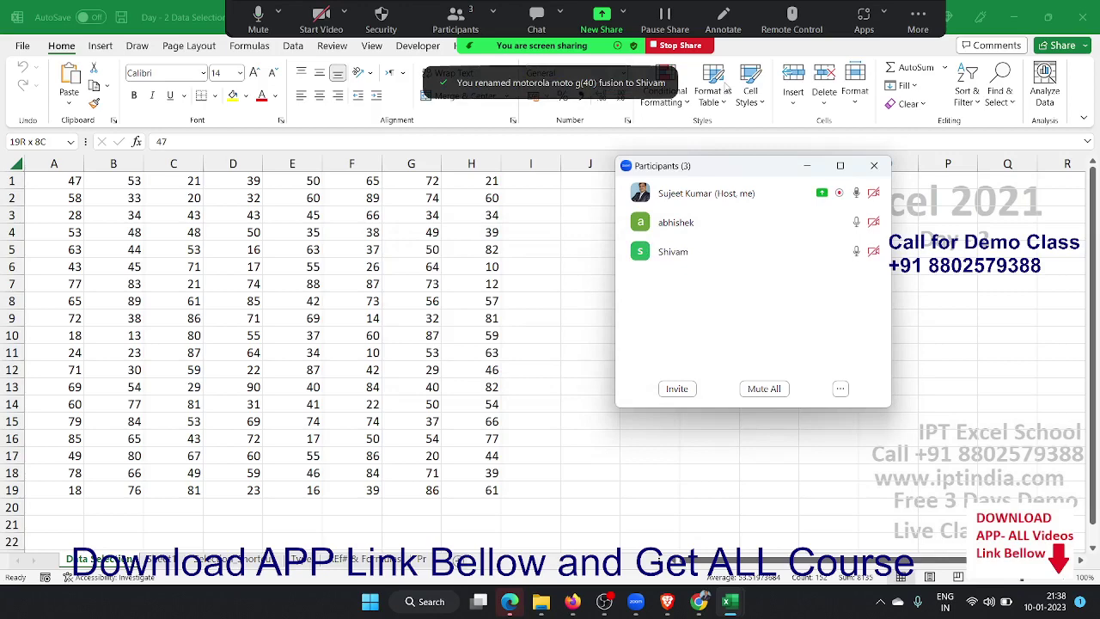
left_click(868, 170)
left_click(359, 235)
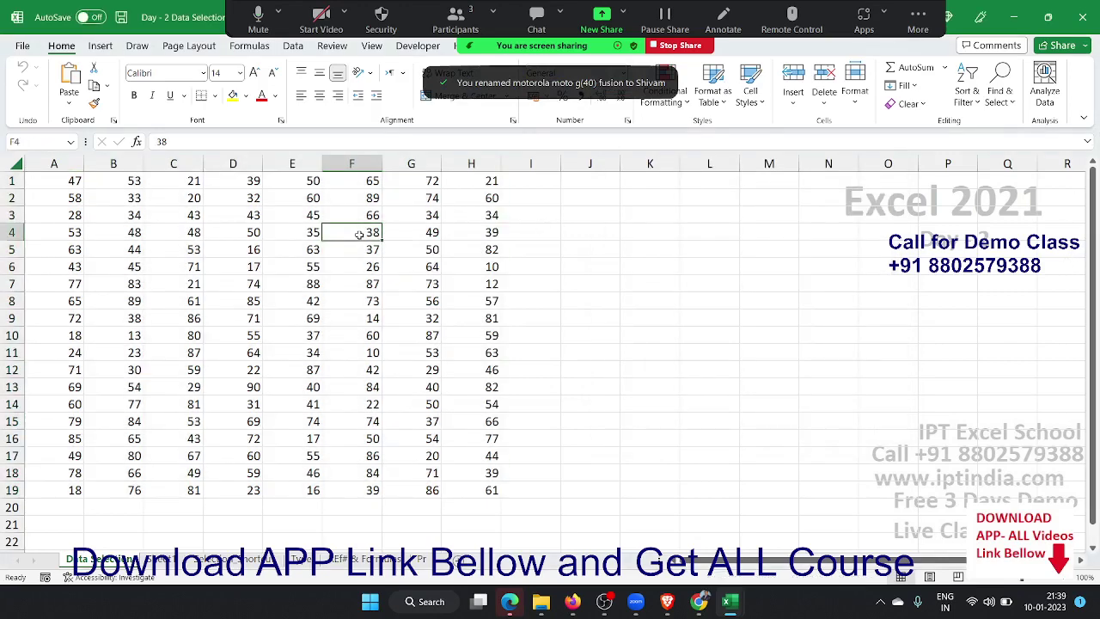
left_click(467, 239)
left_click(46, 185)
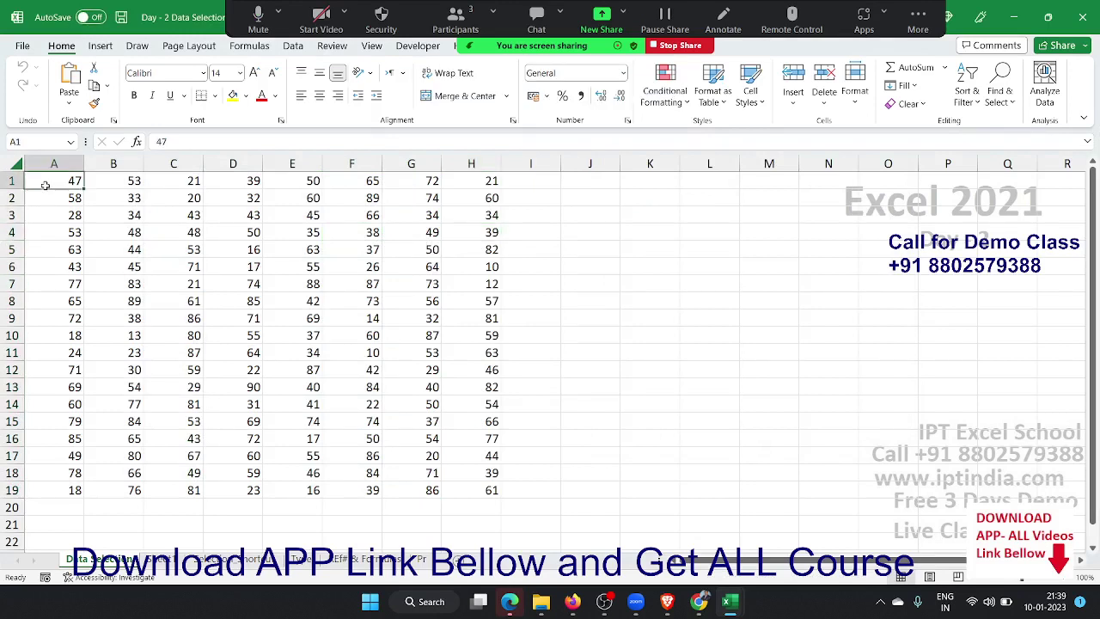
left_click_drag(46, 185, 423, 475)
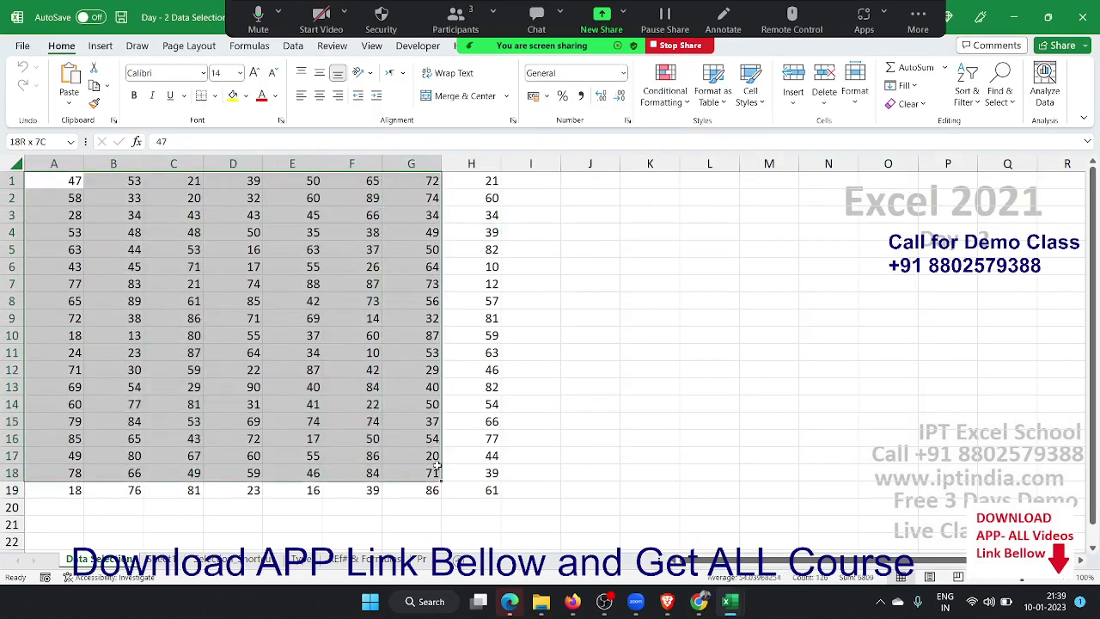
left_click(385, 400)
left_click(67, 187)
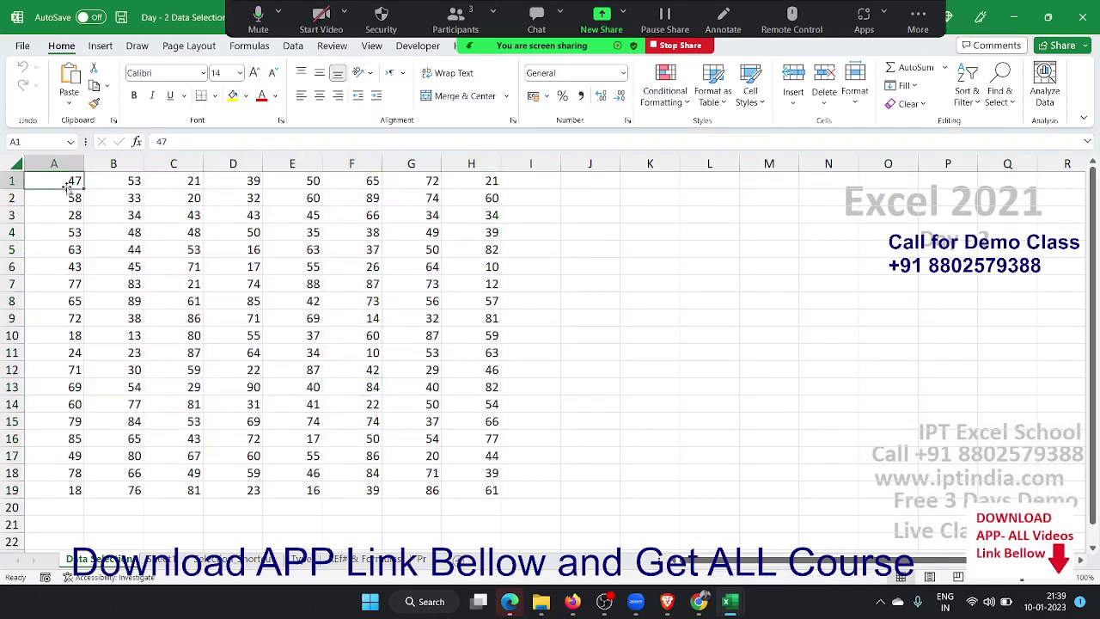
left_click(491, 489, "shift")
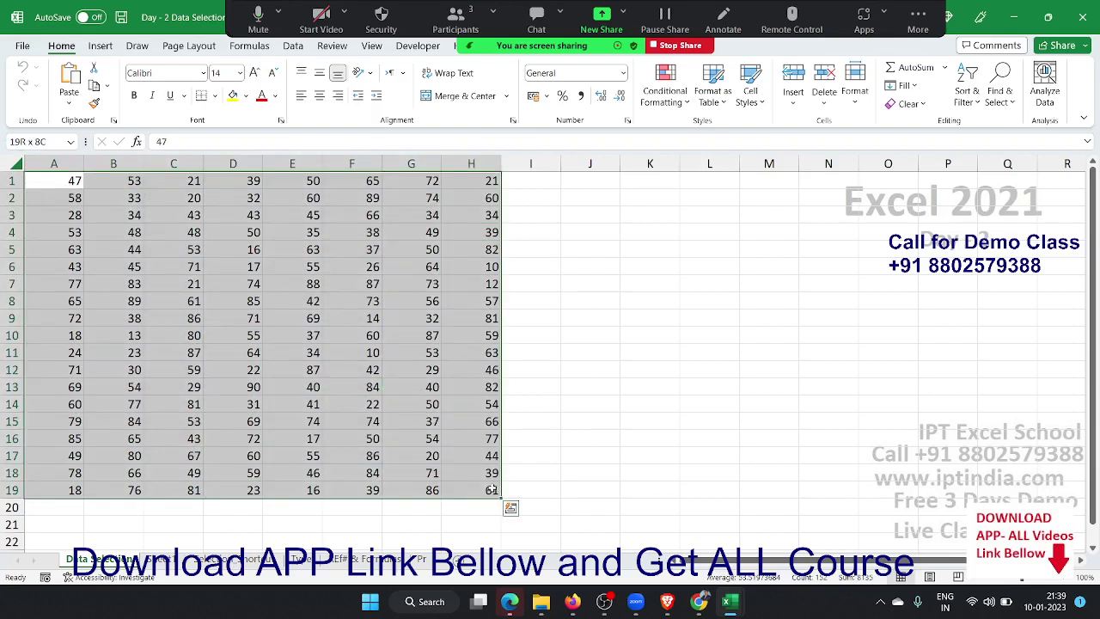
left_click(657, 175)
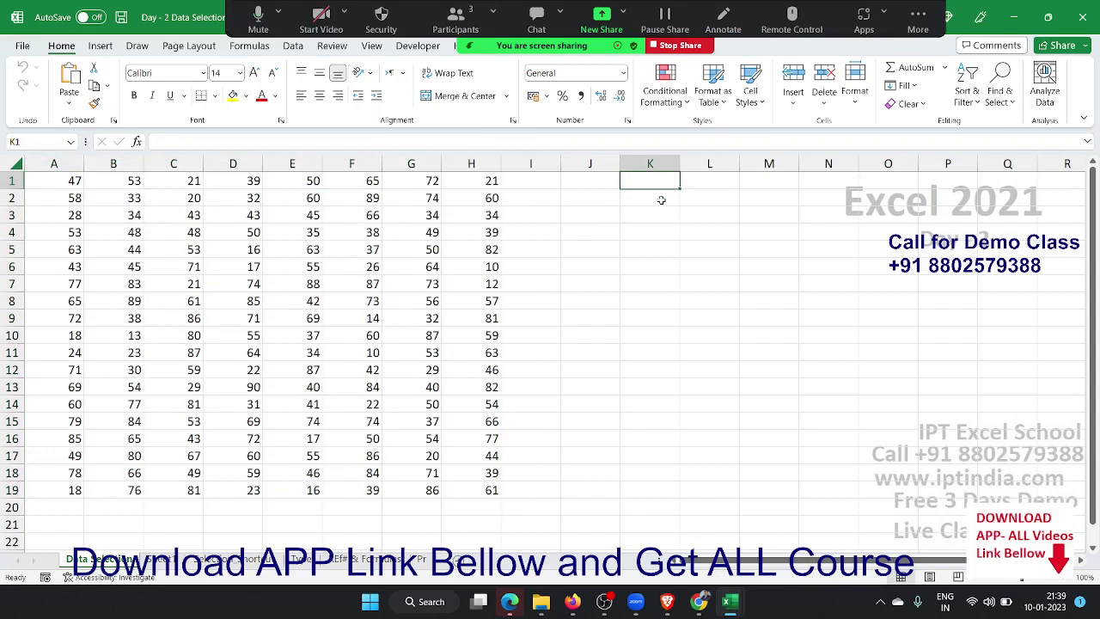
left_click(653, 298)
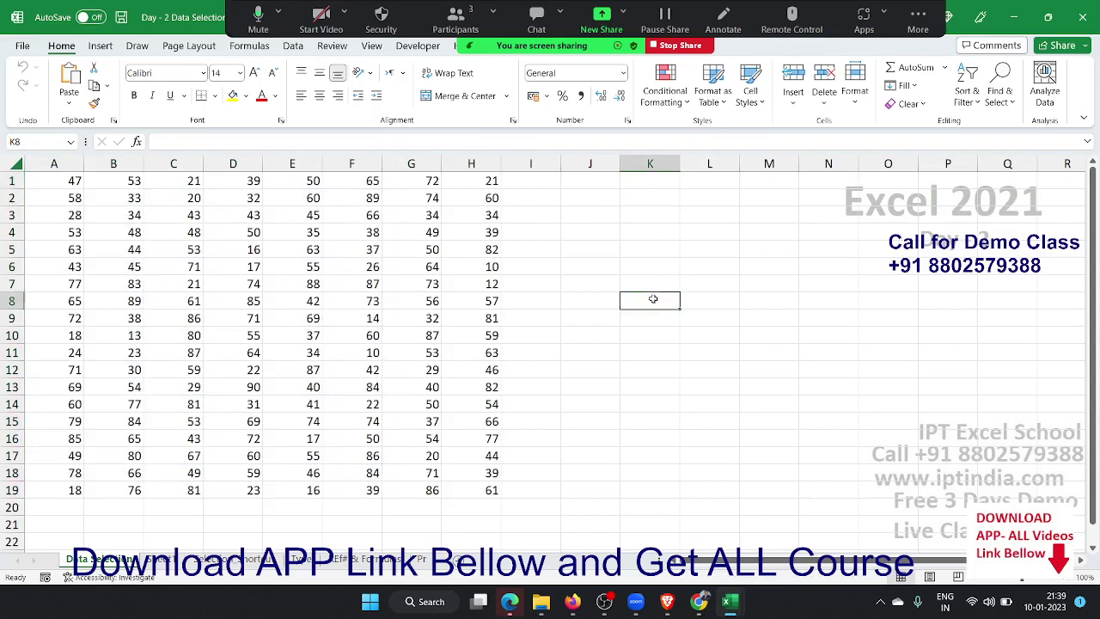
left_click(632, 185)
left_click(647, 301)
left_click(638, 184)
left_click(637, 300)
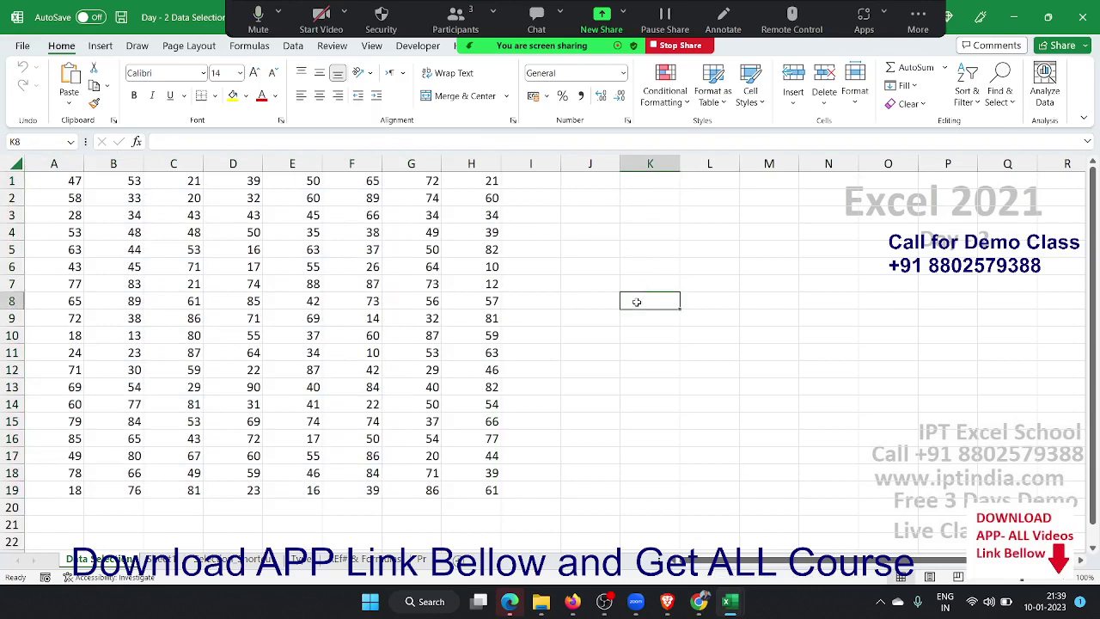
left_click(638, 183)
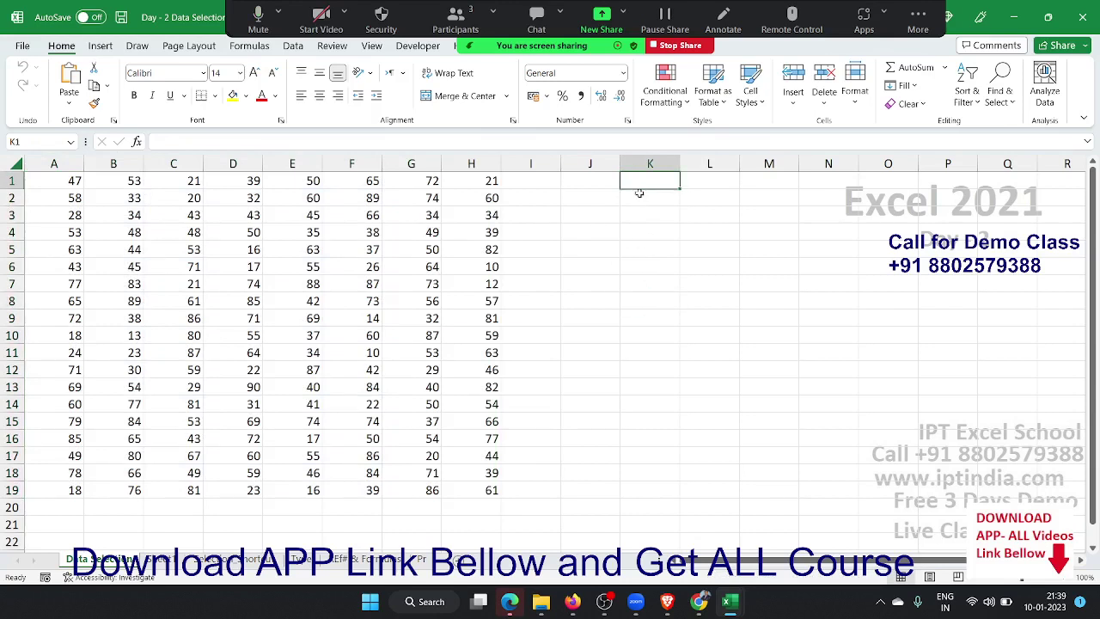
left_click(641, 300, "shift")
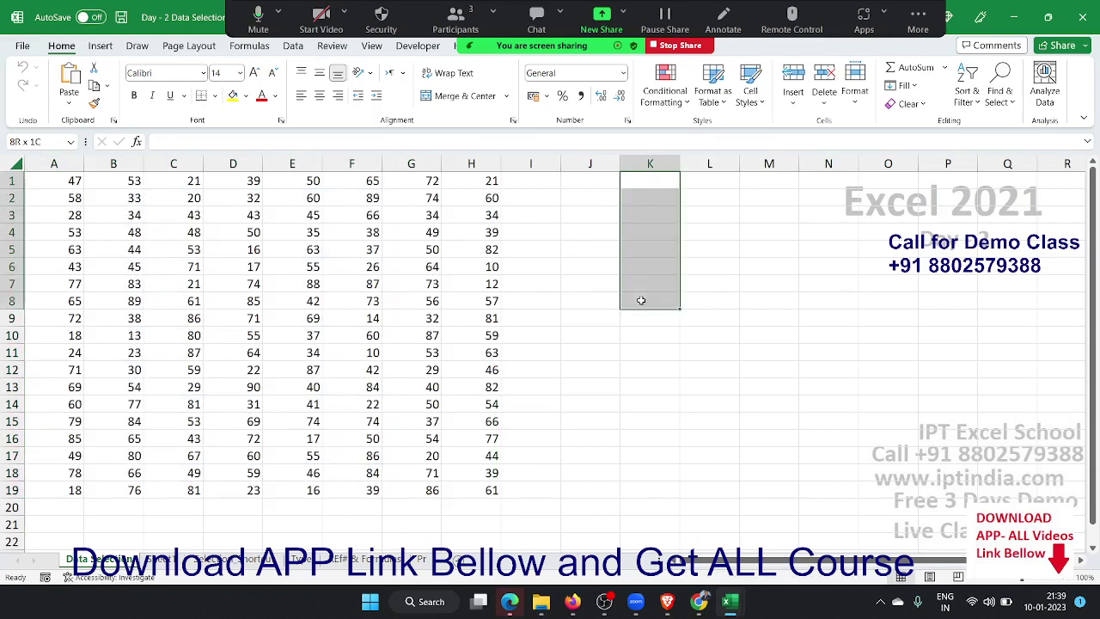
left_click(651, 419, "shift")
left_click(658, 488, "shift")
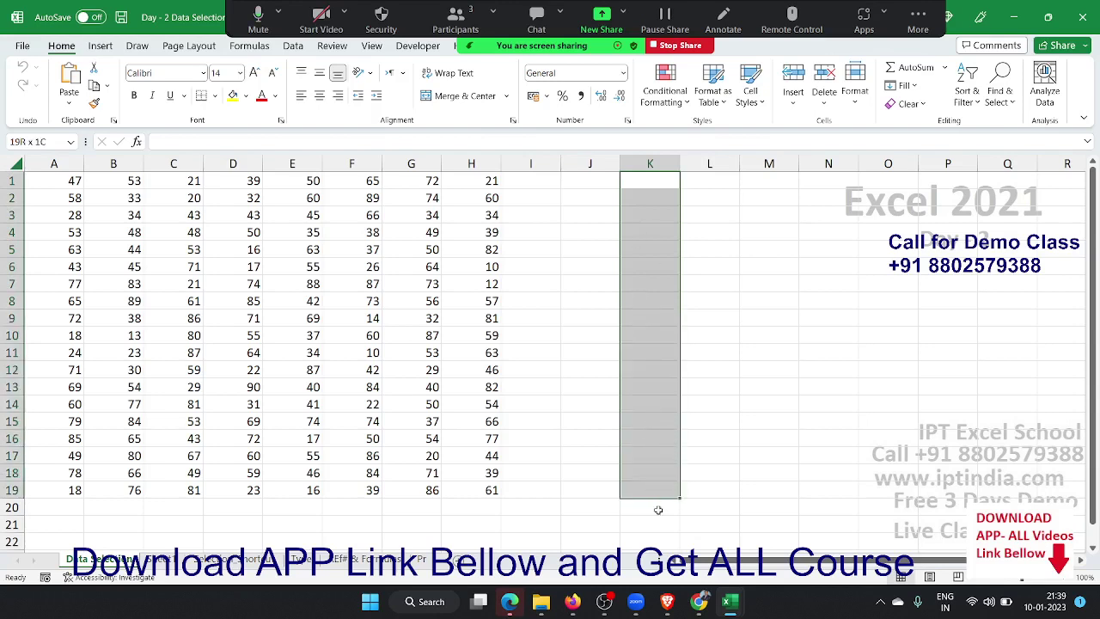
mouse_move(658, 510)
left_mouse_down()
mouse_move(641, 258)
mouse_move(648, 518)
left_mouse_up()
left_click(569, 417)
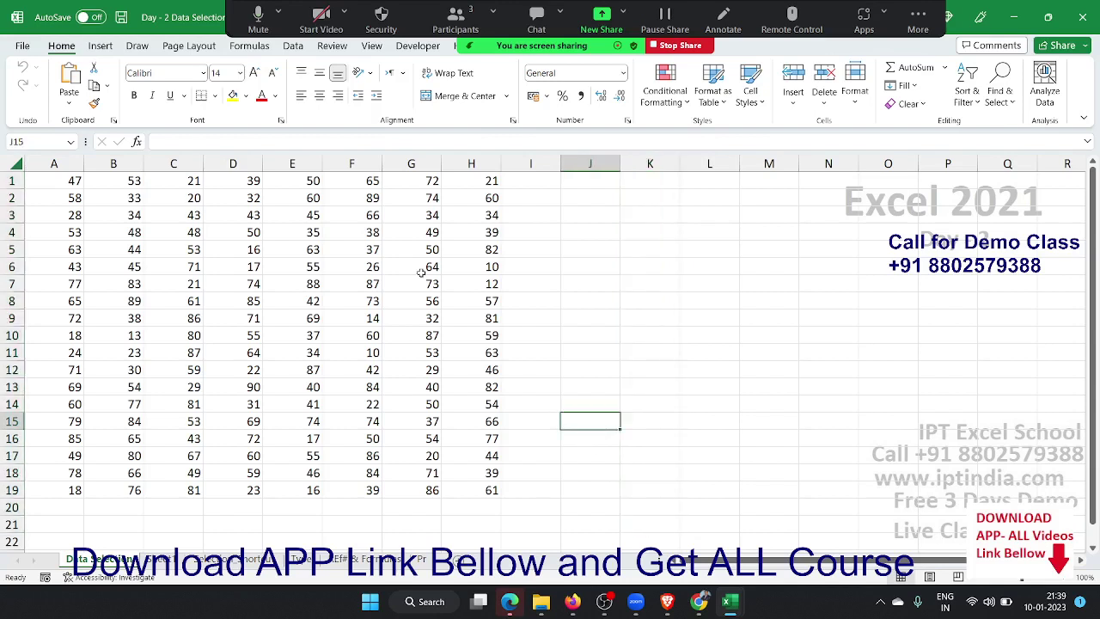
left_click(418, 270)
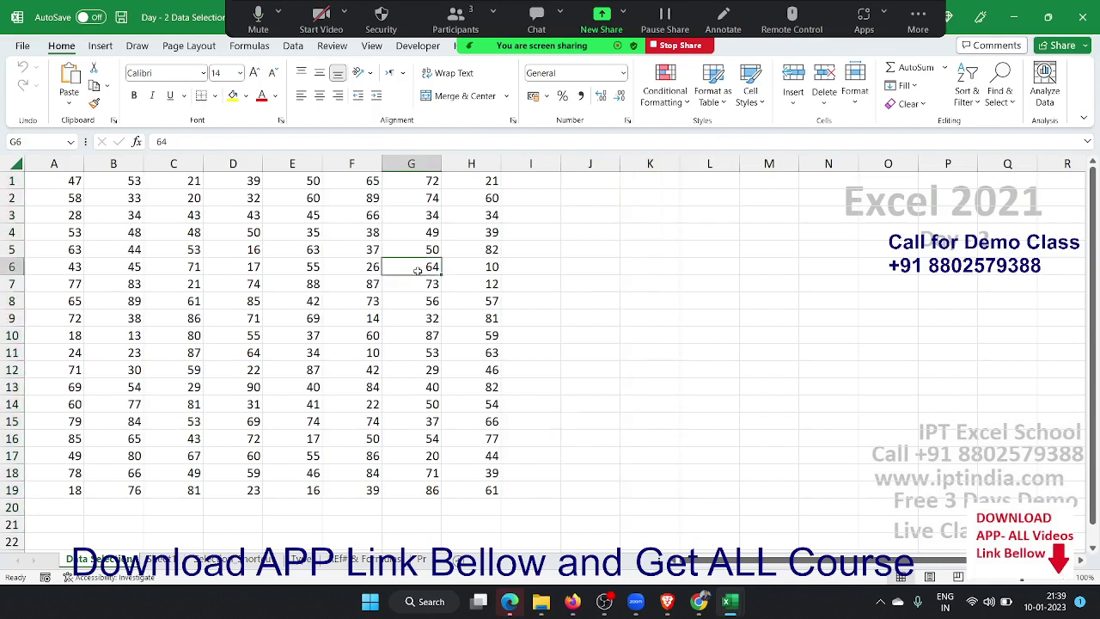
left_click(185, 213)
left_click(138, 197)
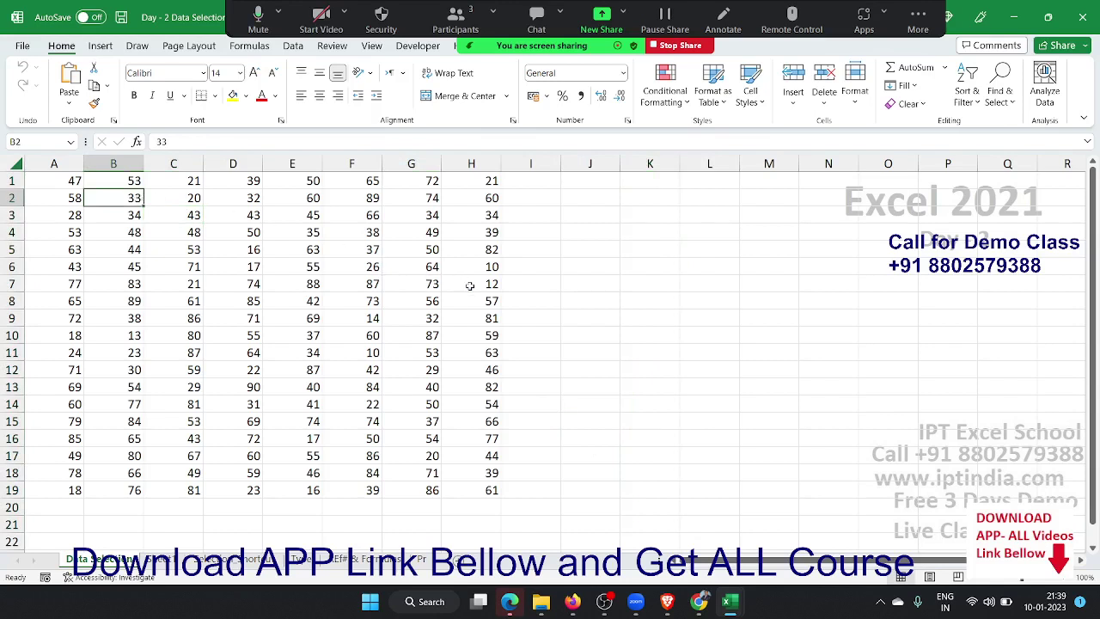
key("ctrl+a")
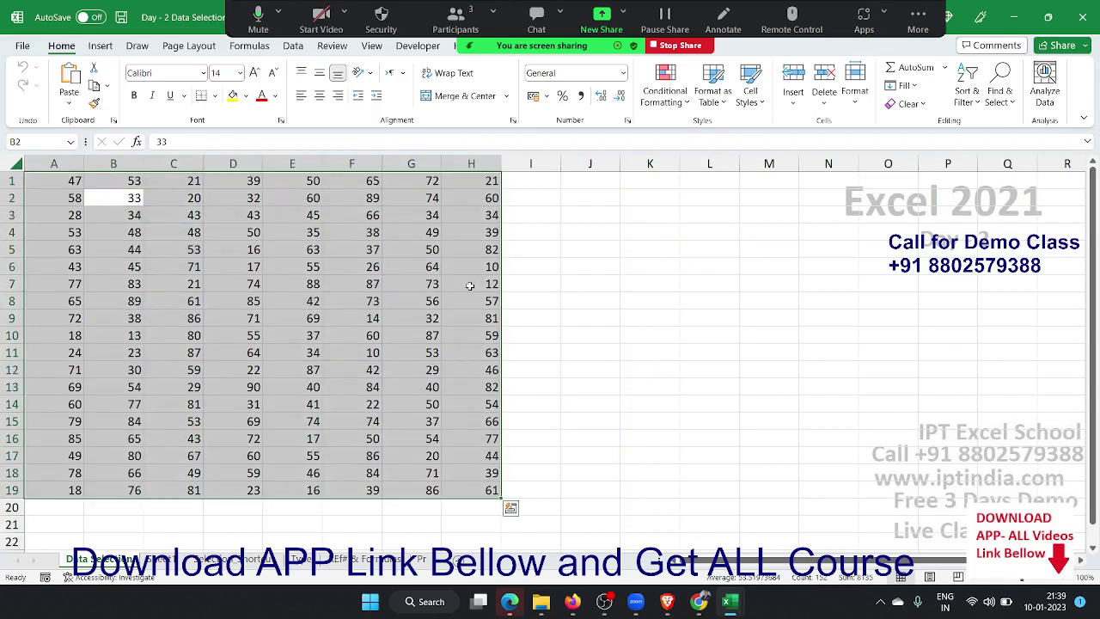
left_click(470, 285)
left_click(258, 284)
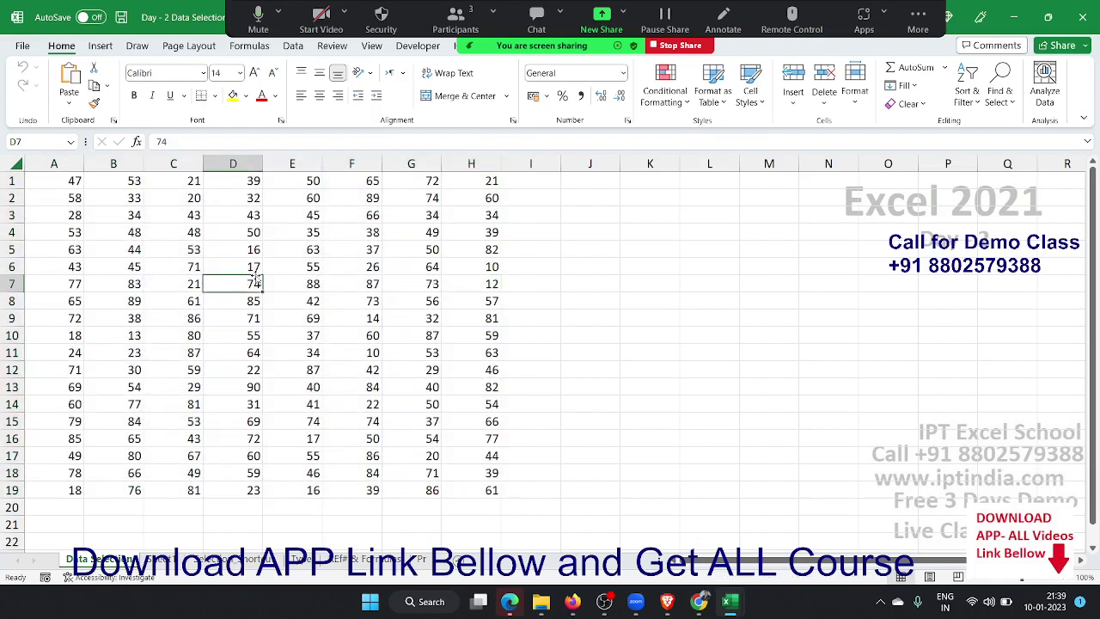
key("ctrl+a")
key("ctrl+q")
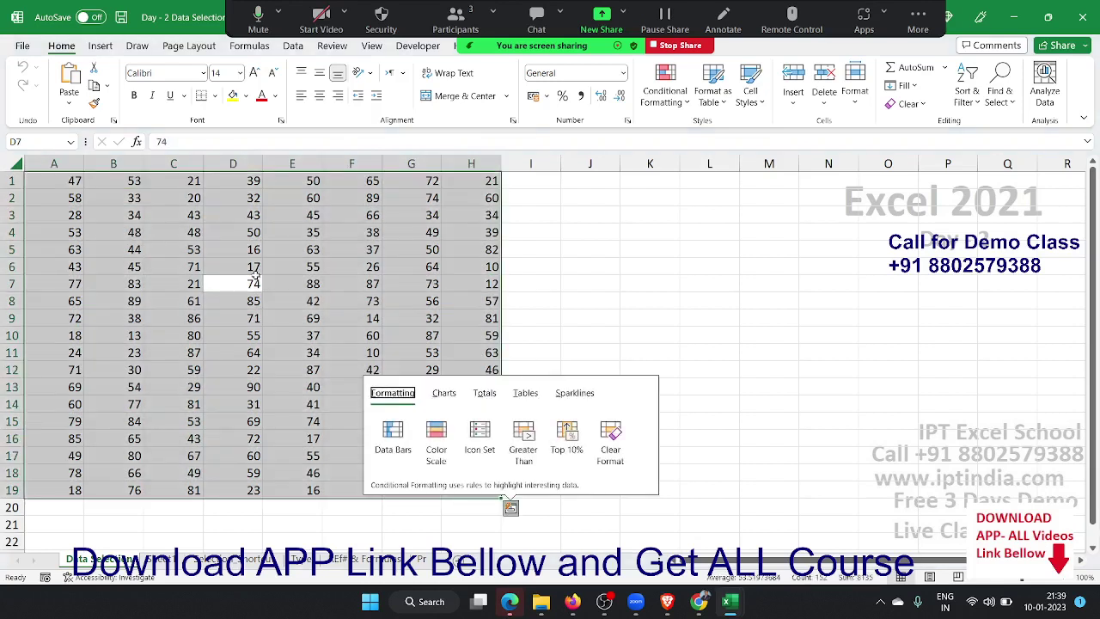
key("Escape")
left_click(142, 248)
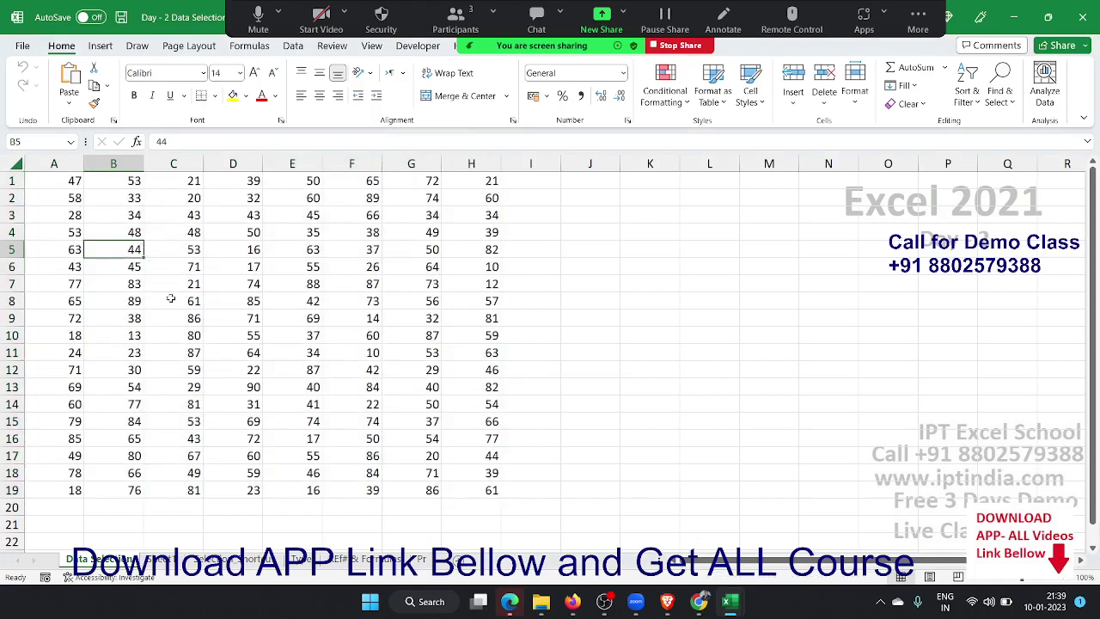
left_click(51, 196)
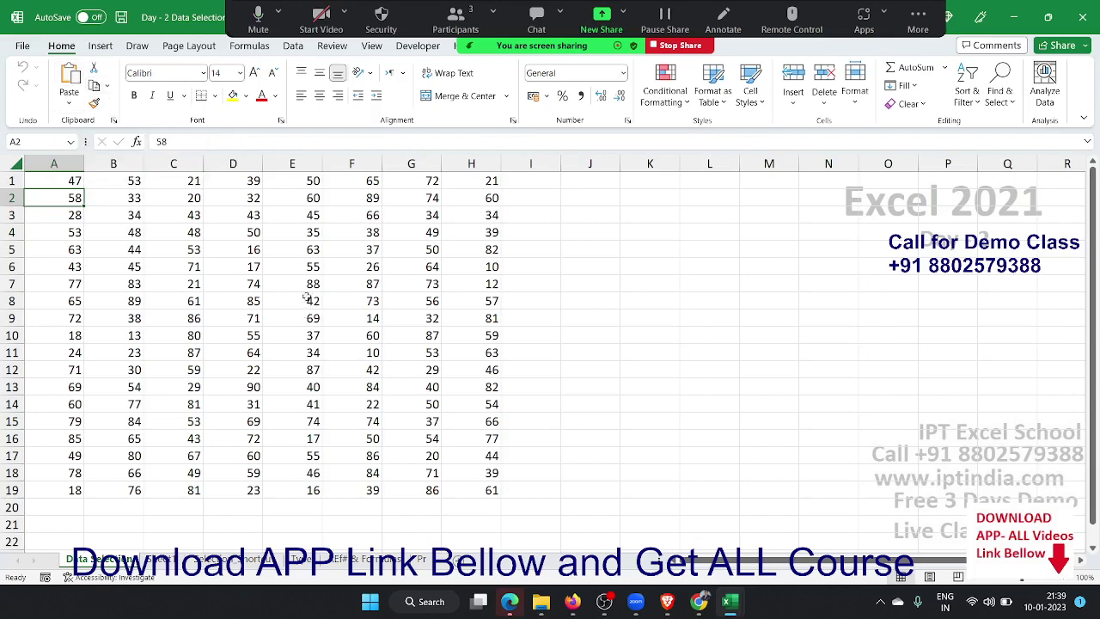
left_click(305, 264)
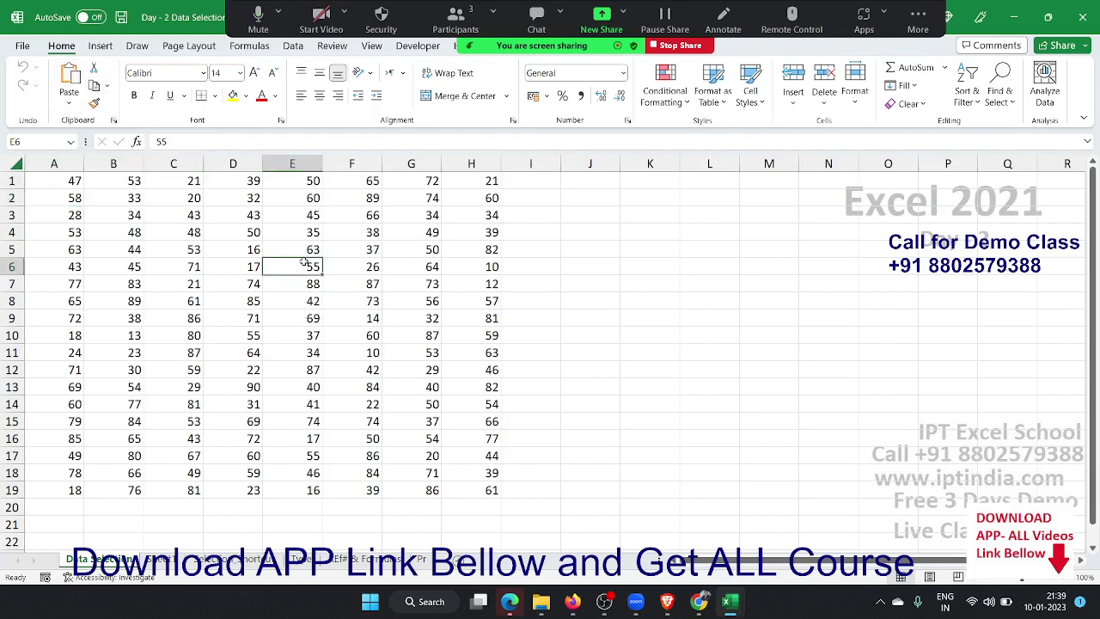
Use Find & Select's Go To Special with Current region to select A1:H19.
left_click(997, 99)
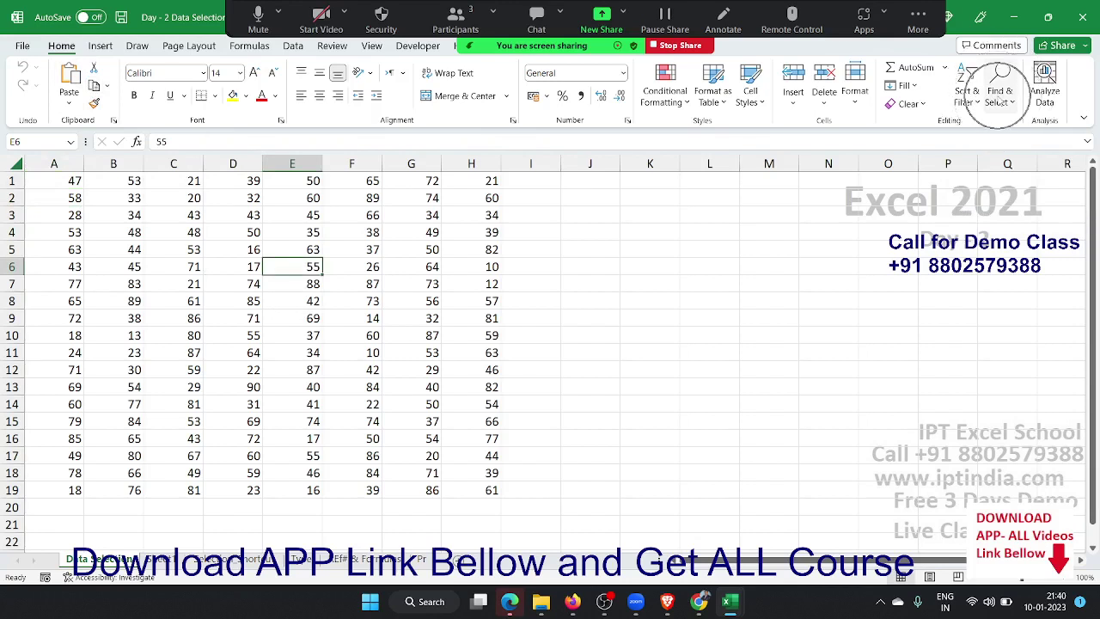
left_click(997, 98)
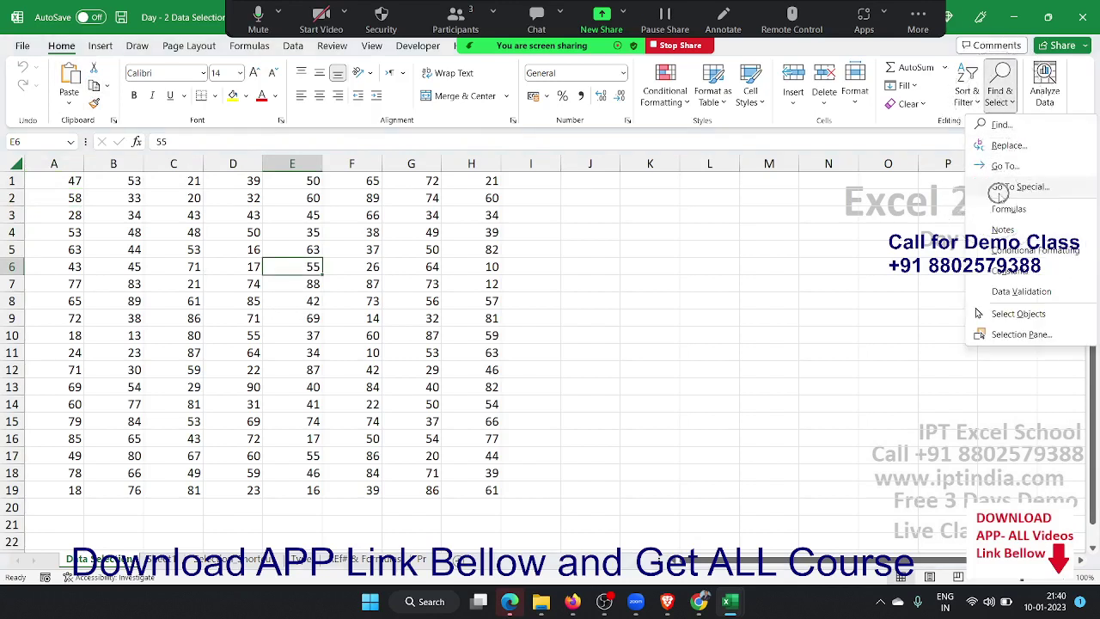
left_click(1000, 194)
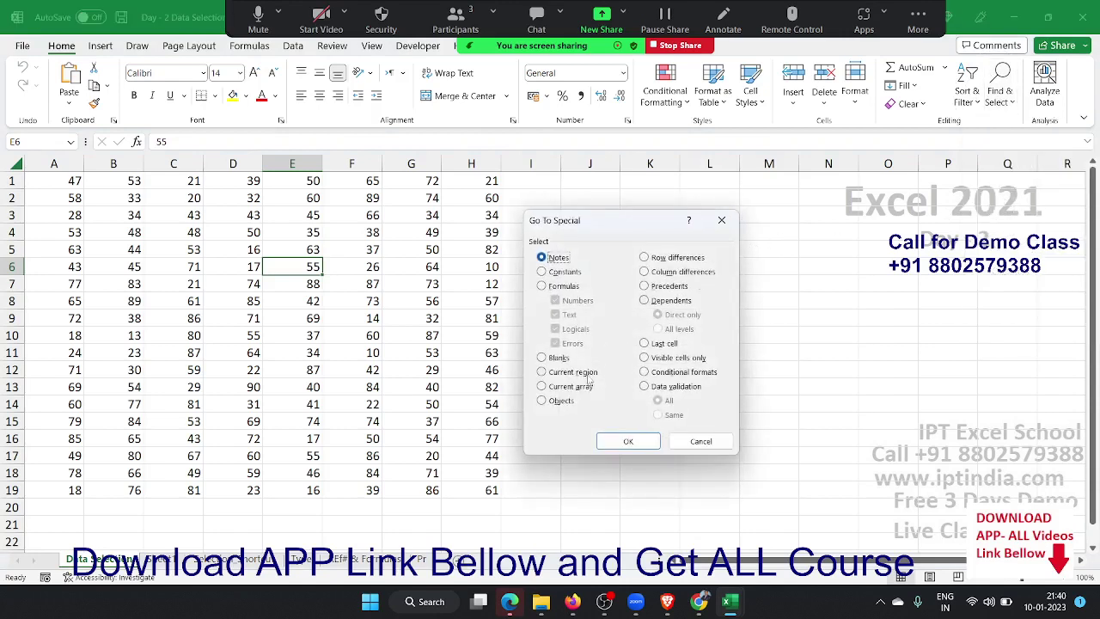
left_click(590, 379)
left_click(620, 435)
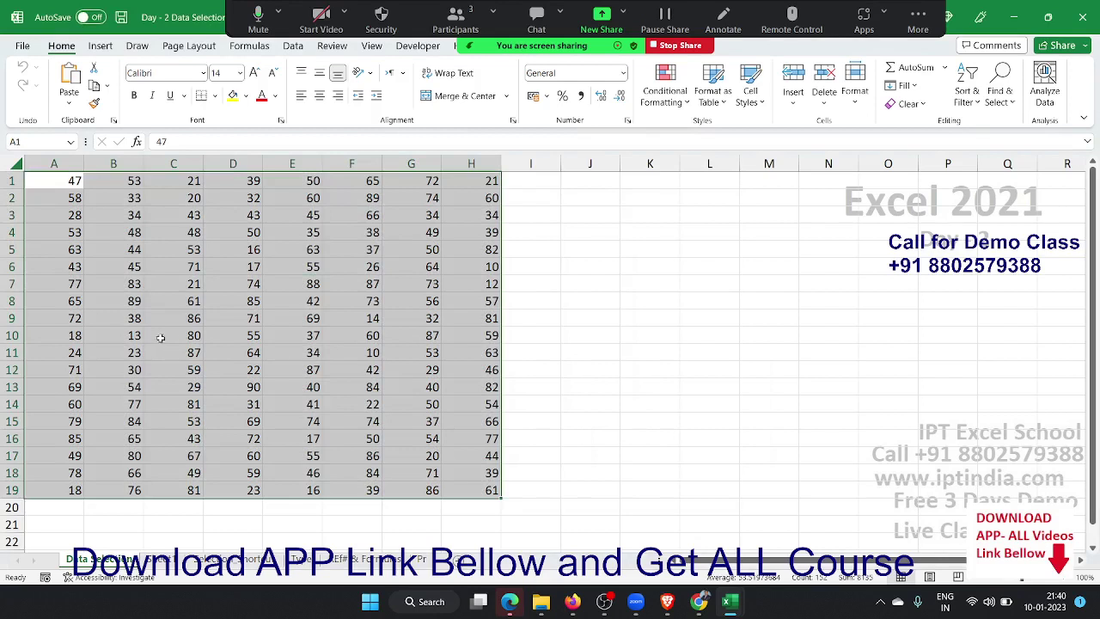
Select the A1:H19 block from A3, then the entire worksheet via Ctrl+A and the Select All corner.
left_click(69, 213)
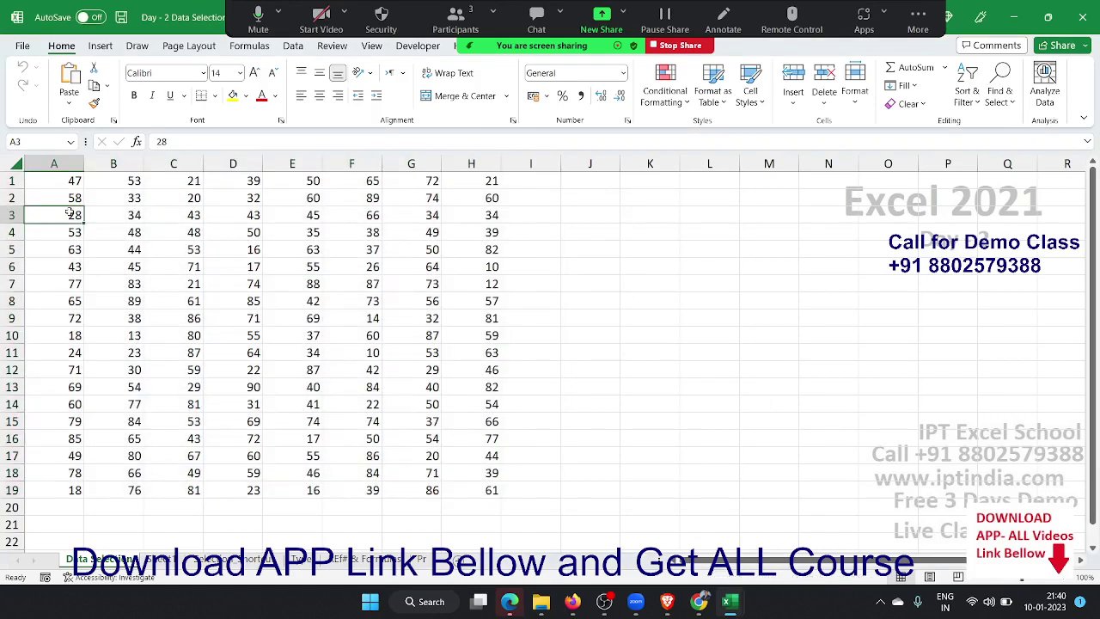
key("ctrl+a")
key("ctrl+q")
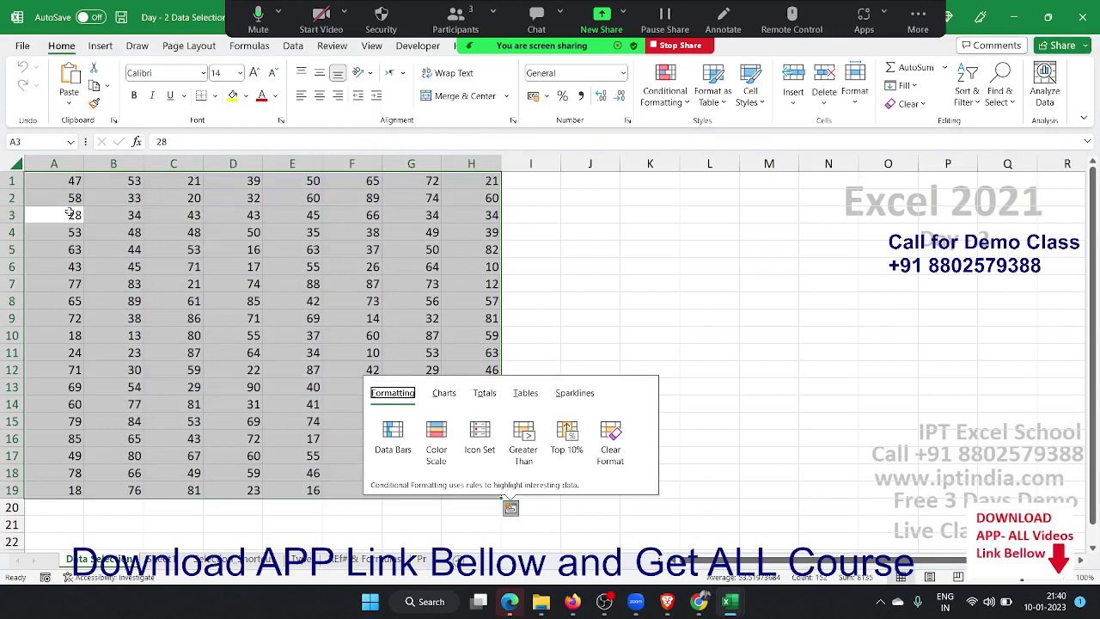
key("Escape")
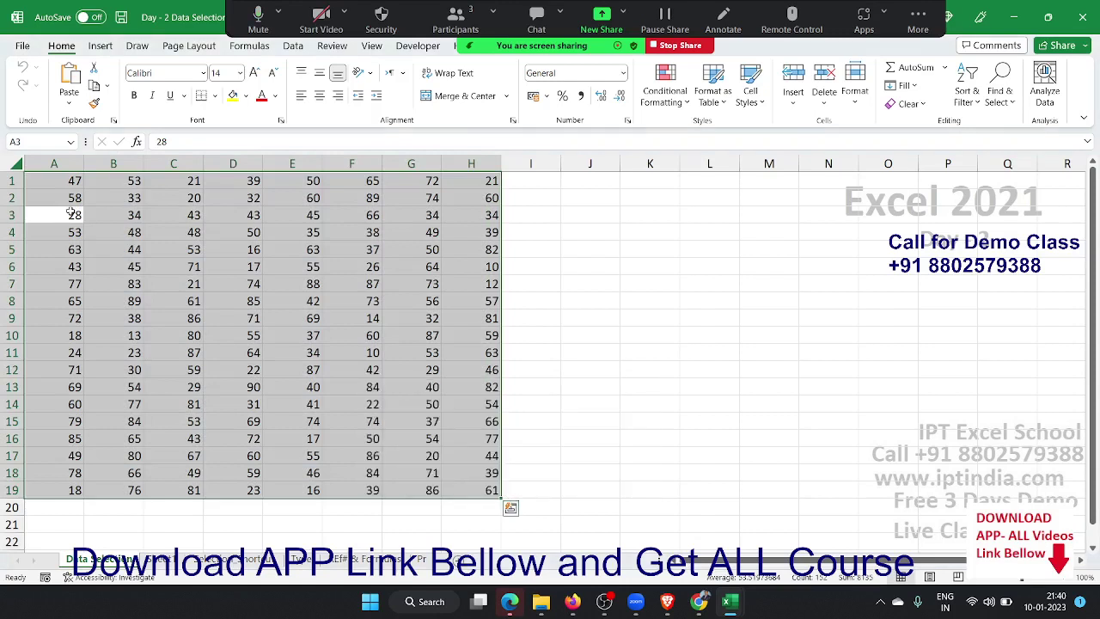
key("ctrl+a")
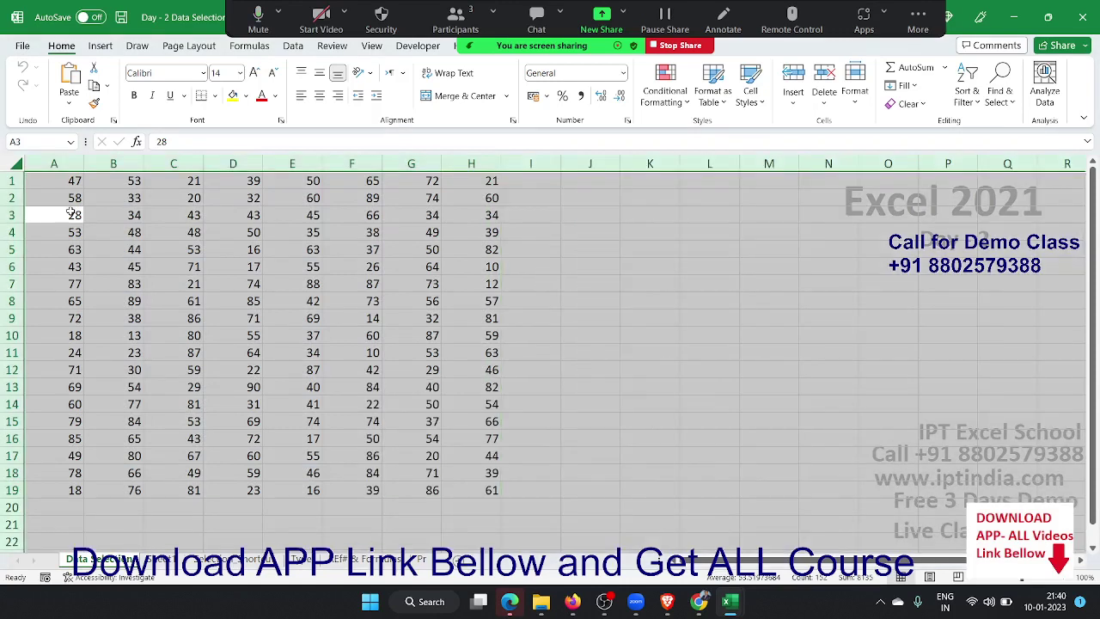
left_click(201, 248)
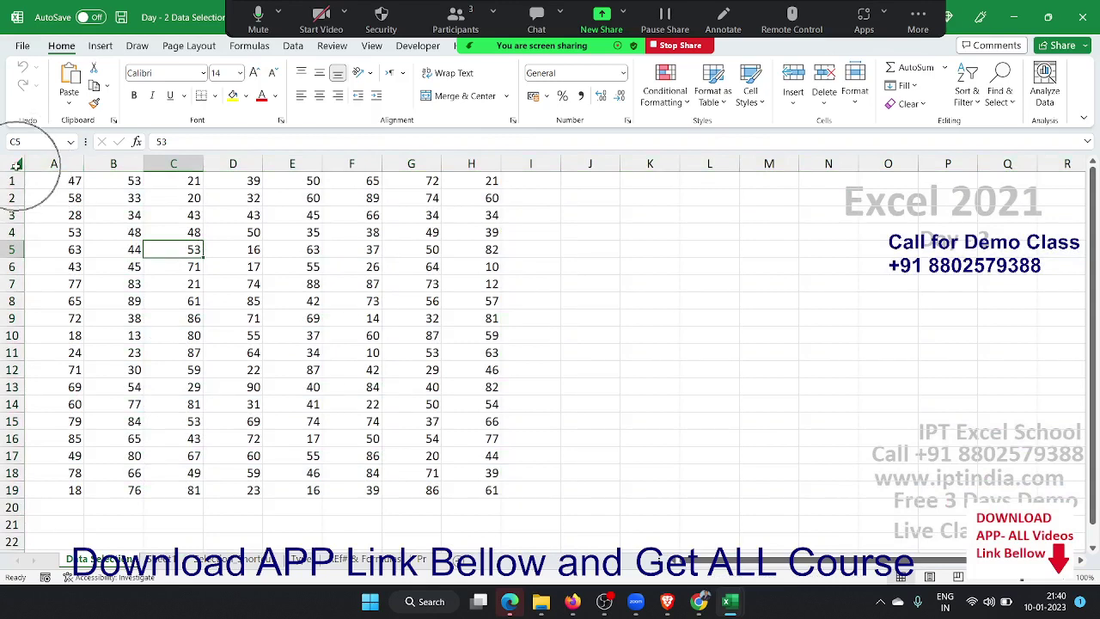
left_click(17, 163)
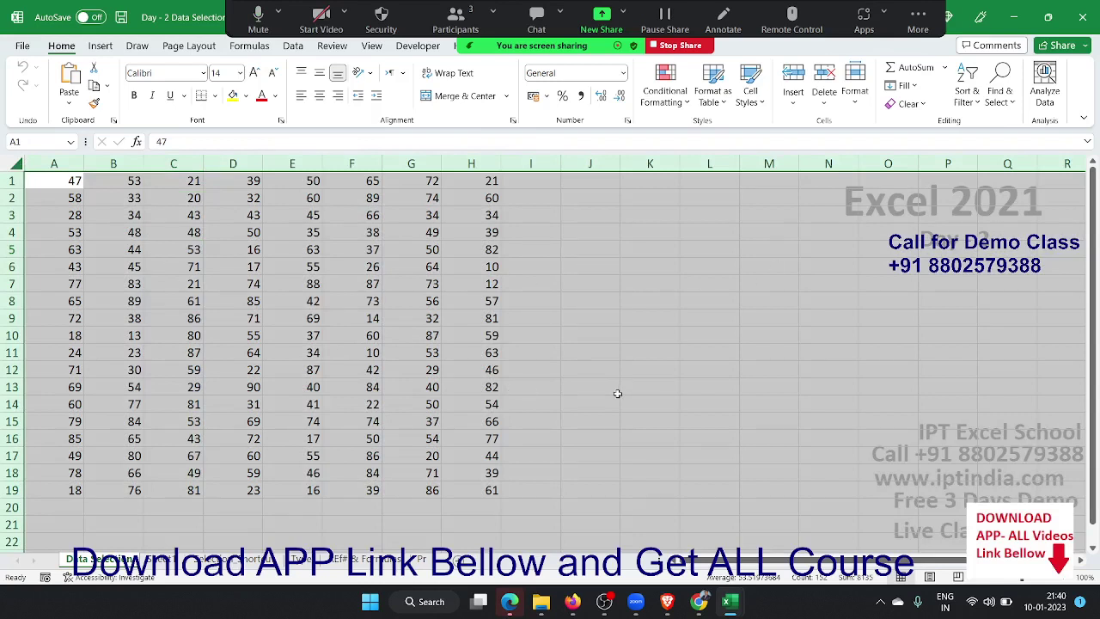
left_click(436, 338)
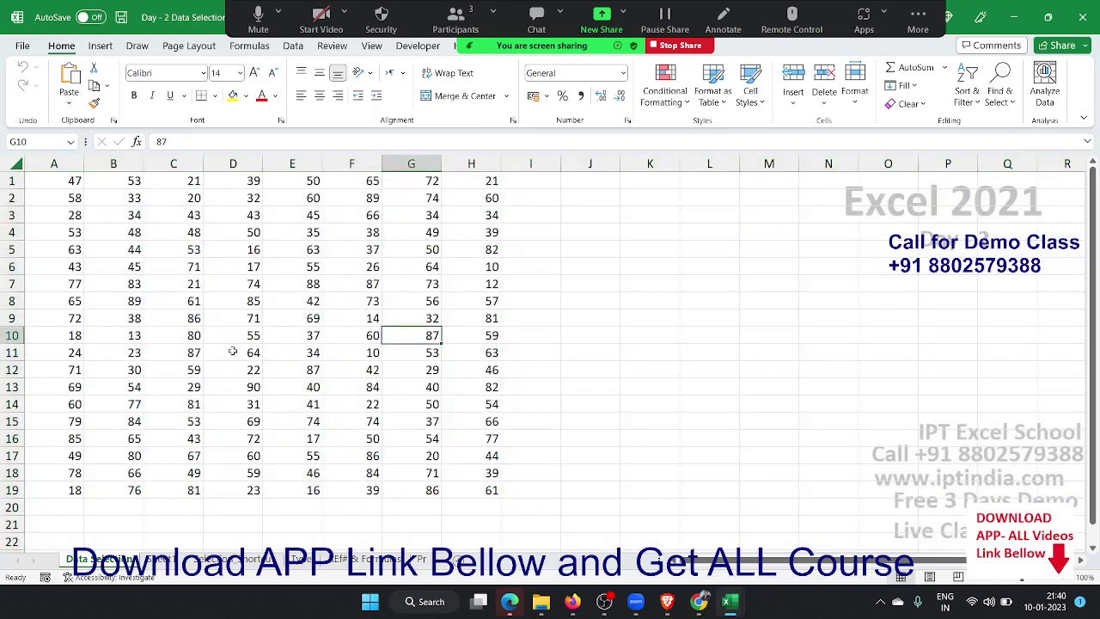
left_click(12, 318)
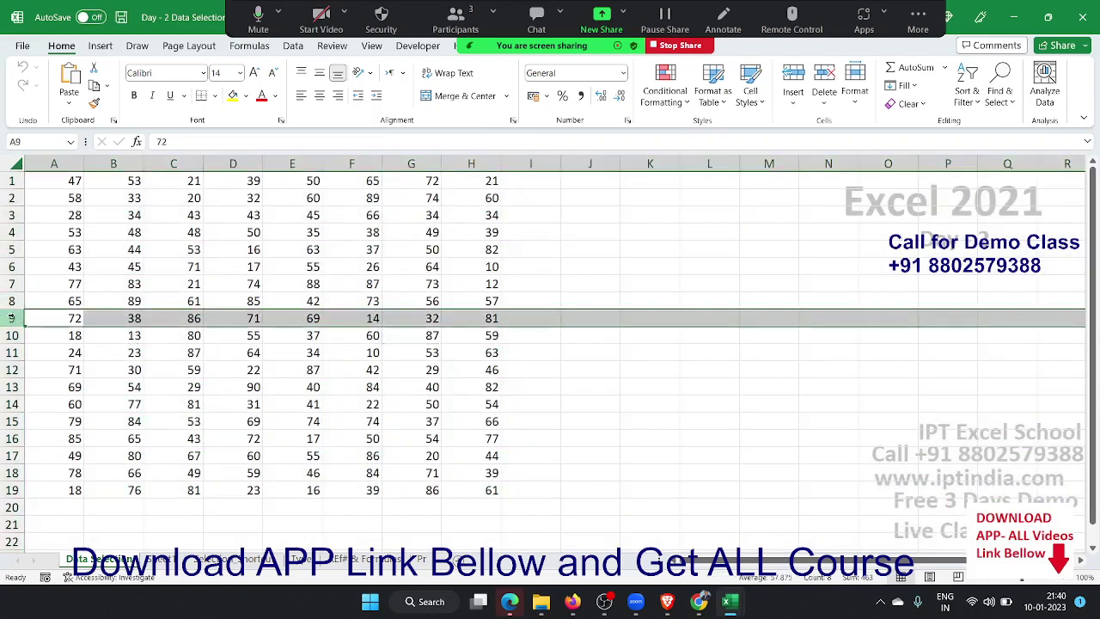
key("ctrl+shift+plus")
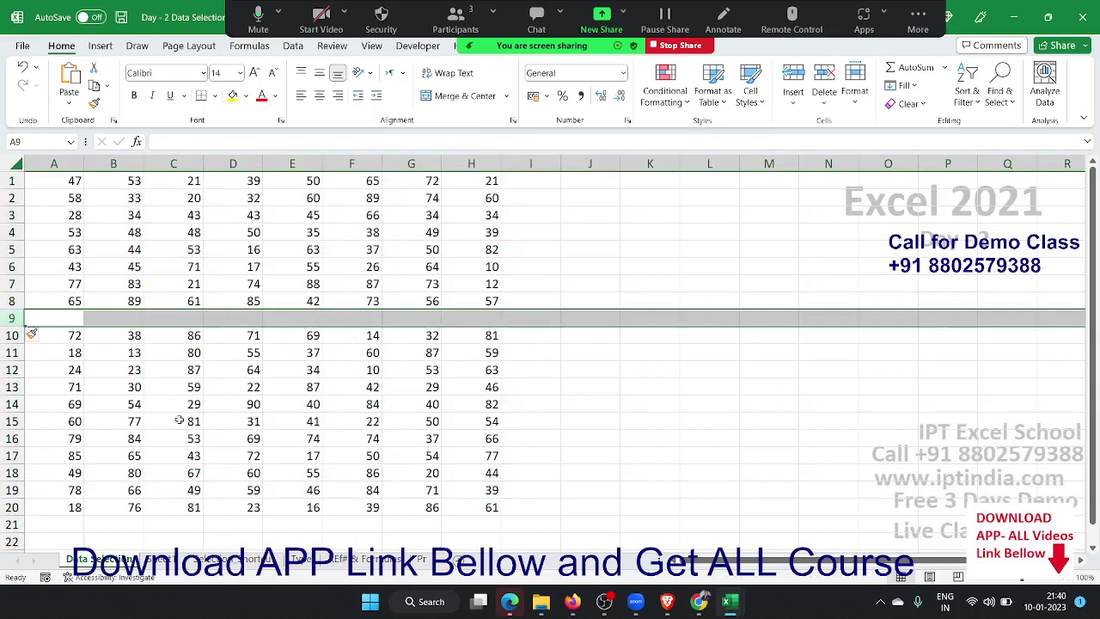
left_click(179, 419)
left_click(65, 198)
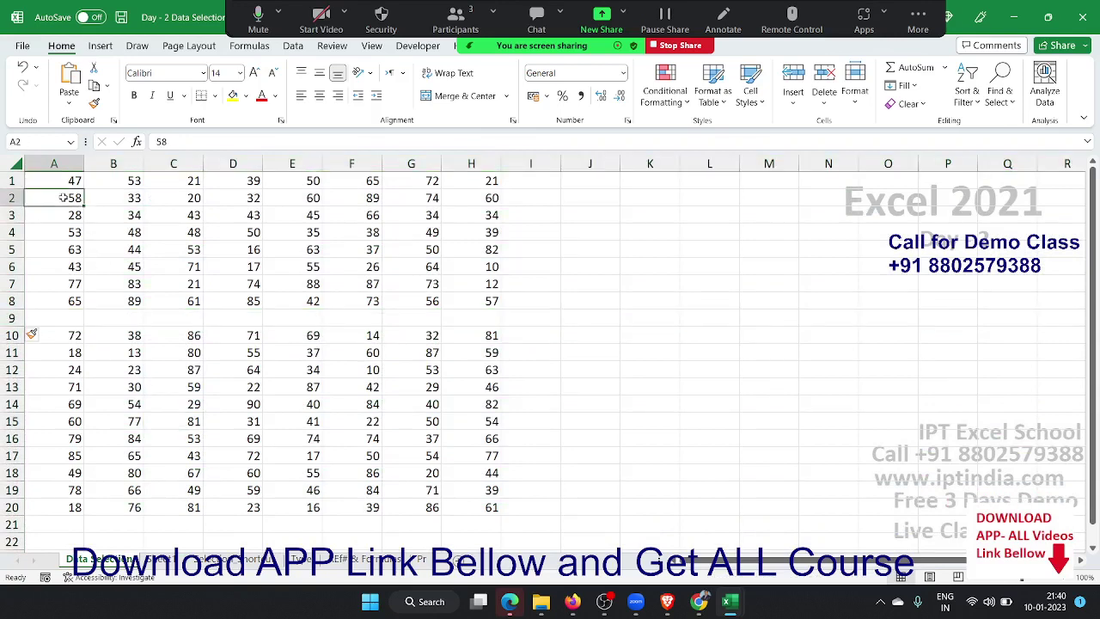
key("ctrl+a")
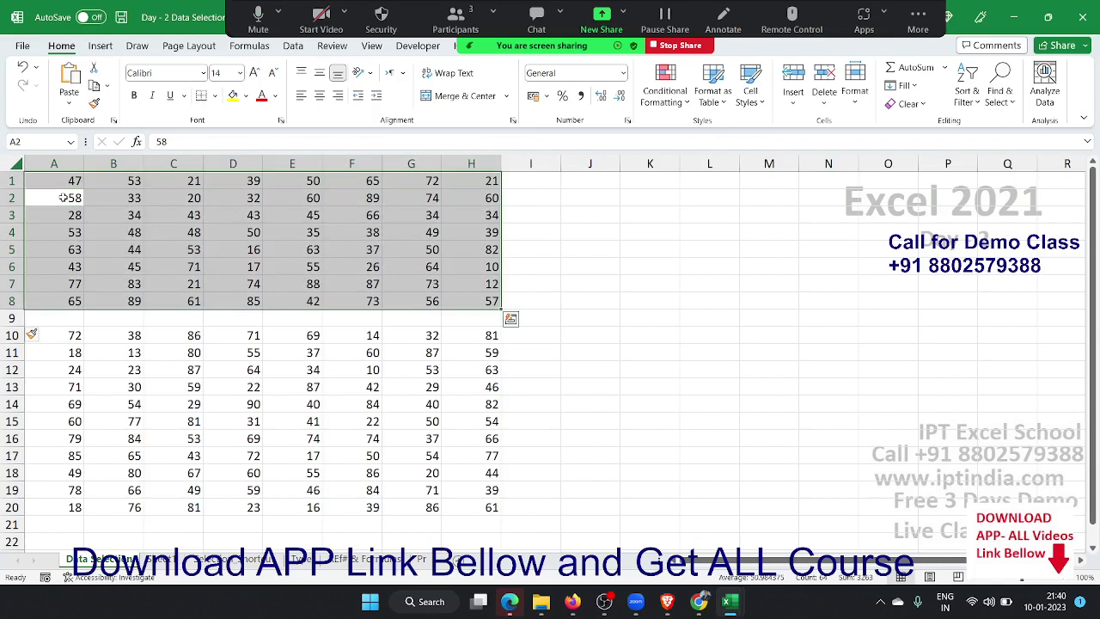
key("ctrl+z")
left_click(242, 373)
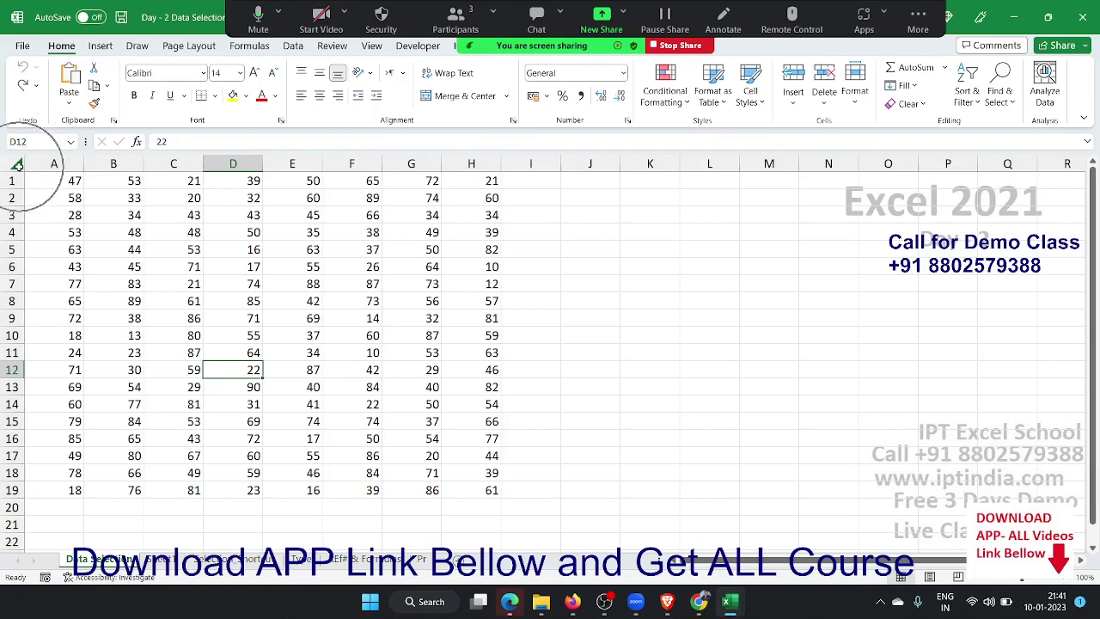
Insert a blank row at row 9, then select only the upper block A1:H8 from B2.
left_click(18, 164)
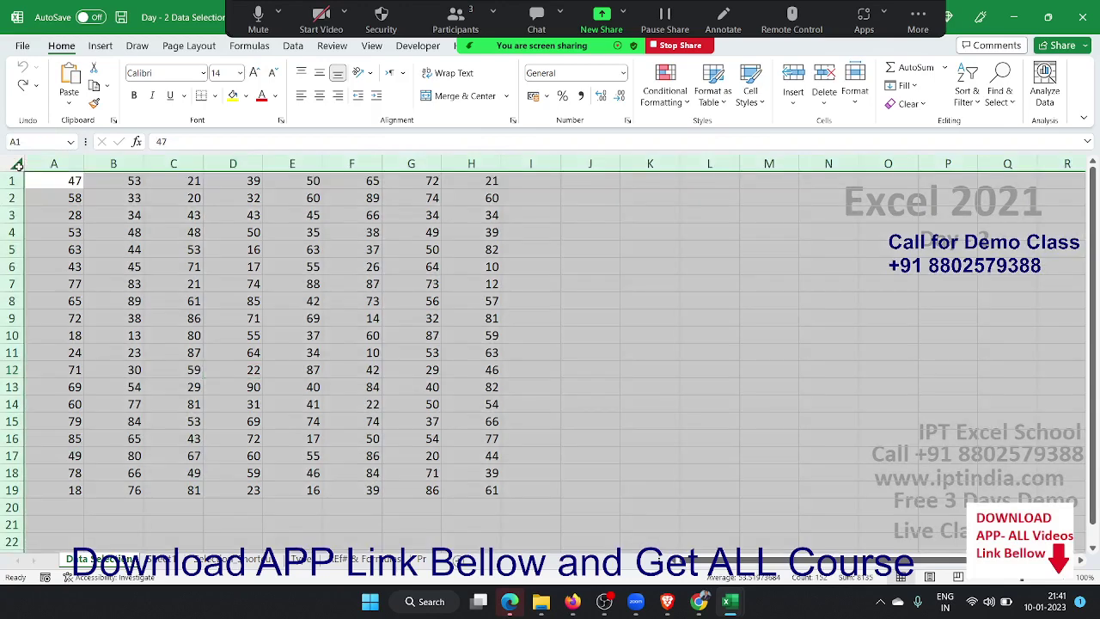
left_click(137, 234)
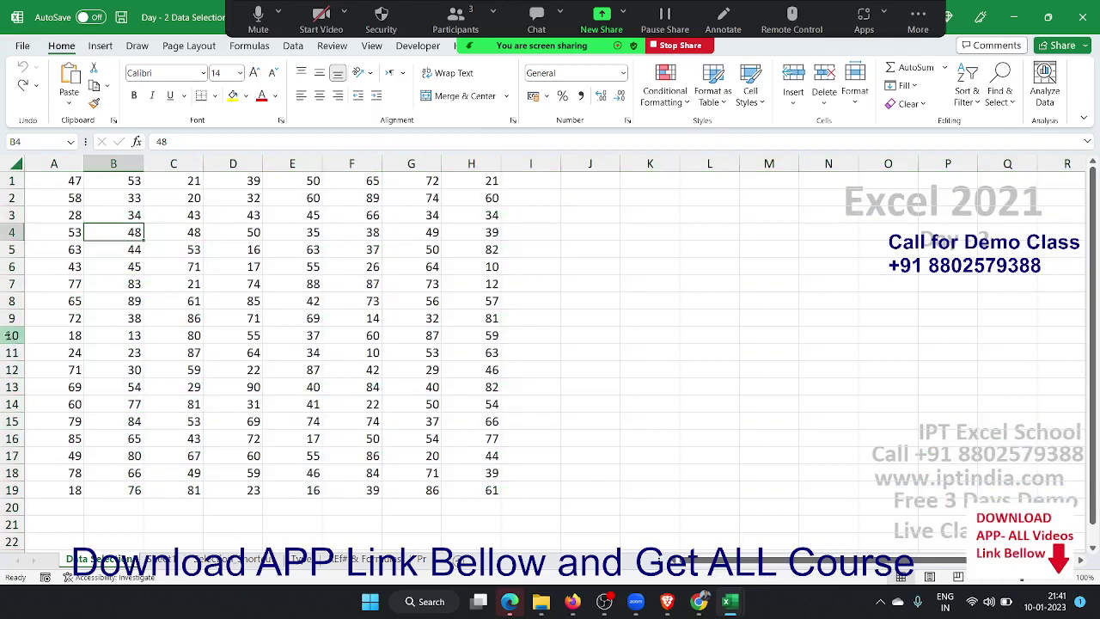
left_click(7, 318)
key("ctrl+shift+plus")
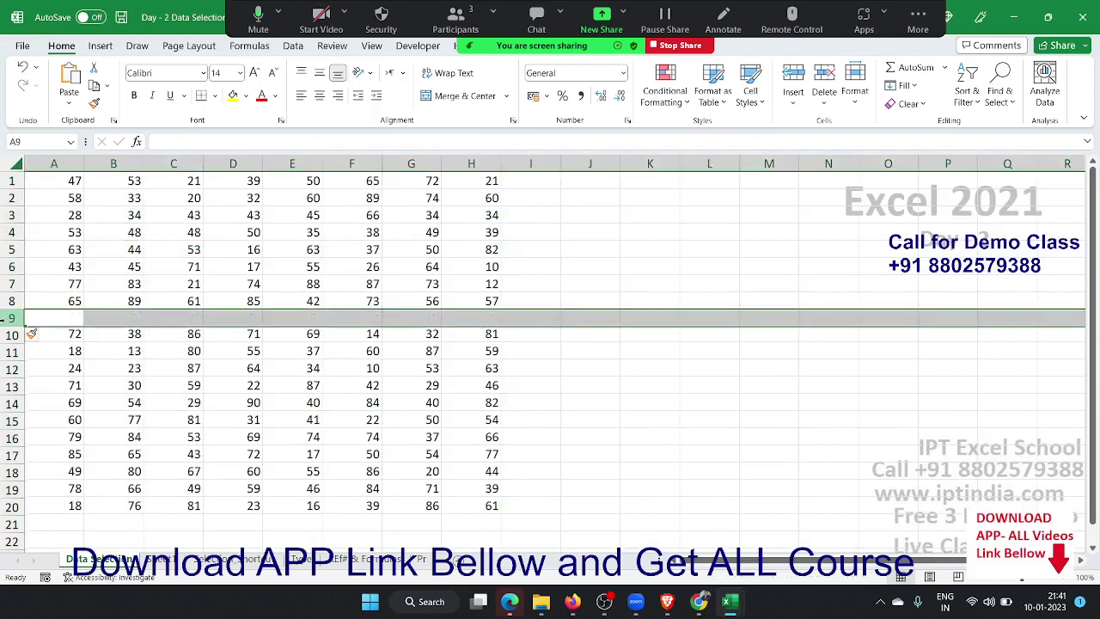
left_click(87, 197)
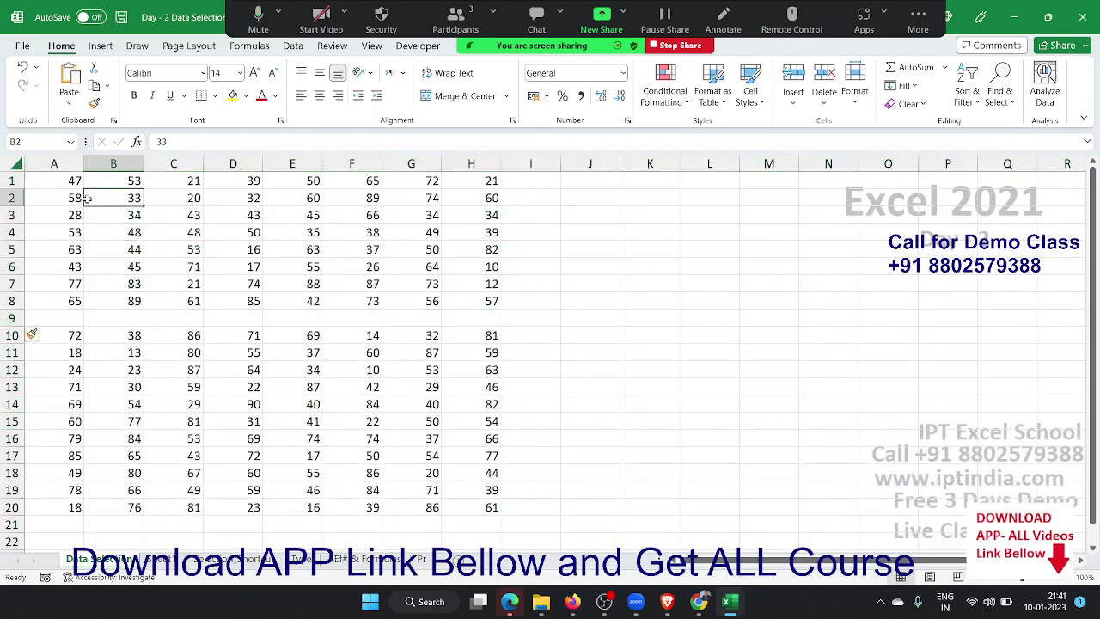
key("ctrl+a")
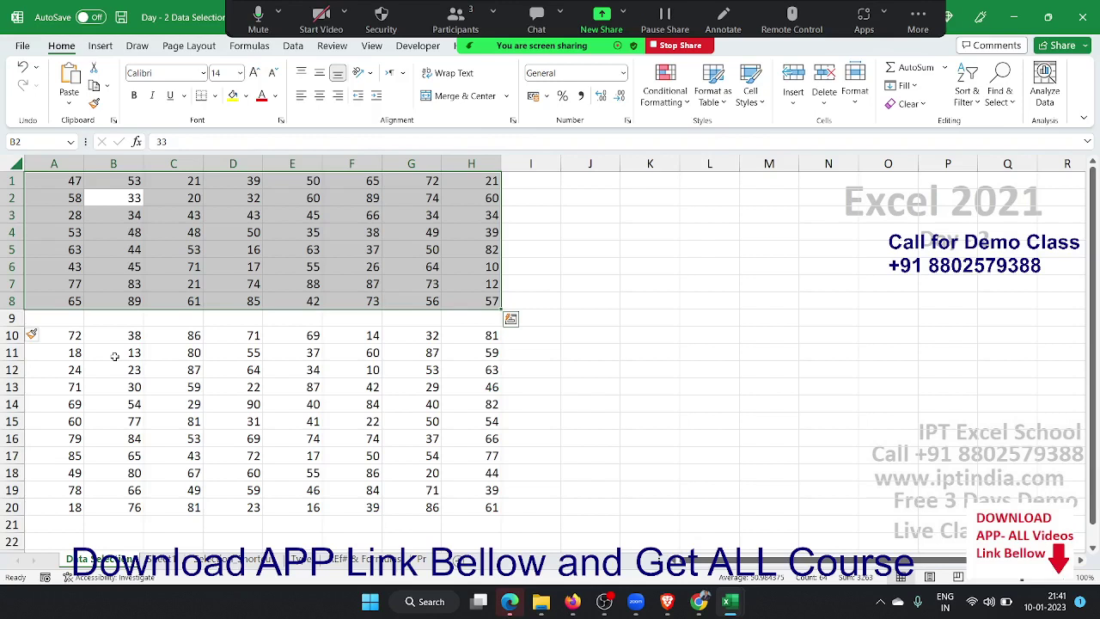
left_click(98, 283)
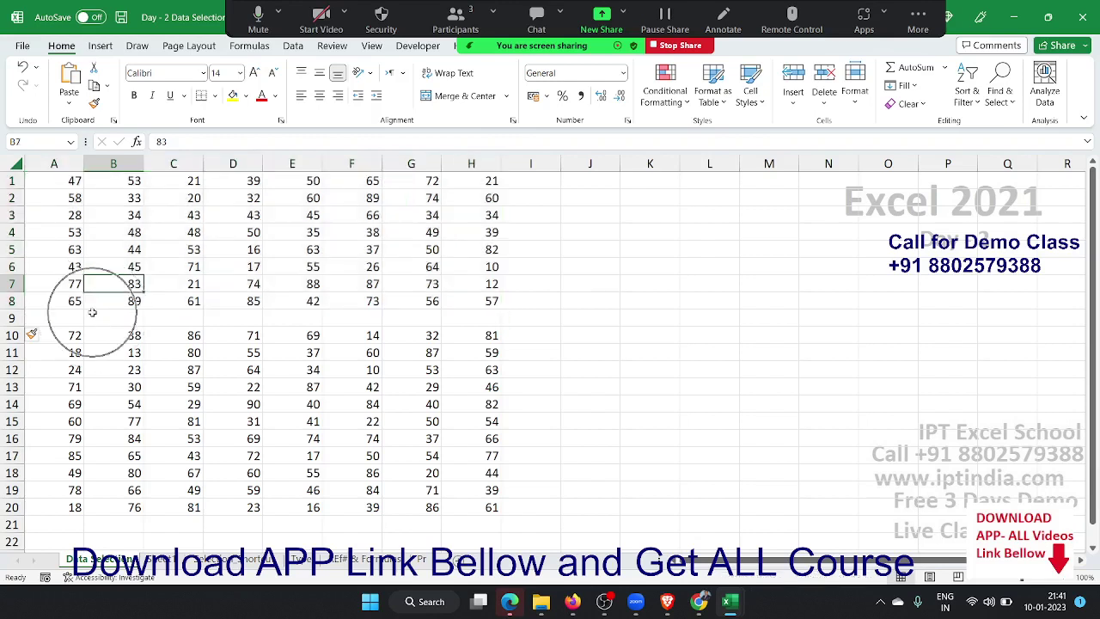
Delete row 9 and undo it, then select the upper block A1:H8 from B3 with Ctrl+A.
left_click(91, 313)
key("shift+space")
key("ctrl+minus")
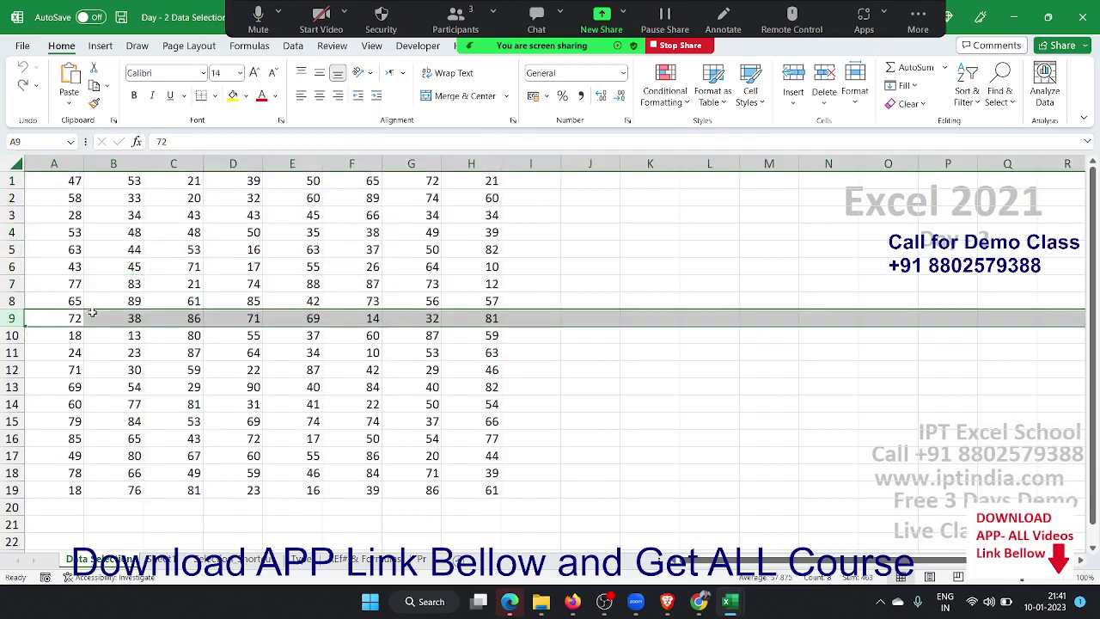
key("ctrl+z")
left_click(92, 225)
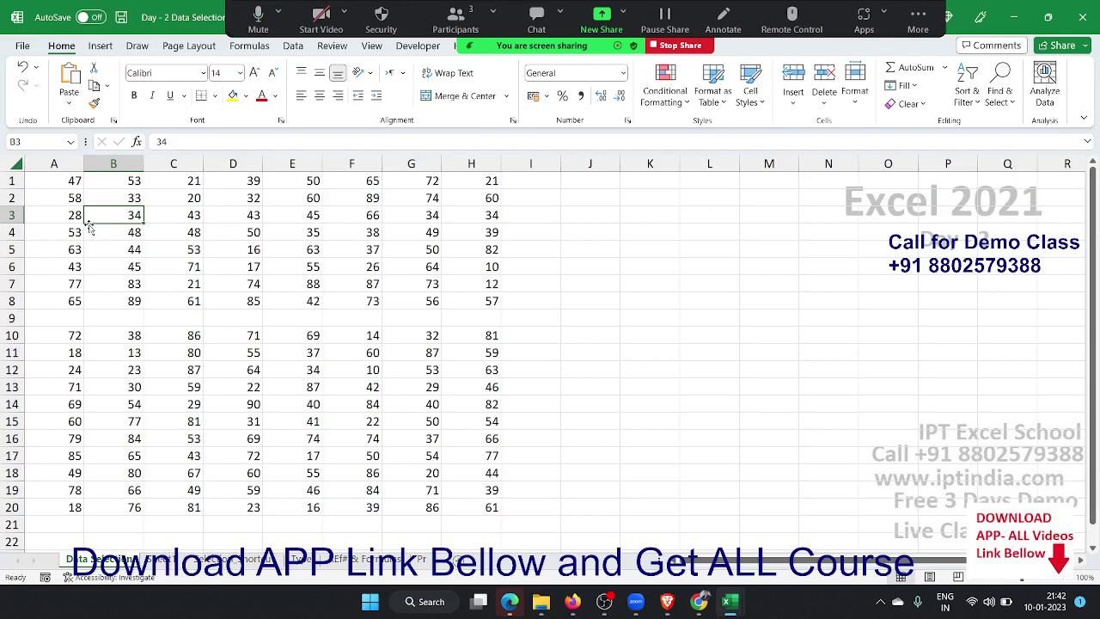
scroll(275, 415, "down", 5)
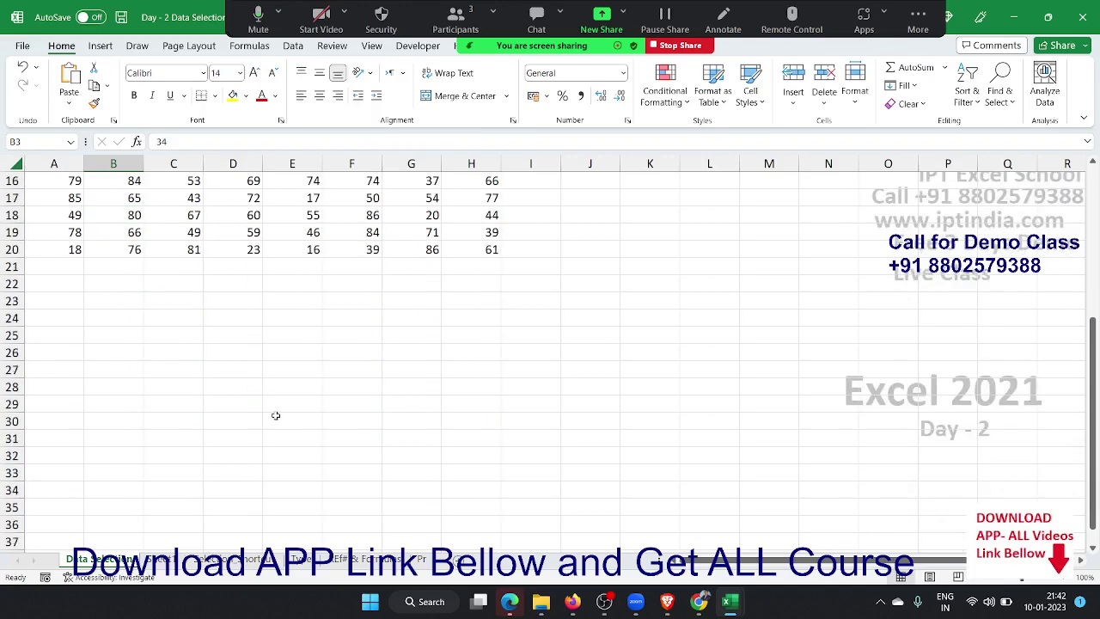
scroll(277, 415, "down", 5)
scroll(279, 415, "up", 8)
scroll(279, 415, "up", 2)
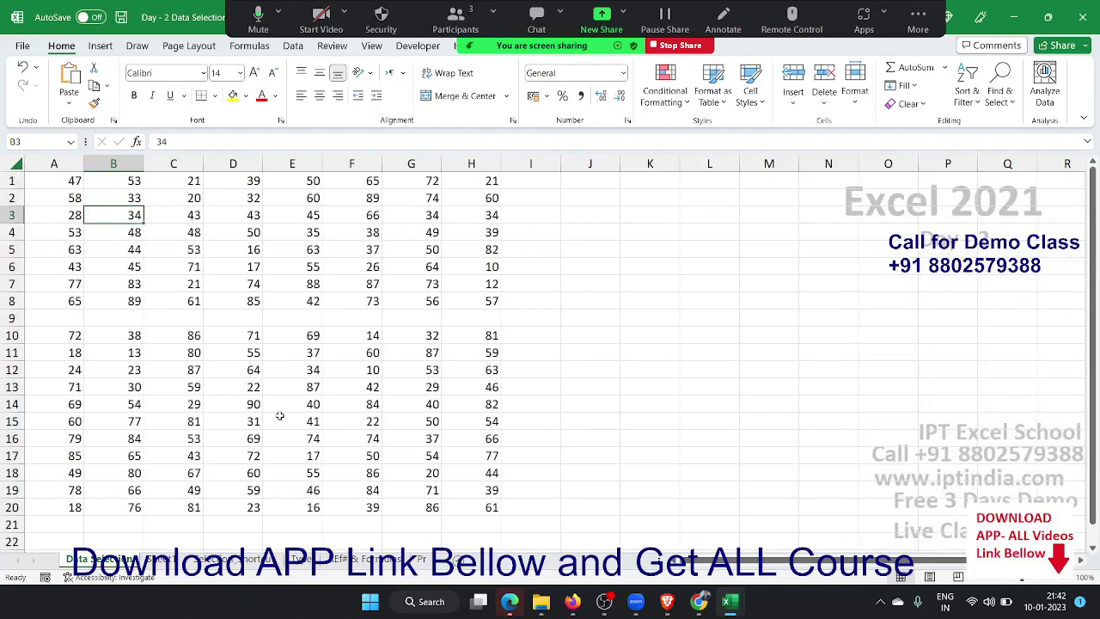
key("ctrl+a")
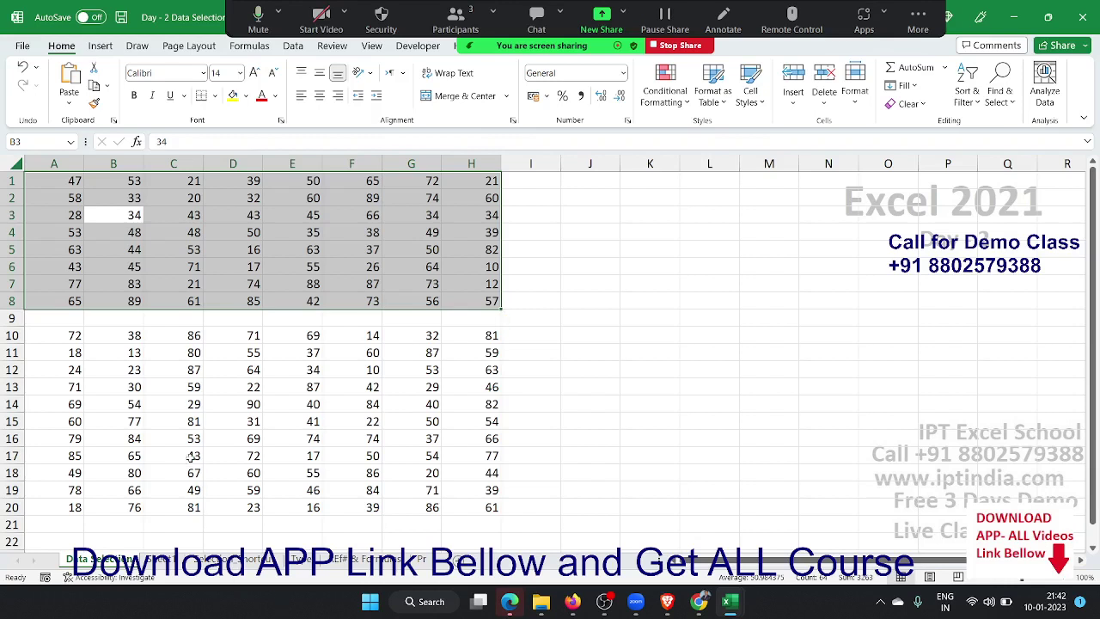
From A1, jump between the top and bottom of the number blocks with Ctrl+Down and Ctrl+Up.
left_click(187, 439)
left_click(51, 182)
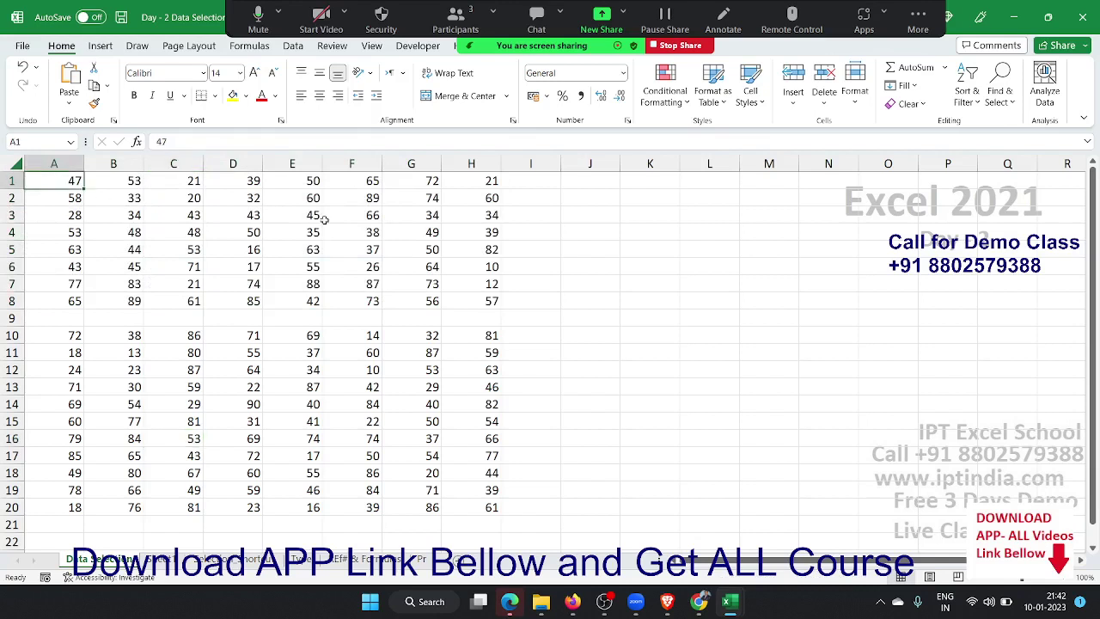
key("ctrl+Down")
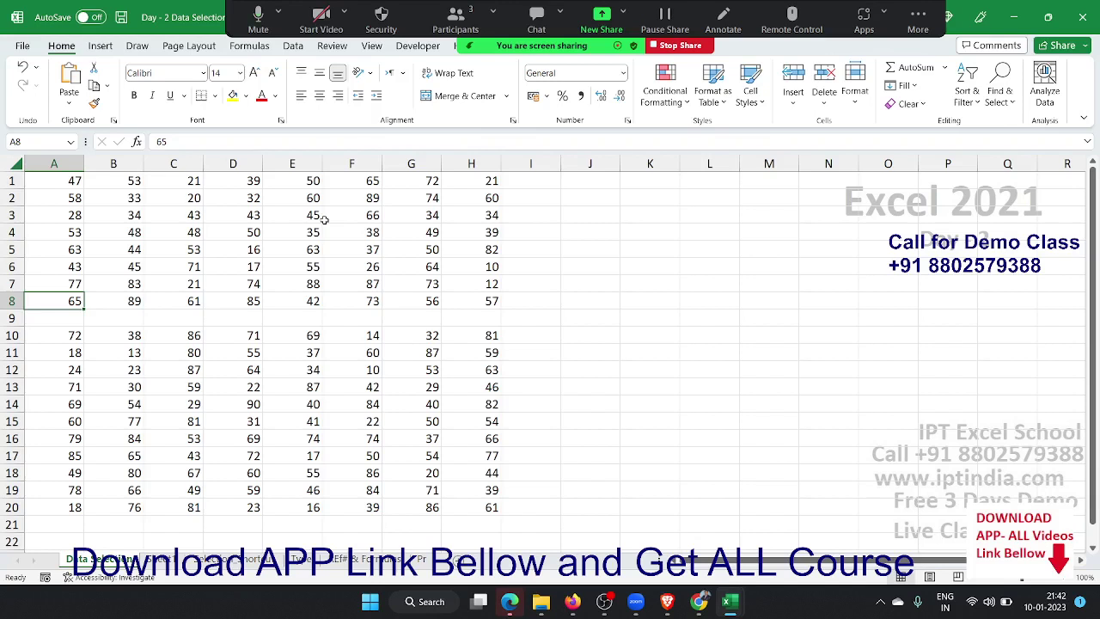
key("ctrl+Up")
key("ctrl+Down")
key("ctrl+Up")
key("ctrl+Down")
key("ctrl+Down")
key("ctrl+Down")
key("ctrl+Up")
key("ctrl+Up")
key("ctrl+Up")
key("ctrl+Down")
Select the blank row 9 and delete it with Ctrl+-.
key("Down")
key("shift+space")
key("ctrl+minus")
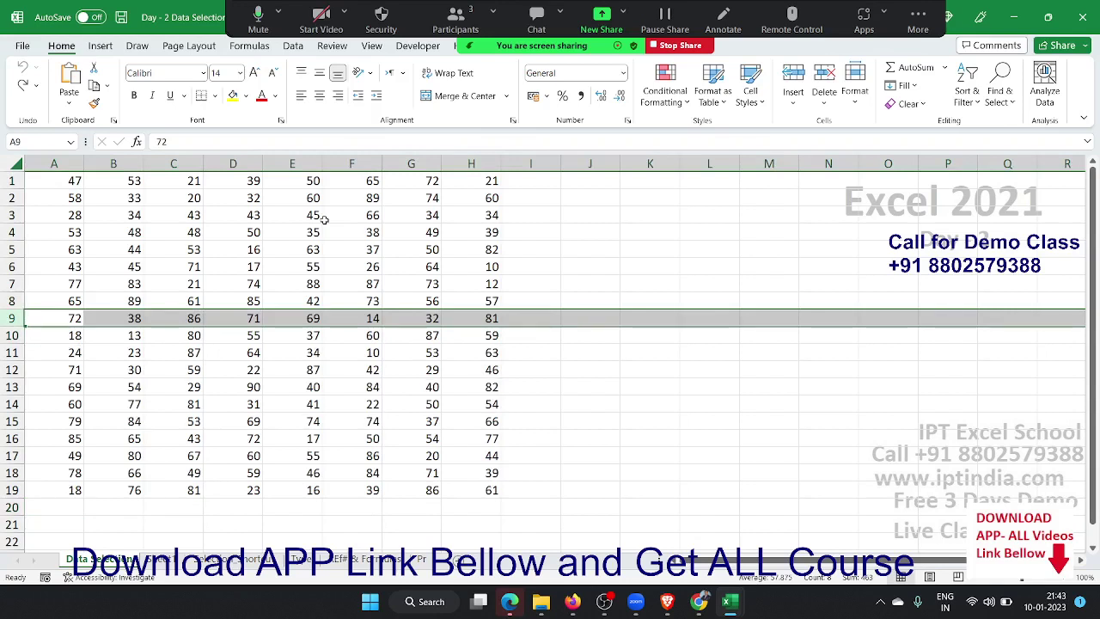
left_click(250, 559)
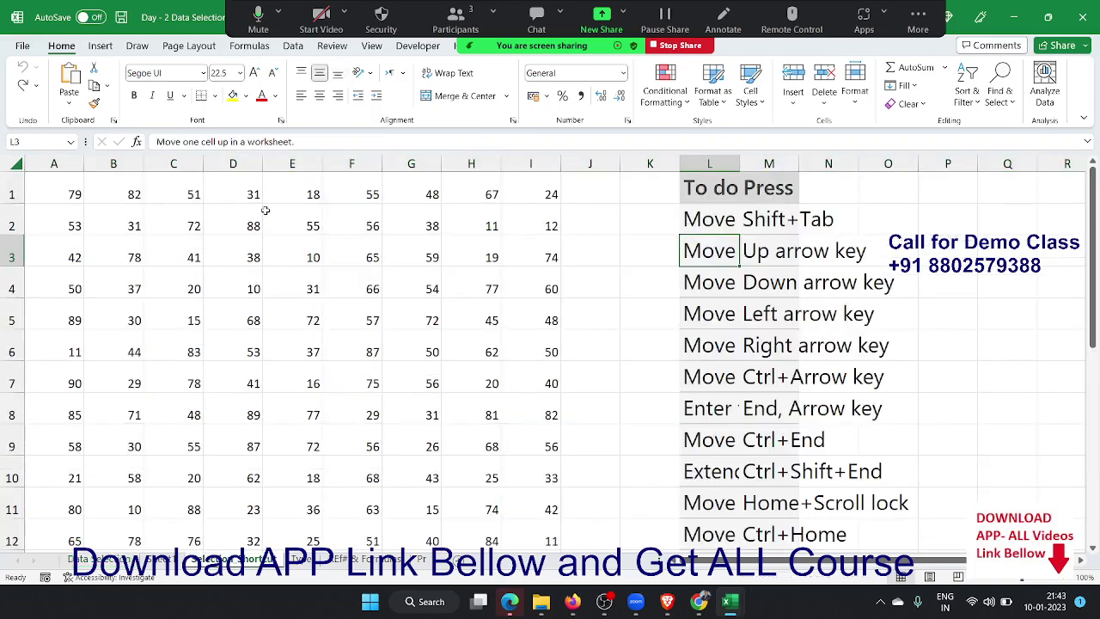
mouse_move(756, 225)
left_mouse_down()
mouse_move(743, 502)
mouse_move(753, 612)
left_mouse_up()
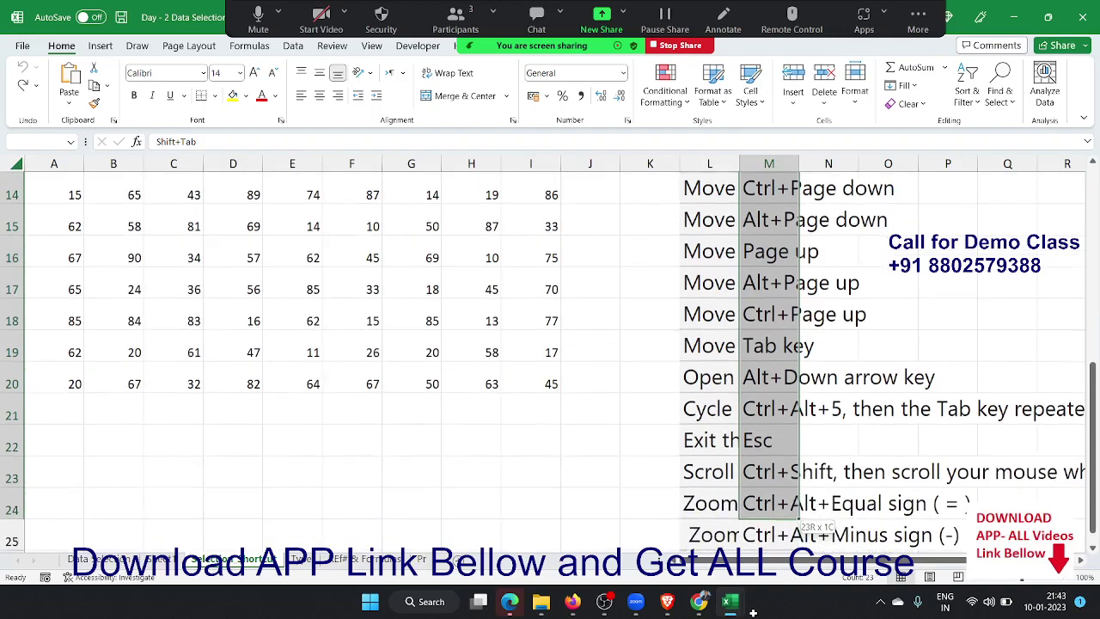
left_click_drag(753, 611, 708, 535)
scroll(708, 535, "up", 5)
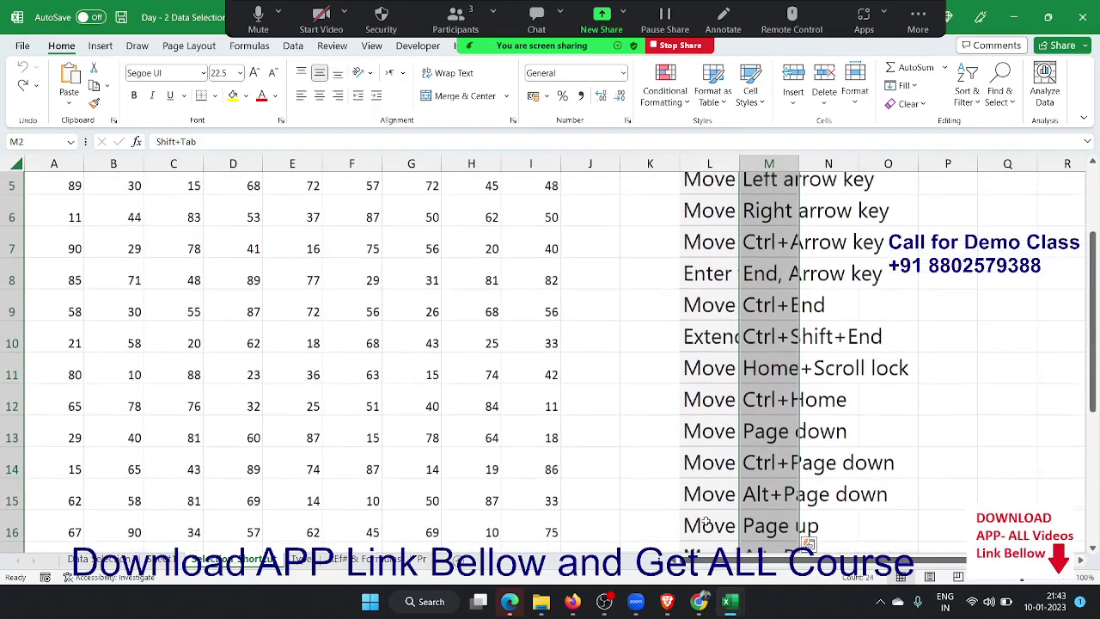
left_click(459, 375)
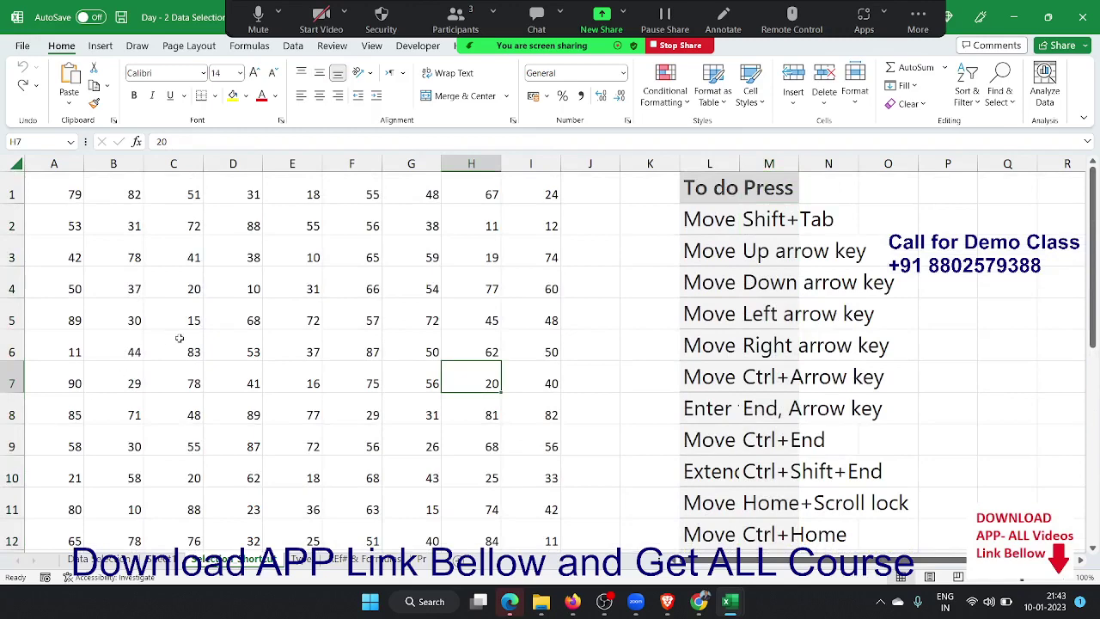
left_click(102, 559)
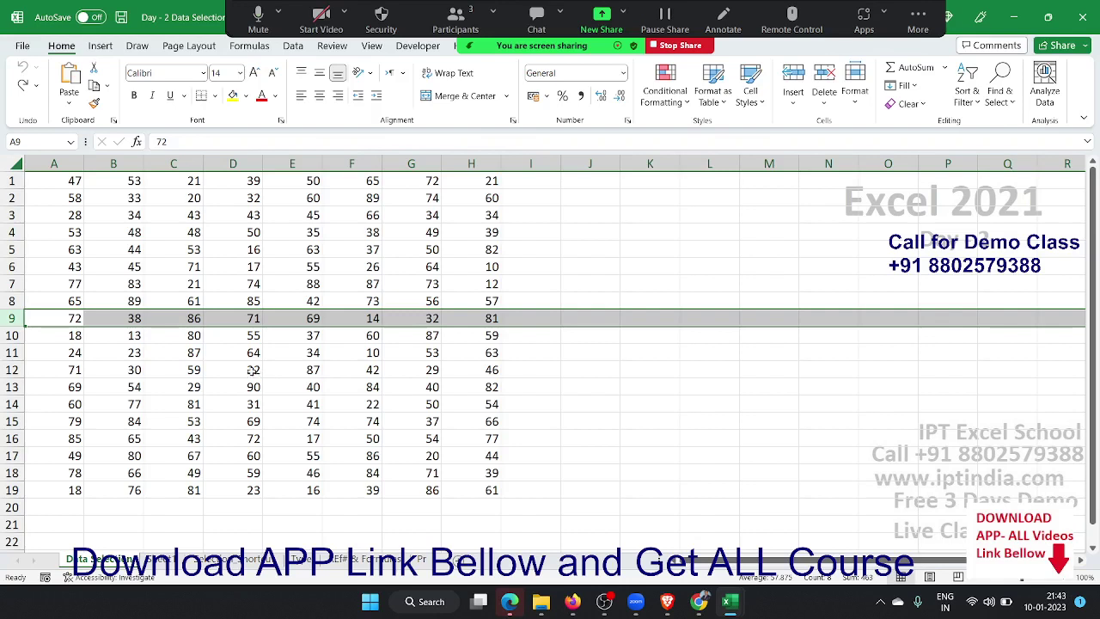
left_click(73, 179)
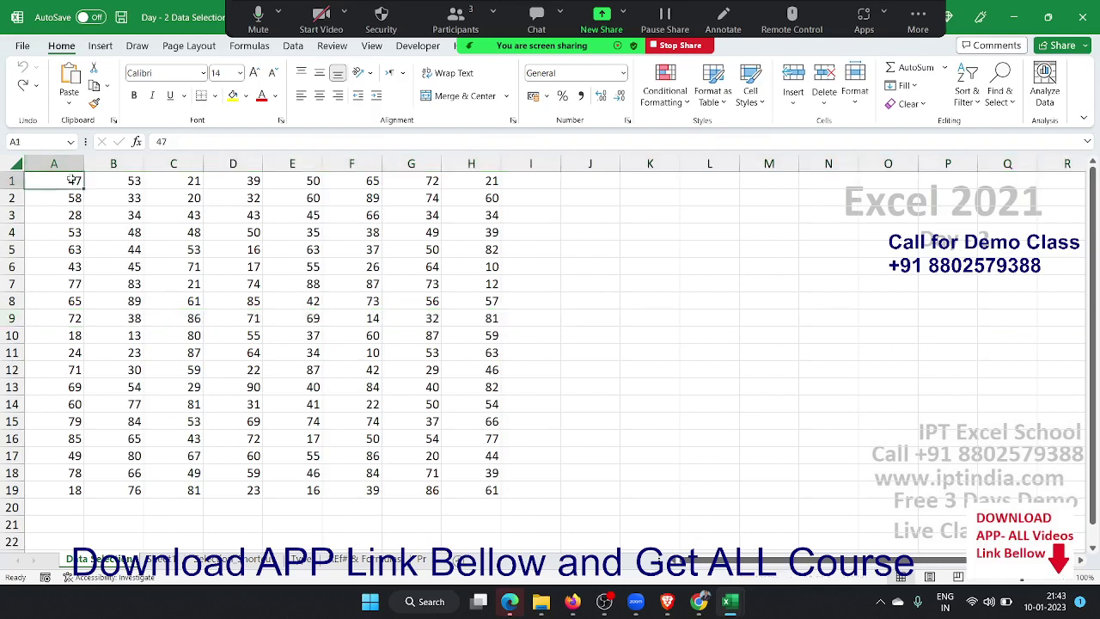
key("Right")
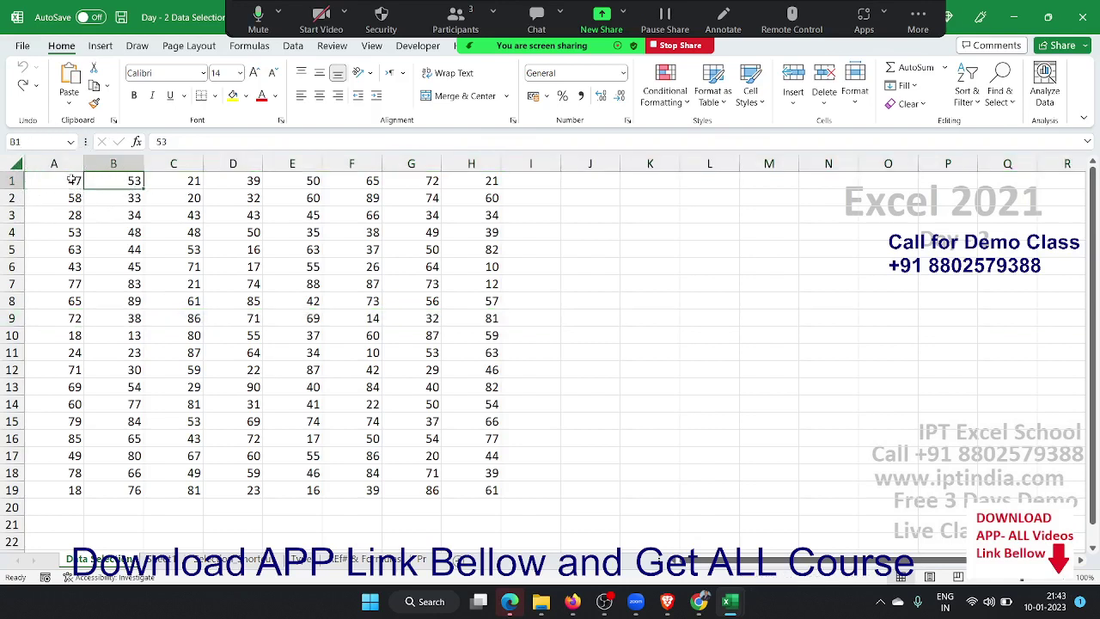
key("Down")
key("Down")
key("Up")
key("Right")
key("Right")
key("Left")
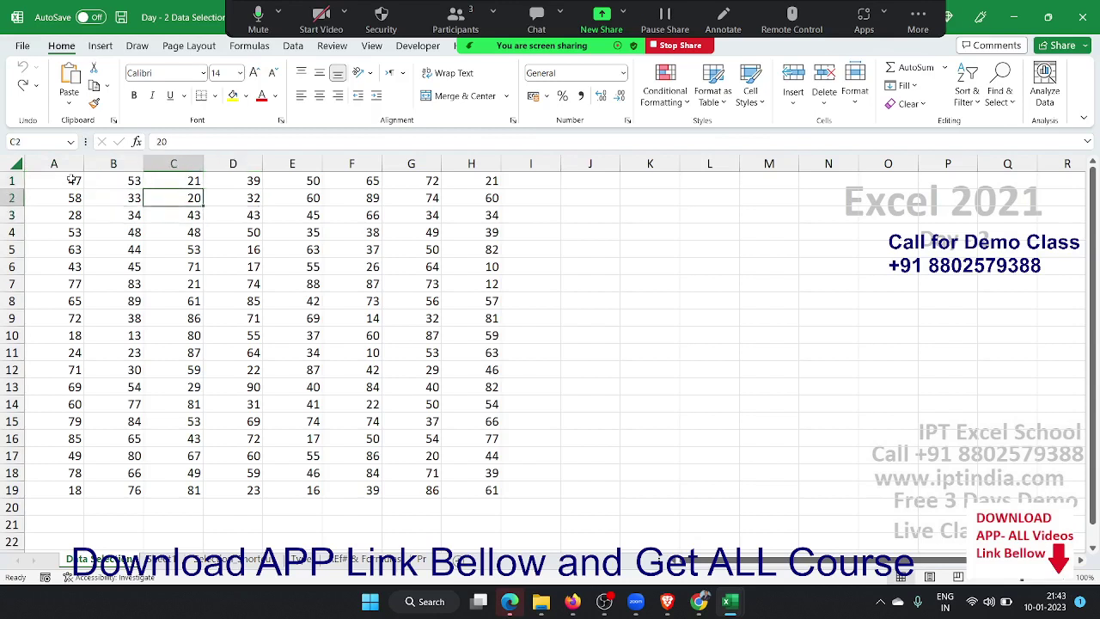
key("Down")
key("Right")
key("Up")
key("Up")
key("Left")
key("Left")
key("Down")
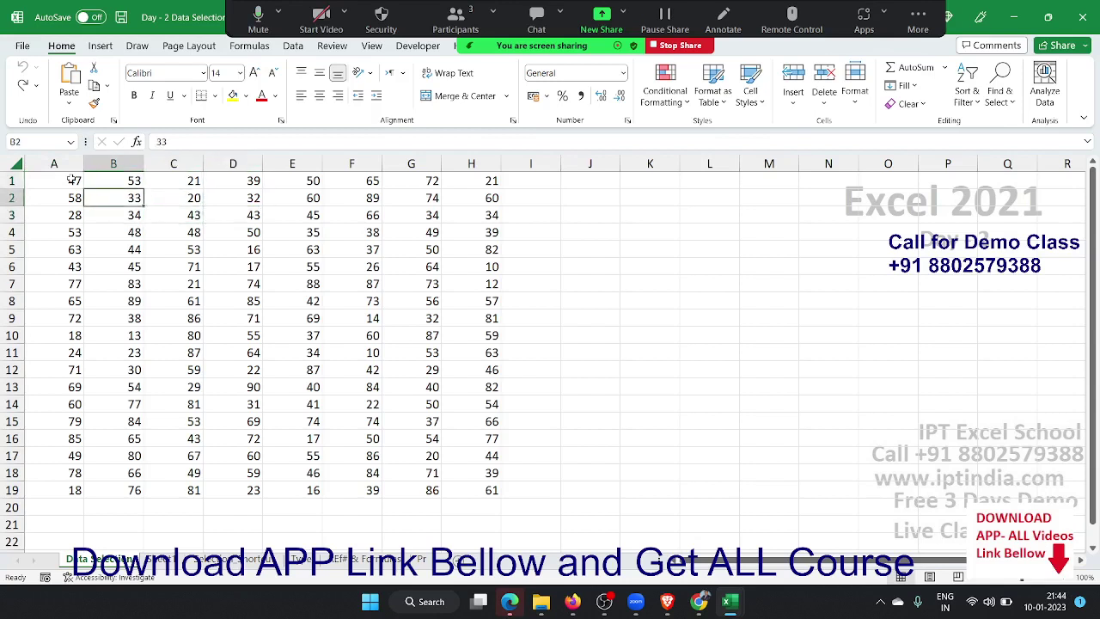
key("Left")
key("Up")
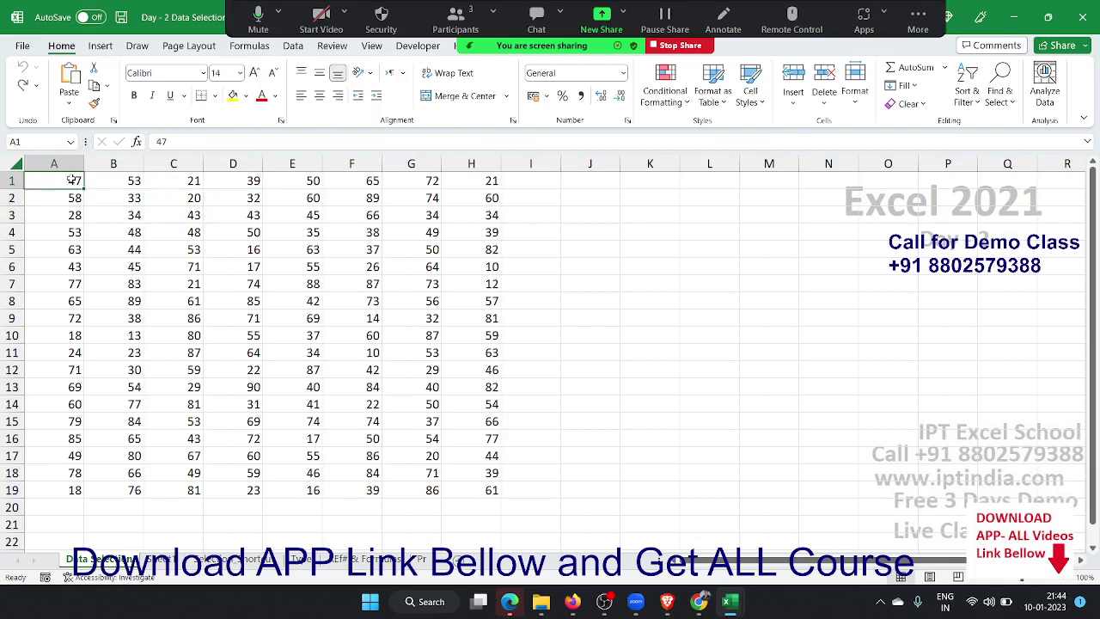
key("ctrl+Down")
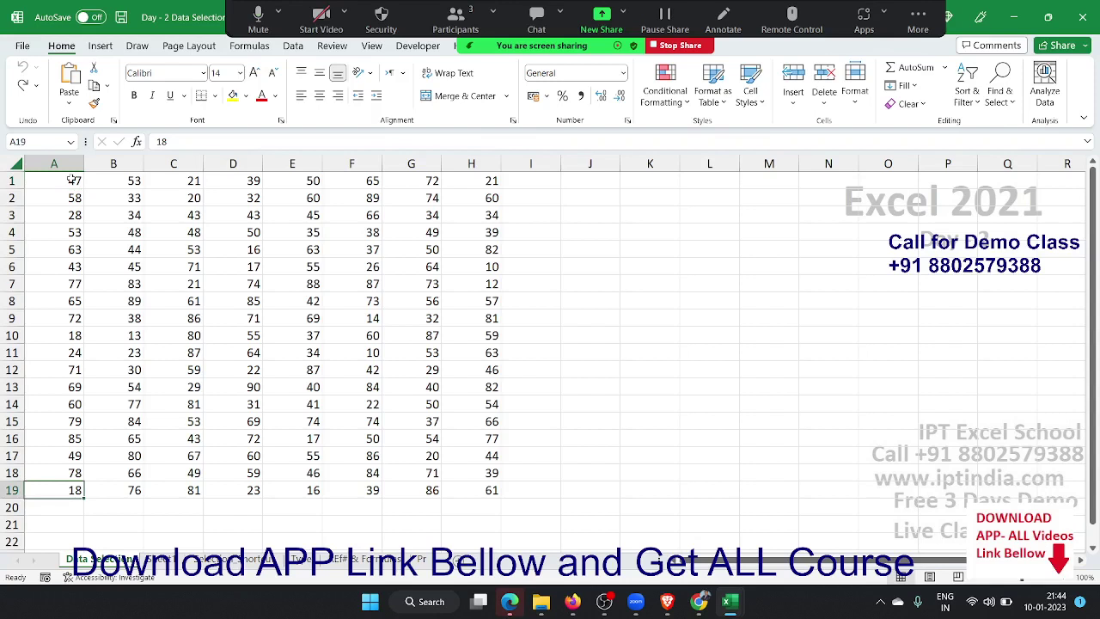
key("ctrl+Right")
key("ctrl+Up")
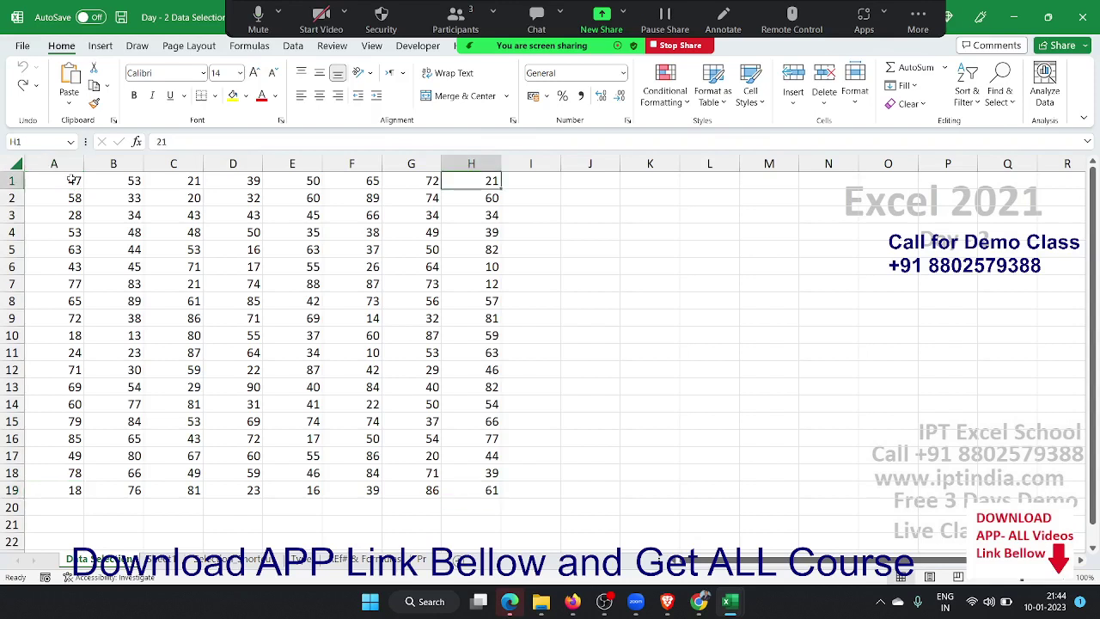
key("ctrl+Left")
key("ctrl+Down")
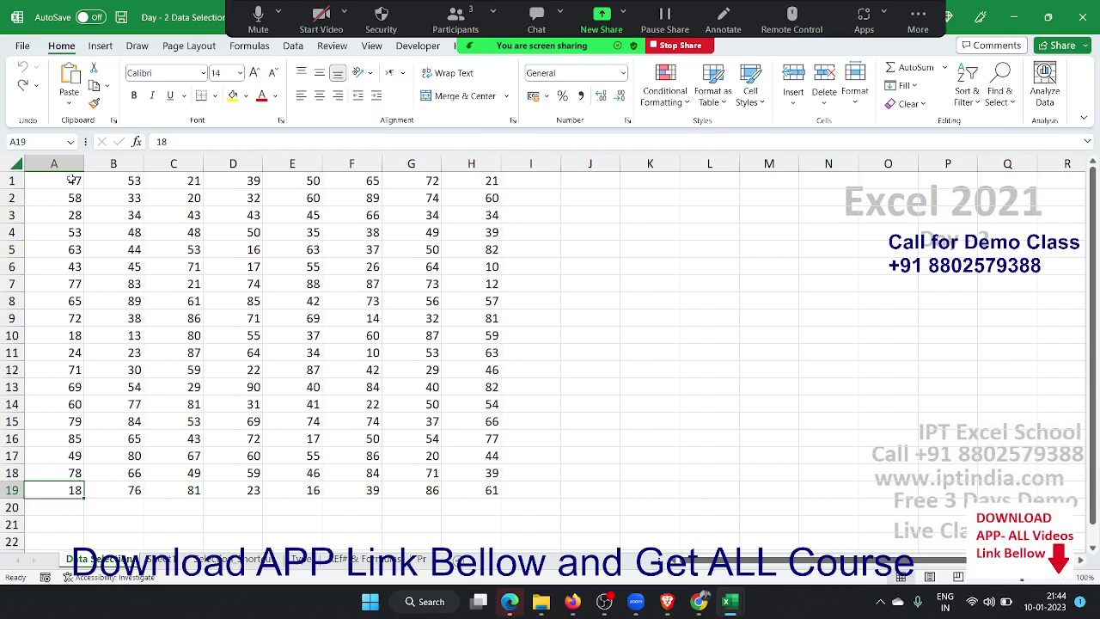
left_click(74, 180)
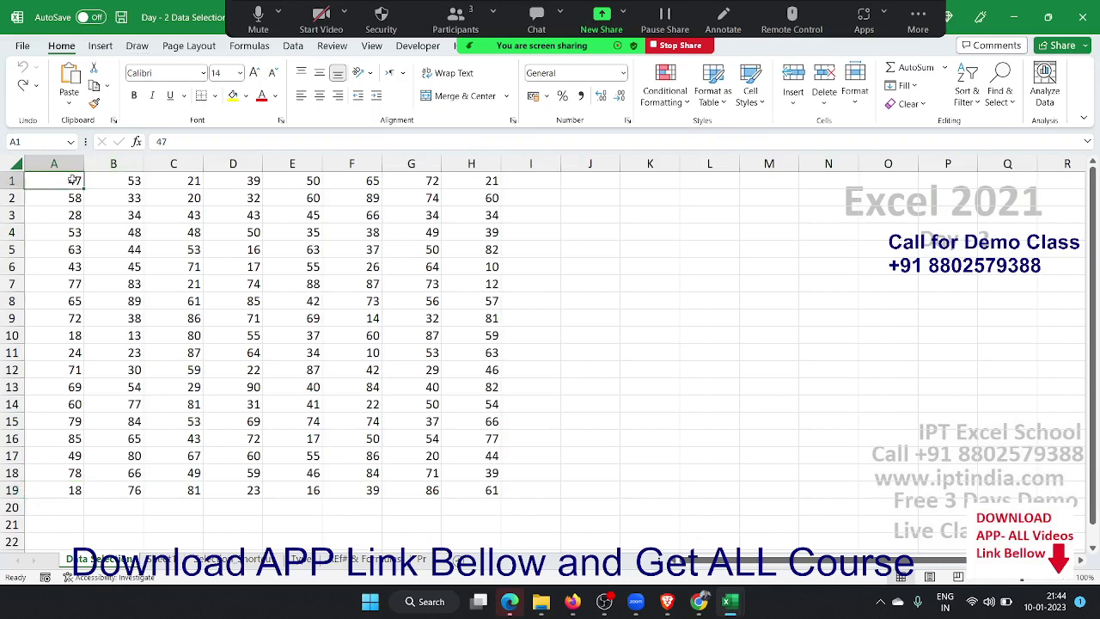
key("ctrl+Down")
key("ctrl+Right")
key("ctrl+Up")
key("ctrl+Left")
key("ctrl+shift+Right")
key("ctrl+shift+Down")
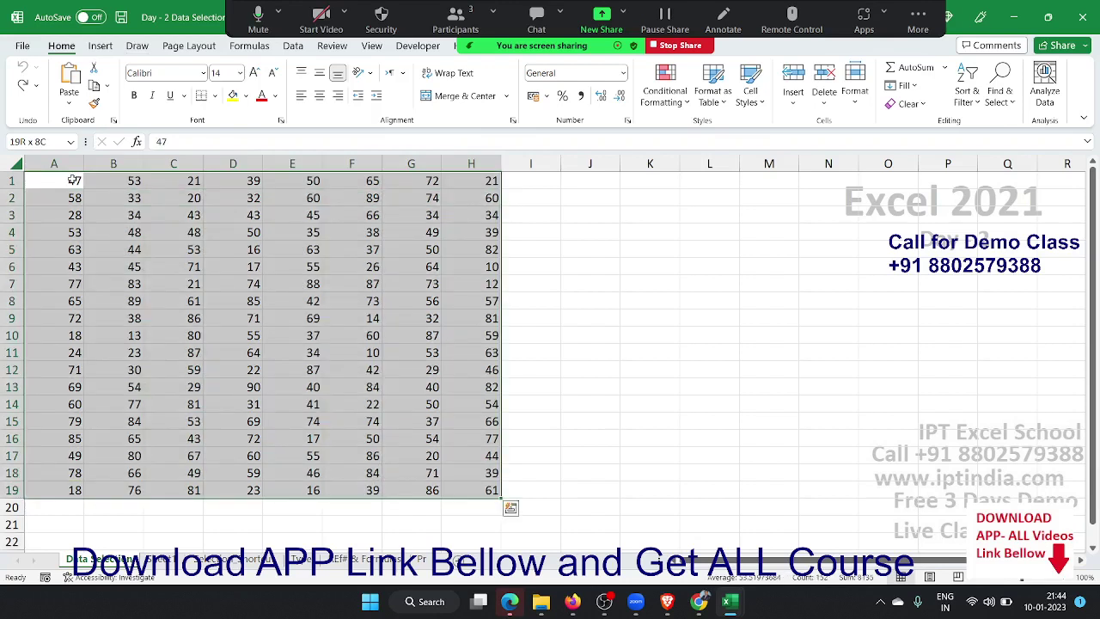
left_click(73, 180)
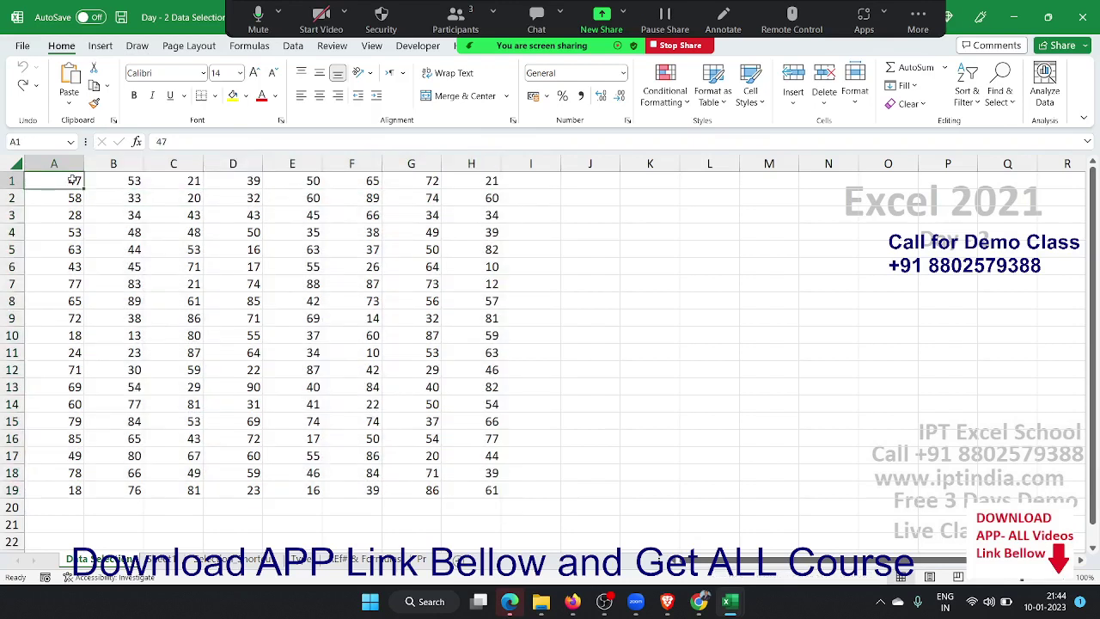
key("ctrl+shift+Right")
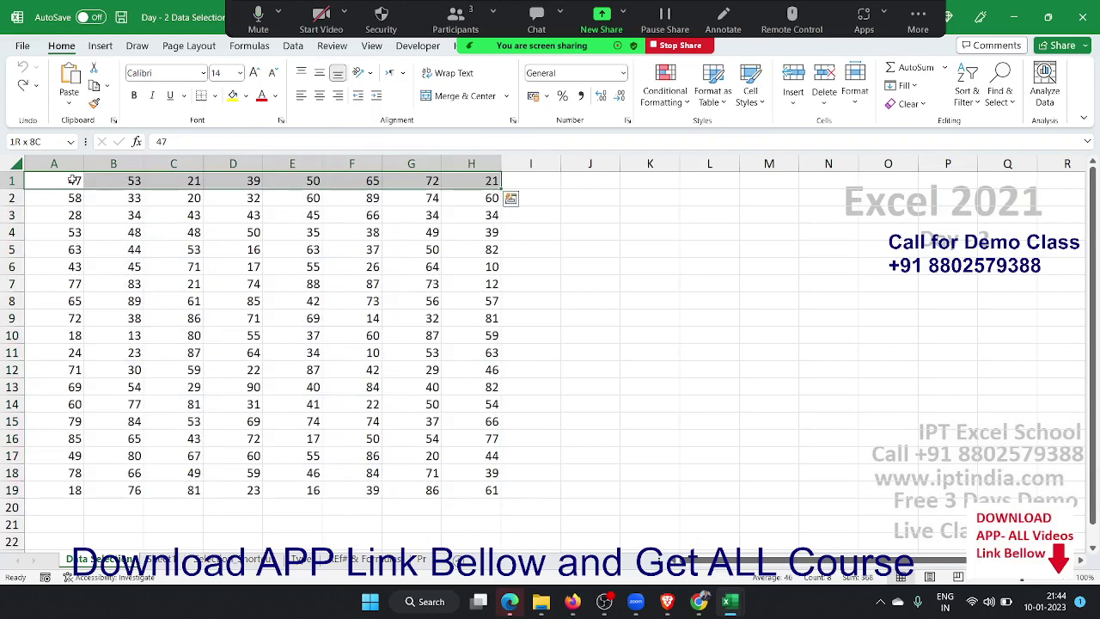
key("ctrl+shift+Down")
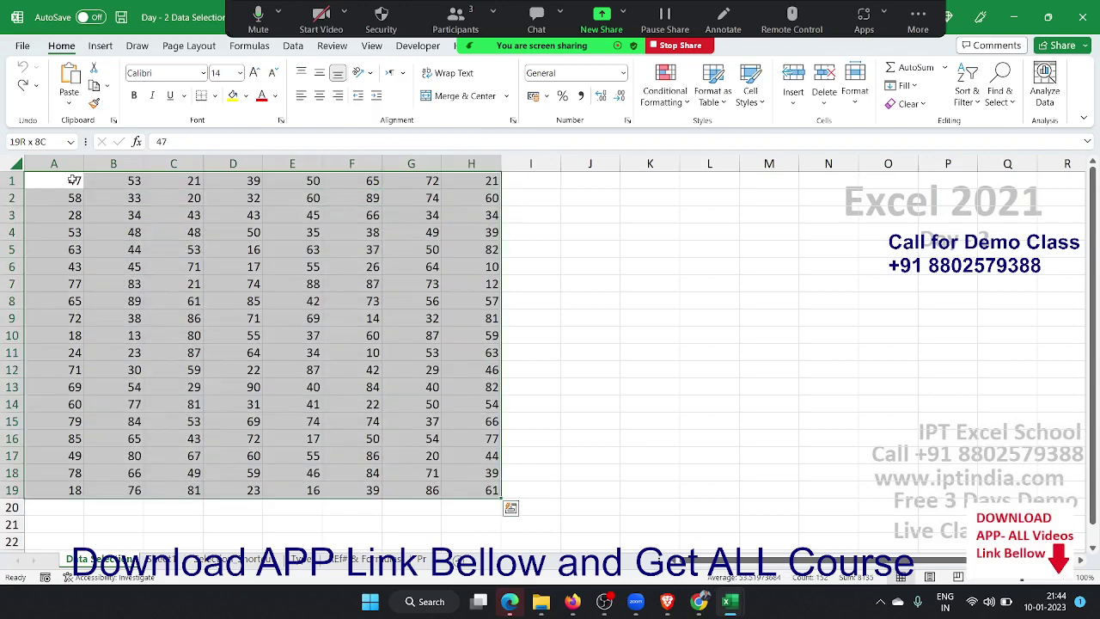
left_click(74, 179)
key("ctrl+shift+Right")
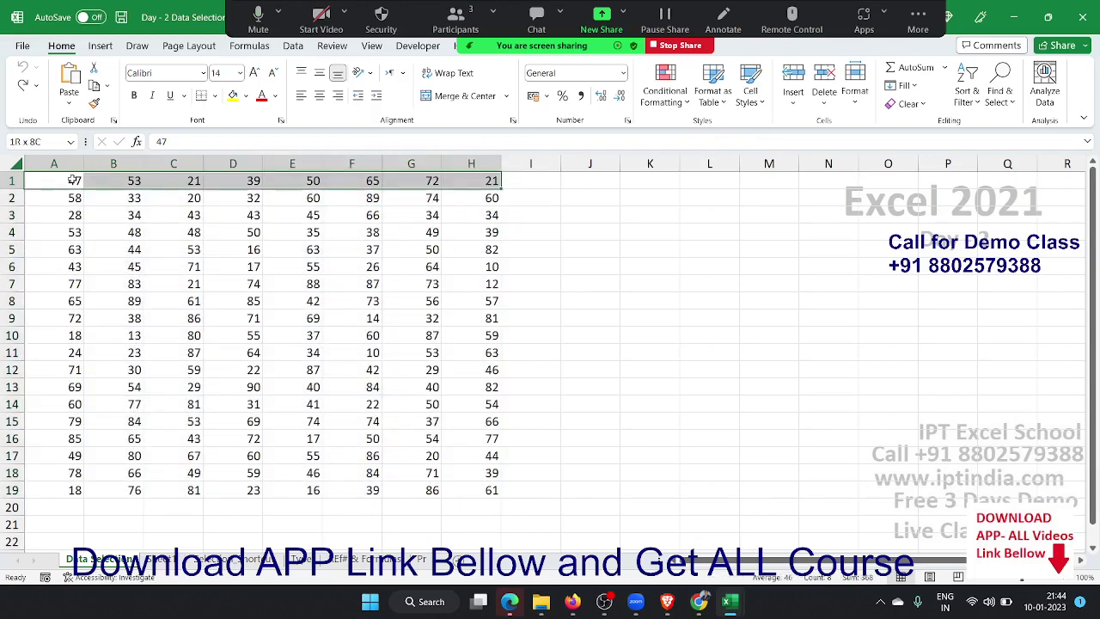
key("ctrl+shift+Down")
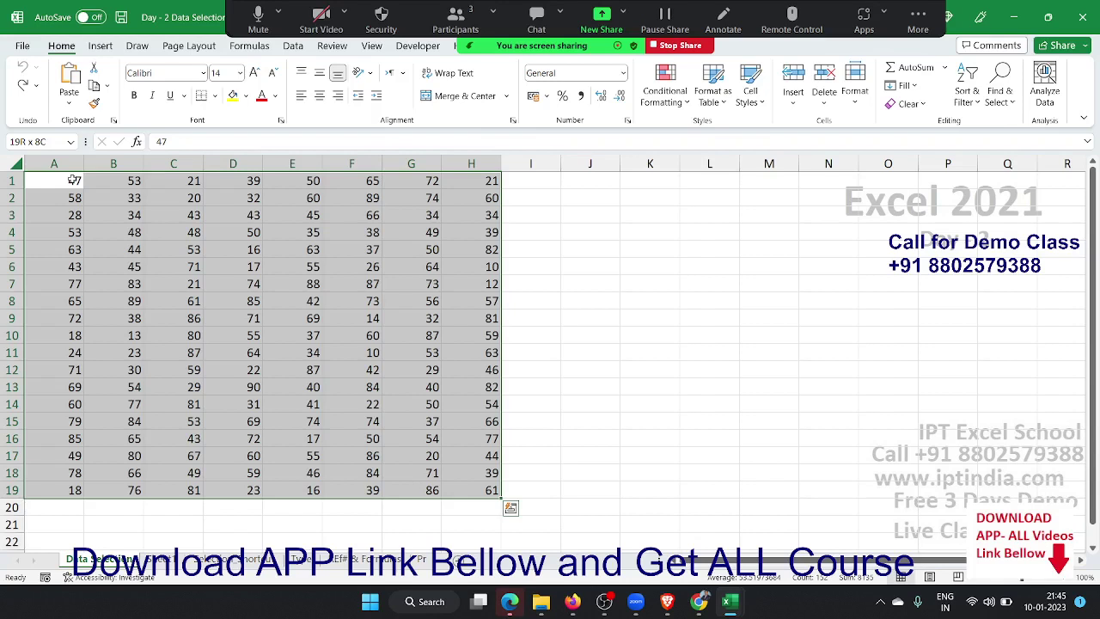
key("Down")
key("ctrl+Down")
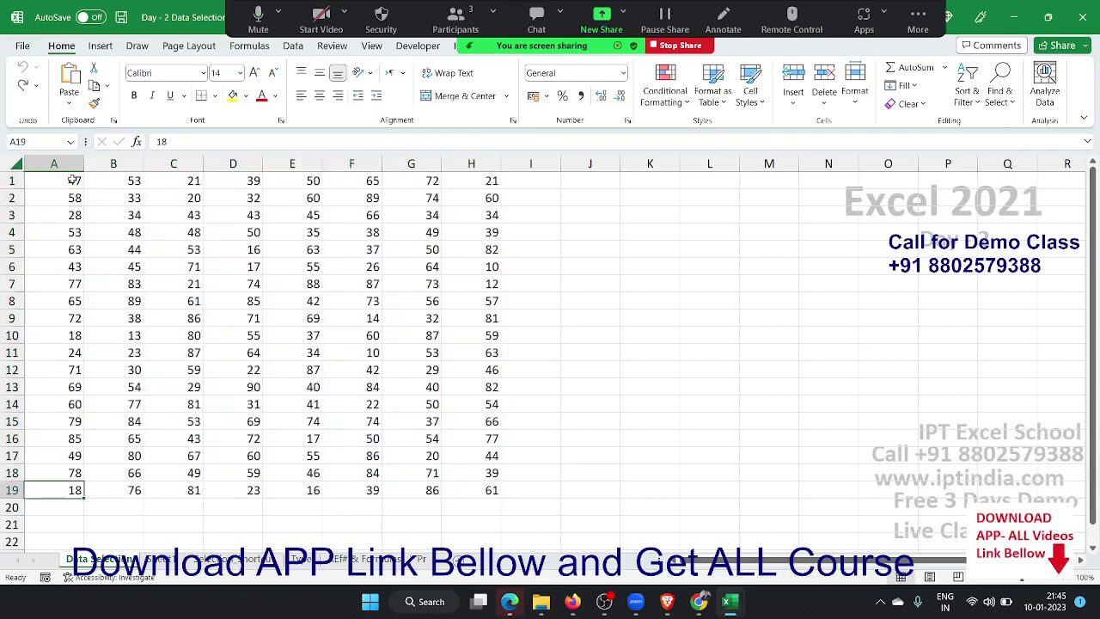
key("ctrl+Up")
key("Down")
key("Down")
key("Down")
key("Down")
key("Down")
key("Down")
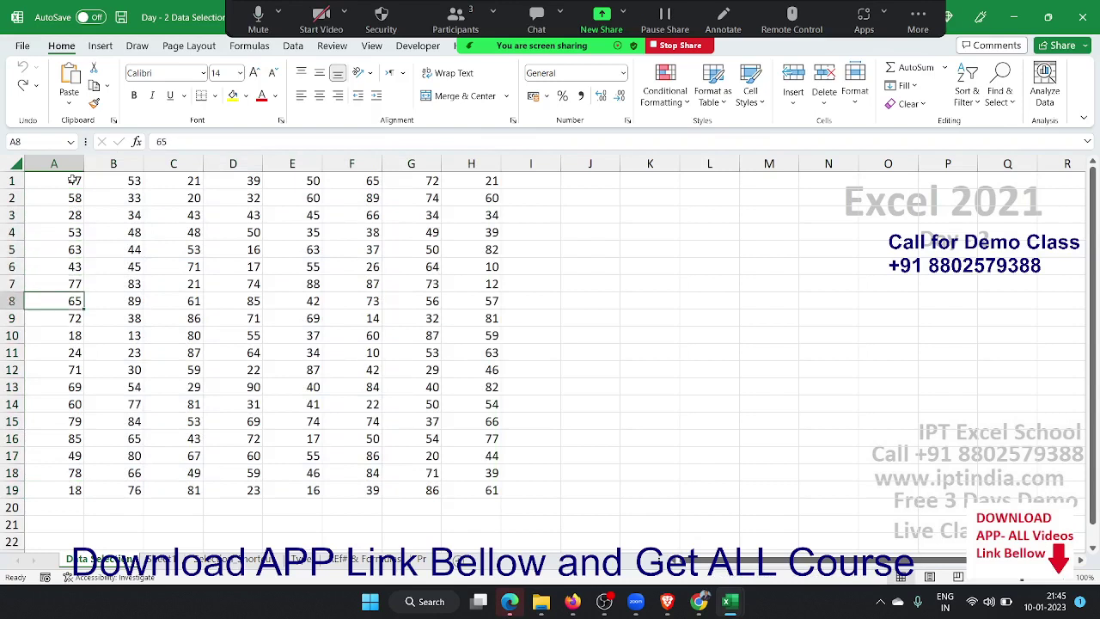
Clear the 65 from A8, select A1:H7 with Ctrl+Shift+Right and Down, then deselect to A1.
key("Delete")
key("Up")
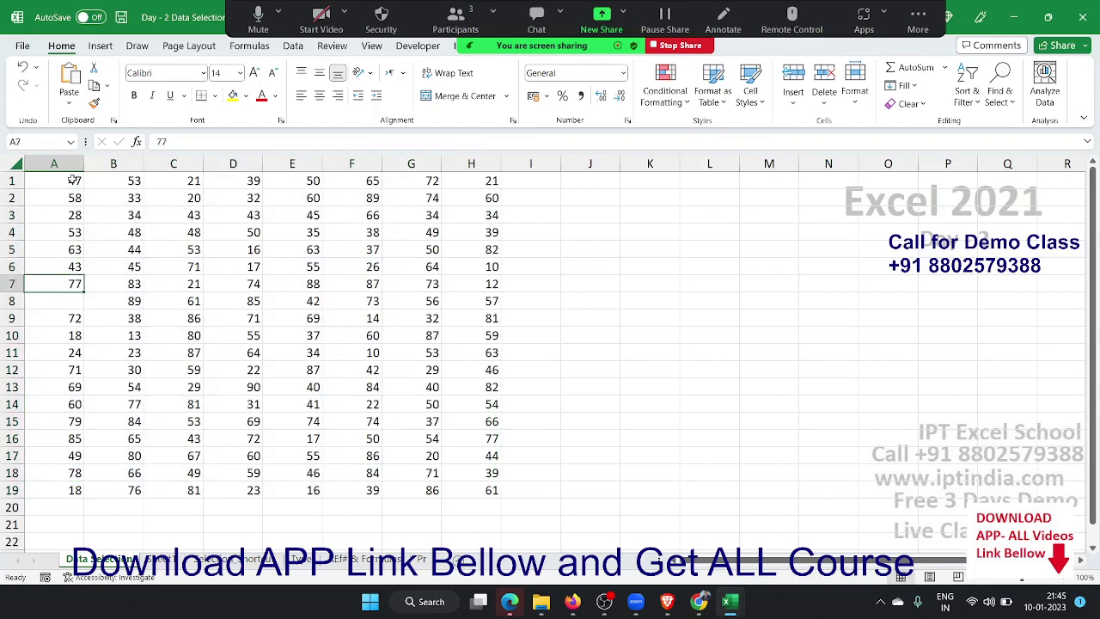
key("Up")
key("Up")
key("Up")
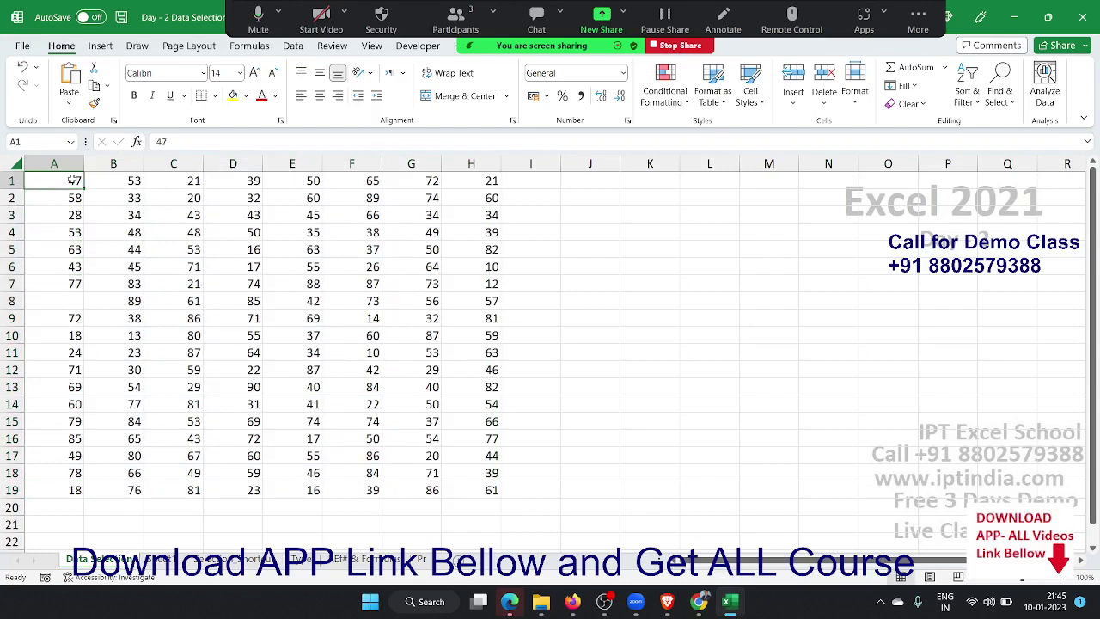
key("ctrl+shift+Right")
key("ctrl+shift+Down")
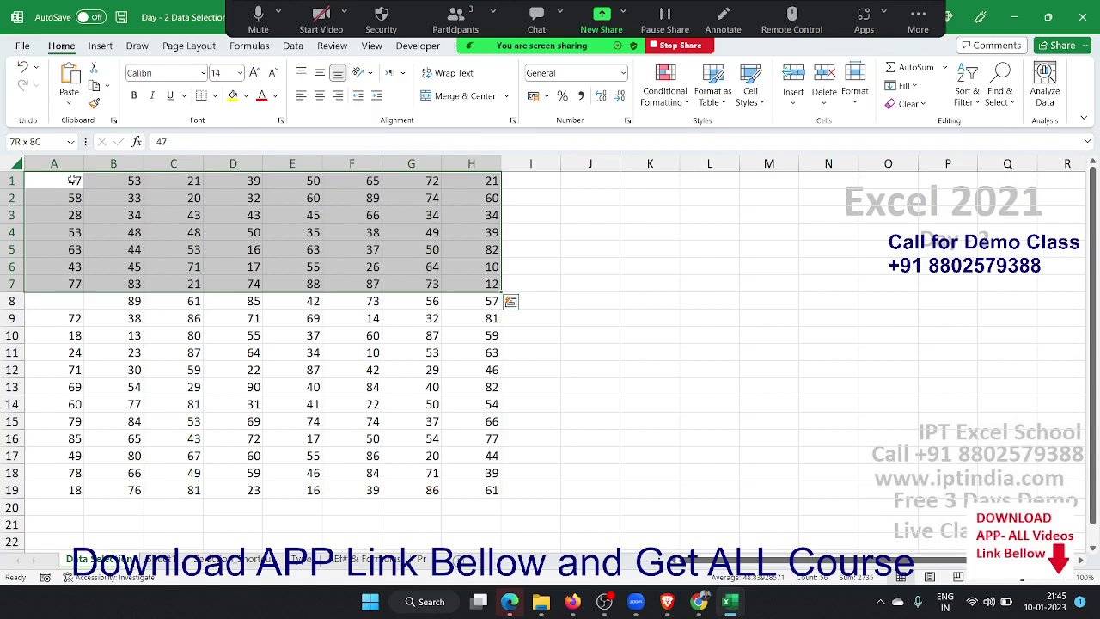
left_click(74, 179)
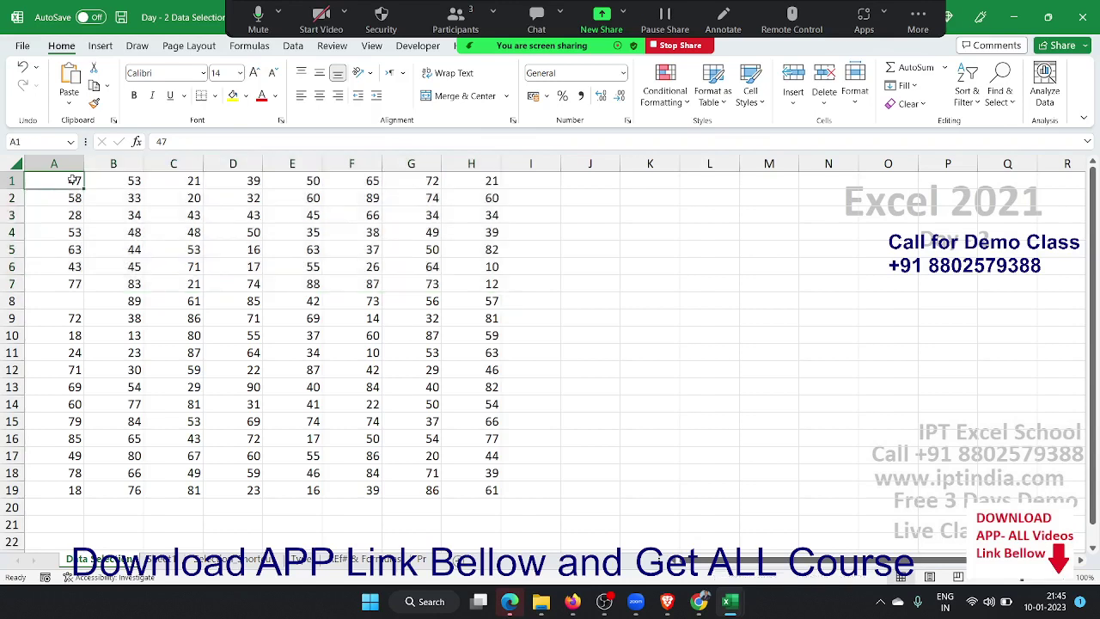
Undo to restore 65 in cell A8, then step around the top-left data cells.
key("ctrl+z")
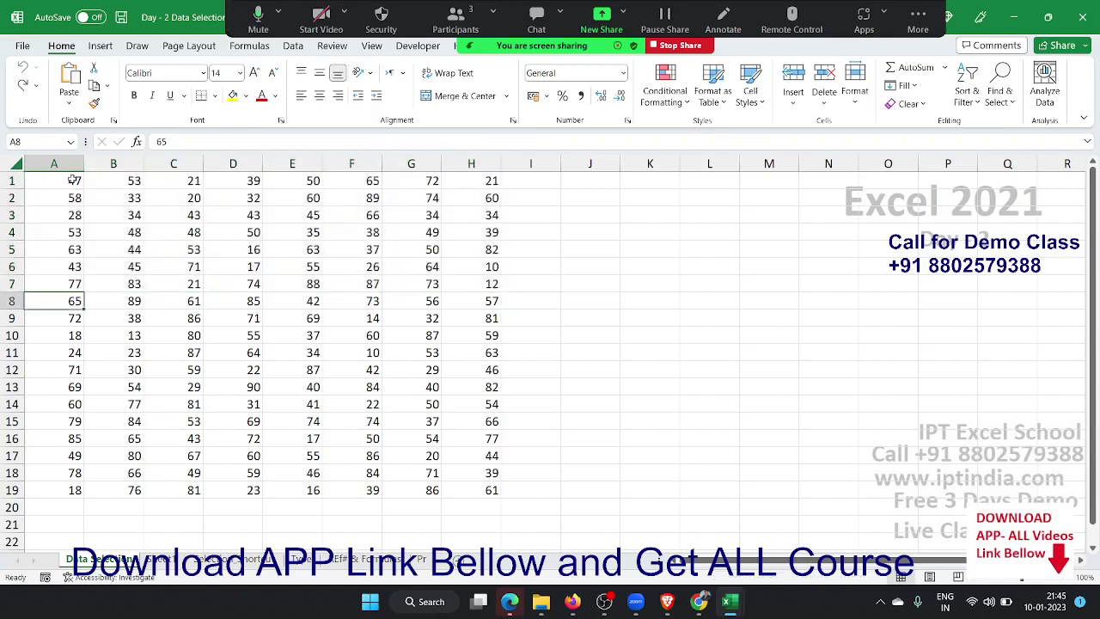
key("Up")
key("Up")
key("Up")
key("Up")
key("Up")
key("Up")
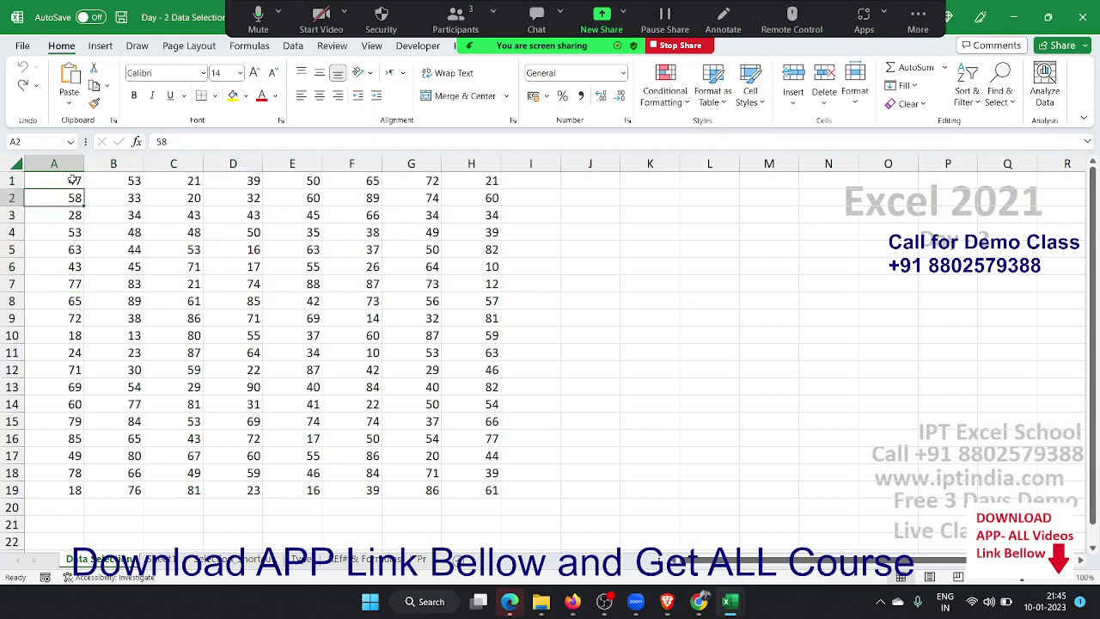
key("Up")
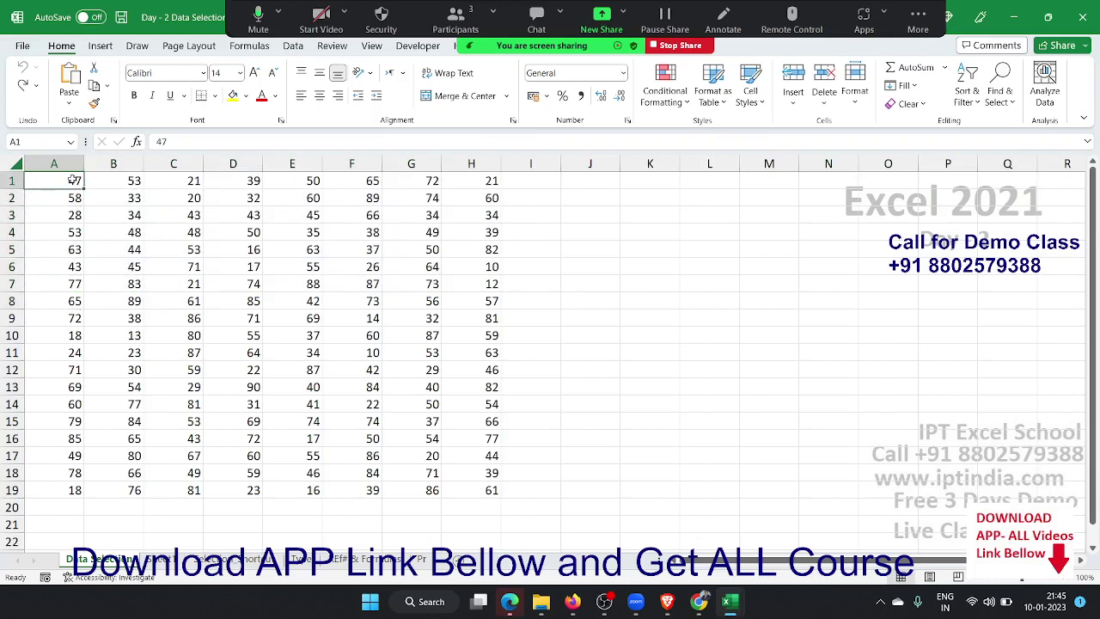
key("Tab")
key("Return")
key("Up")
key("Right")
key("Down")
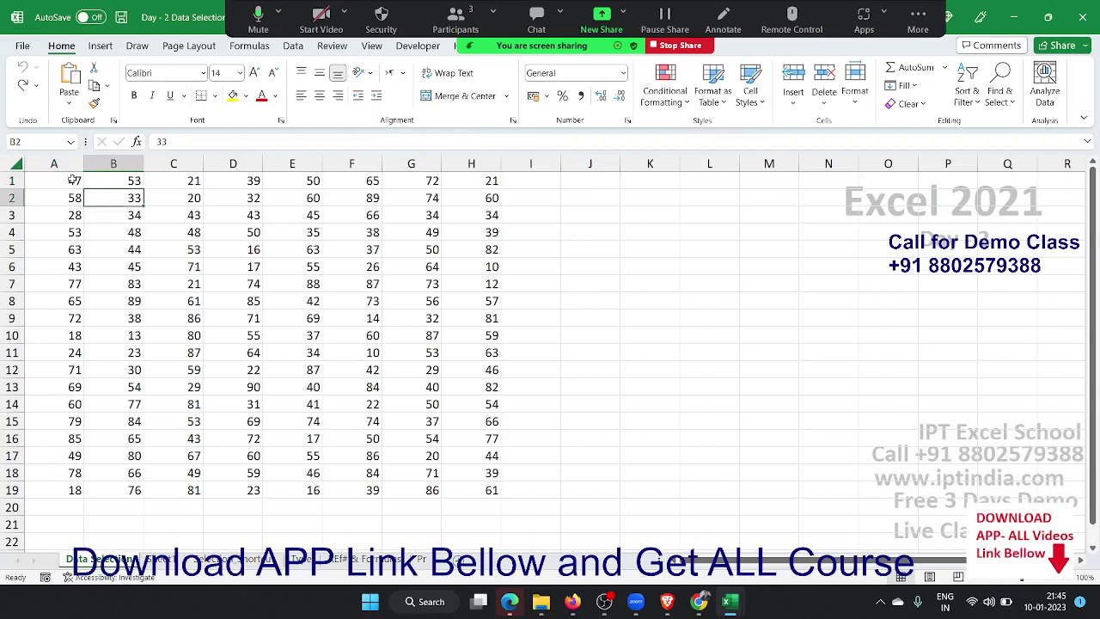
key("Up")
key("Left")
key("Down")
key("Right")
Move across the data toward columns E and F, then back along row 1 to A1.
key("Up")
key("Left")
key("Down")
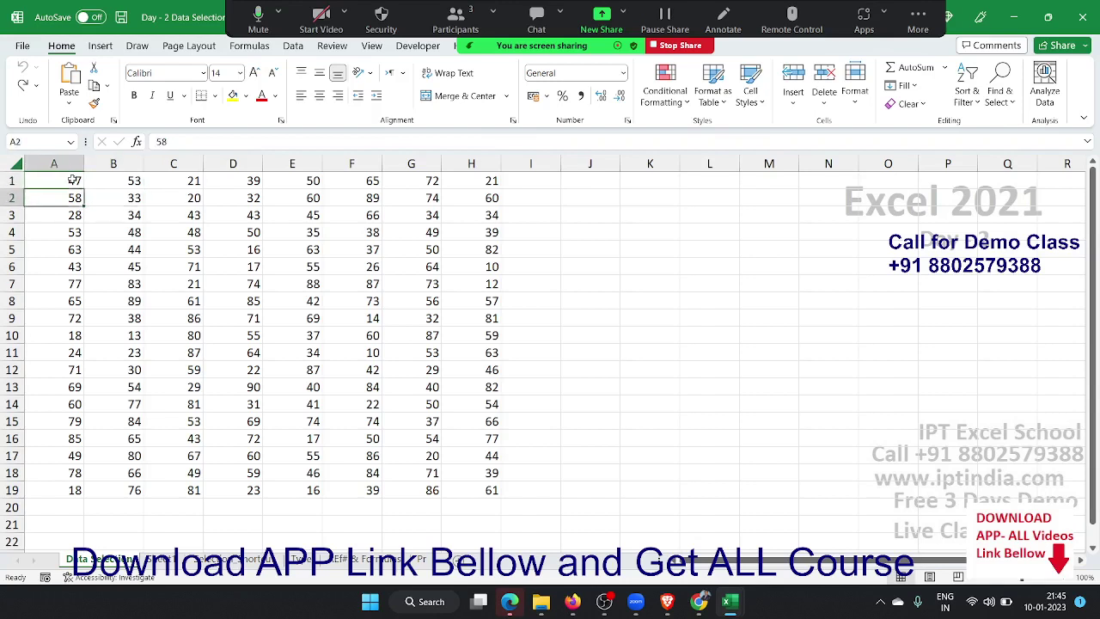
key("Down")
key("Down")
key("Down")
key("Down")
key("Right")
key("Right")
key("Right")
key("Right")
key("Right")
key("Up")
key("Up")
key("Up")
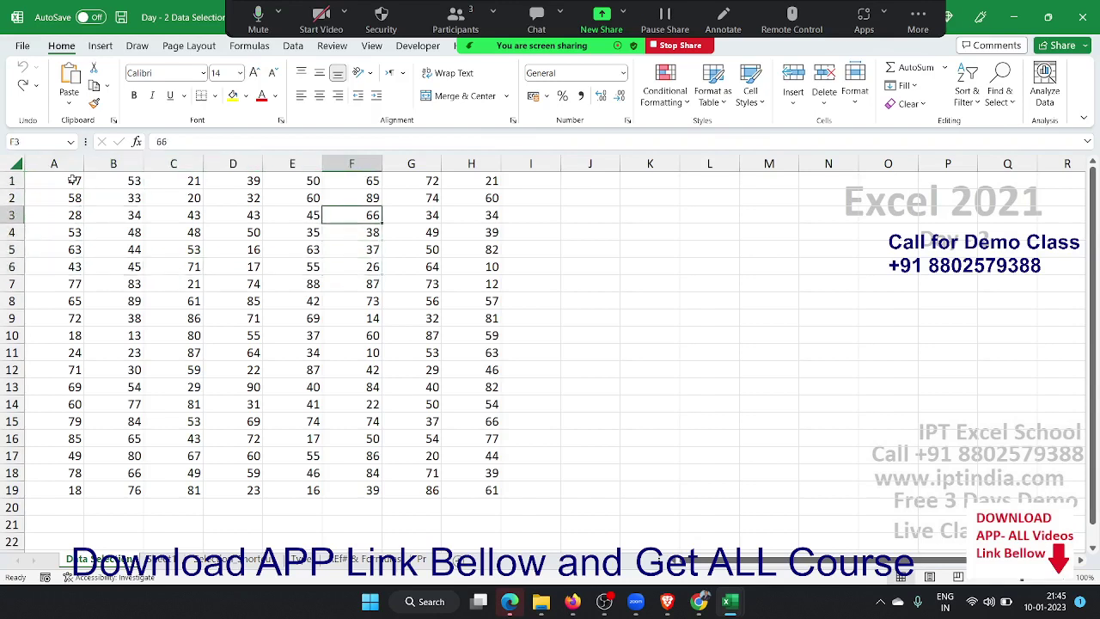
key("Up")
key("Left")
key("Down")
key("Down")
key("Up")
key("Up")
key("Up")
key("Left")
key("Left")
key("Left")
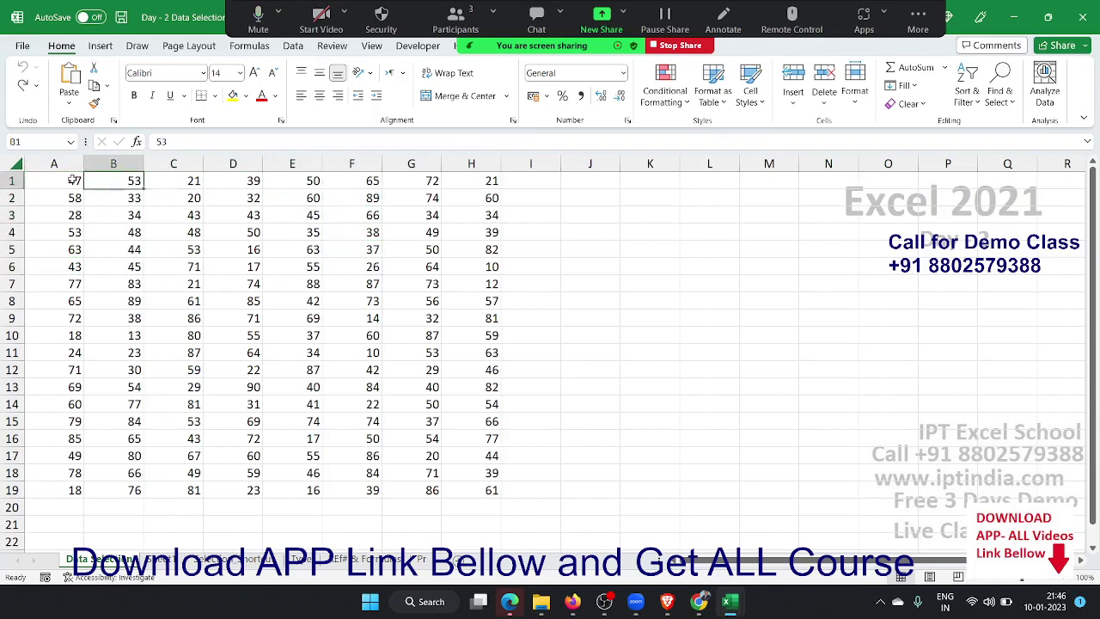
key("Left")
Extend the selection from A1 with Shift+arrows through A1:G4, A1:F5 and A1:F3, then collapse it.
key("shift+Right")
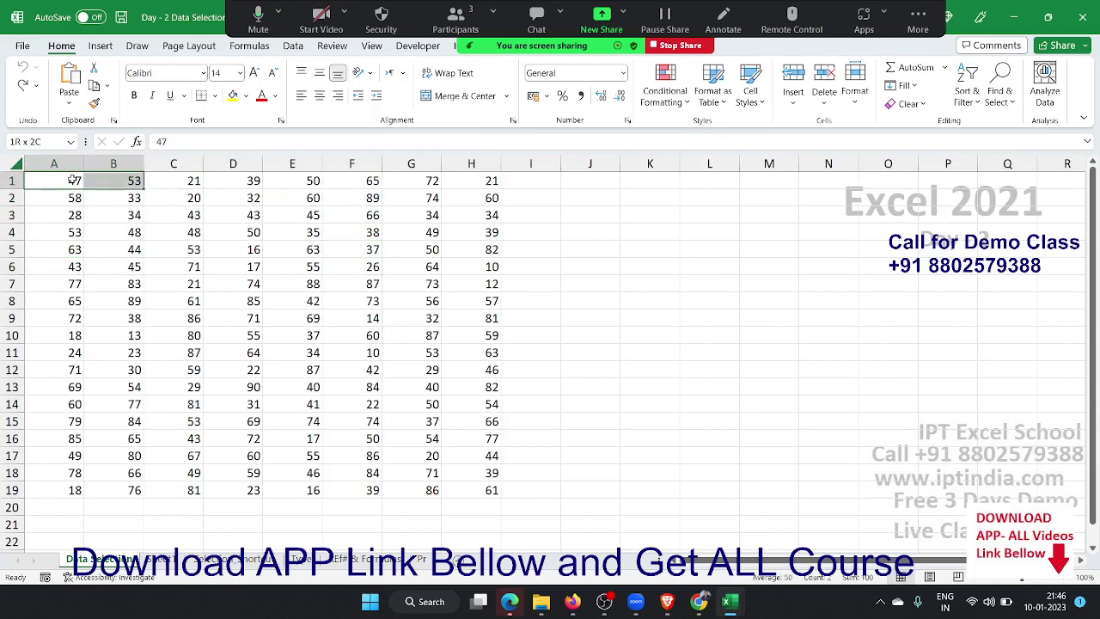
key("shift+Right")
key("shift+Right")
key("shift+Right")
key("shift+Right")
key("shift+Right")
key("shift+Down")
key("shift+Down")
key("shift+Down")
key("shift+Down")
key("shift+Down")
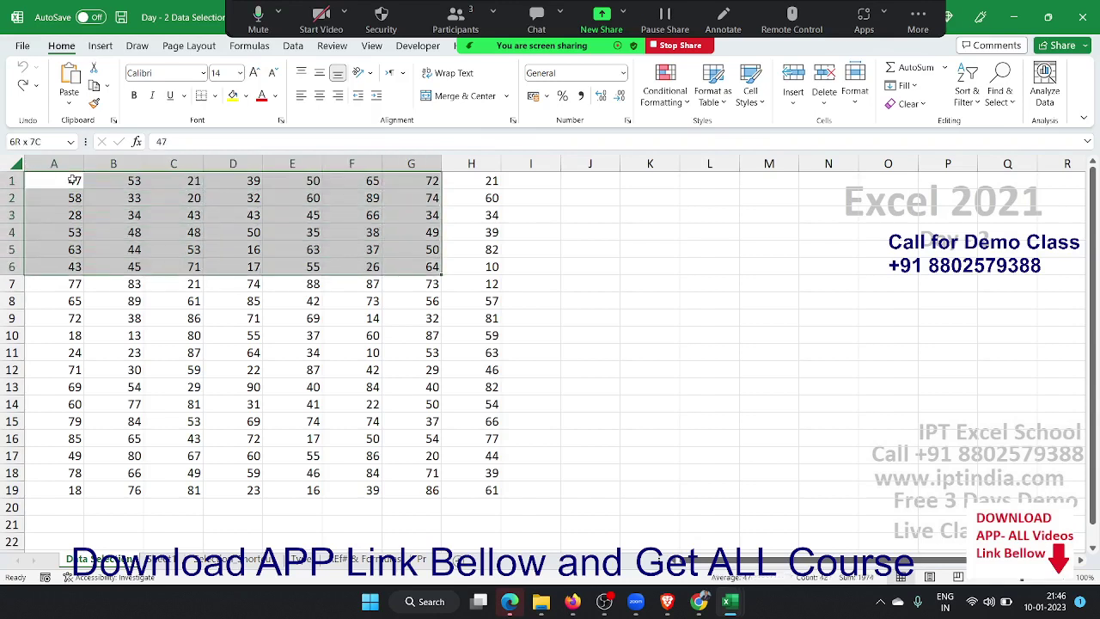
key("shift+Up")
key("shift+Up")
key("shift+Left")
key("shift+Left")
key("shift+Down")
key("shift+Right")
key("shift+Up")
key("shift+Up")
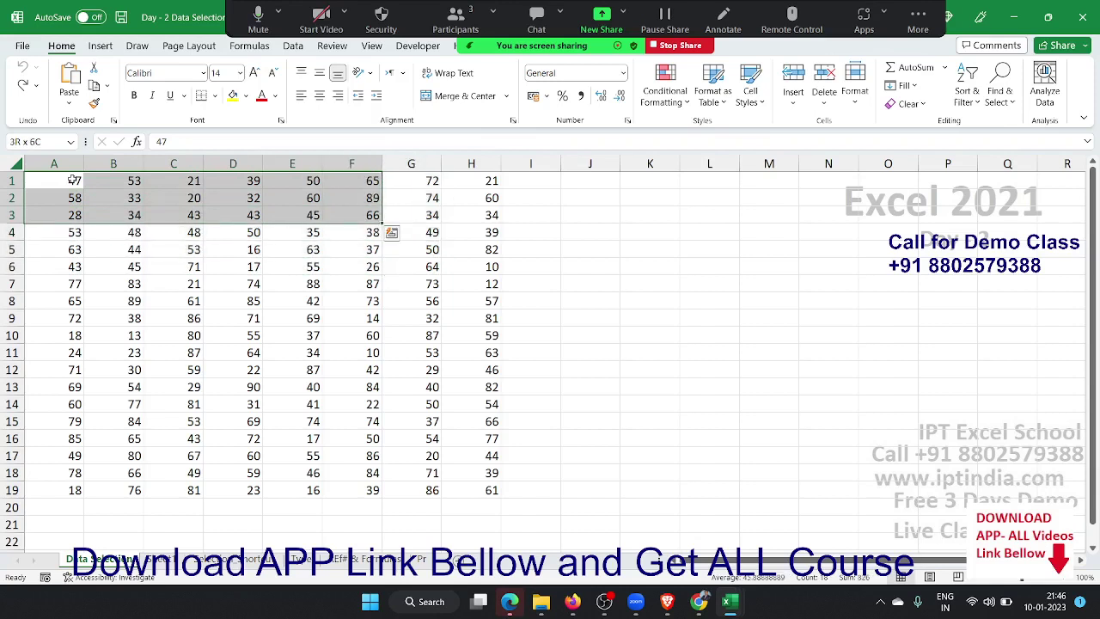
left_click(75, 179)
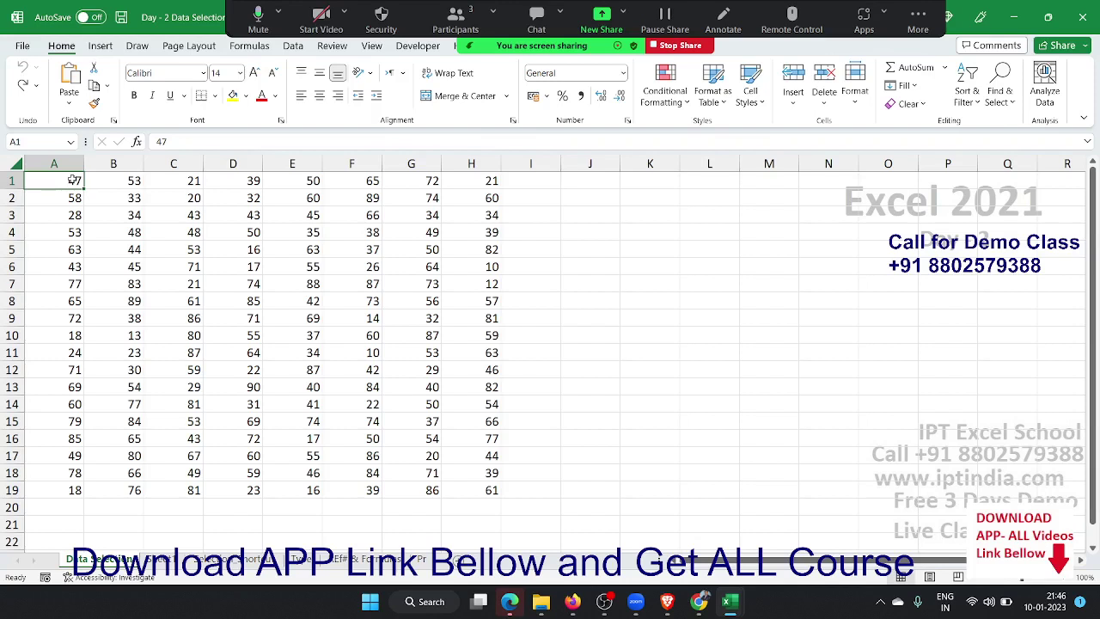
Select A1:H19 with Ctrl+Shift+arrows, deselect, then jump to Q19 and back to A1.
key("ctrl+shift+Right")
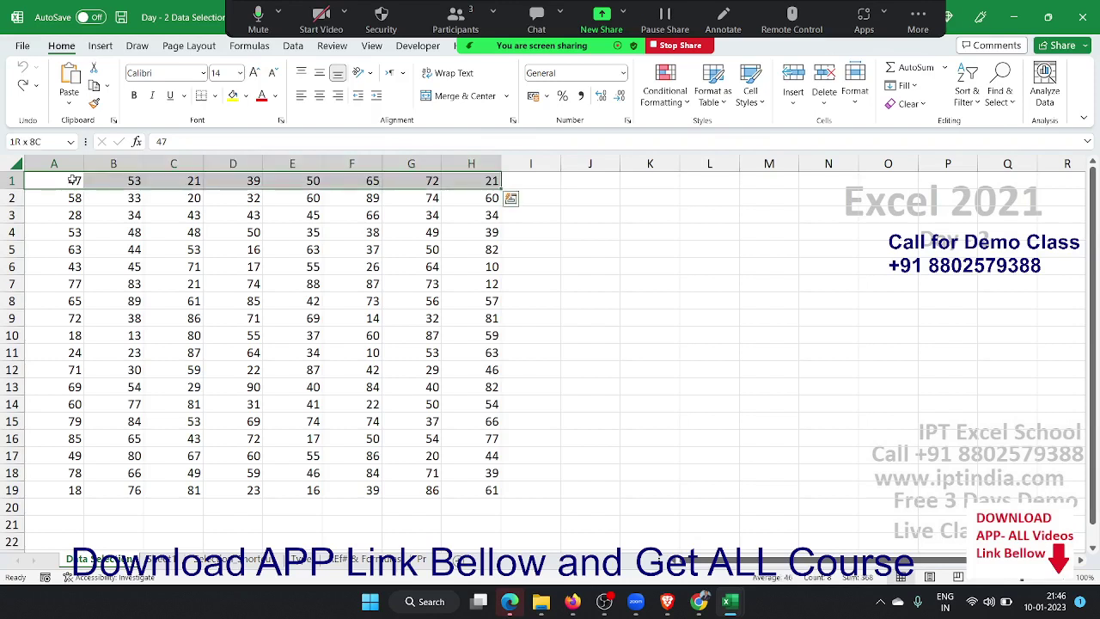
key("ctrl+shift+Down")
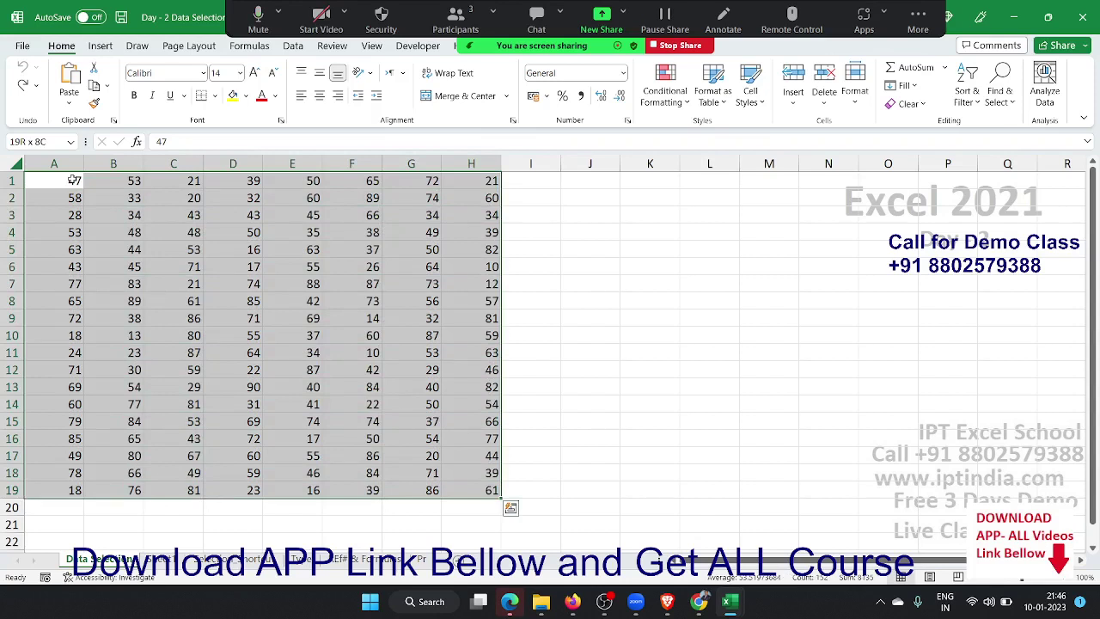
left_click(74, 179)
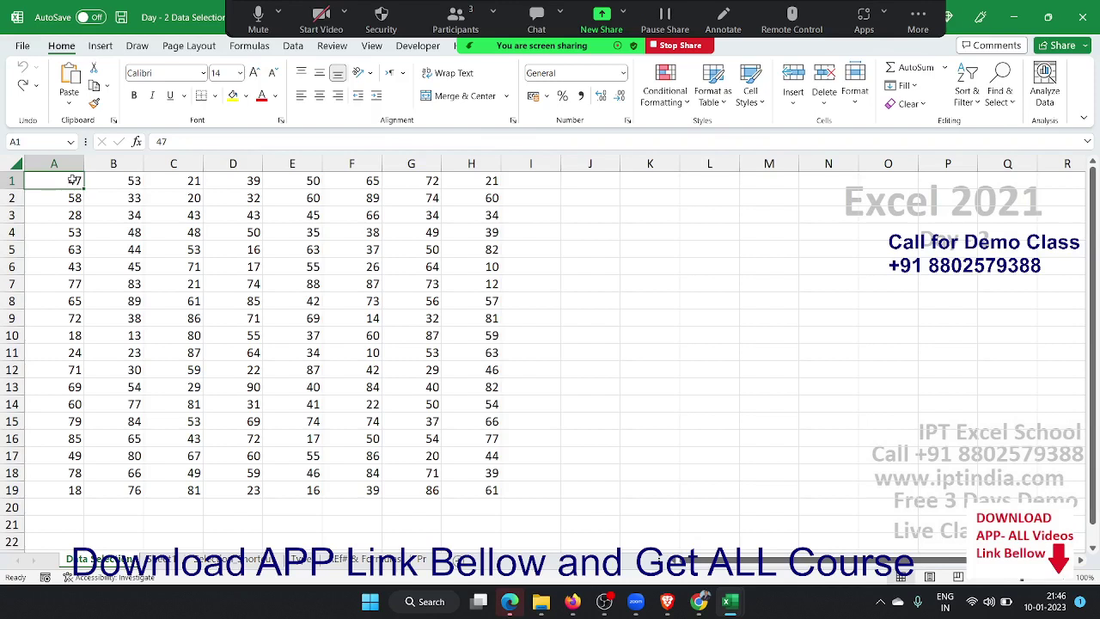
key("ctrl+End")
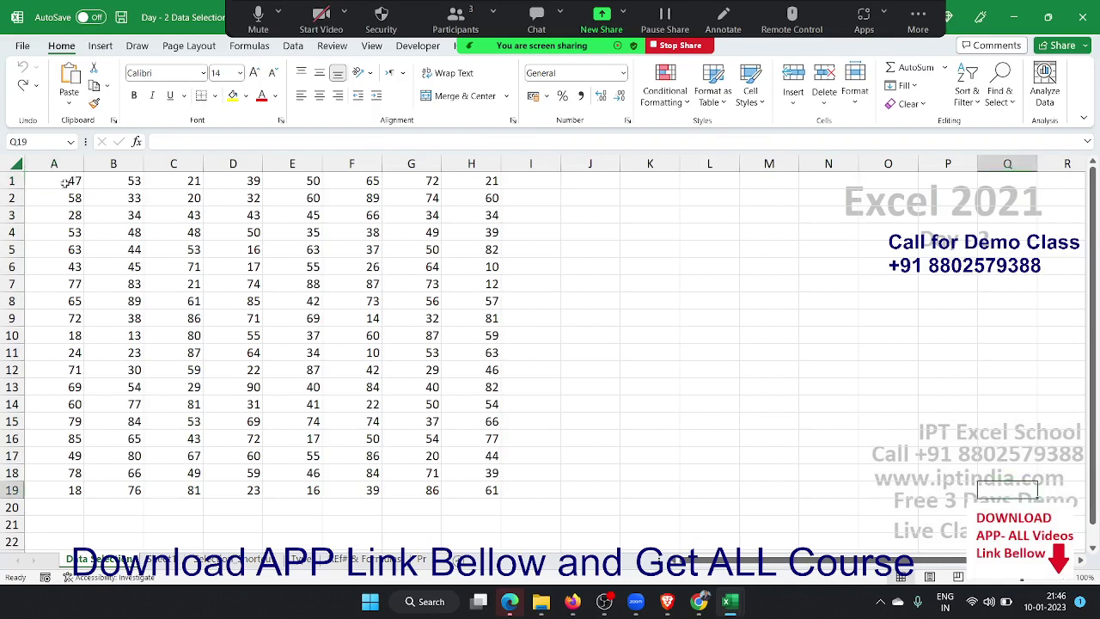
key("ctrl+Home")
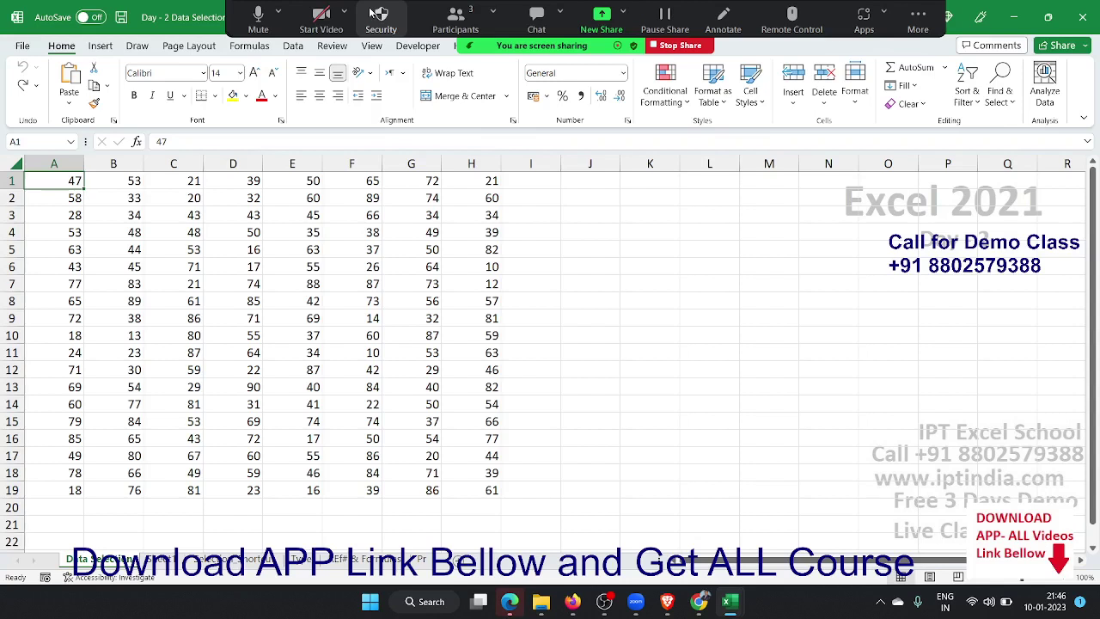
Select the A1:H19 block with Ctrl+A three times, returning to A1 each time.
key("ctrl+a")
key("ctrl+Home")
key("ctrl+a")
key("ctrl+Home")
key("ctrl+a")
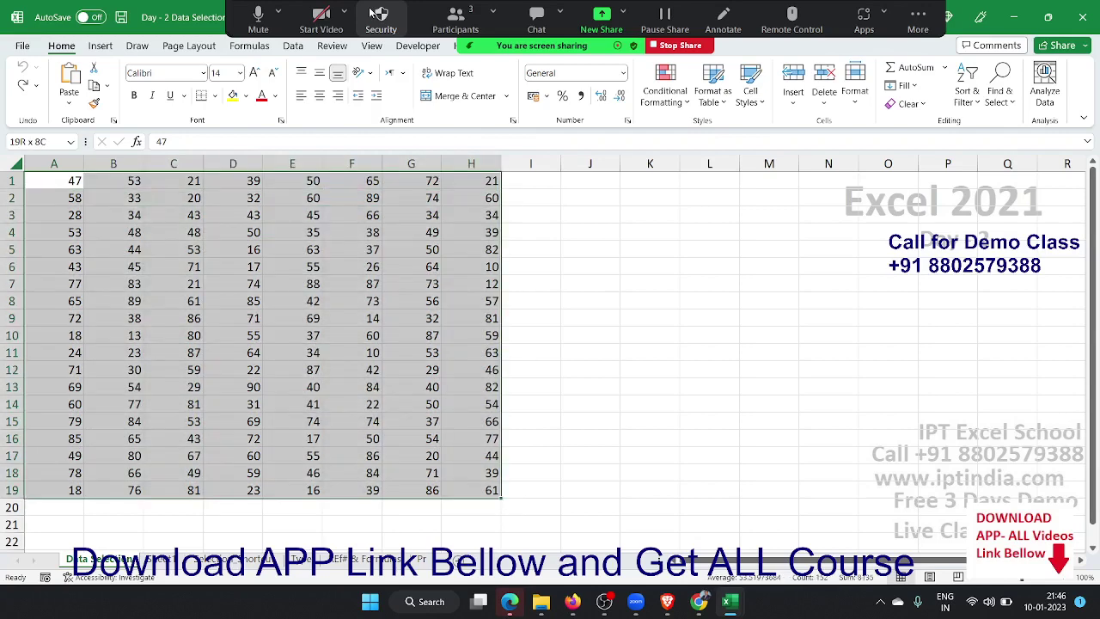
key("ctrl+Home")
Jump to the bottom of column A and back to A1 three times with Ctrl+Down/Up.
key("ctrl+Down")
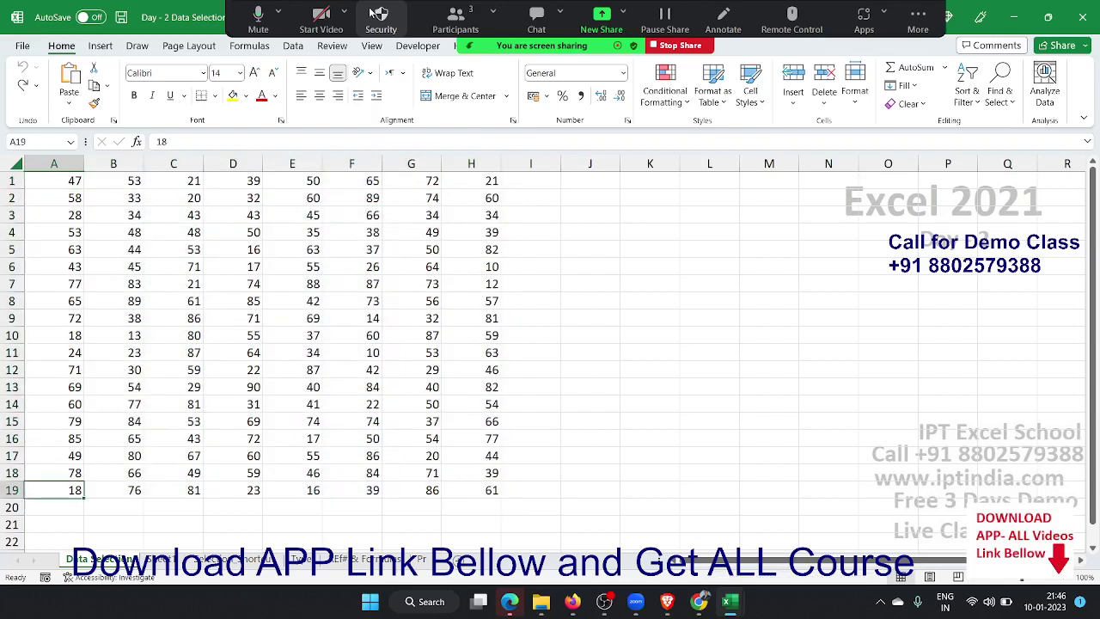
key("ctrl+Up")
key("ctrl+Down")
key("ctrl+Up")
key("ctrl+Down")
key("ctrl+Up")
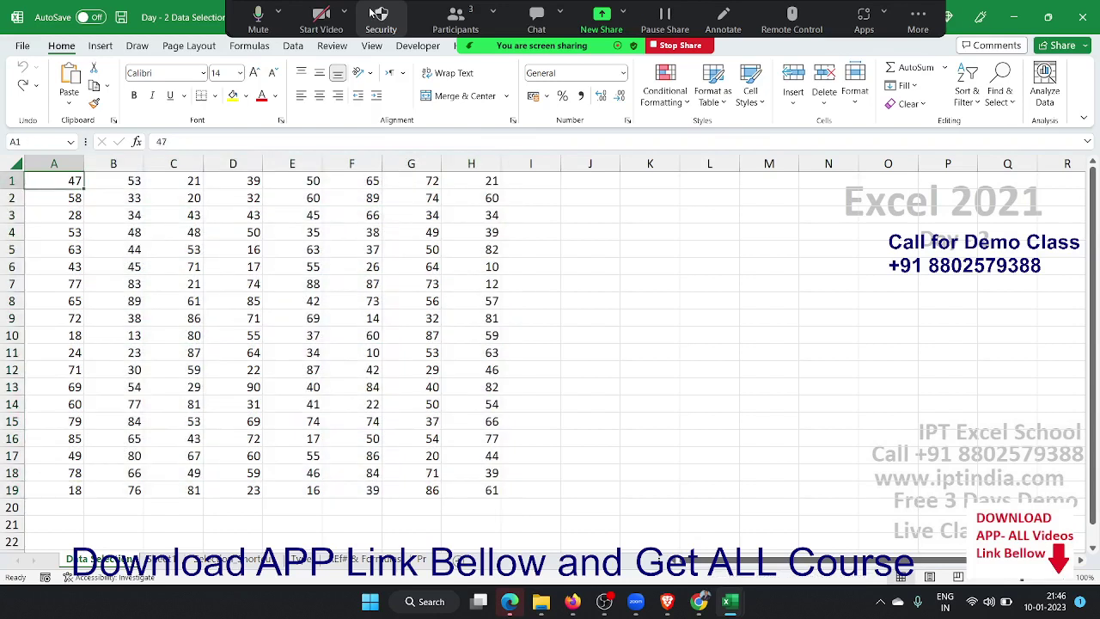
Select A1:H19 with Ctrl+Shift+Right and Down, then jump down column A and back.
key("ctrl+shift+Right")
key("ctrl+shift+Down")
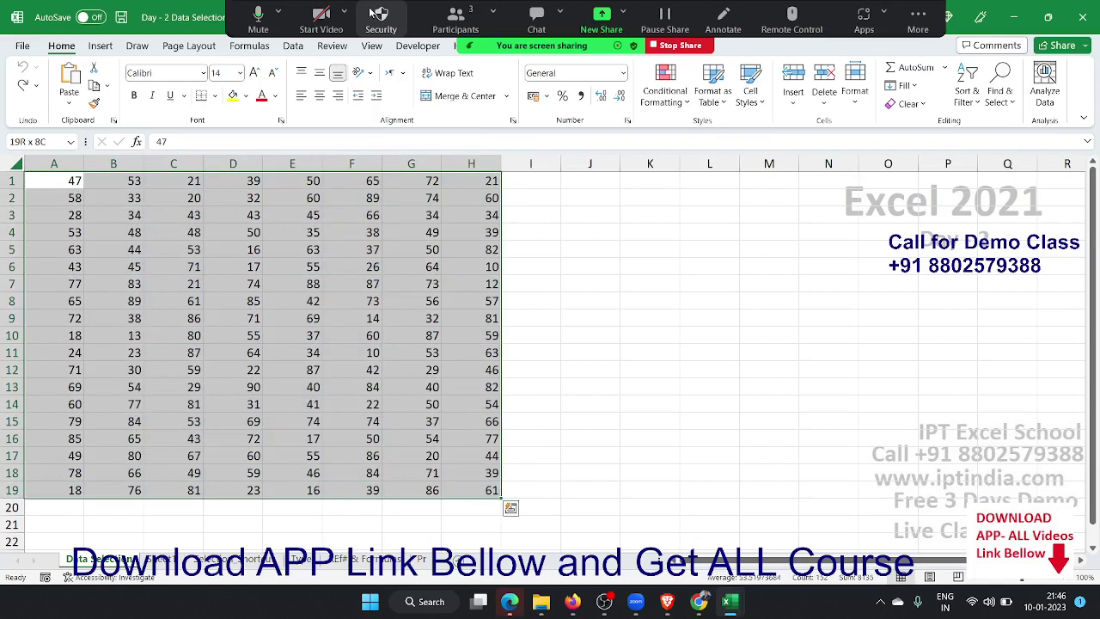
key("Down")
key("ctrl+Down")
key("ctrl+Up")
Clear the 77 in A7, select from A1 down to row 6 above the gap, then restore 77.
key("Down")
key("Down")
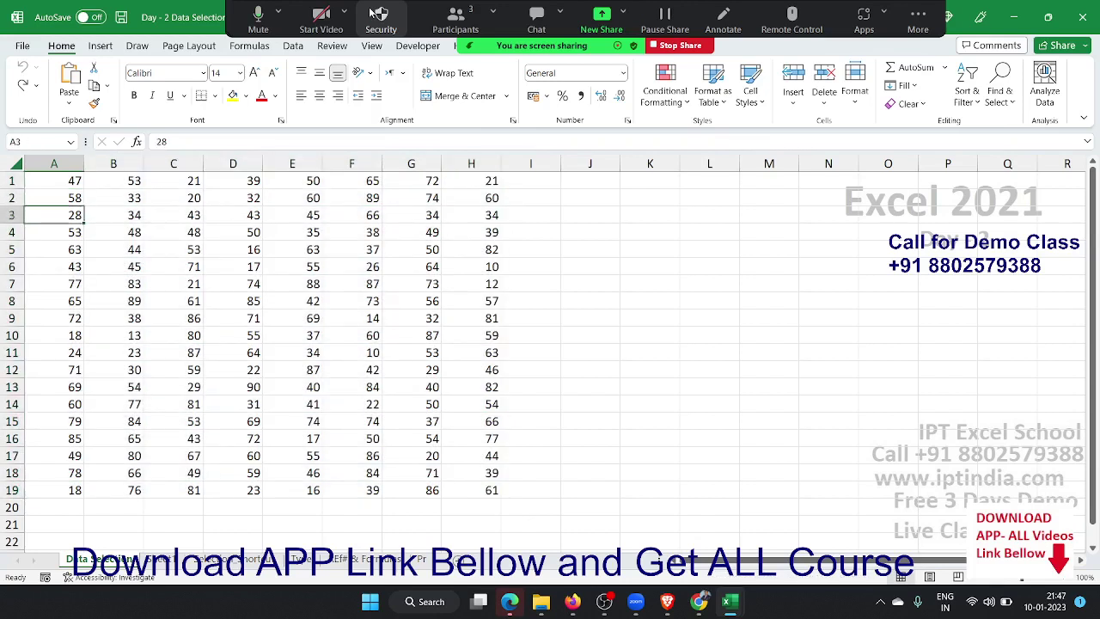
key("Down")
key("Down")
key("Down")
key("Down")
key("Delete")
key("Up")
key("ctrl+Up")
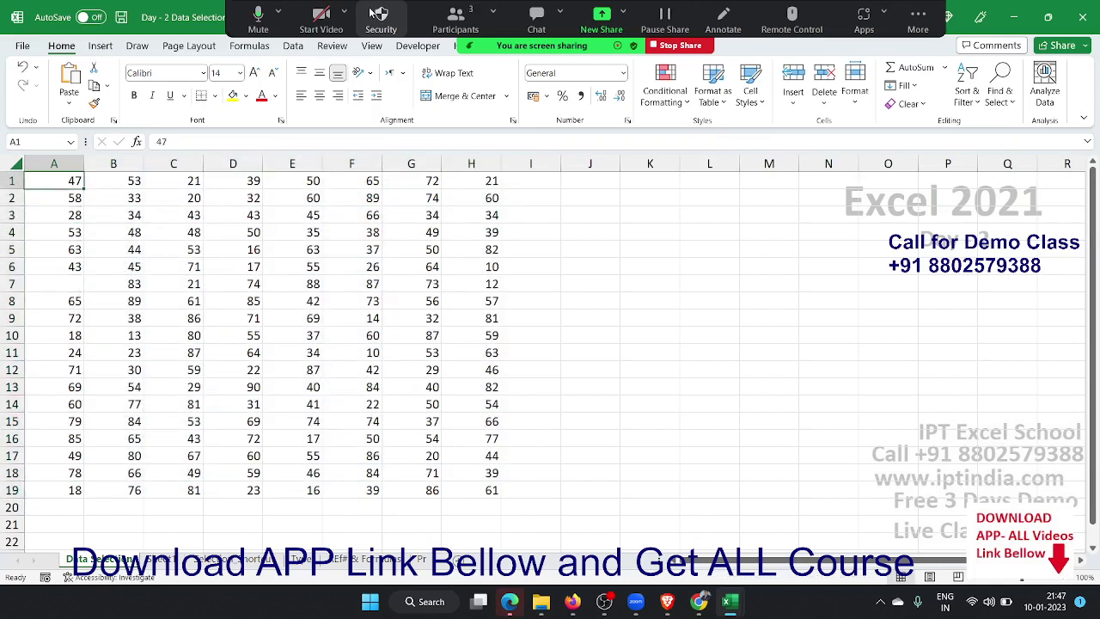
key("ctrl+shift+Right")
key("ctrl+shift+Down")
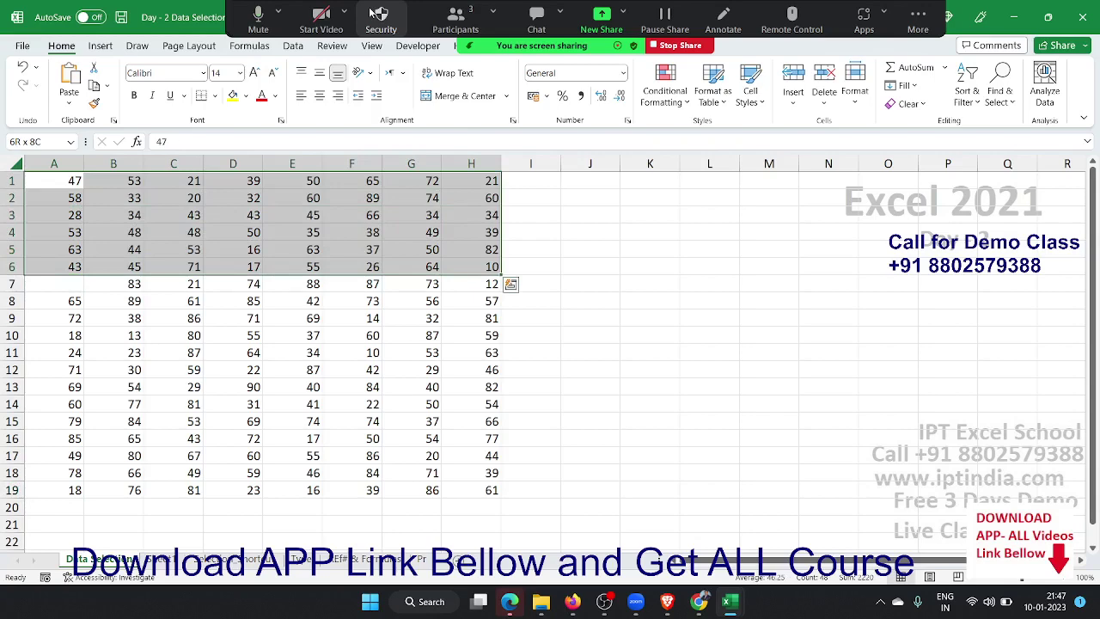
key("ctrl+z")
Clear the 43 in cell C3 and return to cell A1.
key("Right")
key("Right")
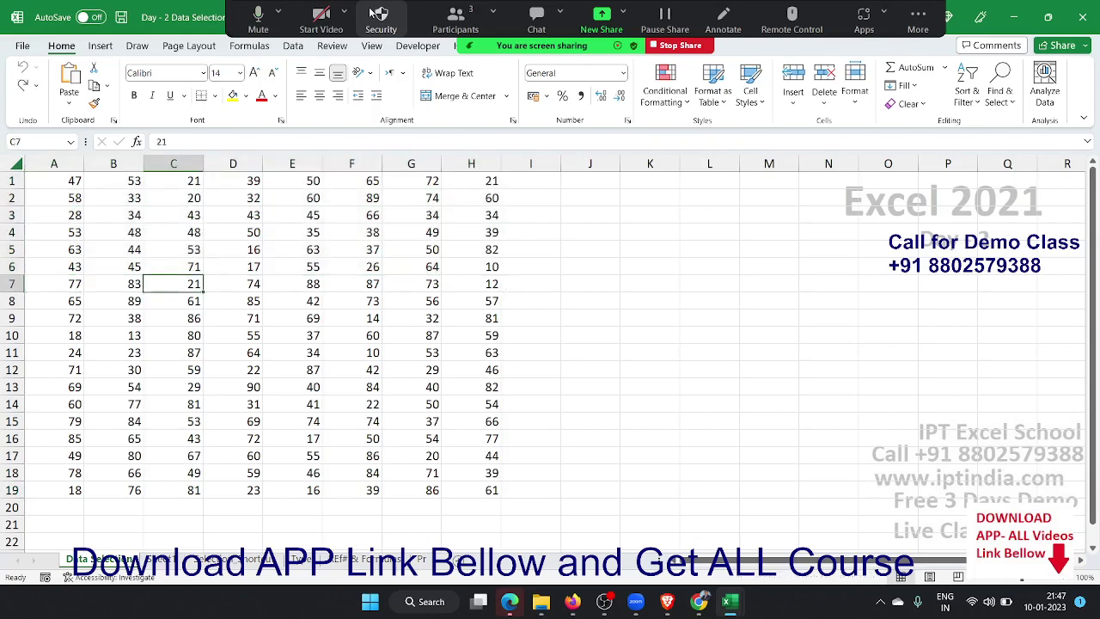
key("Page_Down")
key("ctrl+Up")
key("ctrl+Up")
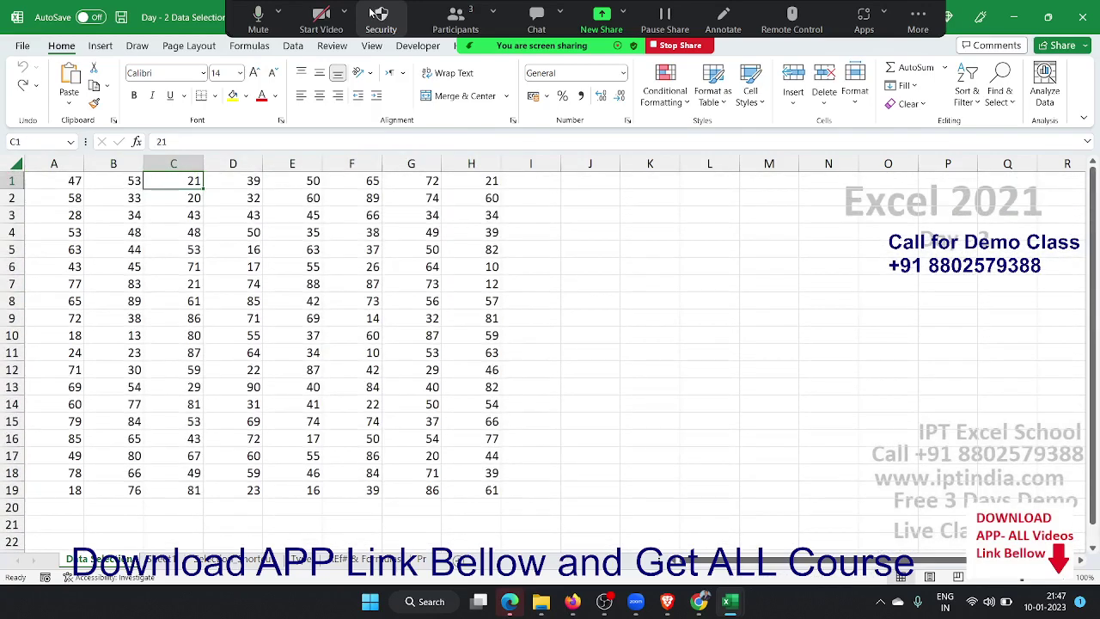
key("Down")
key("Down")
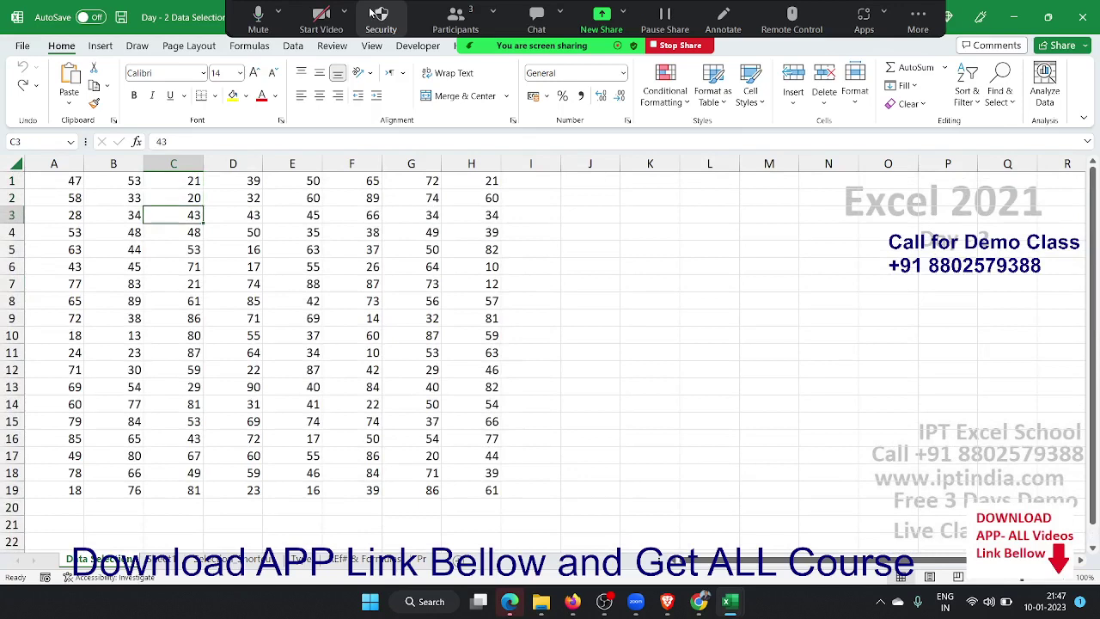
key("Delete")
key("Right")
key("Right")
key("Down")
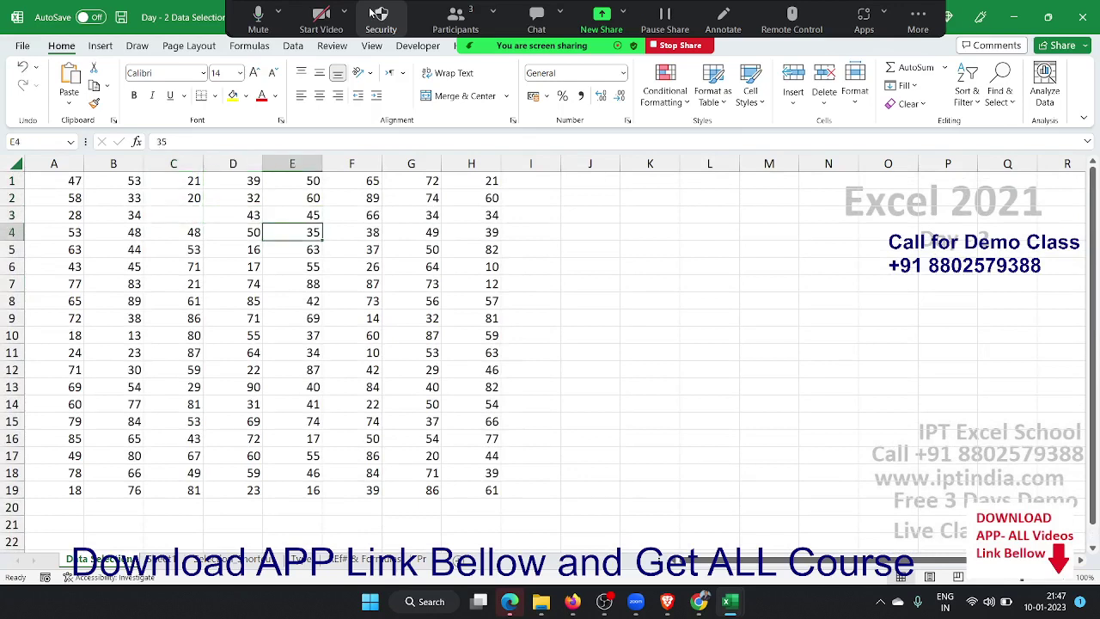
key("ctrl+Home")
Select the table from A1 with Ctrl+Shift+arrows twice, then restore 43 in C3 and return to A1.
key("ctrl+shift+Right")
key("ctrl+shift+Down")
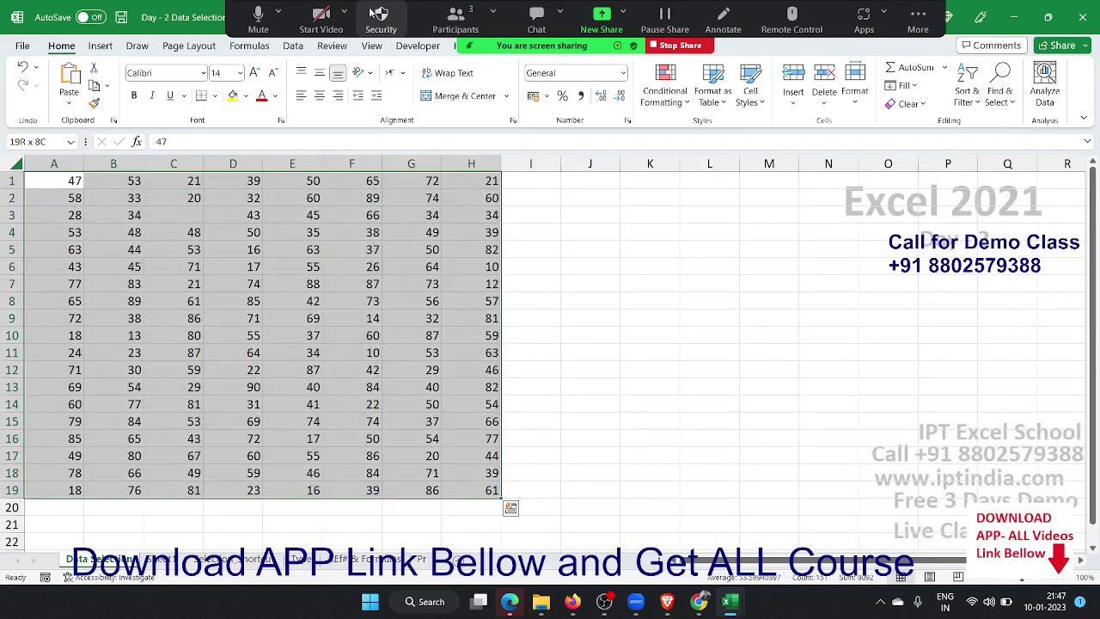
key("ctrl+Home")
key("ctrl+shift+Right")
key("ctrl+shift+Down")
key("ctrl+Home")
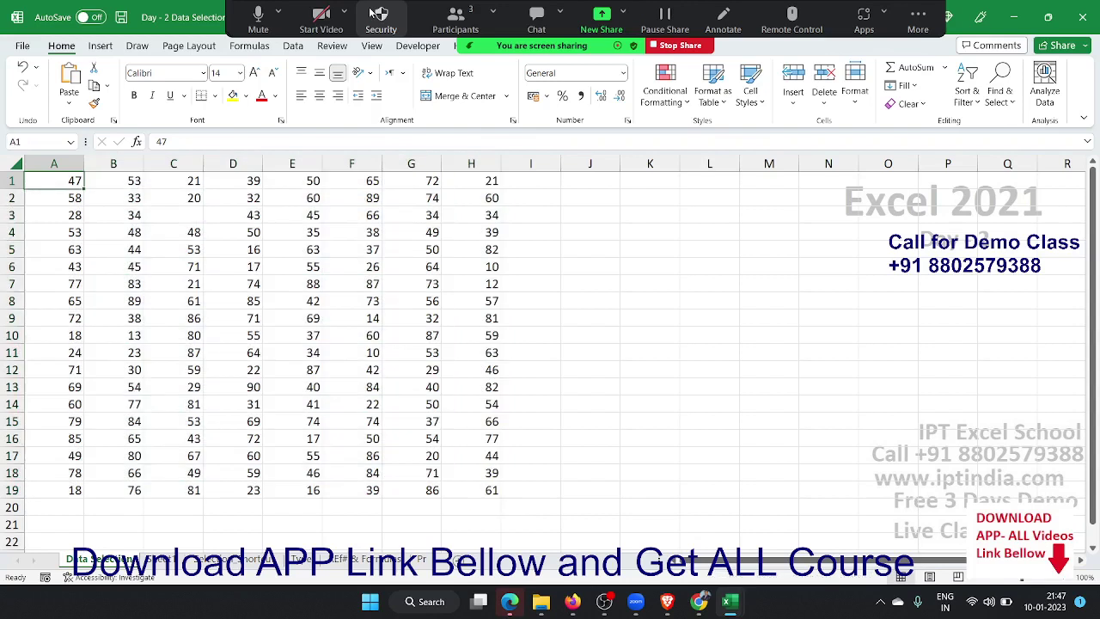
key("ctrl+z")
key("ctrl+Up")
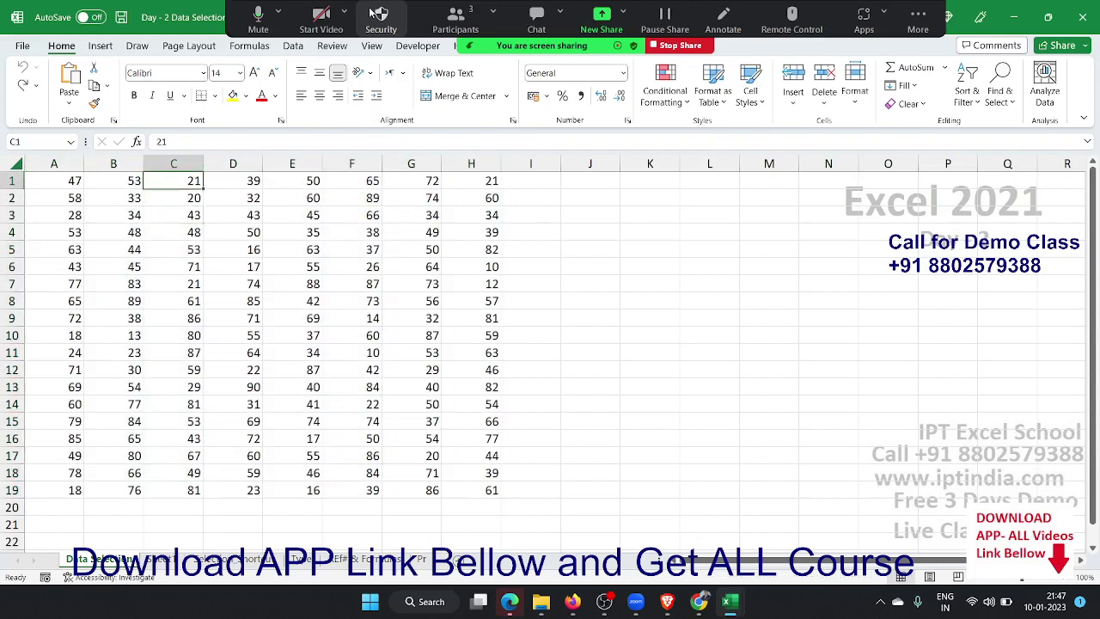
key("ctrl+Left")
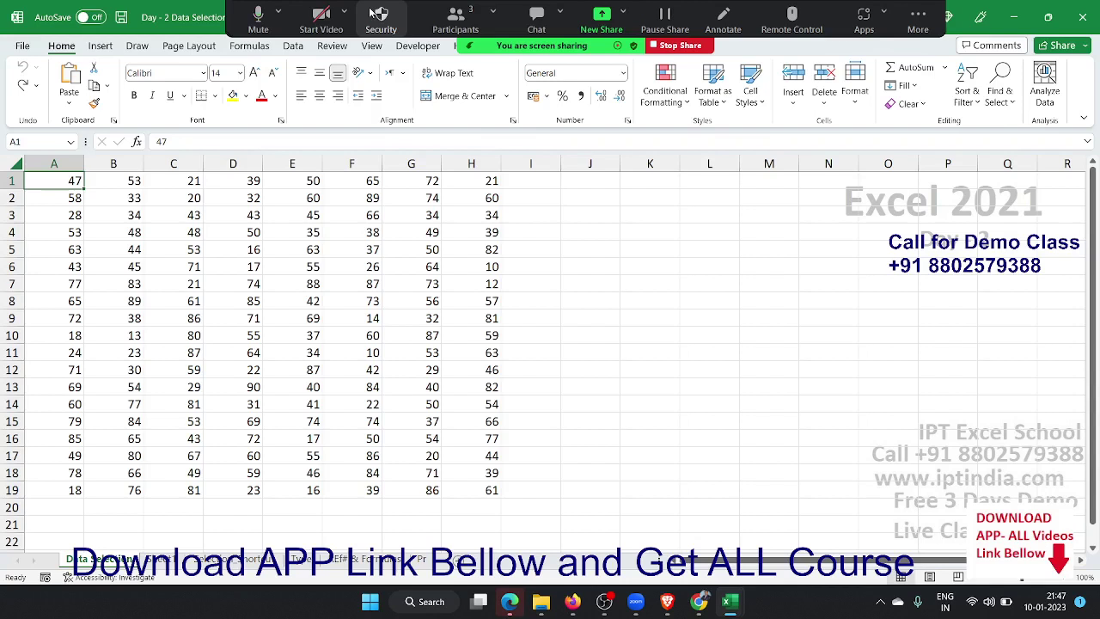
Select A1:H19 with Ctrl+A, then extend to column Q with Ctrl+Shift+End and try Quick Analysis.
key("ctrl+a")
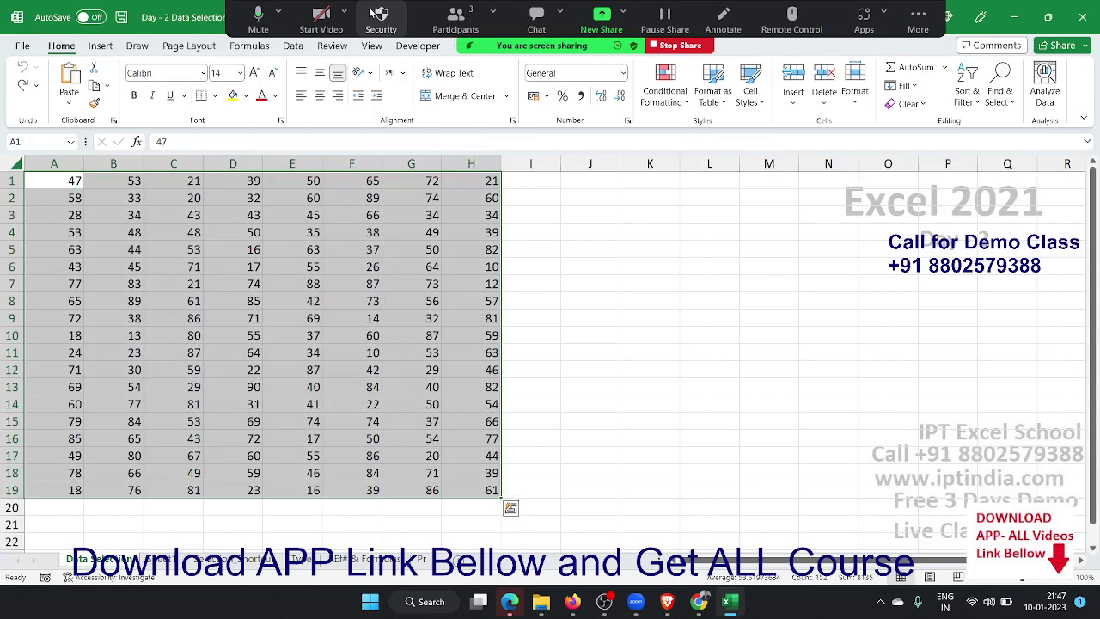
key("ctrl+Home")
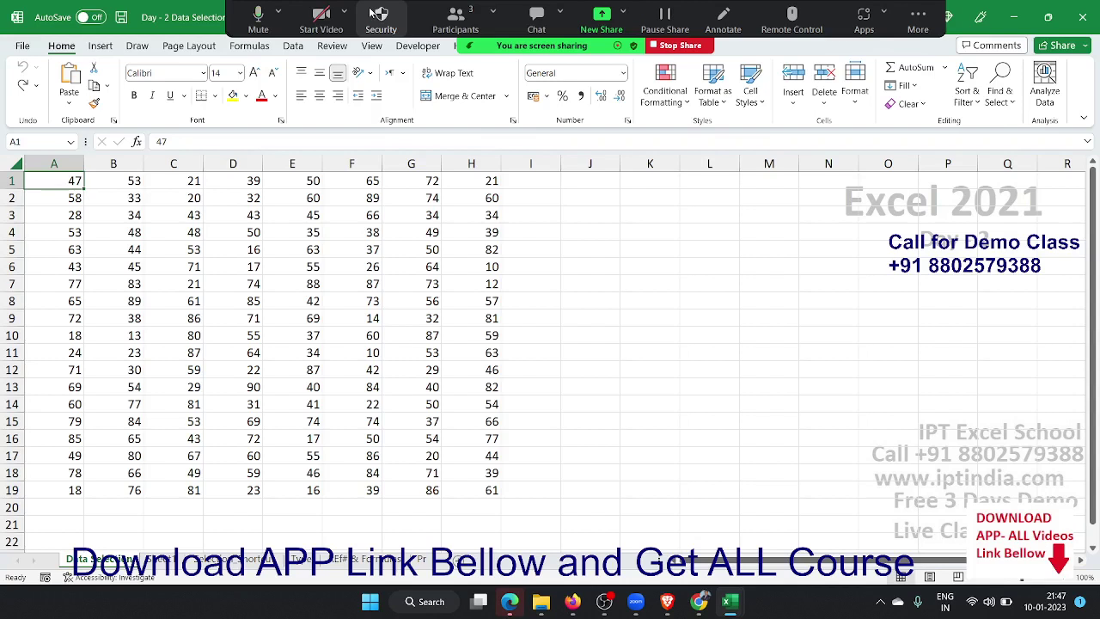
key("ctrl+shift+End")
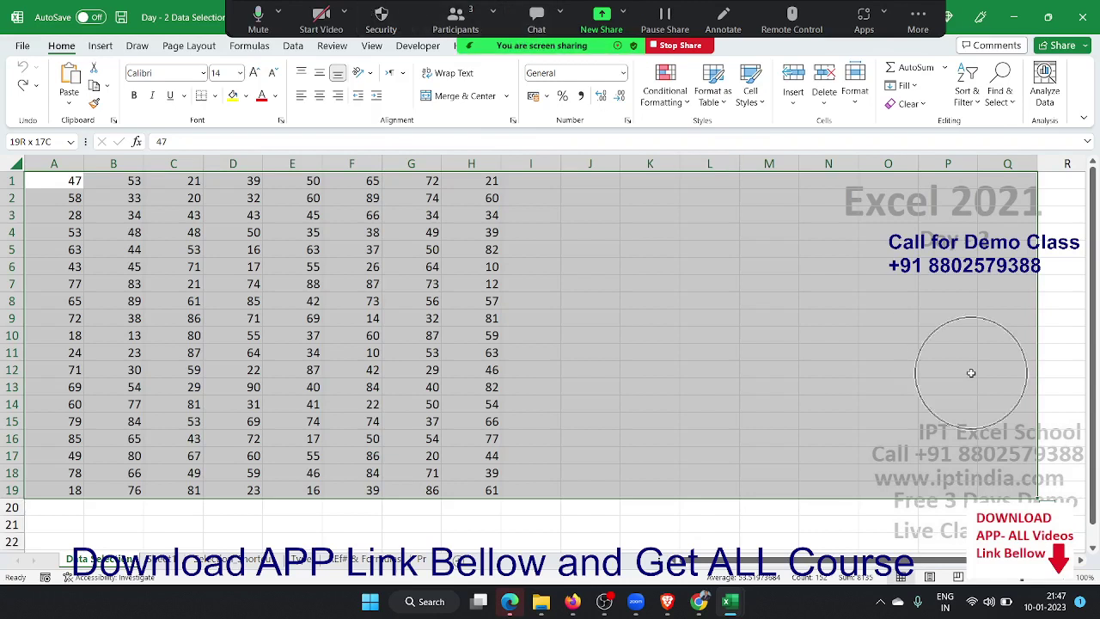
key("ctrl+q")
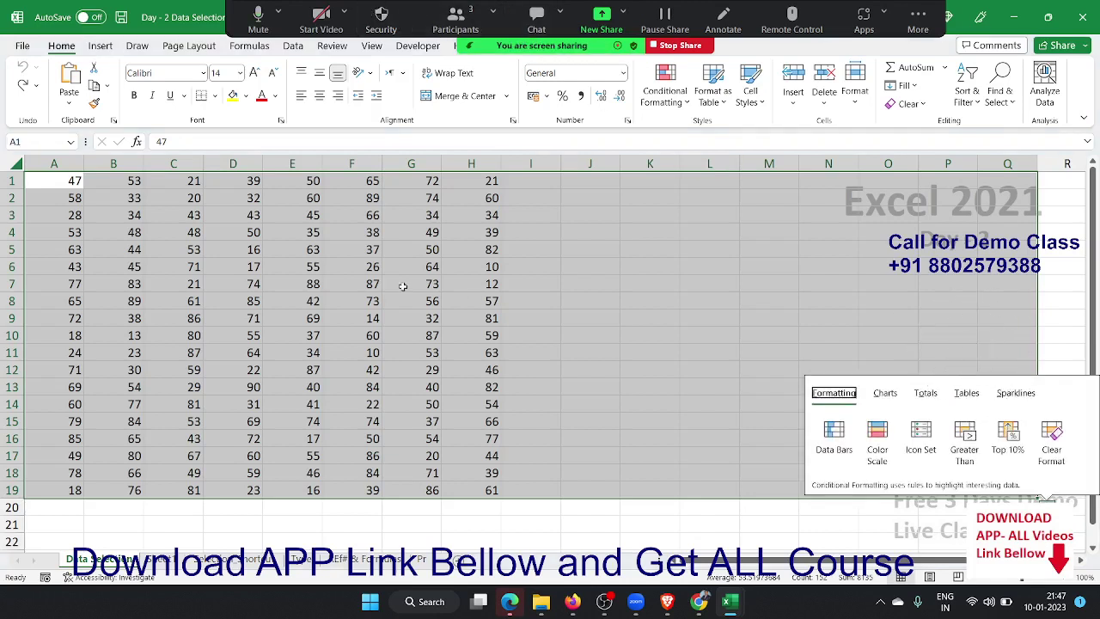
left_click(523, 302)
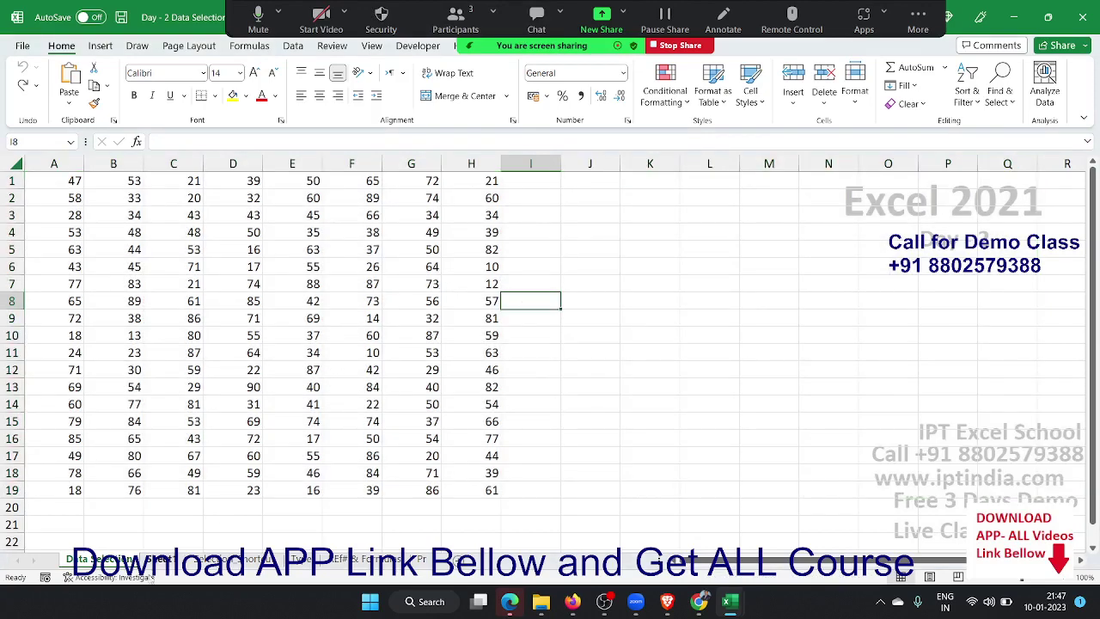
Select the table with Ctrl+A, deselect at D11, and drag-select the empty block J5:Q13.
key("ctrl+a")
left_click(245, 354)
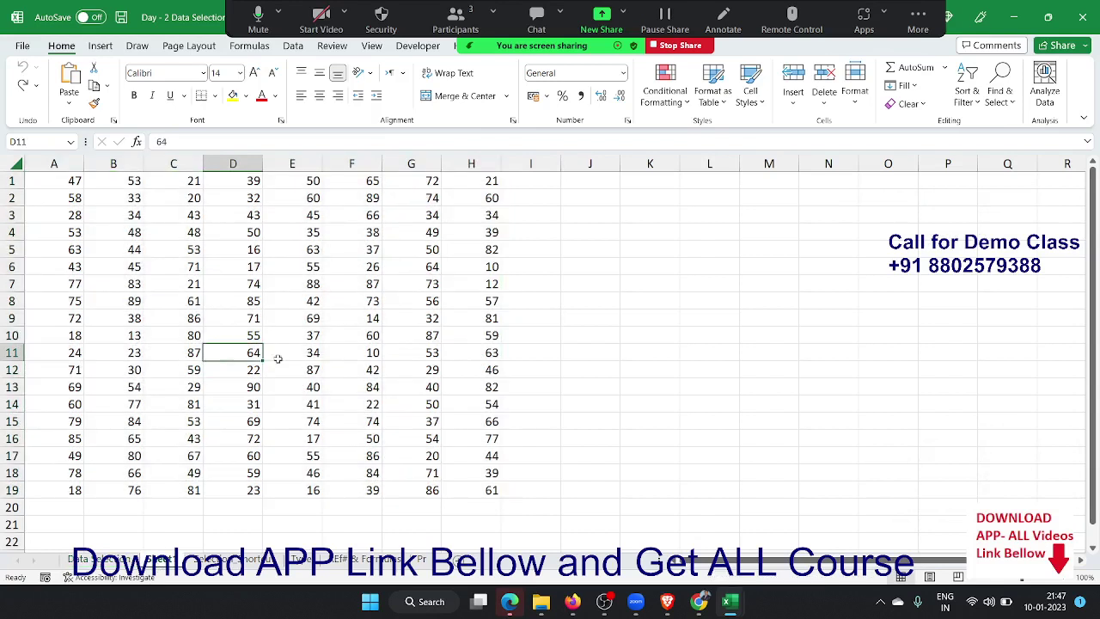
mouse_move(580, 243)
left_mouse_down()
mouse_move(651, 323)
mouse_move(988, 386)
left_mouse_up()
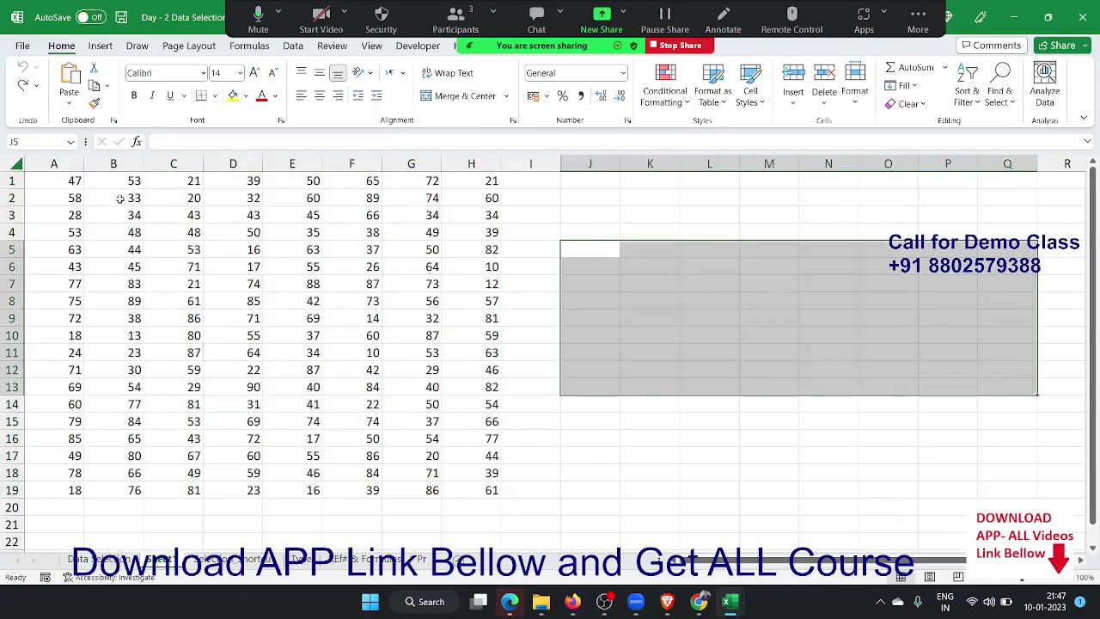
left_click(78, 181)
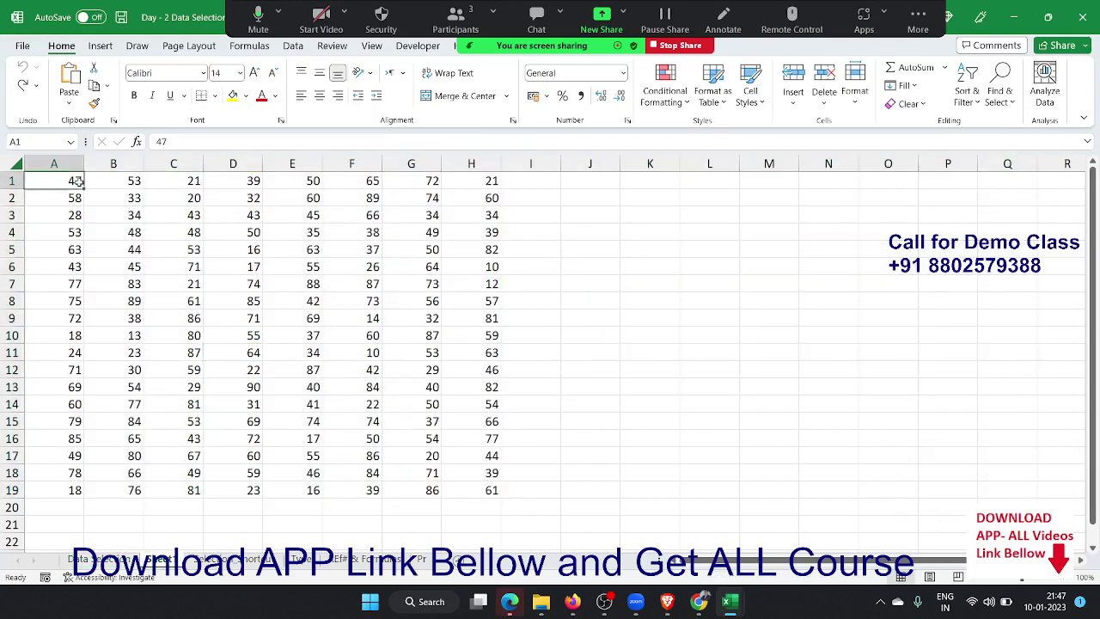
Select A1:H19 with Ctrl+A from cell A1 and from cell H19, alternating.
key("ctrl+a")
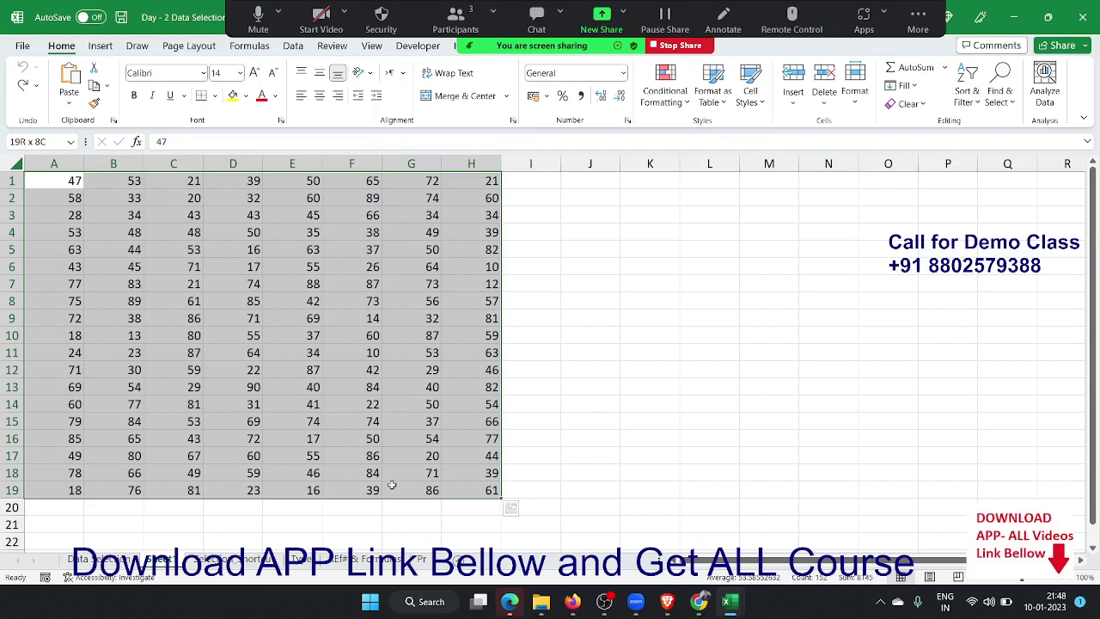
left_click(447, 519)
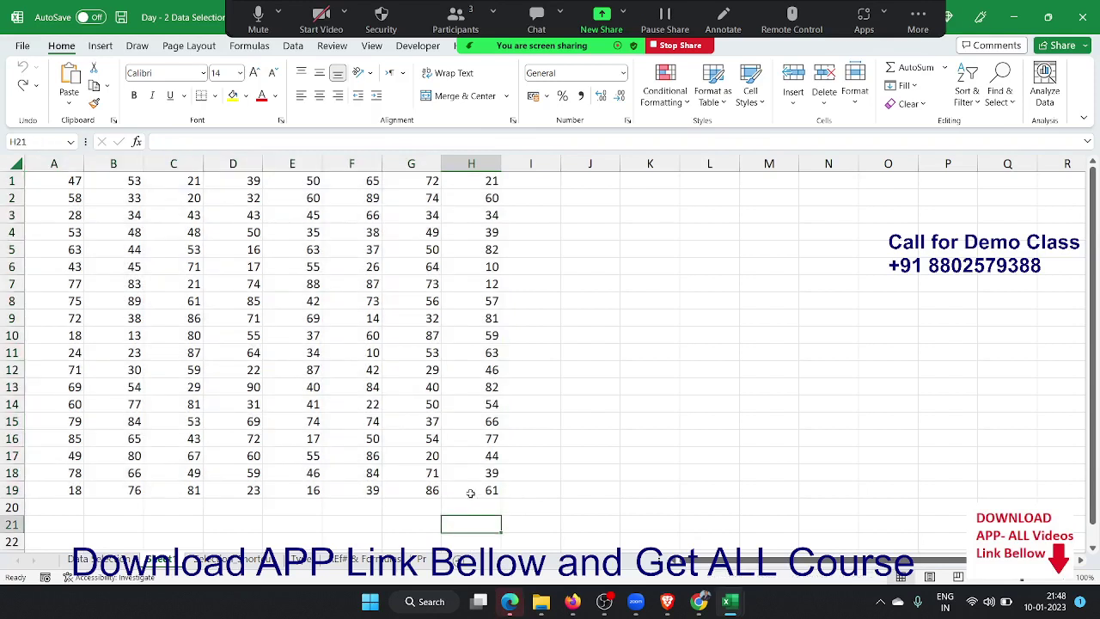
left_click(474, 490)
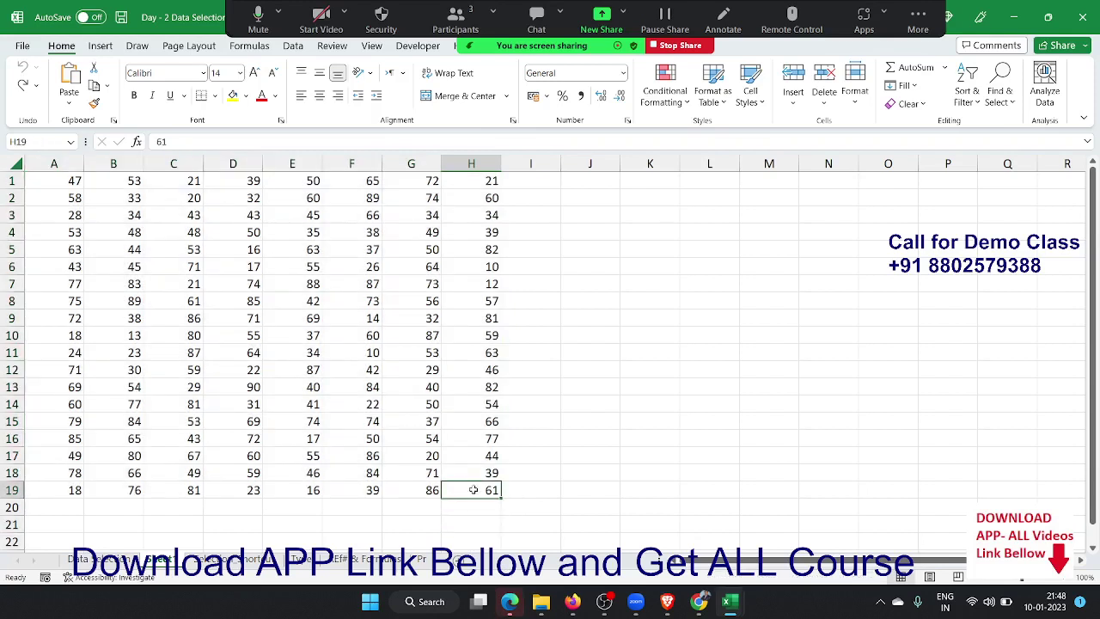
key("ctrl+a")
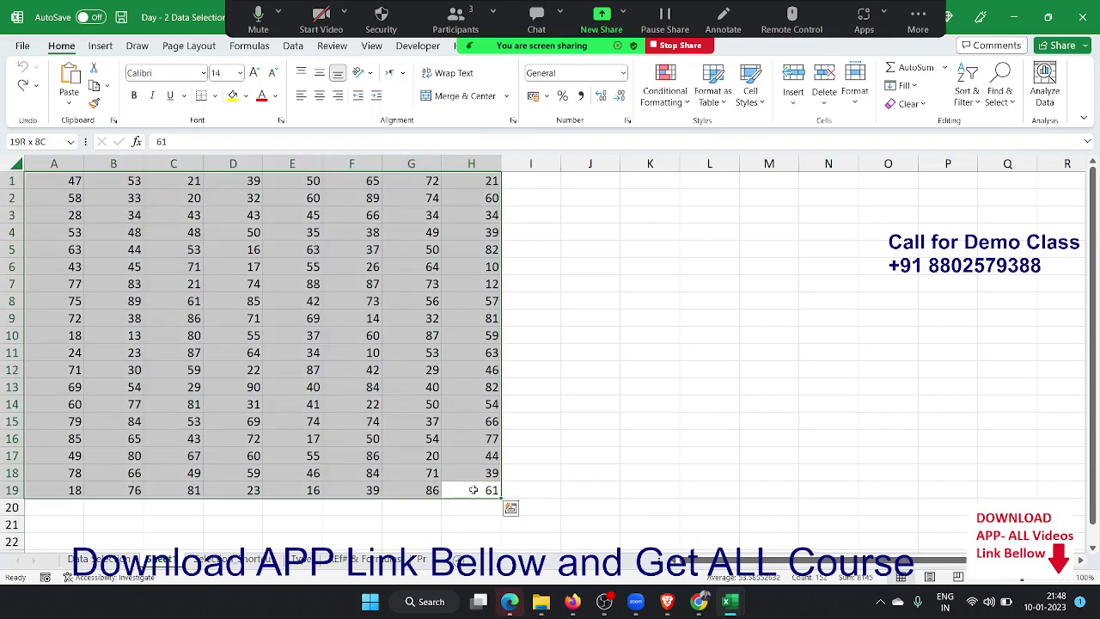
left_click(65, 185)
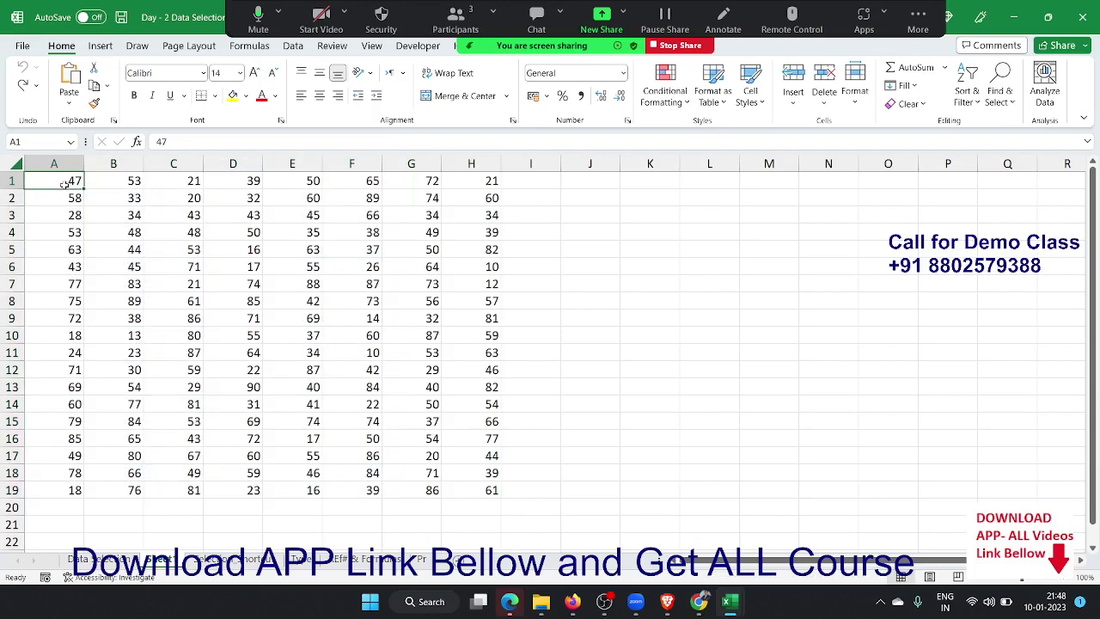
key("ctrl+a")
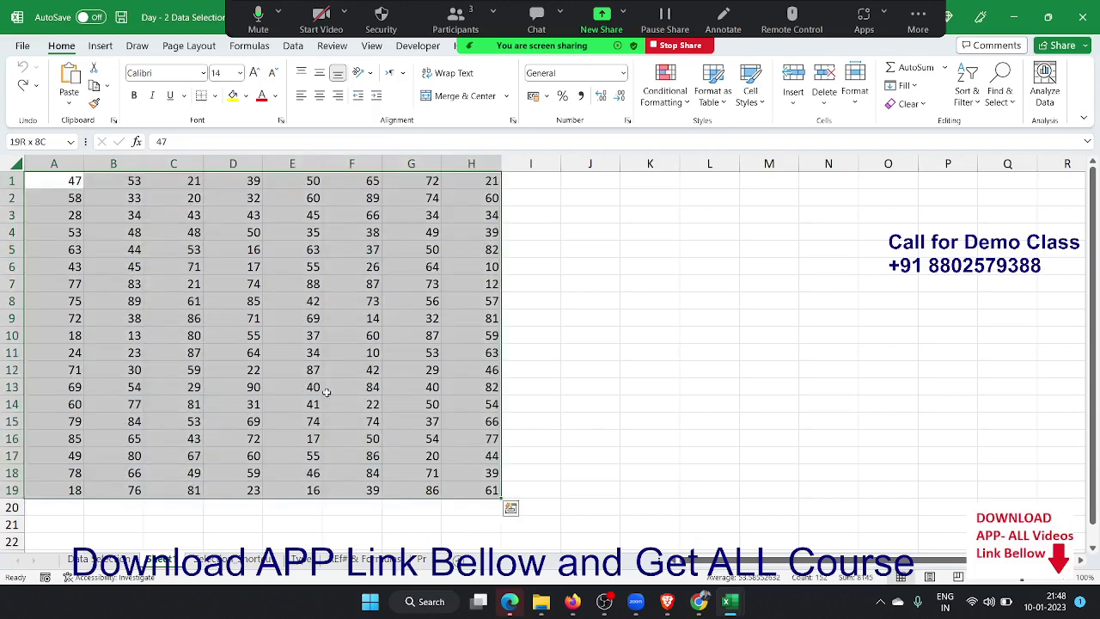
left_click(488, 486)
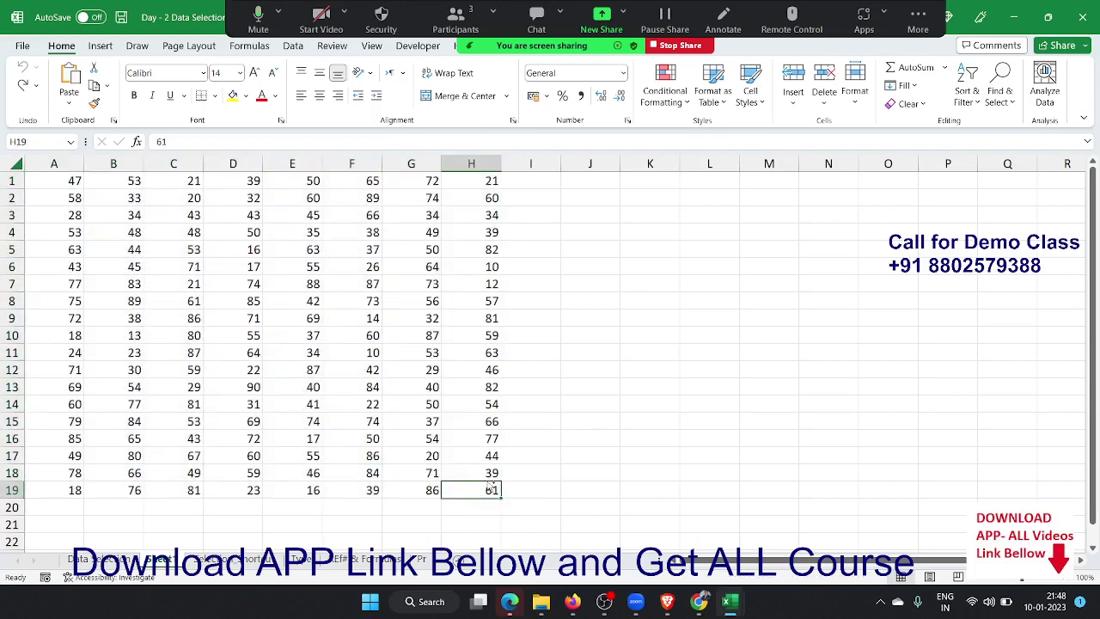
key("ctrl+a")
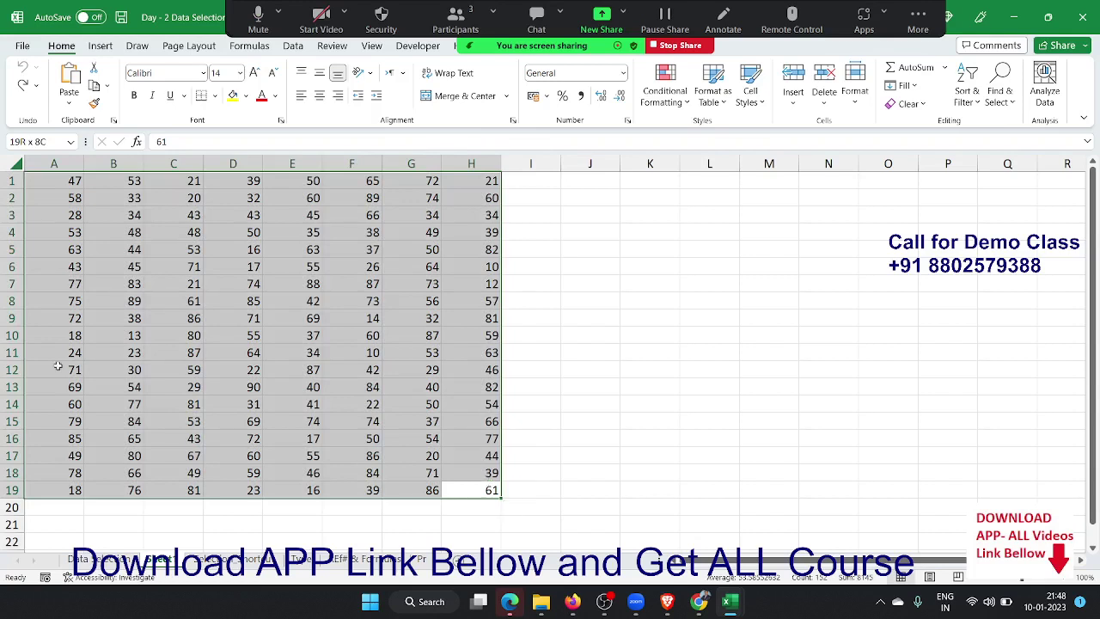
Click cell B10 to drop the A1:H19 selection.
left_click(89, 334)
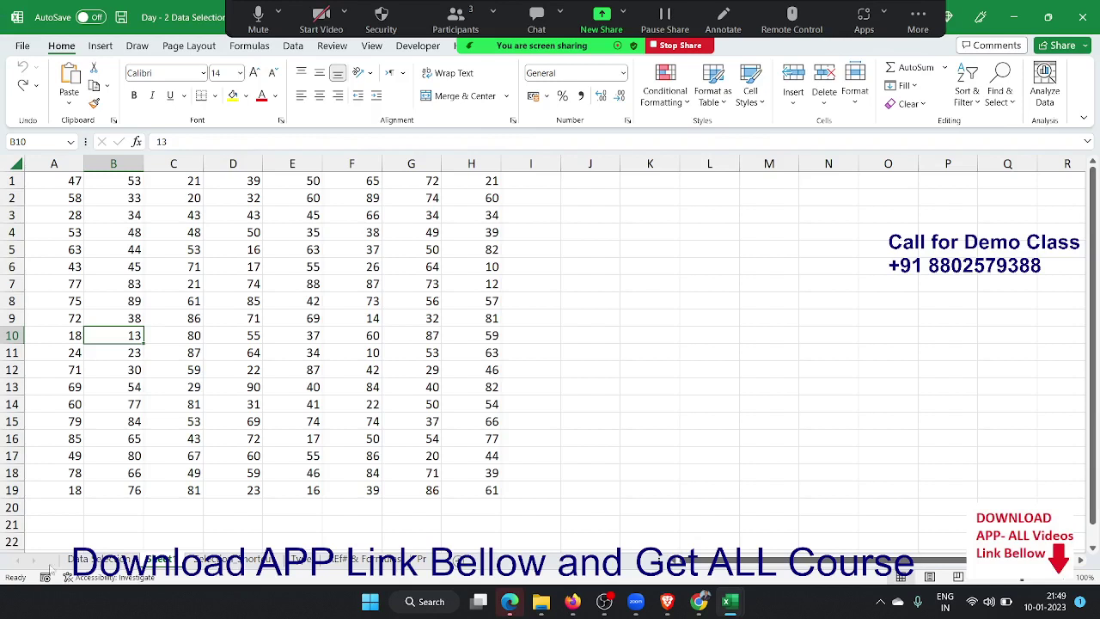
Move between single cells such as D13, I8, C10, B5, F10, D7 and B3.
left_click(232, 386)
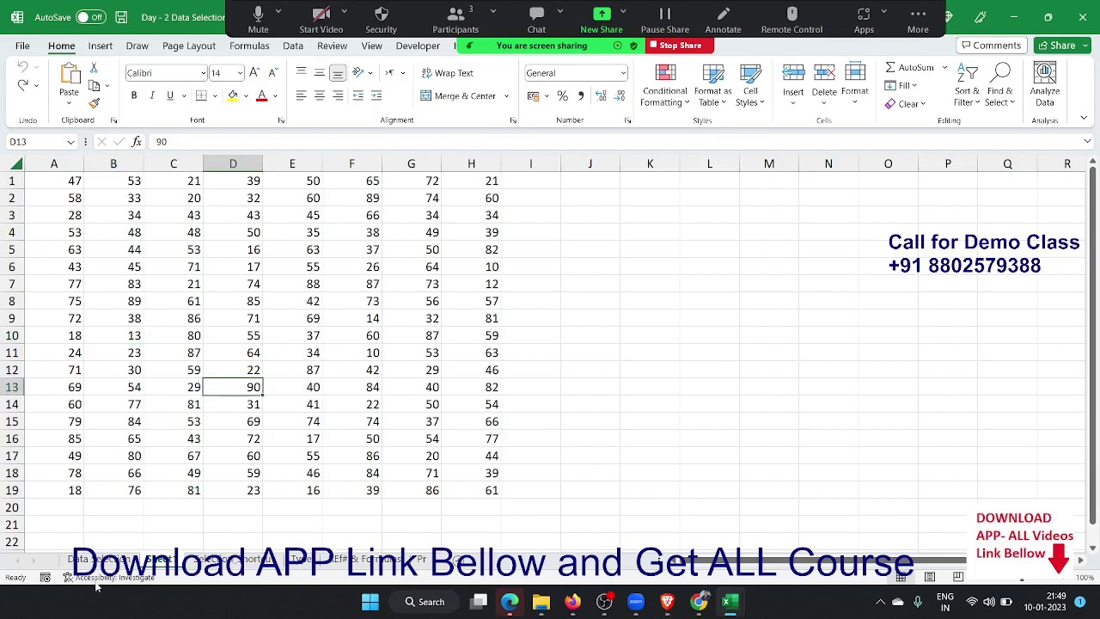
left_click(533, 301)
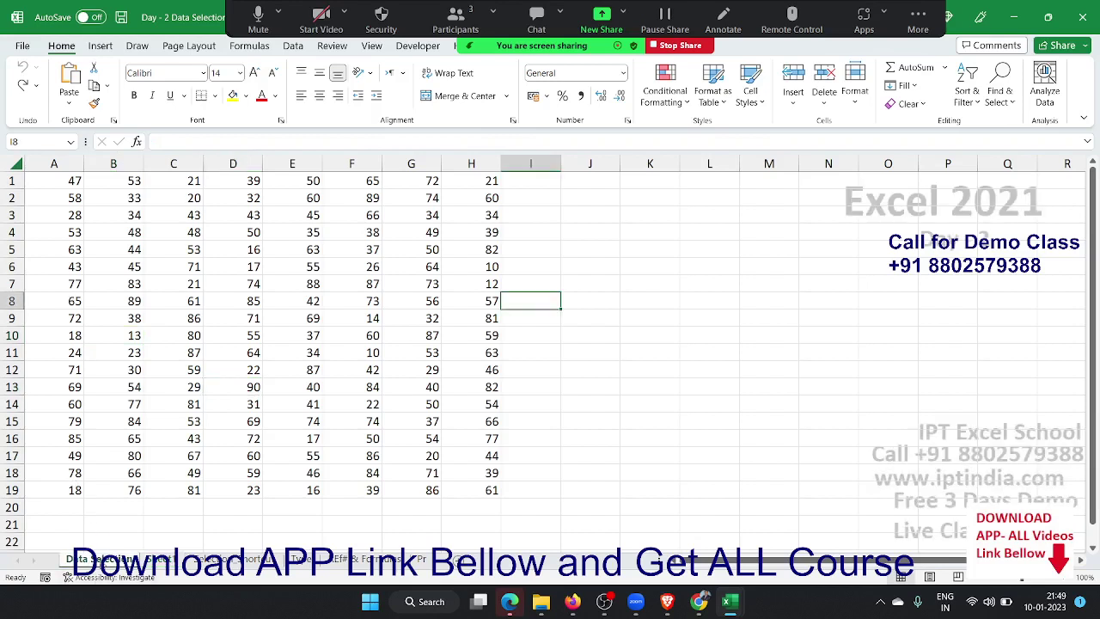
left_click(182, 334)
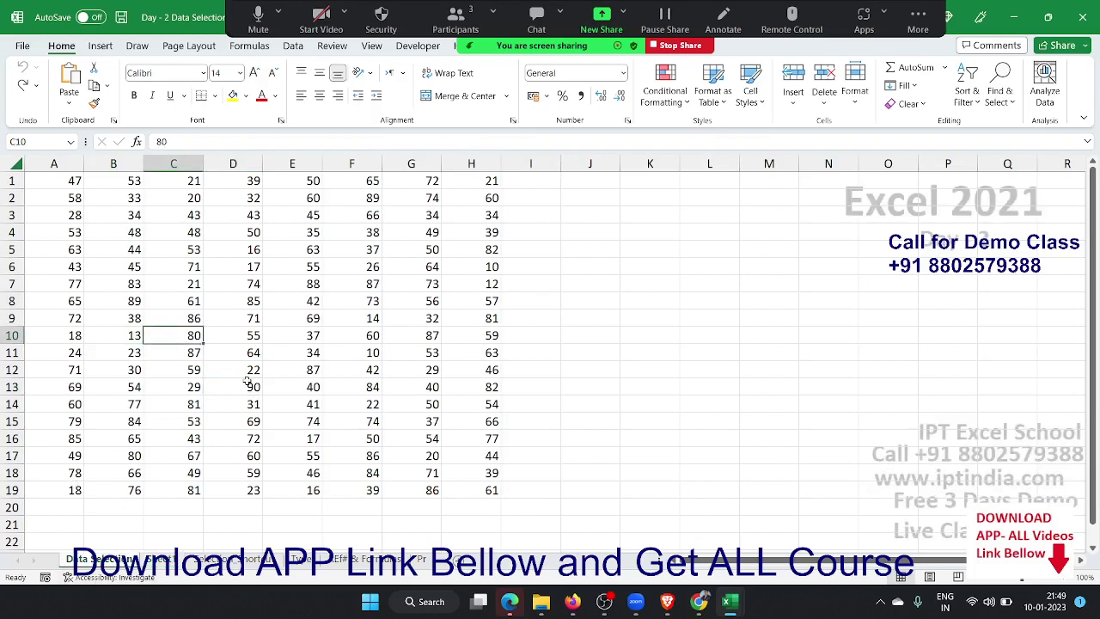
left_click(135, 250)
left_click(176, 233)
left_click(180, 318)
left_click(185, 404)
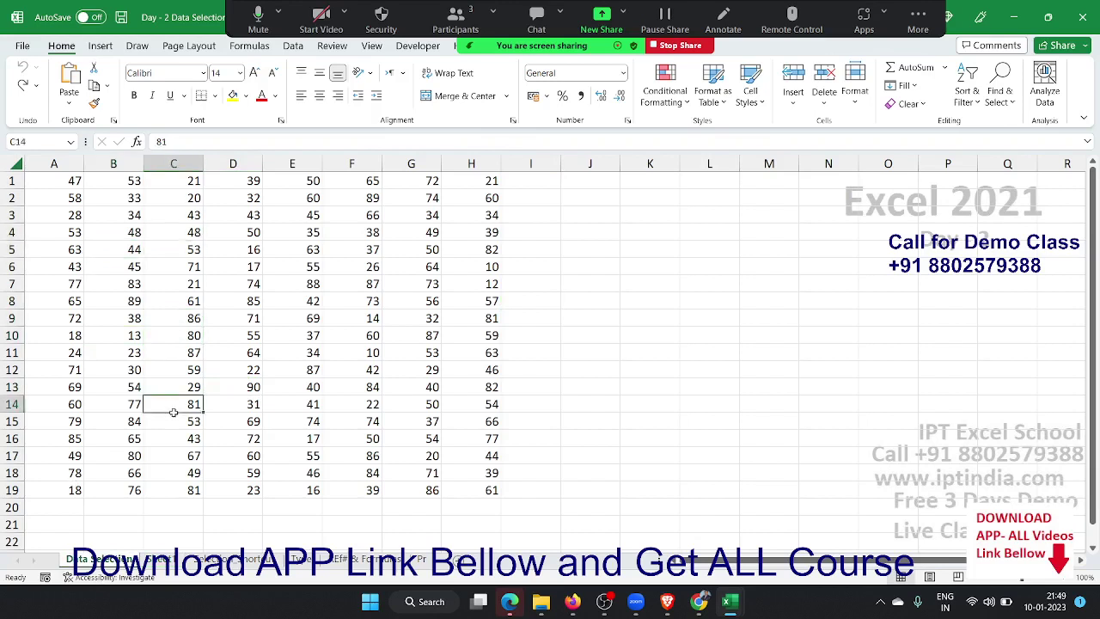
left_click(369, 438)
left_click(377, 336)
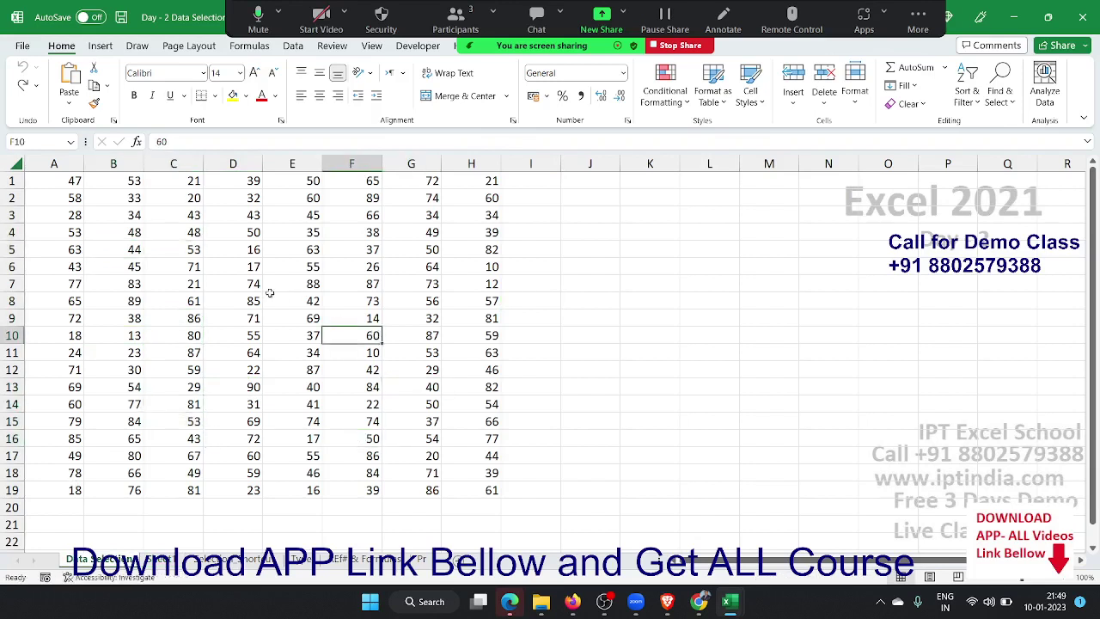
left_click(239, 284)
left_click(103, 216)
Start a scattered Ctrl-selection at A2, adding C7, A12, D16, G12, H8, E10:E11, C9 and B5.
left_click(67, 199)
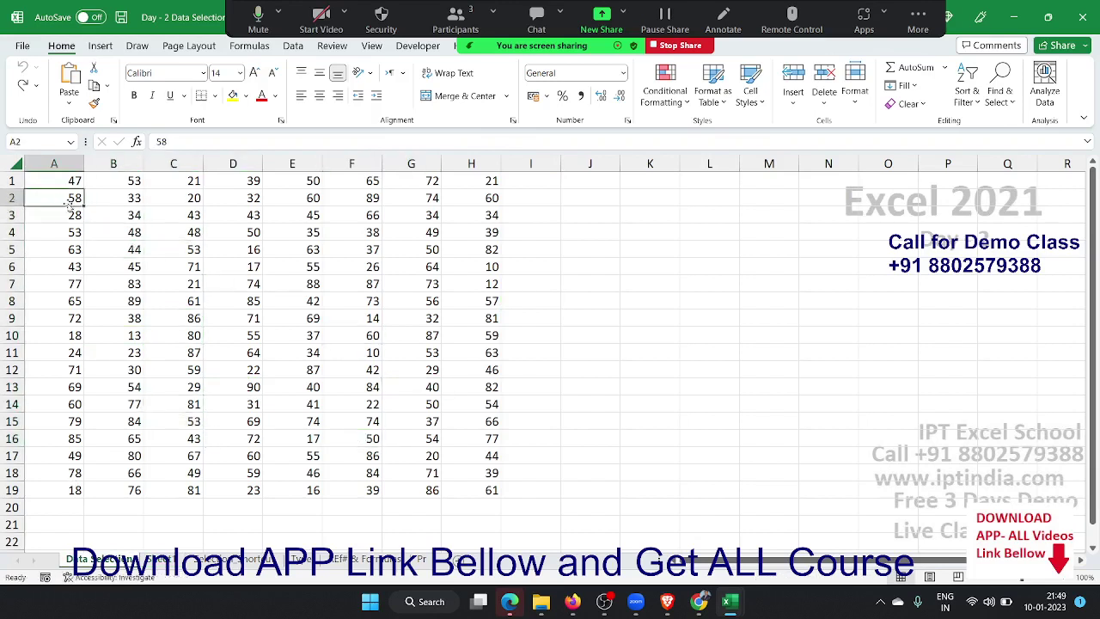
left_click(149, 286, "ctrl")
left_click(65, 369, "ctrl")
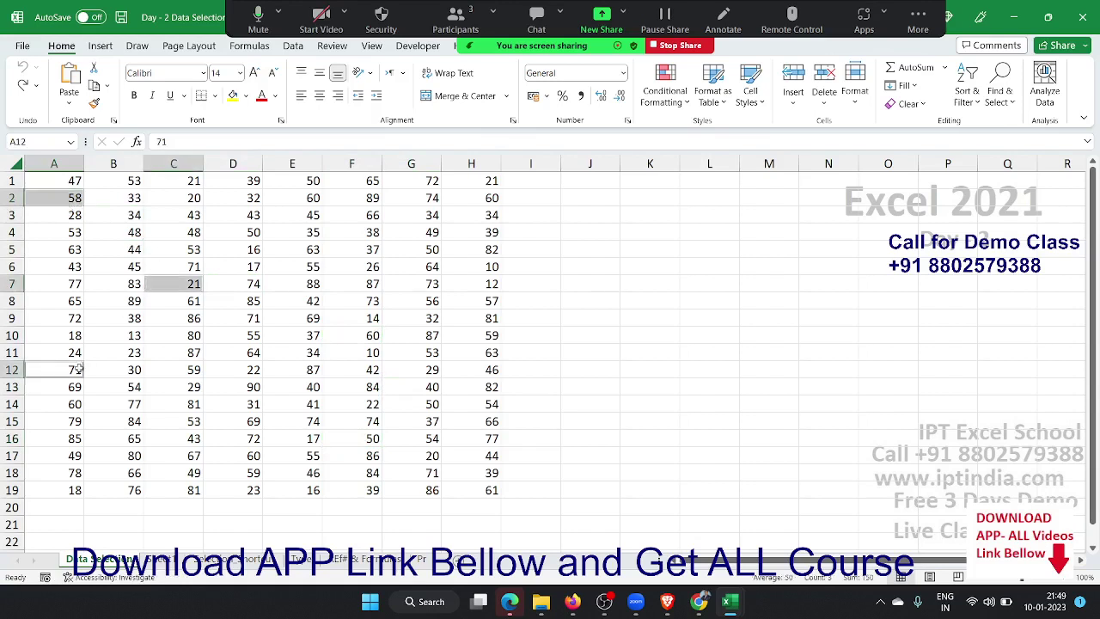
left_click(105, 421, "ctrl")
left_click(236, 438, "ctrl")
left_click(361, 421, "ctrl")
left_click(415, 404, "ctrl")
left_click(423, 369, "ctrl")
left_click(481, 301, "ctrl")
left_click(421, 267, "ctrl")
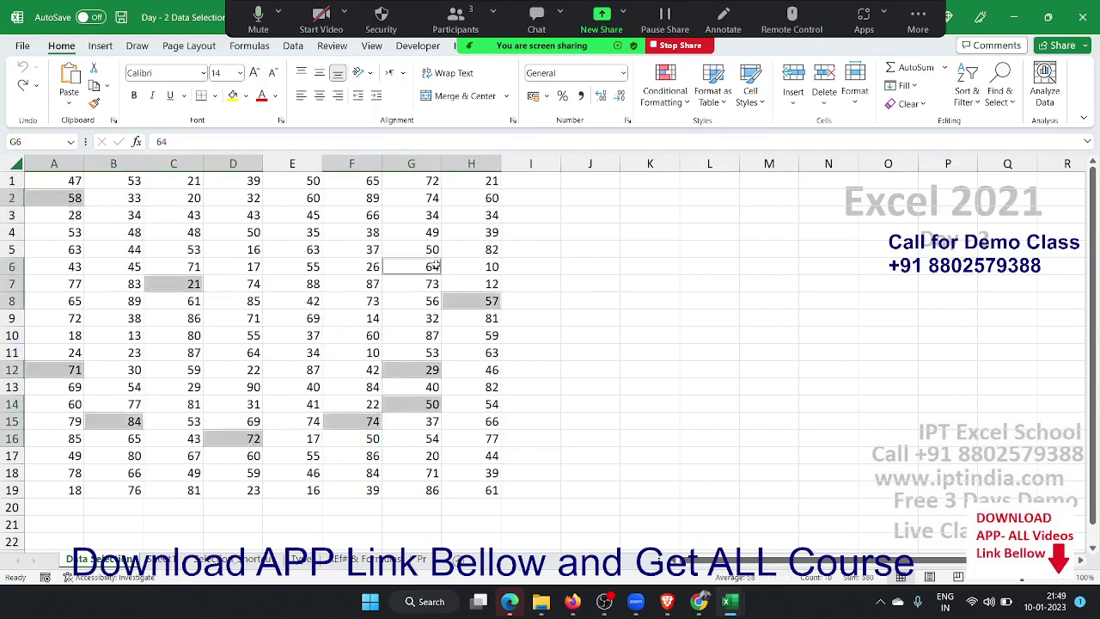
left_click(361, 266, "ctrl")
left_click_drag(301, 352, 301, 335)
left_click(176, 369, "ctrl")
left_click(182, 351, "ctrl")
left_click(182, 318, "ctrl")
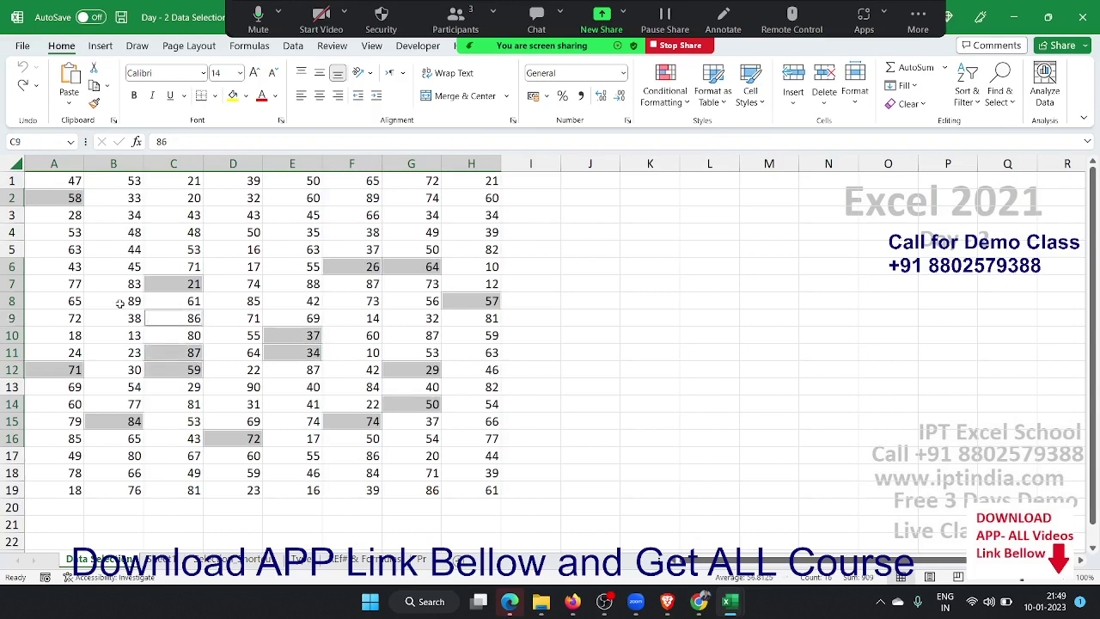
left_click(121, 300, "ctrl")
left_click(118, 266, "ctrl")
left_click(117, 249, "ctrl")
Add more cells across rows 2–6 and column D down to D20, fill them yellow, then undo.
left_click(245, 232, "ctrl")
left_click(301, 215, "ctrl")
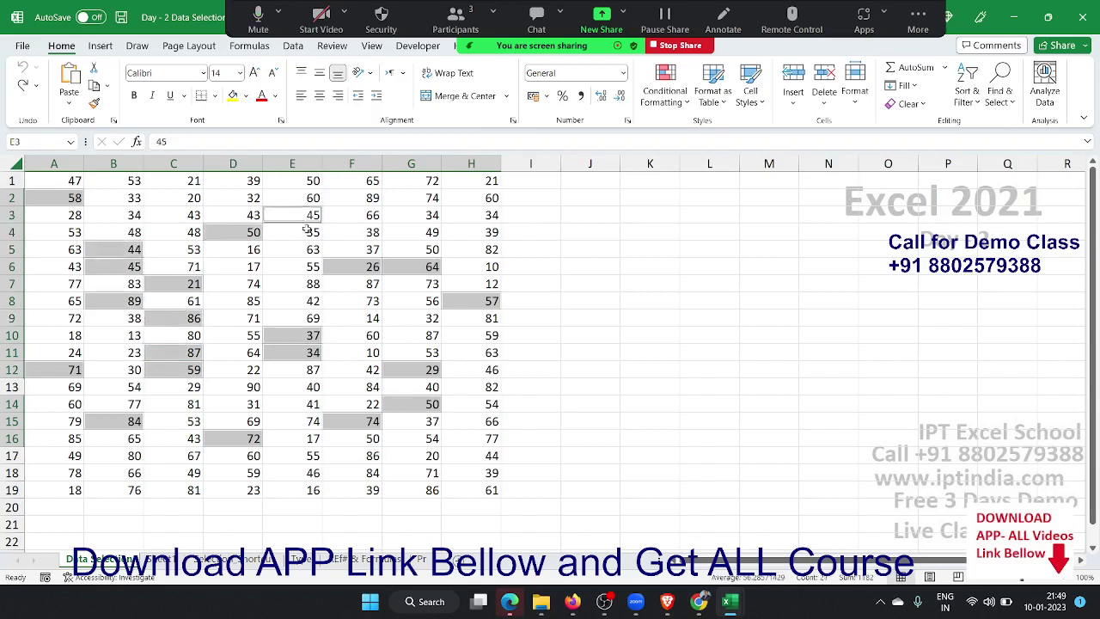
left_click(305, 266, "ctrl")
left_click(507, 232, "ctrl")
left_click(413, 215, "ctrl")
left_click(314, 215, "ctrl")
left_click(235, 198, "ctrl")
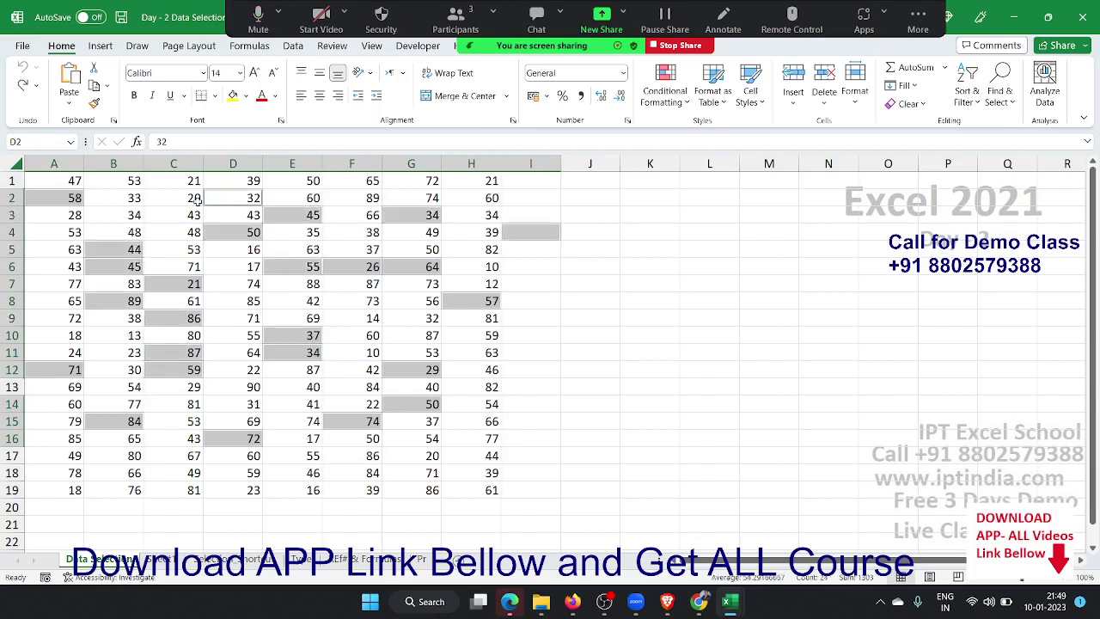
left_click(171, 205, "ctrl")
left_click(160, 232, "ctrl")
left_click(223, 263, "ctrl")
left_click(246, 323, "ctrl")
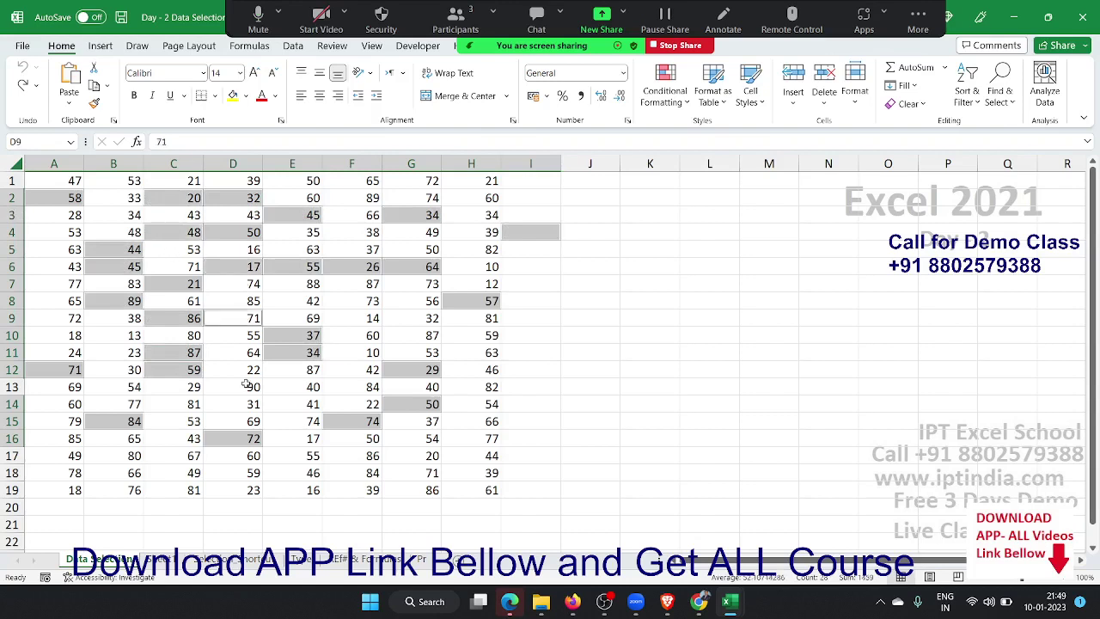
left_click(249, 404, "ctrl")
left_click(245, 507, "ctrl")
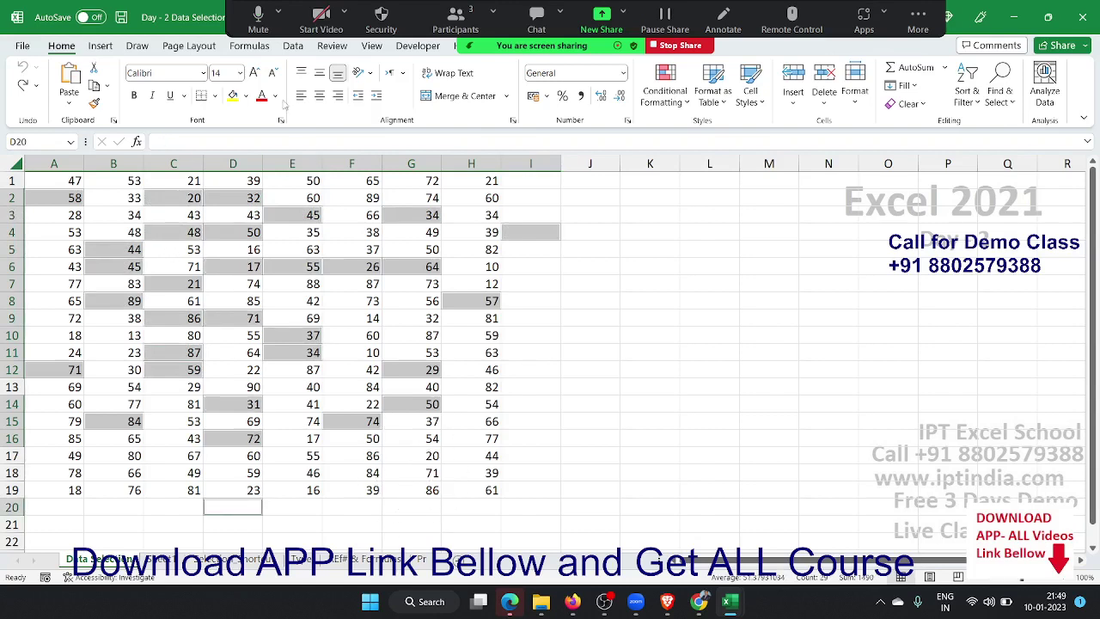
left_click(232, 96)
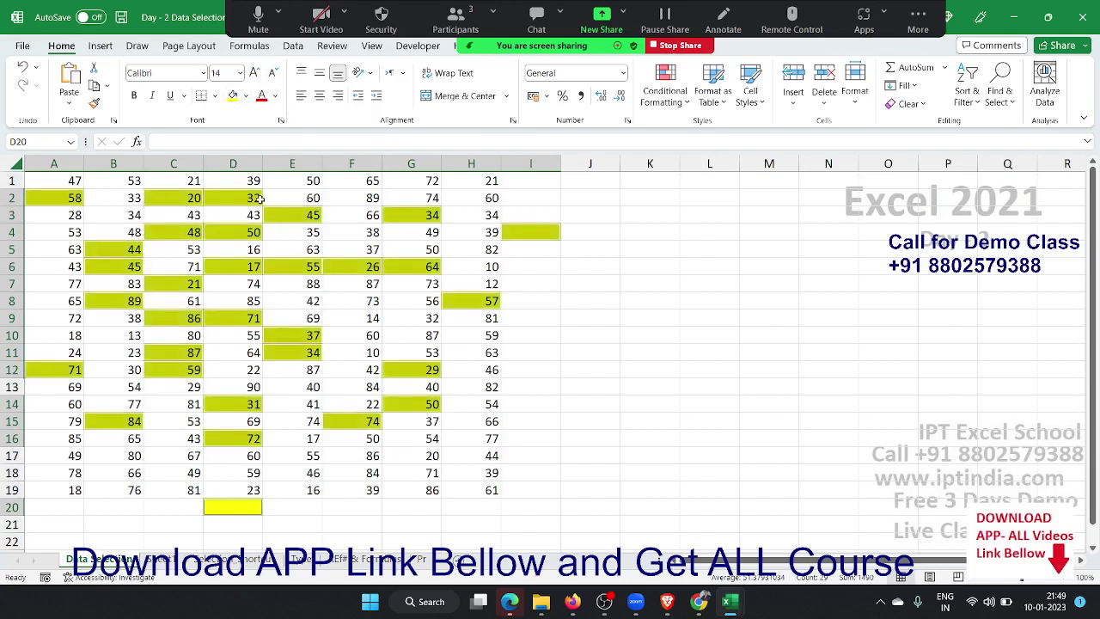
key("ctrl+z")
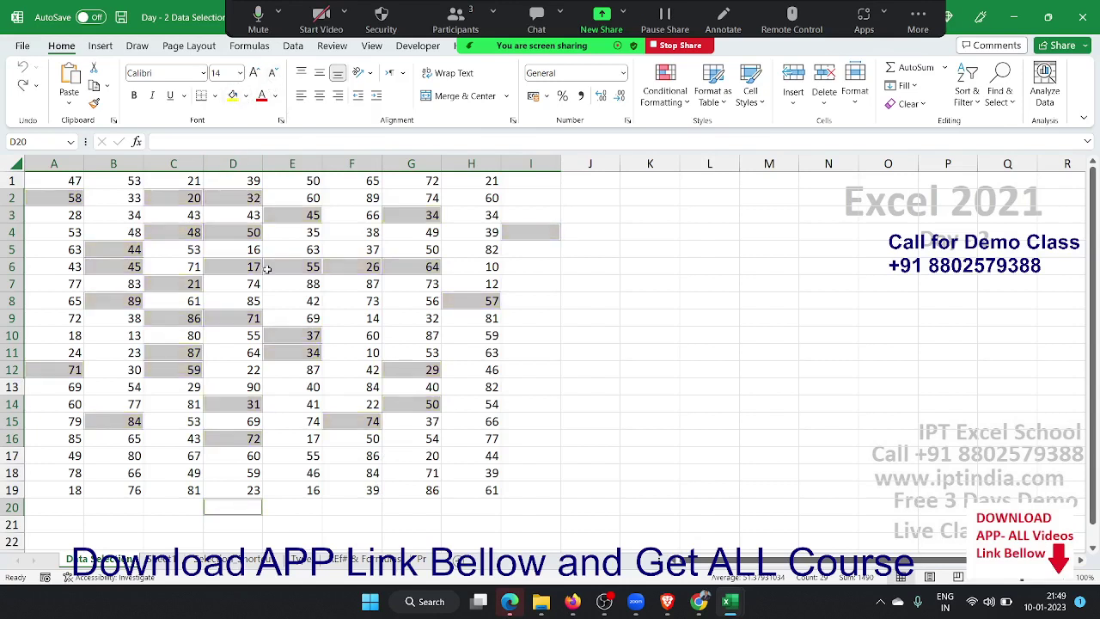
left_click(266, 269)
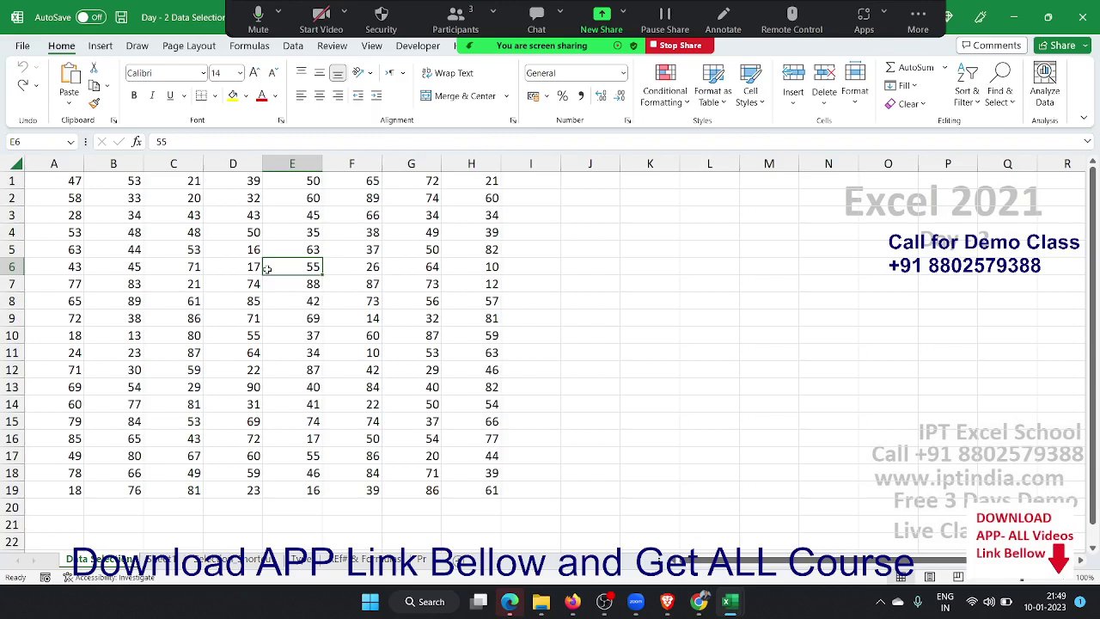
left_click(190, 249)
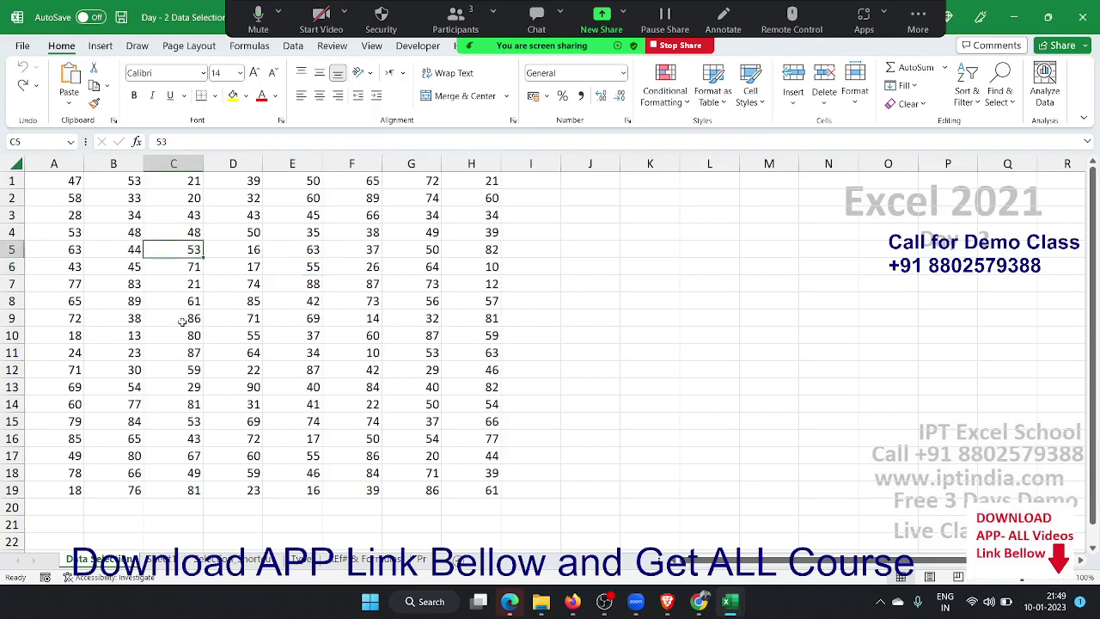
left_click(190, 318, "ctrl")
left_click(305, 352, "ctrl")
left_click(129, 404, "ctrl")
left_click(129, 421, "ctrl")
left_click(108, 321, "ctrl")
left_click(96, 279, "ctrl")
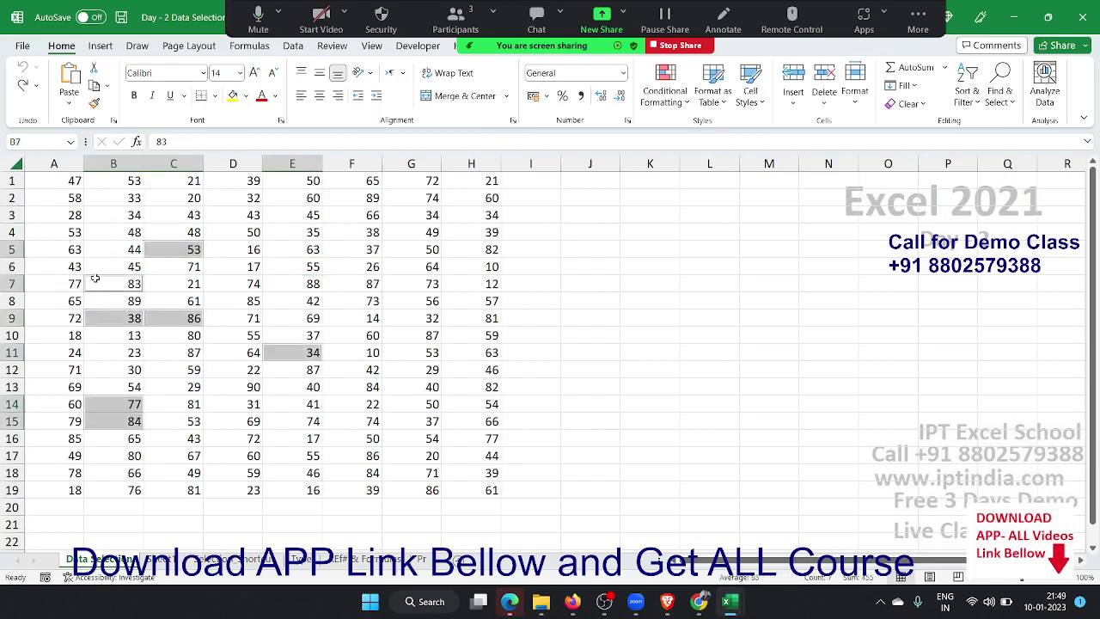
key("ctrl+c")
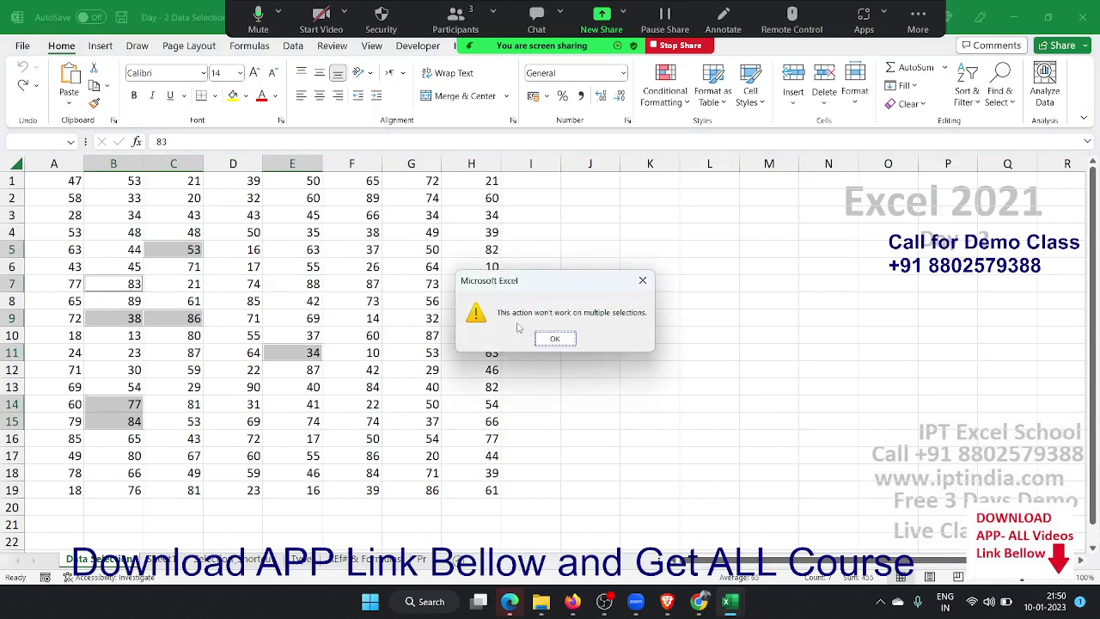
key("Return")
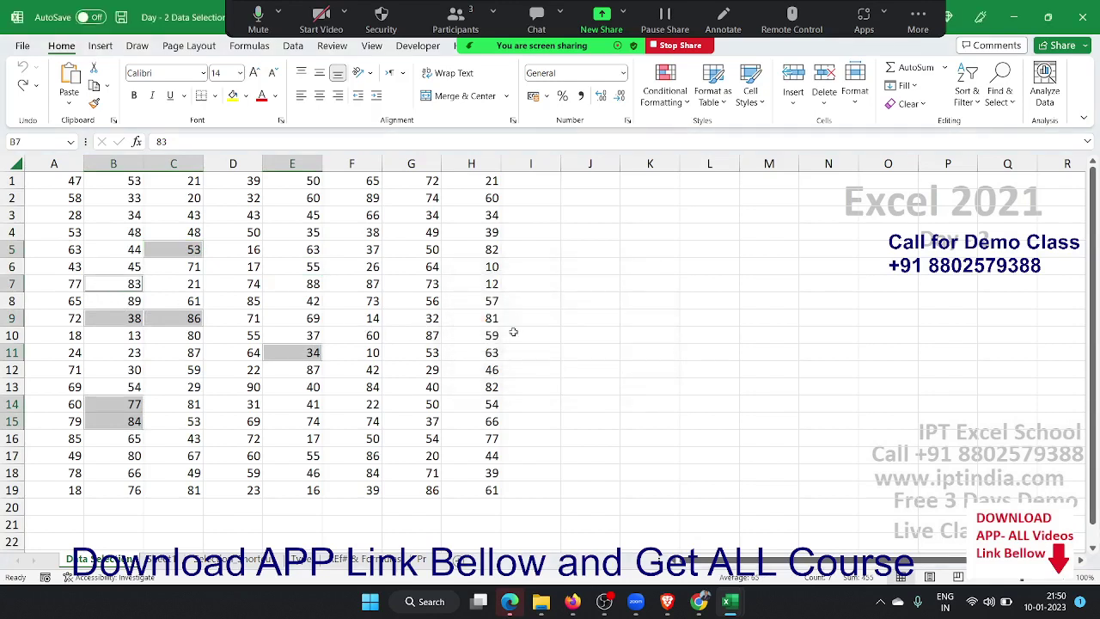
left_click(349, 286)
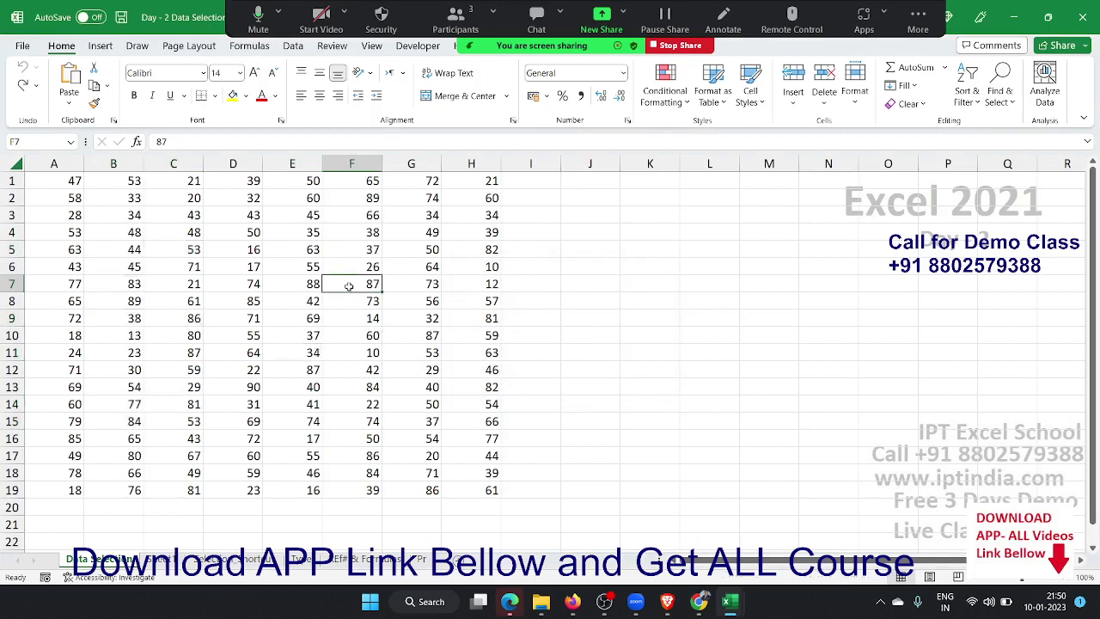
left_click(50, 199)
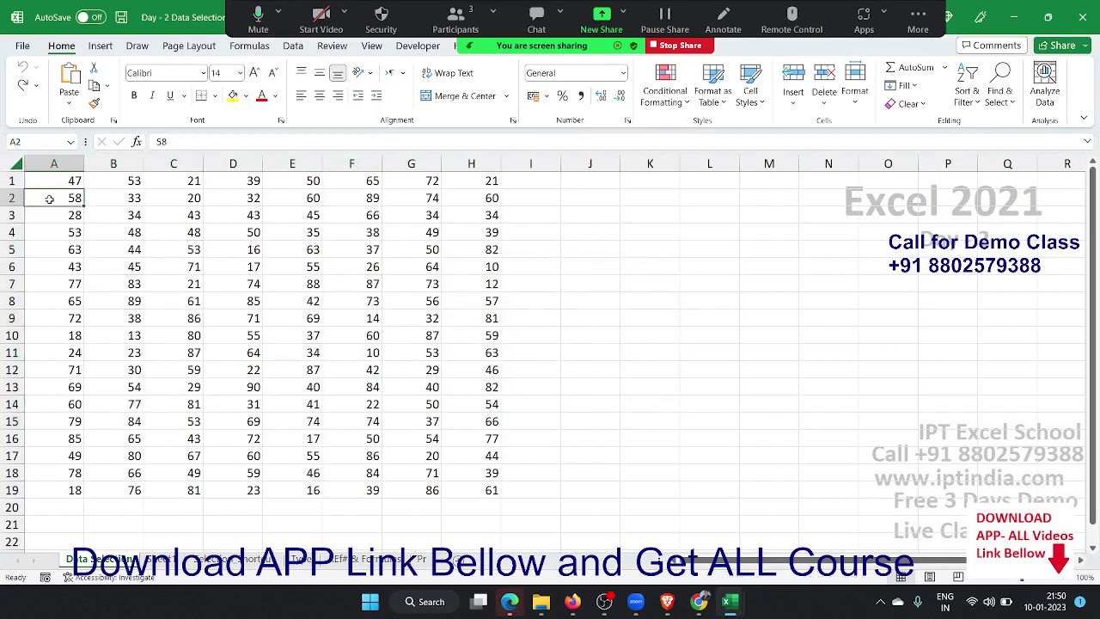
left_click(187, 200, "ctrl")
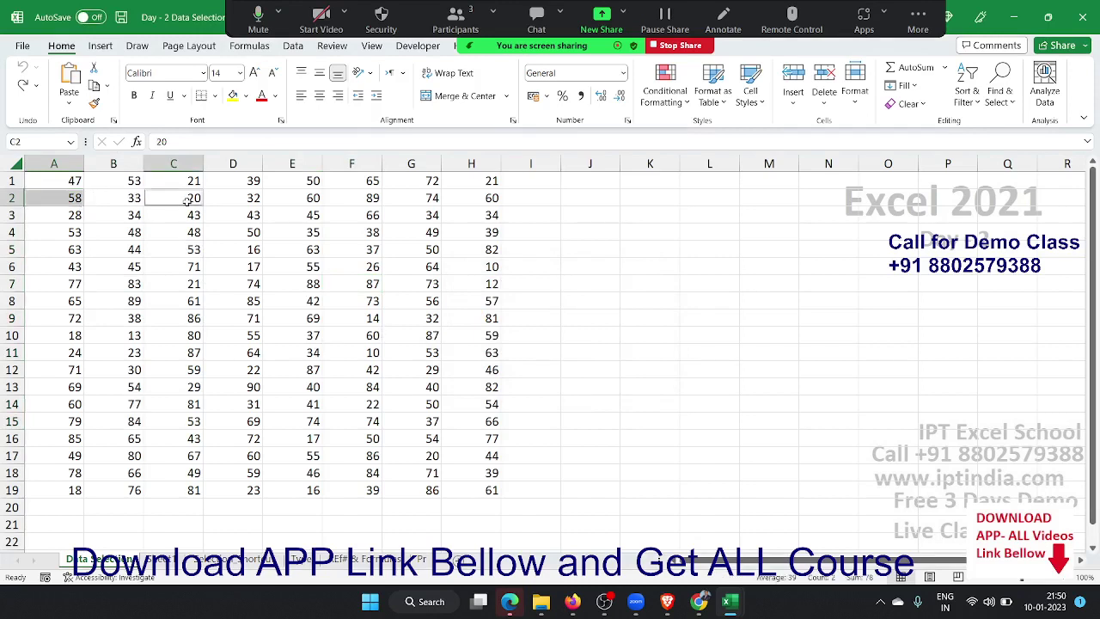
left_click(292, 200, "ctrl")
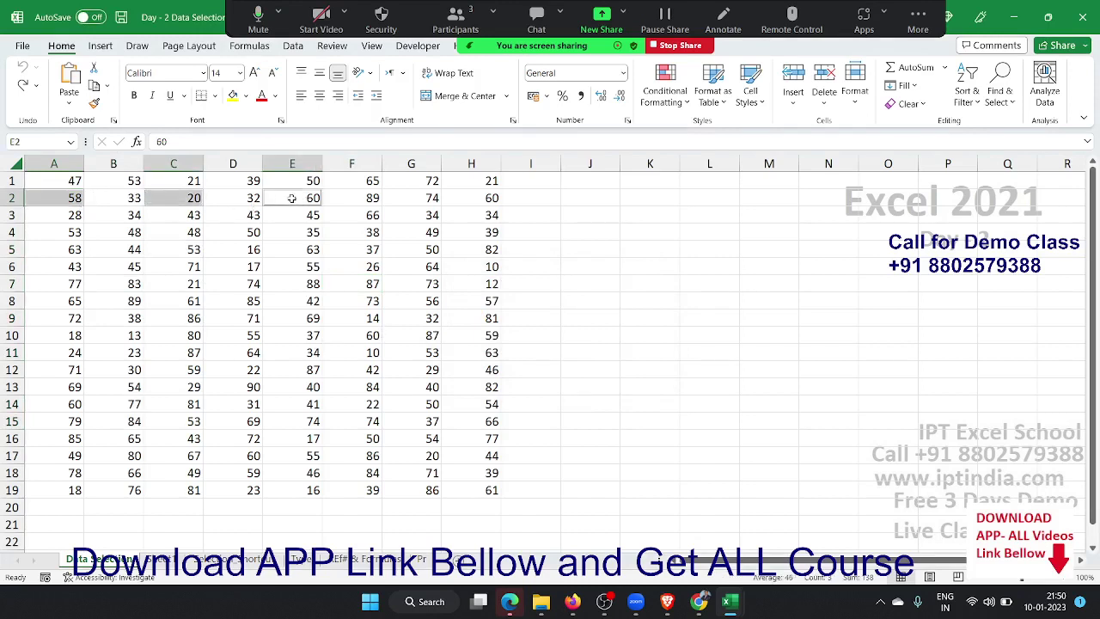
left_click(403, 198, "ctrl")
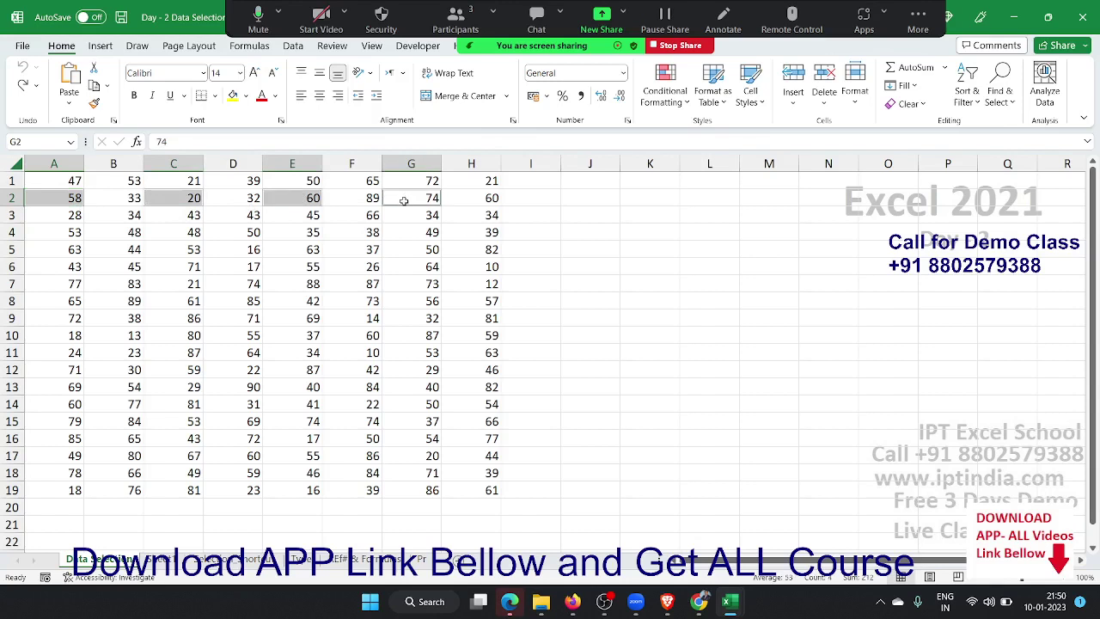
key("ctrl+c")
left_click(582, 198)
key("ctrl+v")
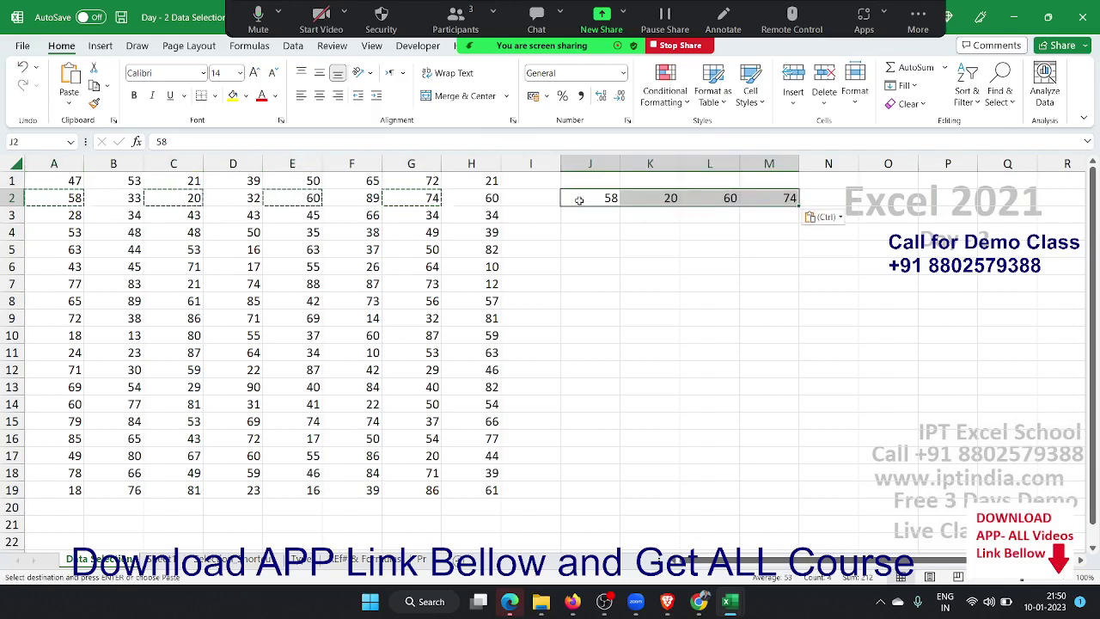
key("ctrl+z")
left_click(391, 232)
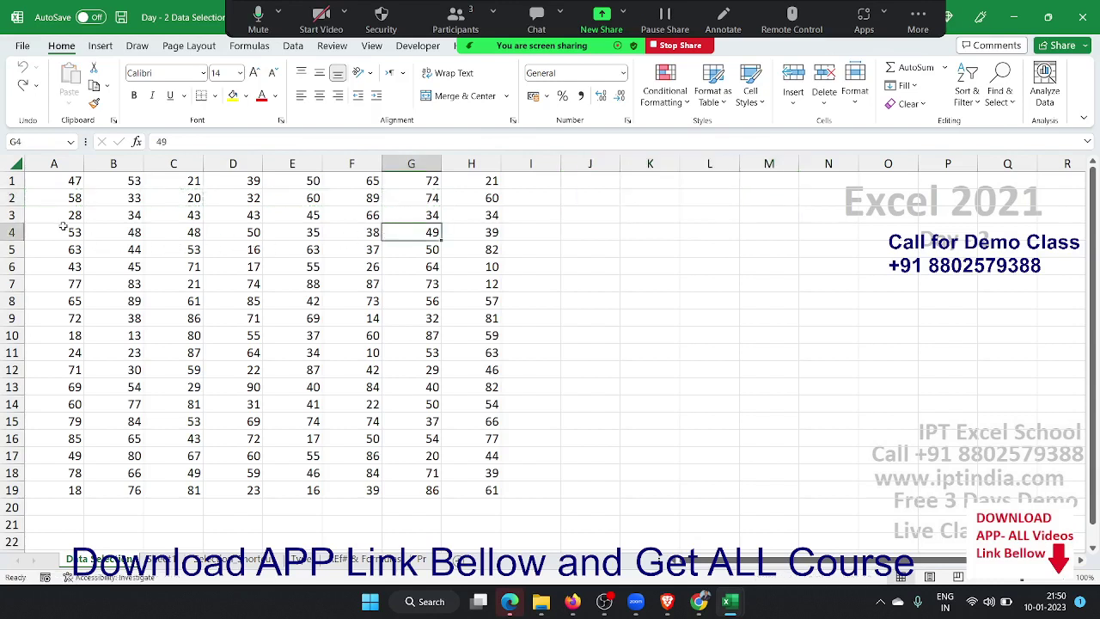
Select A3:A5 together with D3:D5, F3:F5 and H3:H5 as one multi-range block.
left_click_drag(58, 200, 69, 249)
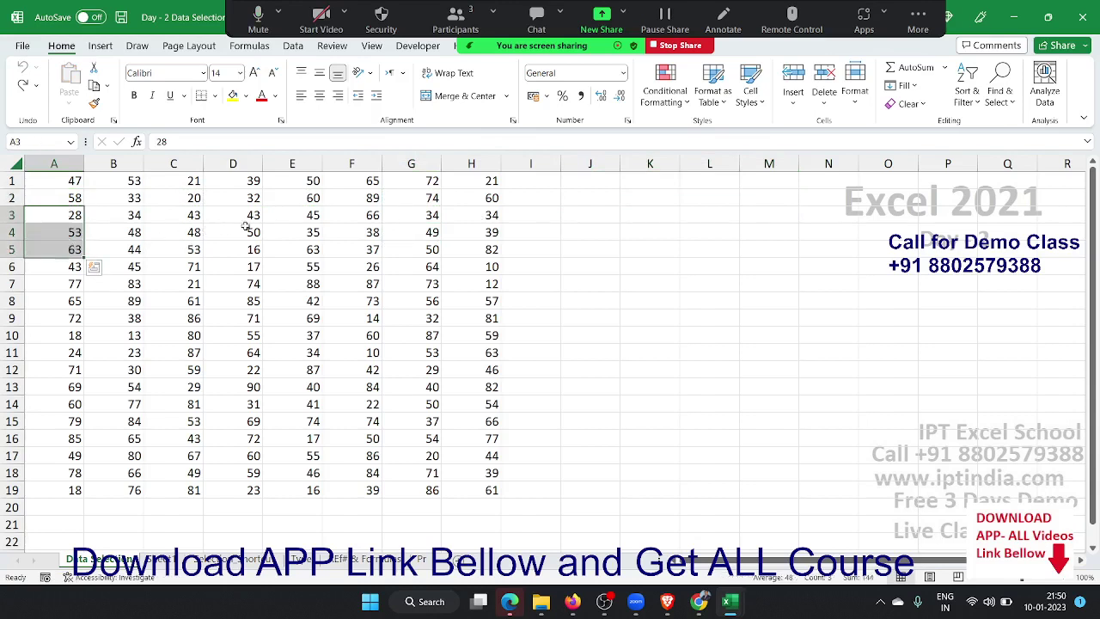
left_click_drag(250, 215, 251, 249)
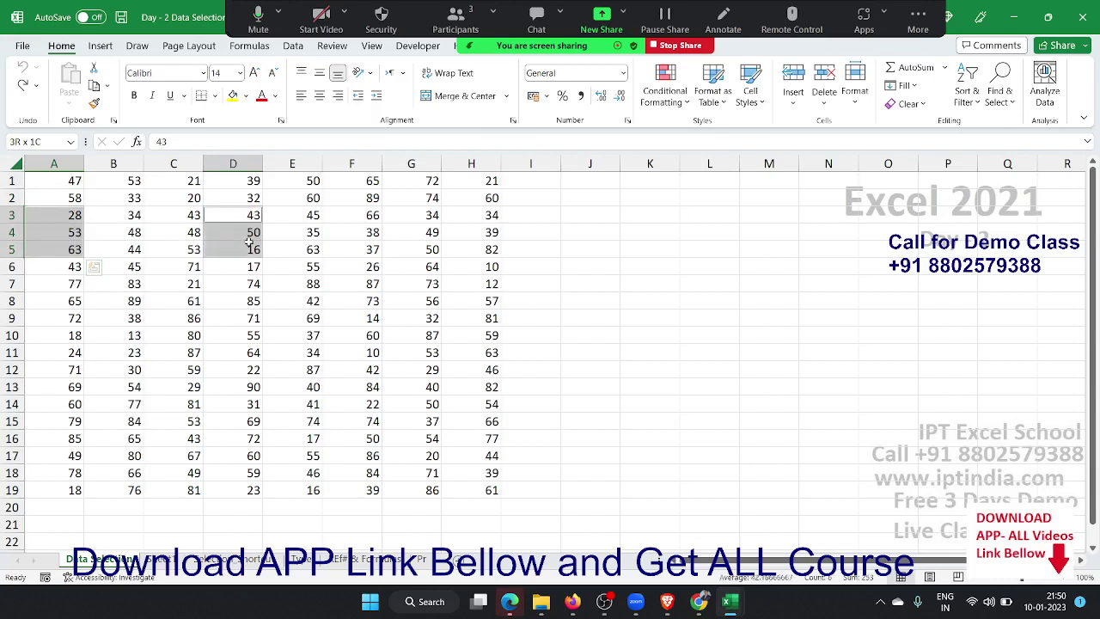
left_click_drag(345, 216, 347, 250)
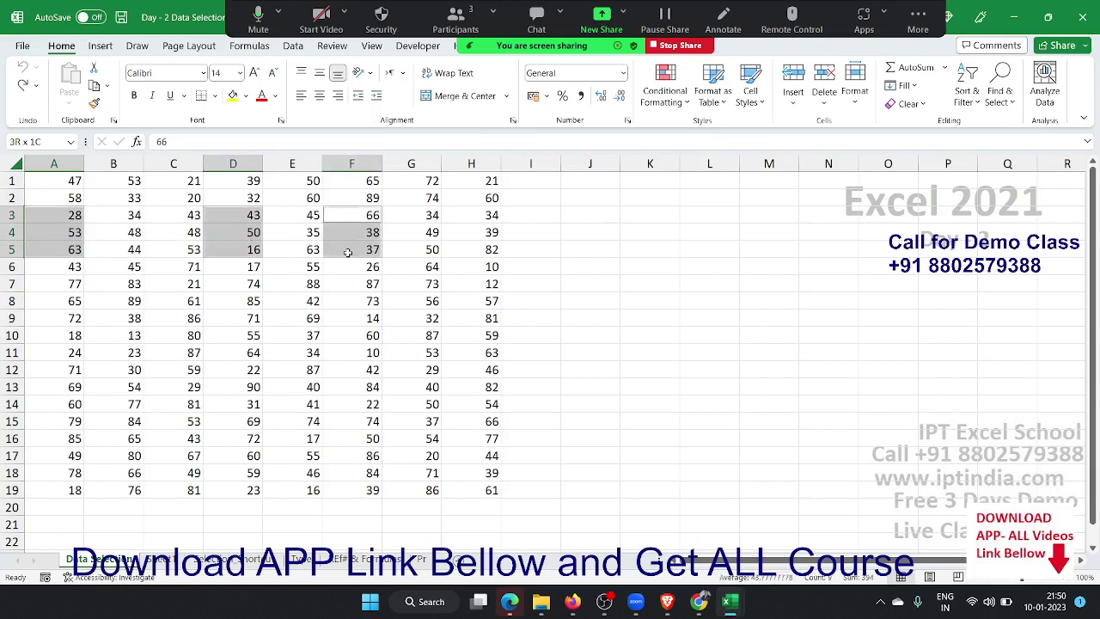
left_click_drag(471, 216, 471, 248, "ctrl")
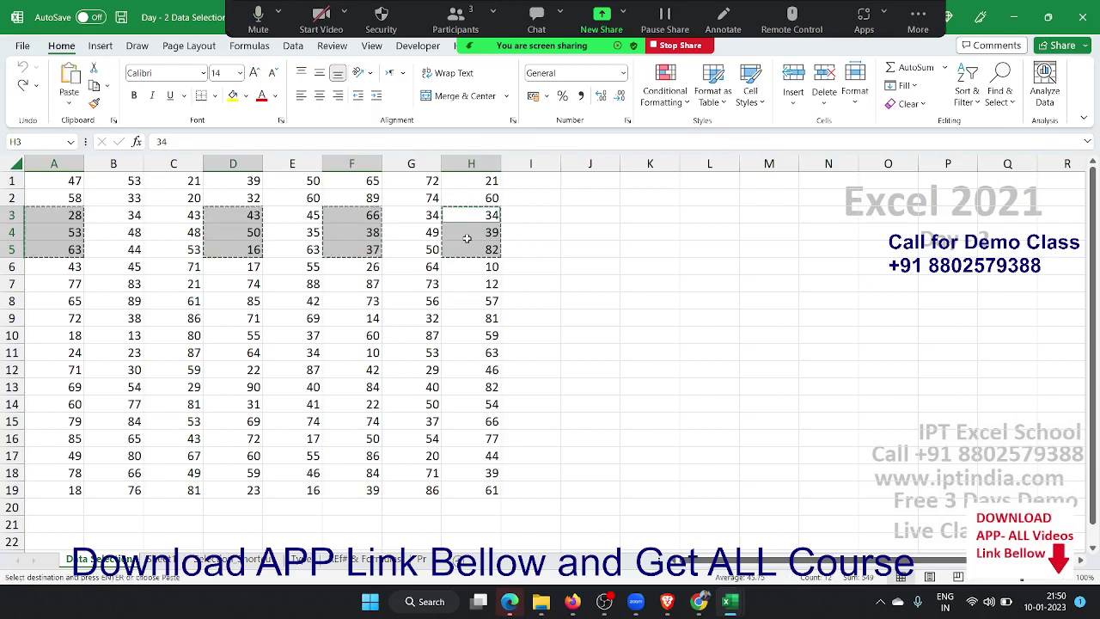
Clear the selection, create a new blank workbook and add four extra sheets to it.
left_click(590, 232)
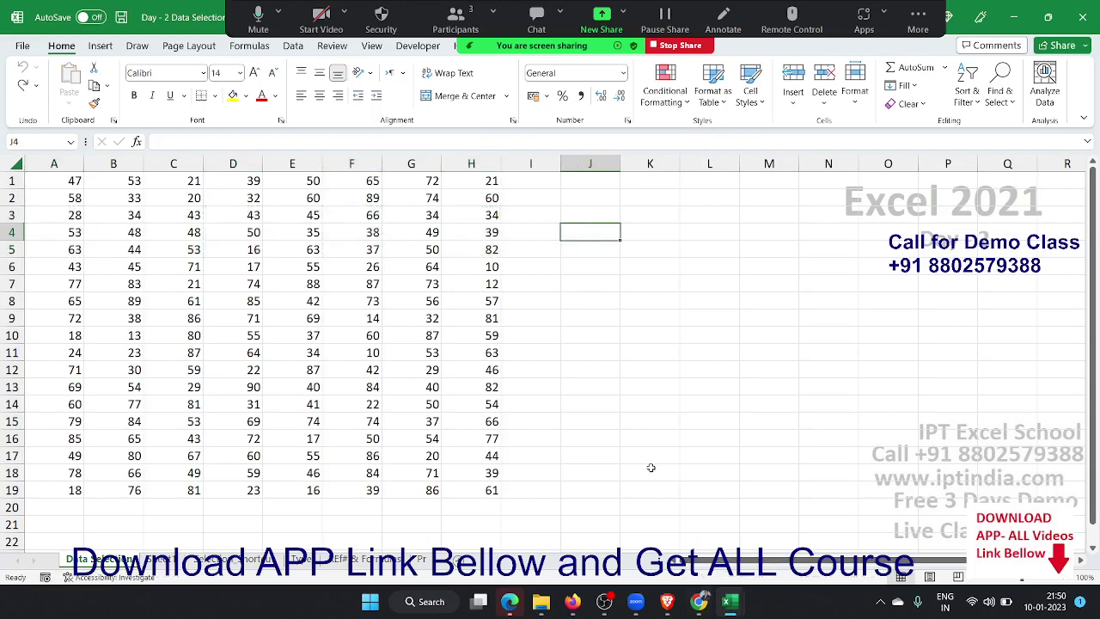
key("ctrl+n")
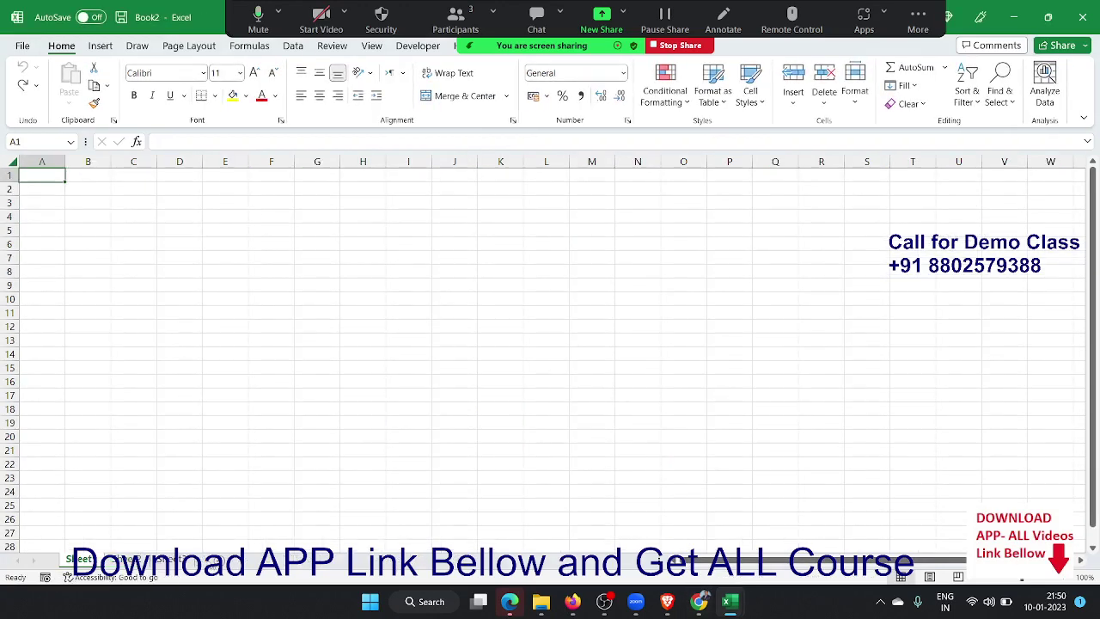
left_click(226, 563)
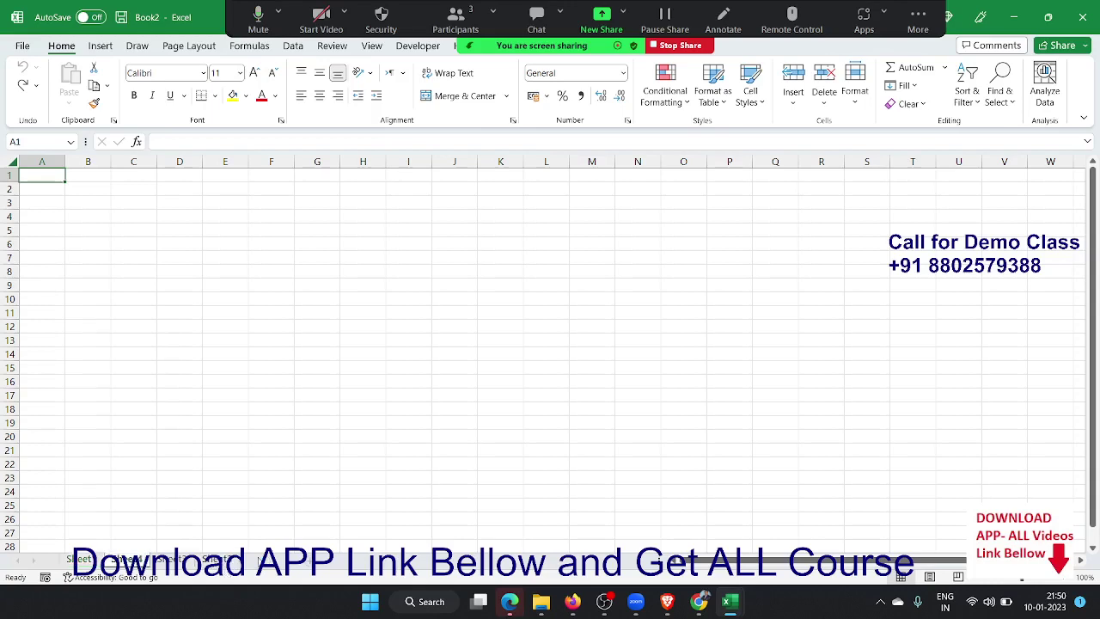
left_click(267, 564)
left_click(307, 563)
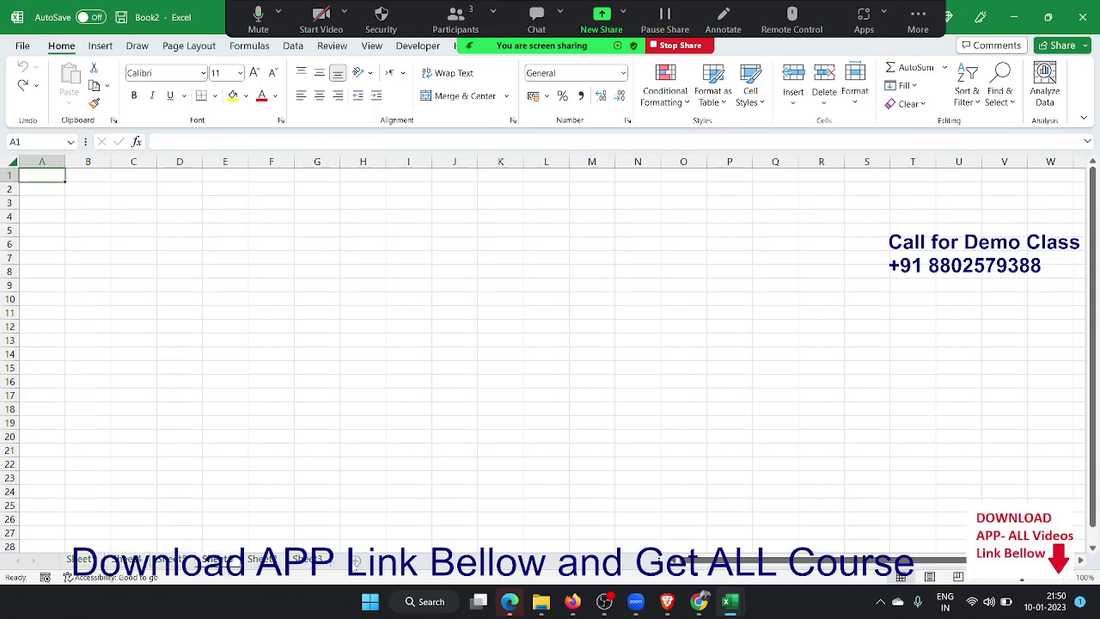
left_click(352, 563)
Step through the new workbook's sheet tabs back to the first sheet.
left_click(103, 559)
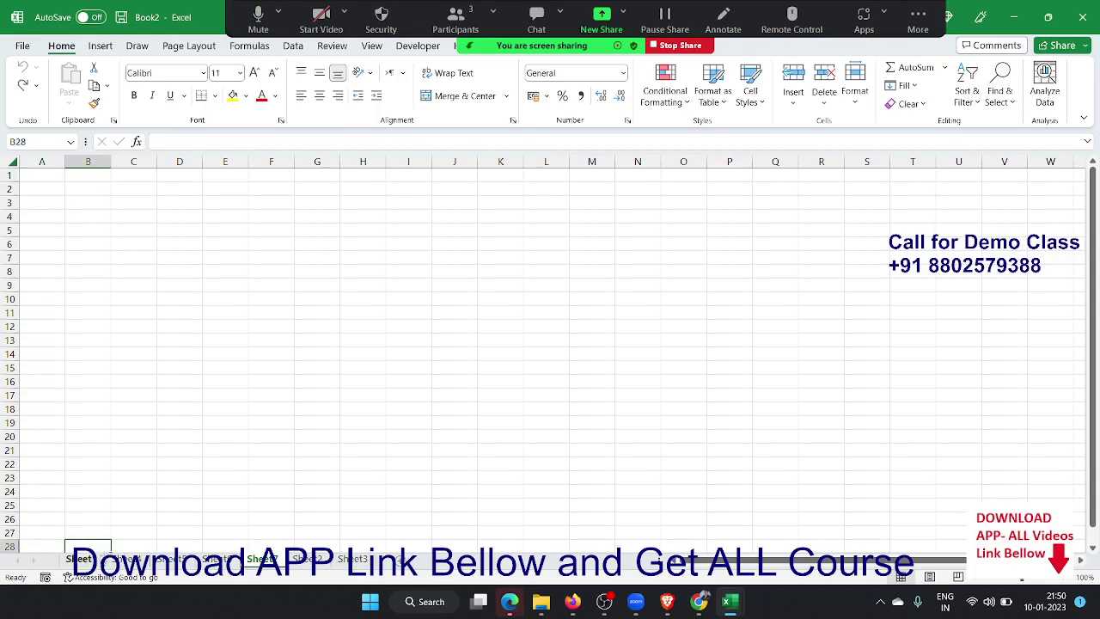
left_click(84, 559)
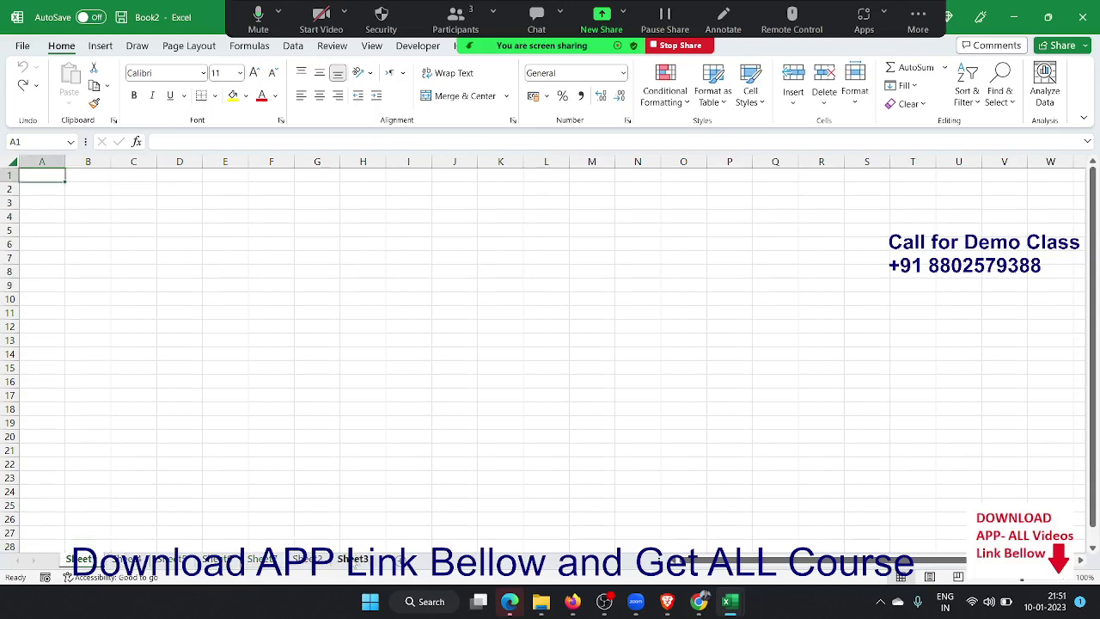
left_click(300, 563)
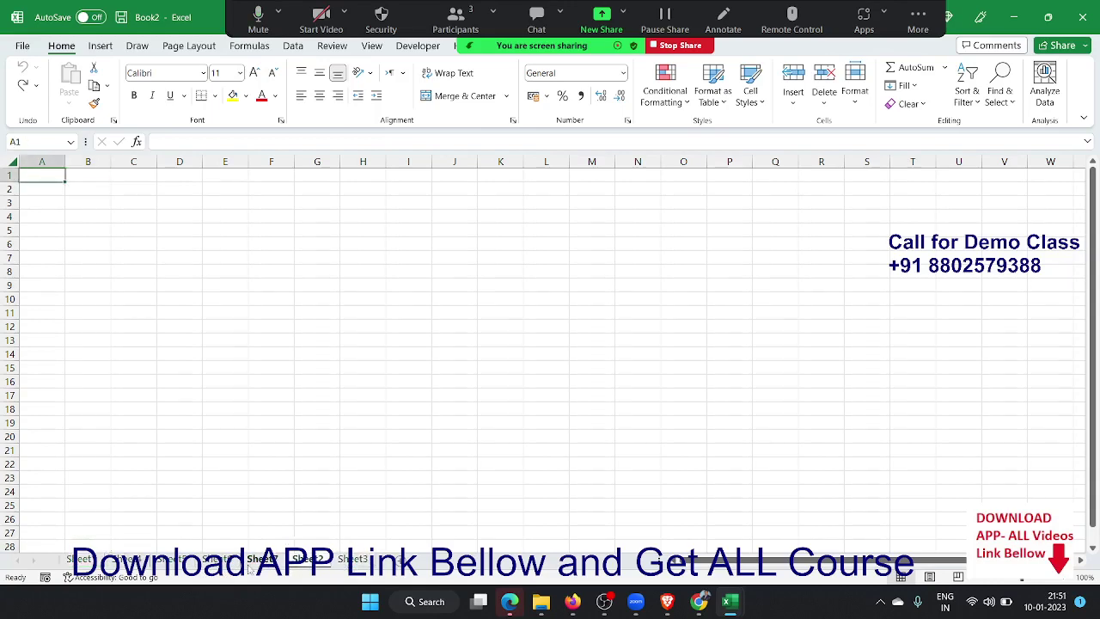
left_click(256, 560)
left_click(215, 561)
left_click(172, 560)
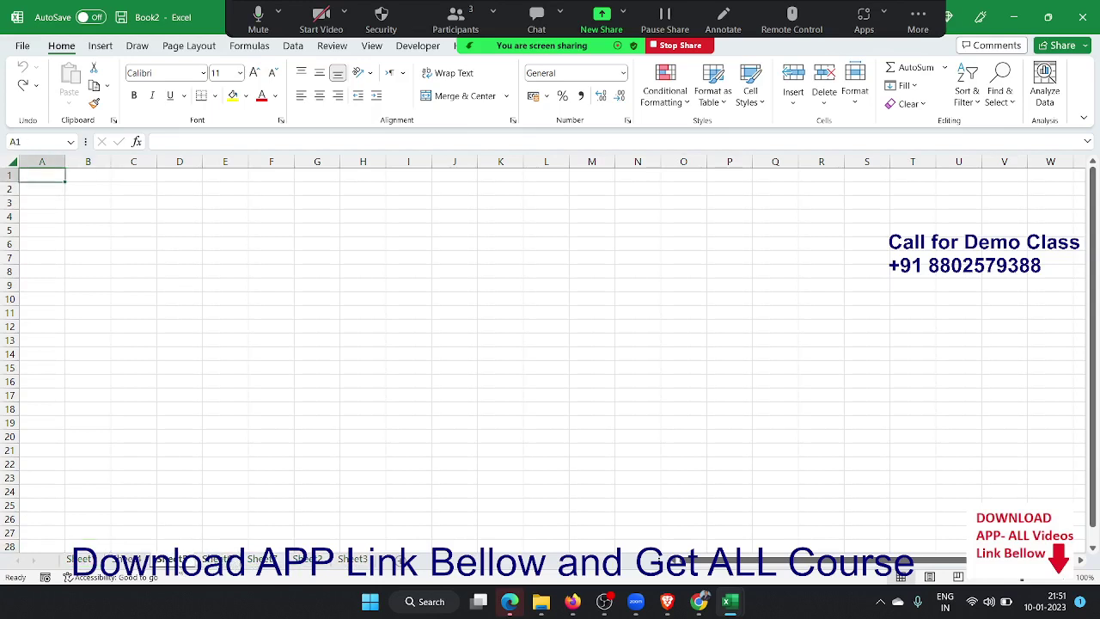
left_click(128, 559)
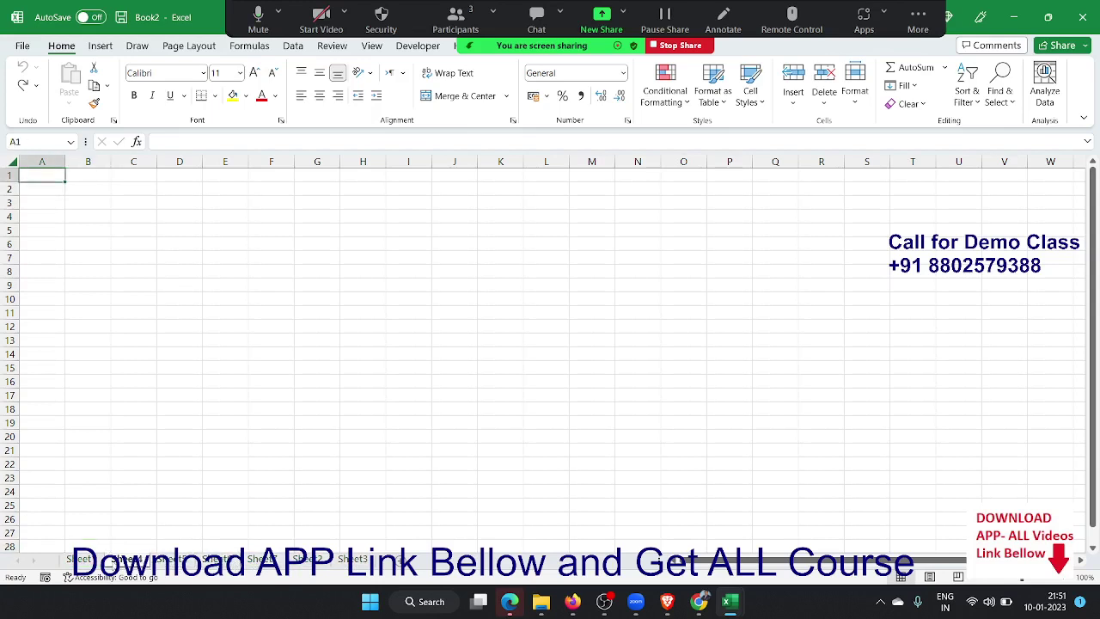
left_click(79, 560)
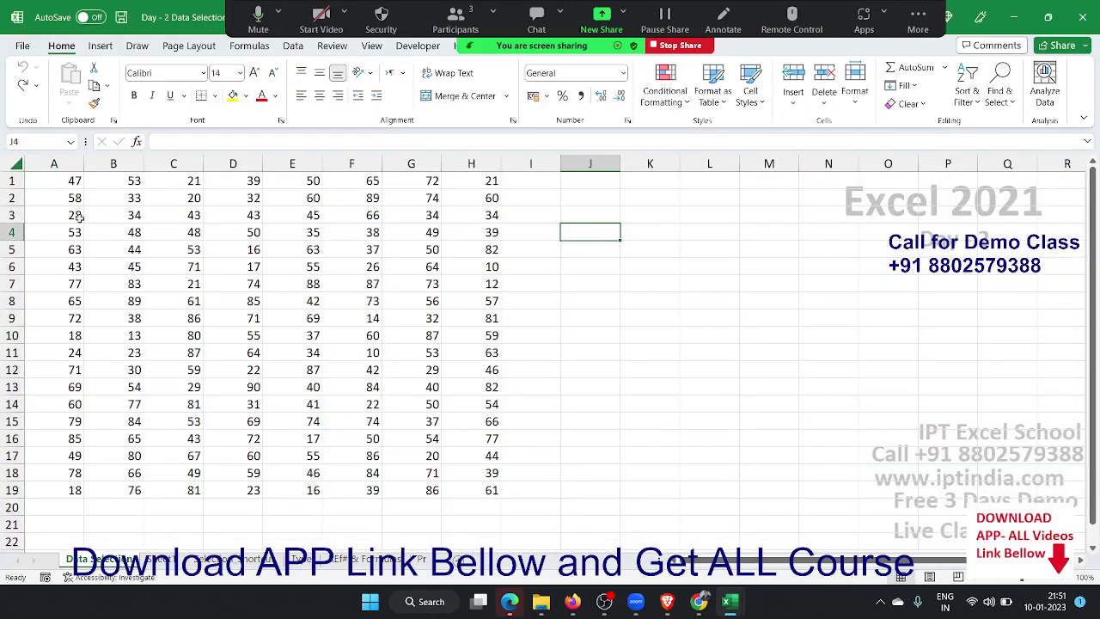
Select A3, C3, E3:F3 and H3 together across row 3.
left_click(77, 215)
left_click(144, 215, "ctrl")
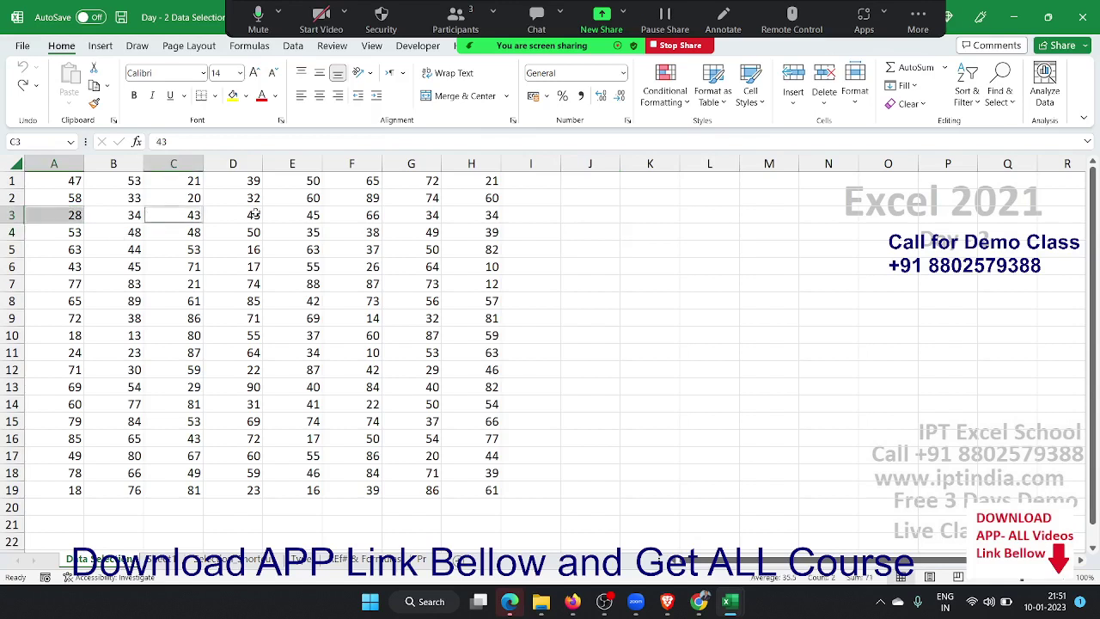
left_click_drag(283, 215, 377, 215)
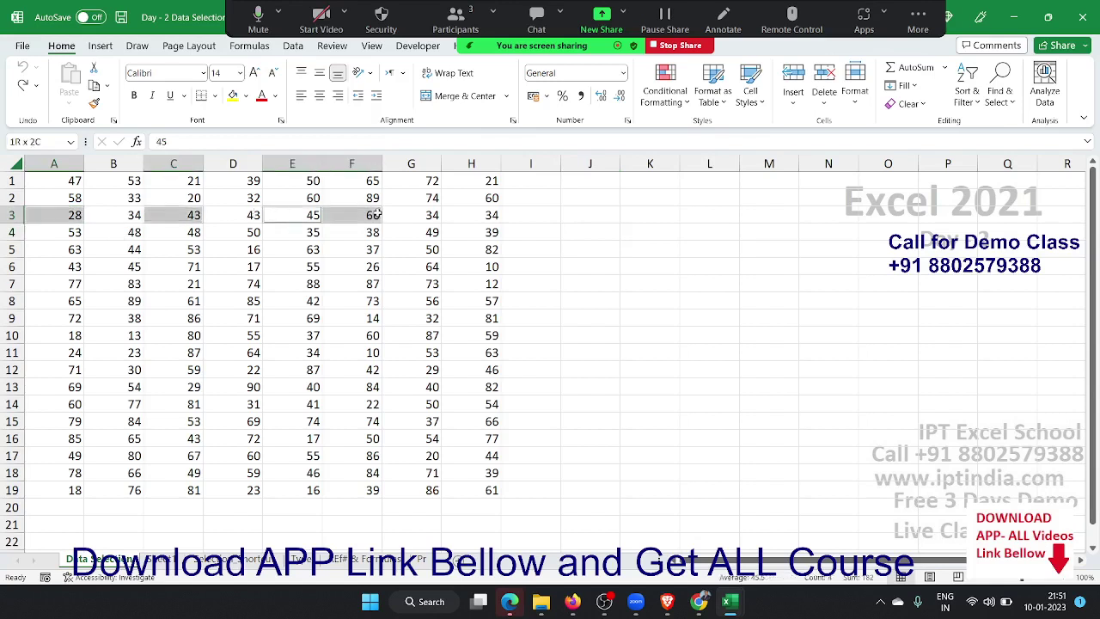
left_click(465, 215, "ctrl")
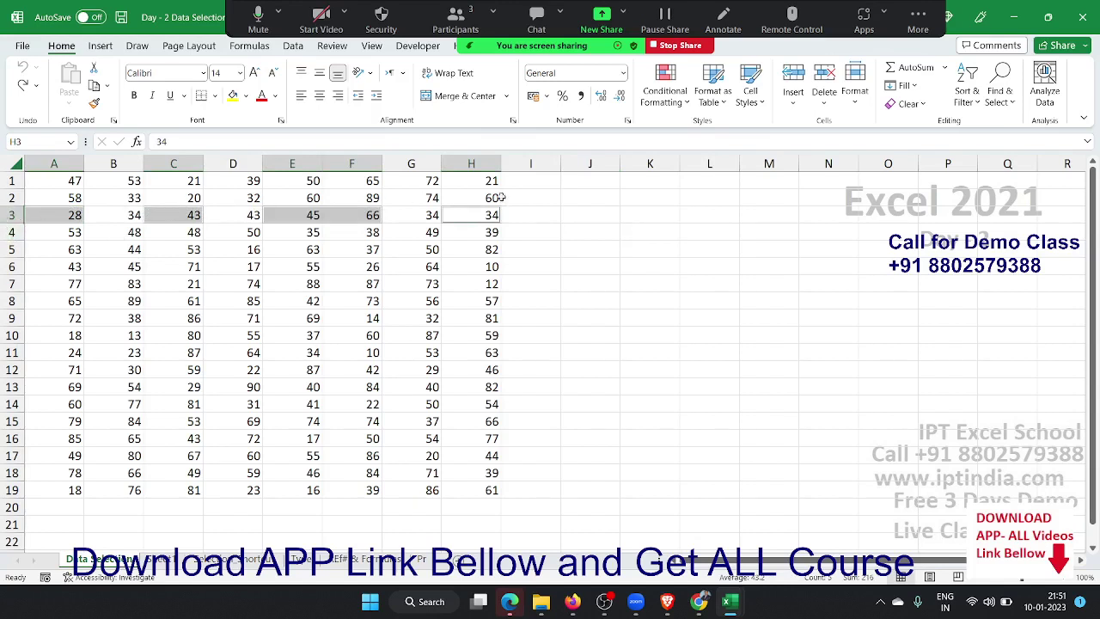
Select C3, C6, C8, C12, C15 and C18 together, then select all of column D.
left_click(316, 306)
left_click(176, 215)
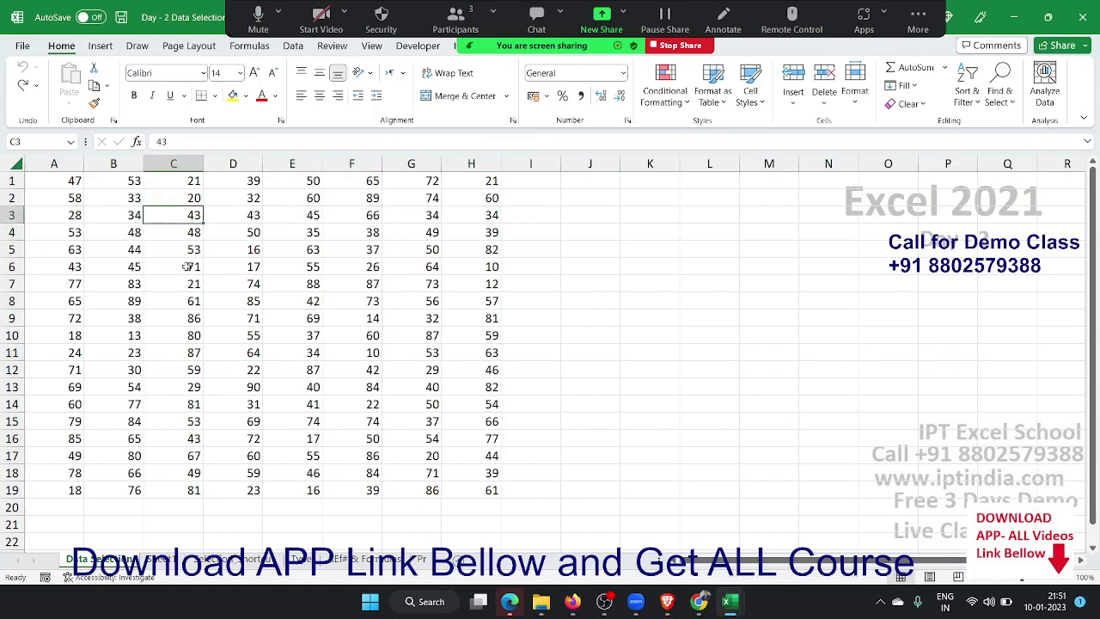
left_click(186, 266, "ctrl")
left_click(170, 309, "ctrl")
left_click(178, 371, "ctrl")
left_click(168, 429, "ctrl")
left_click(172, 469, "ctrl")
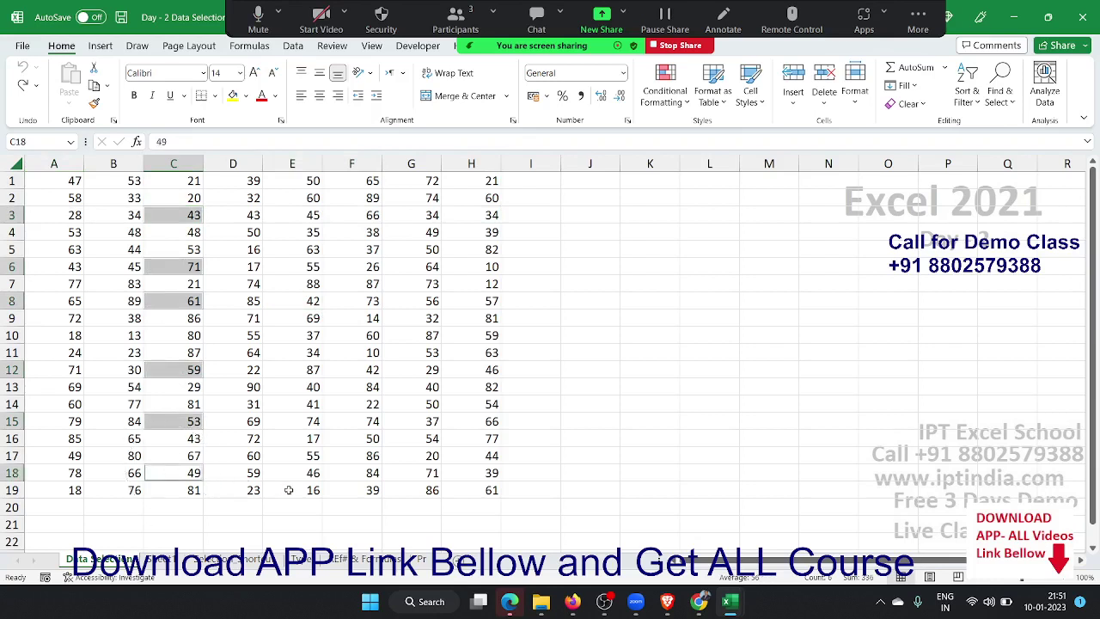
left_click(273, 339)
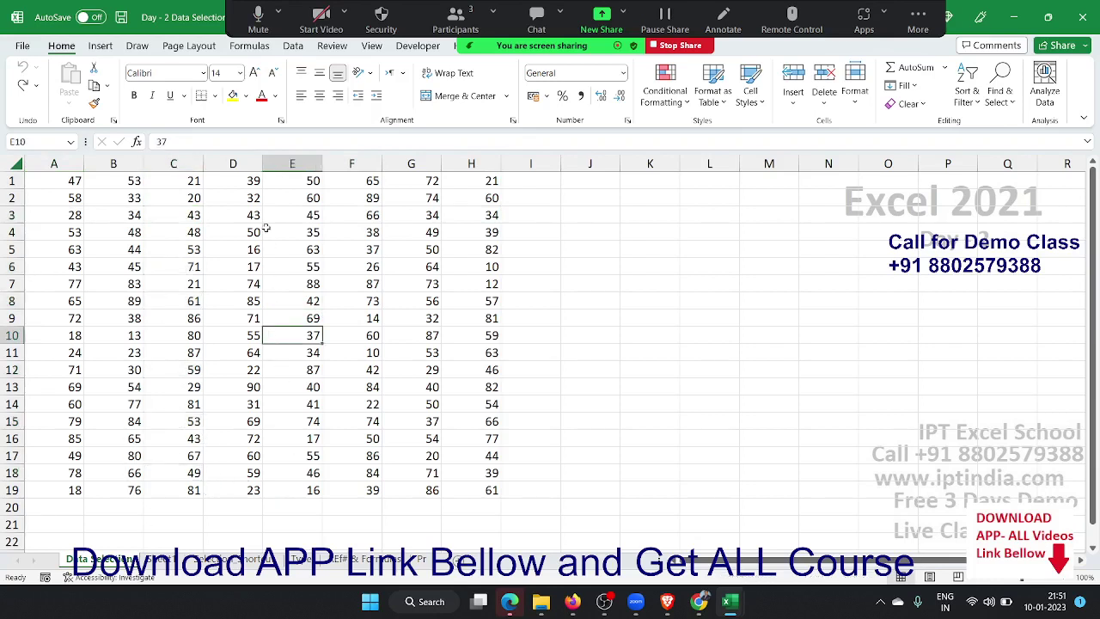
left_click(237, 164)
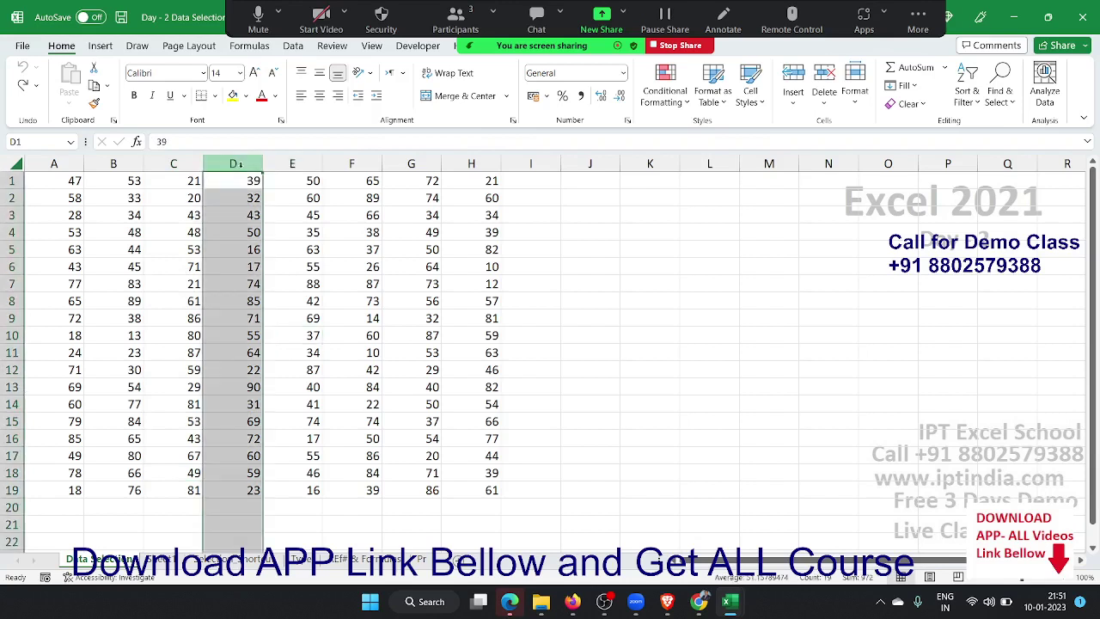
Add D8, D14 and D17 to a column D selection, then deselect D14 and D8.
left_click(236, 211)
left_click(233, 197)
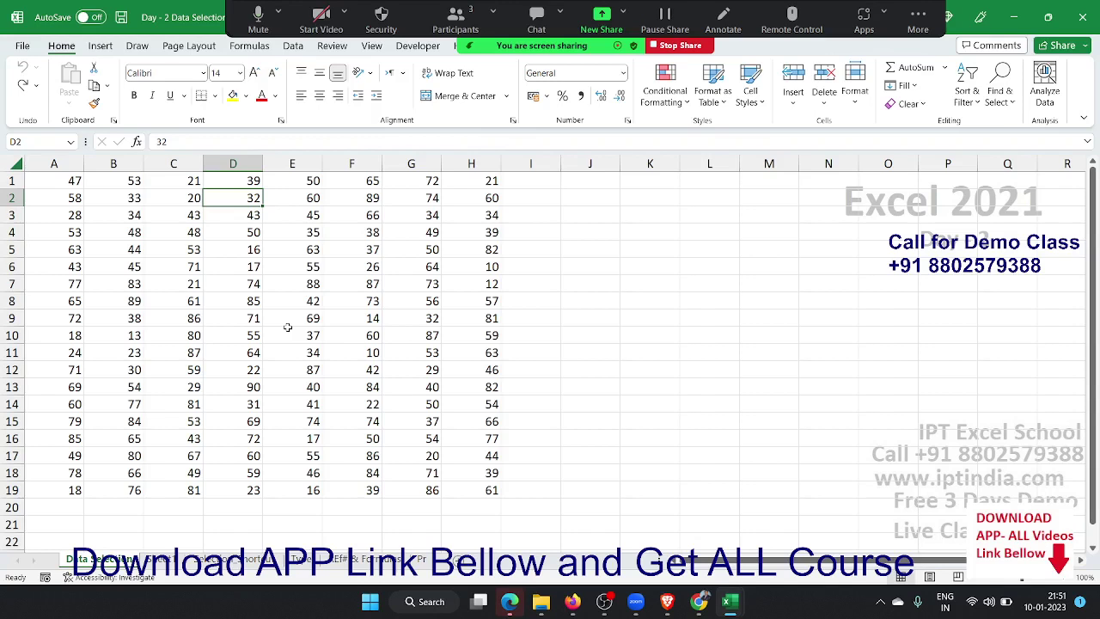
left_click(249, 303, "ctrl")
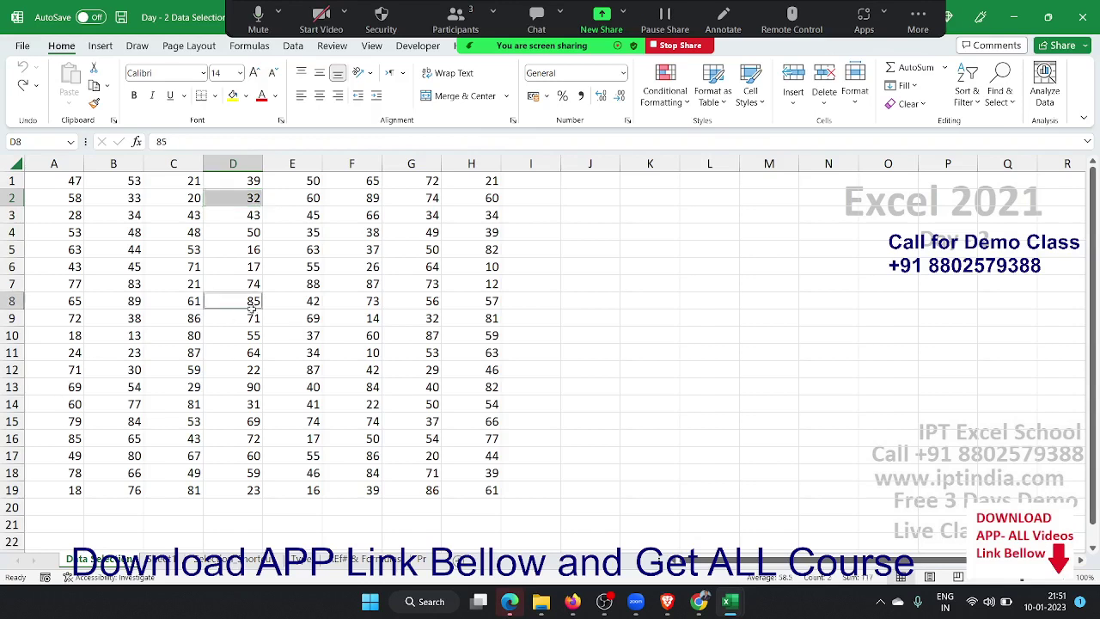
left_click(225, 404, "ctrl")
left_click(225, 452, "ctrl")
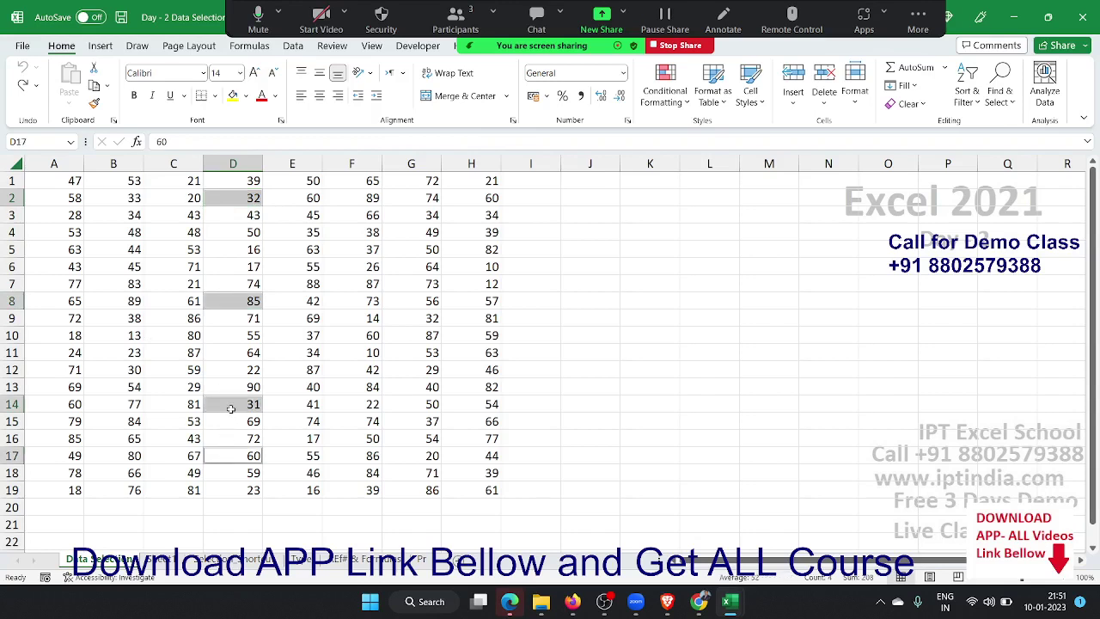
left_click(230, 407, "ctrl")
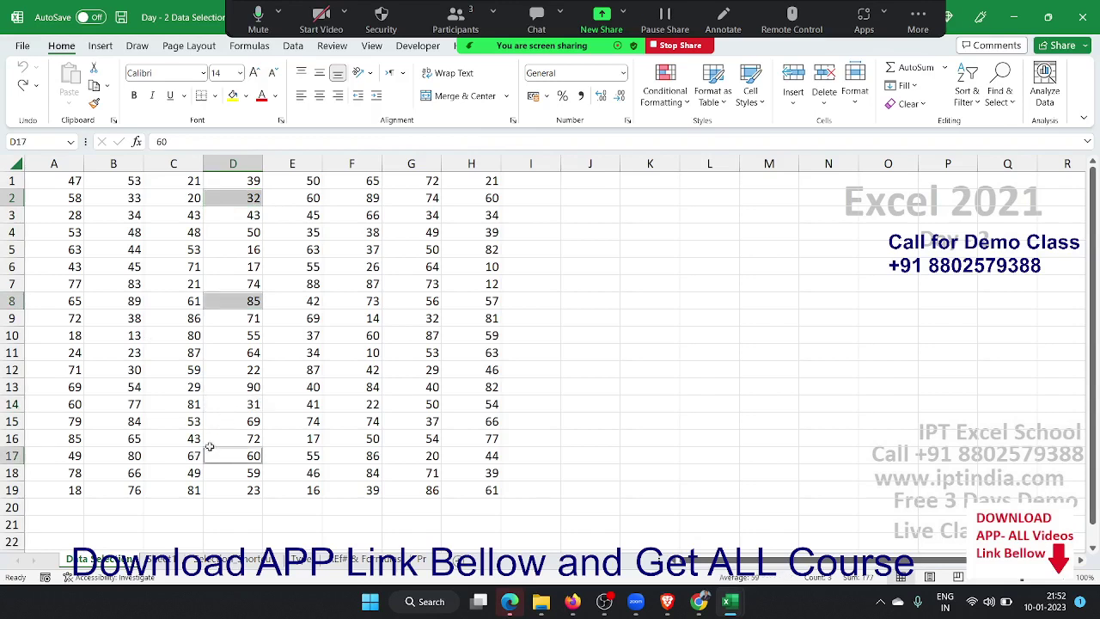
left_click(247, 304, "ctrl")
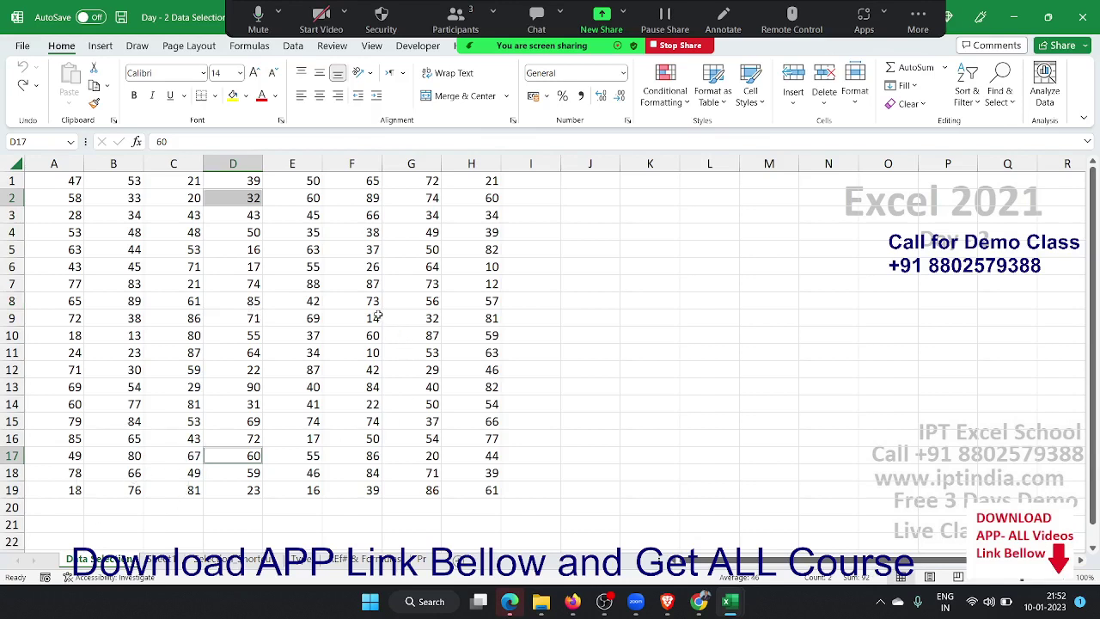
Add D5, D8 and D12, remove D8 and D5 again, and make D17 active.
left_click(242, 247, "ctrl")
left_click(239, 294, "ctrl")
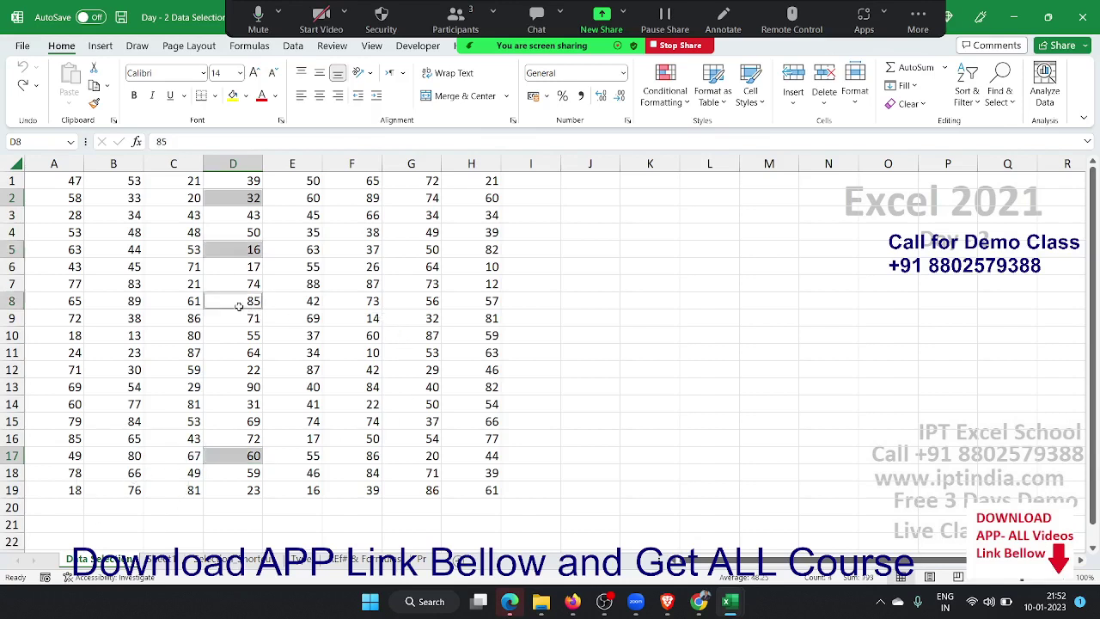
left_click(237, 368, "ctrl")
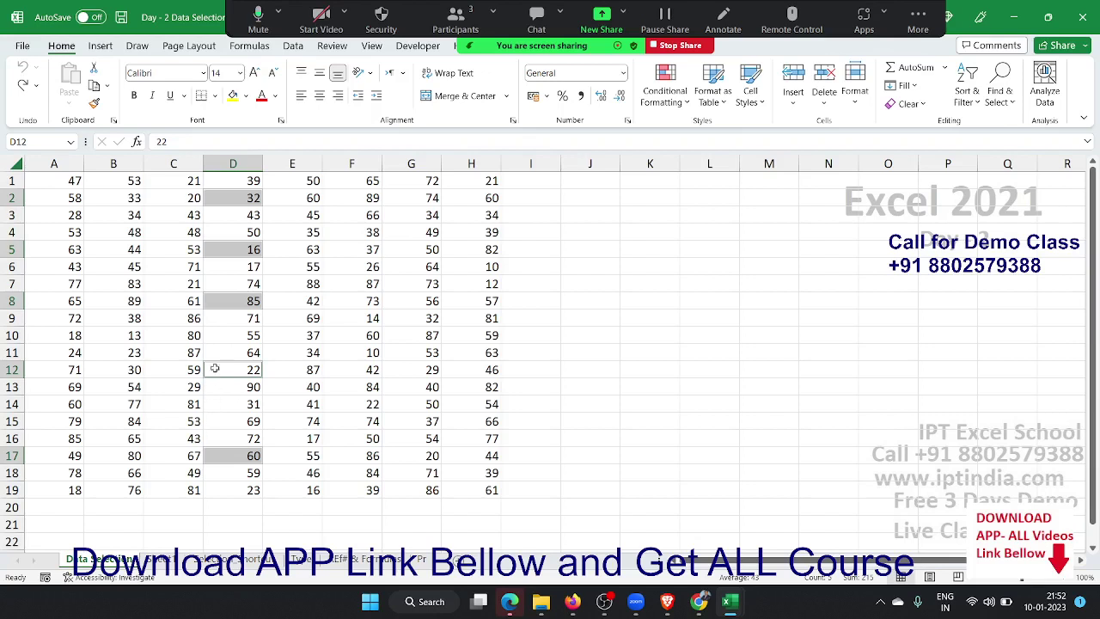
left_click(234, 305, "ctrl")
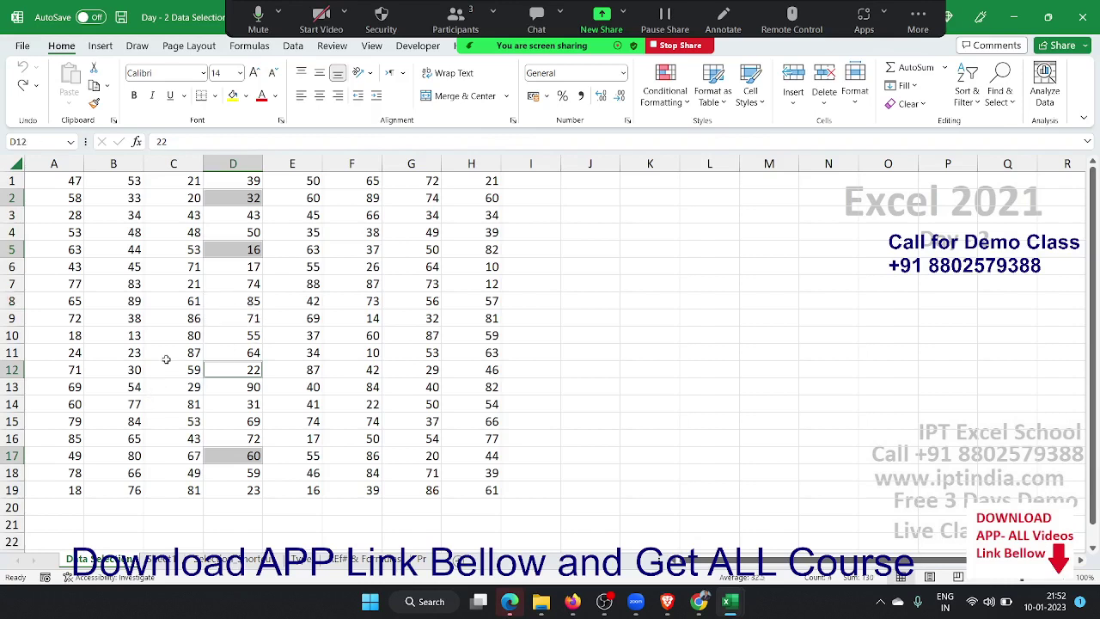
left_click(239, 255, "ctrl")
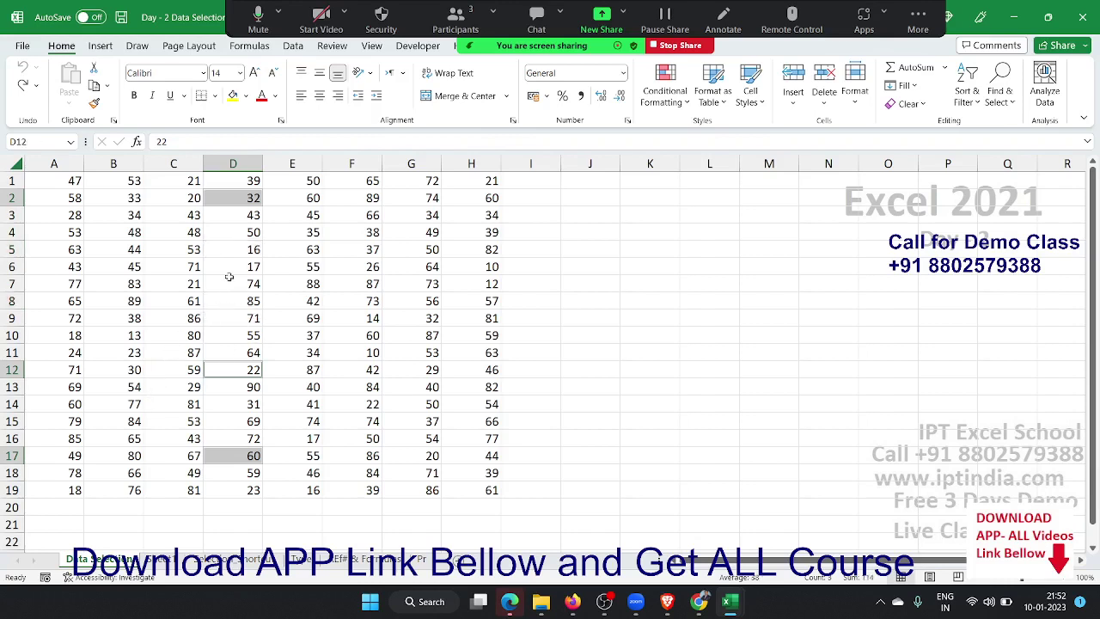
key("Return")
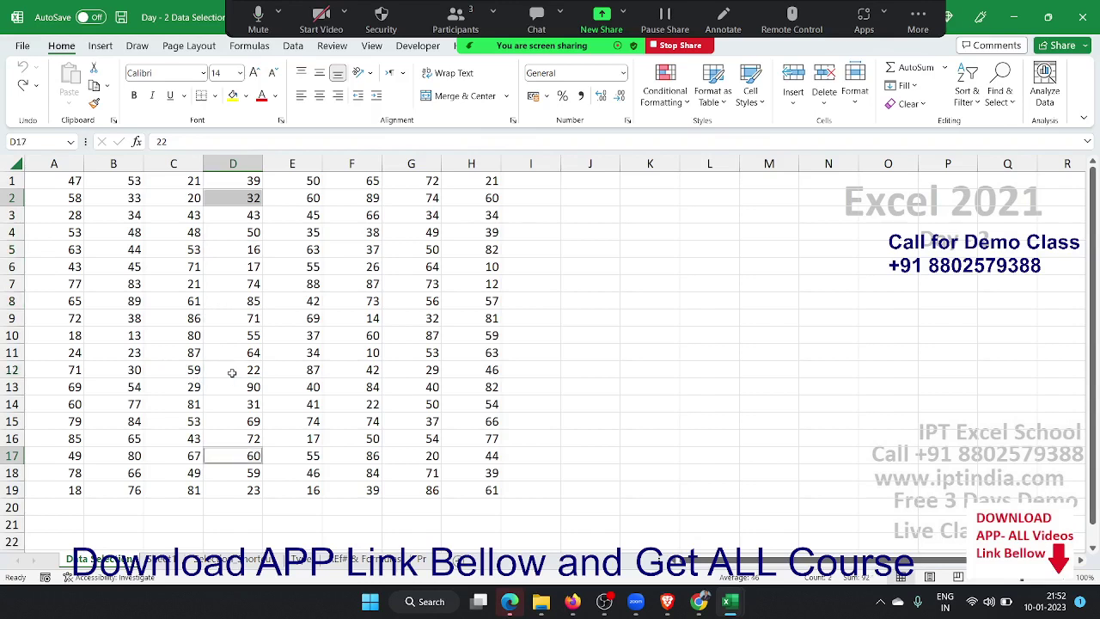
Add D9, D7, D12, D14, D5 and D4 to the column D selection.
left_click(233, 324, "ctrl")
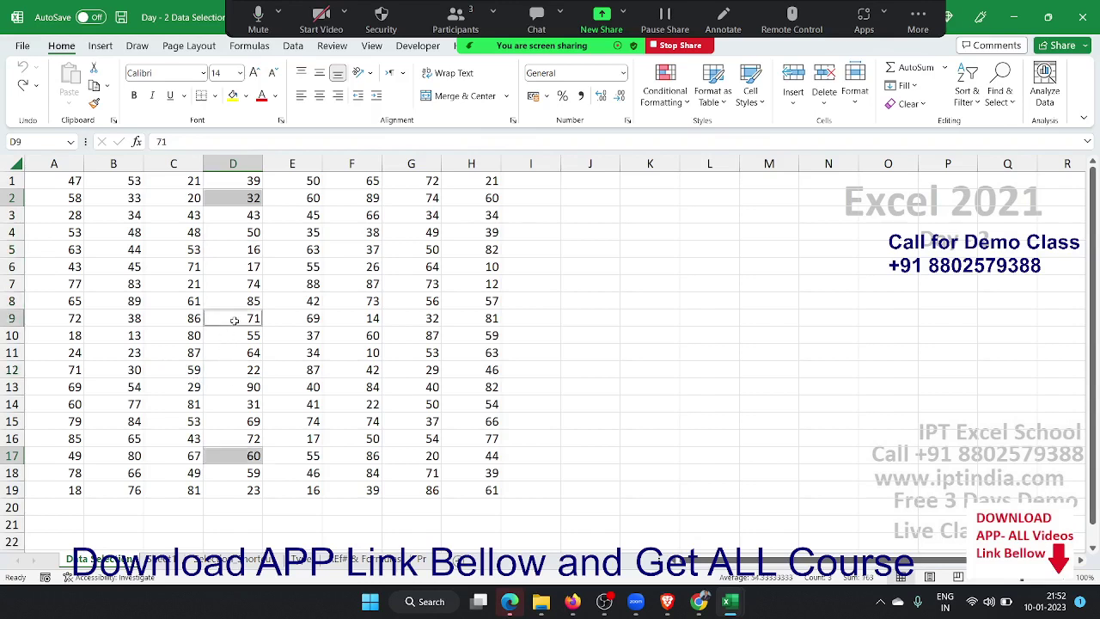
left_click(248, 283, "ctrl")
left_click(240, 365, "ctrl")
left_click(239, 410, "ctrl")
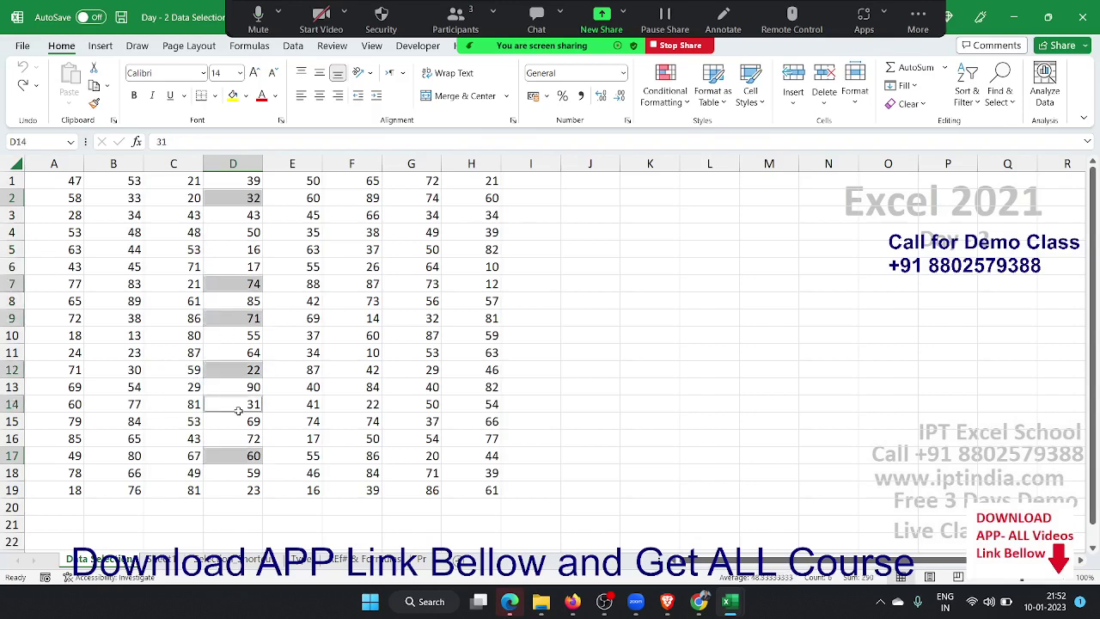
left_click(236, 248, "ctrl")
left_click(238, 230, "ctrl")
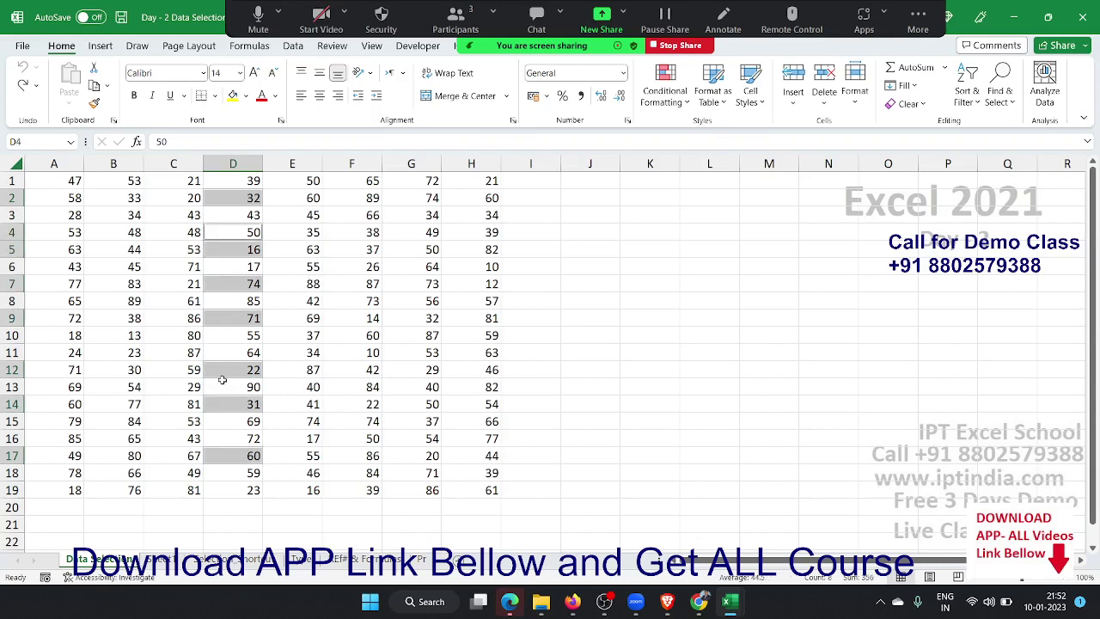
Select the block D5:G11, then leave only G14 selected.
left_click(297, 425)
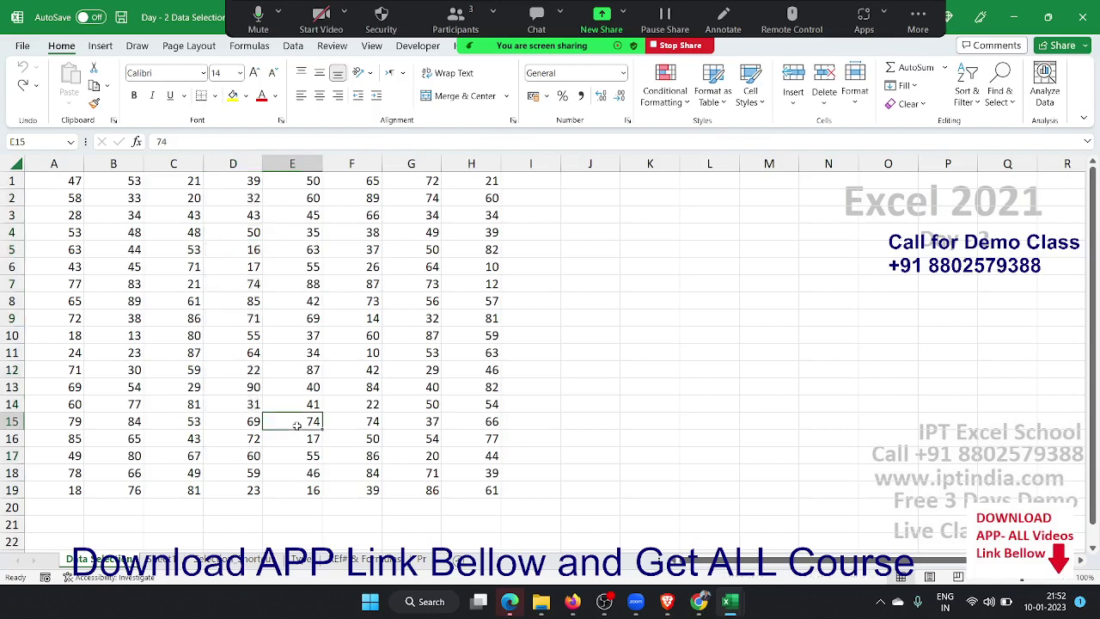
left_click_drag(231, 250, 392, 352)
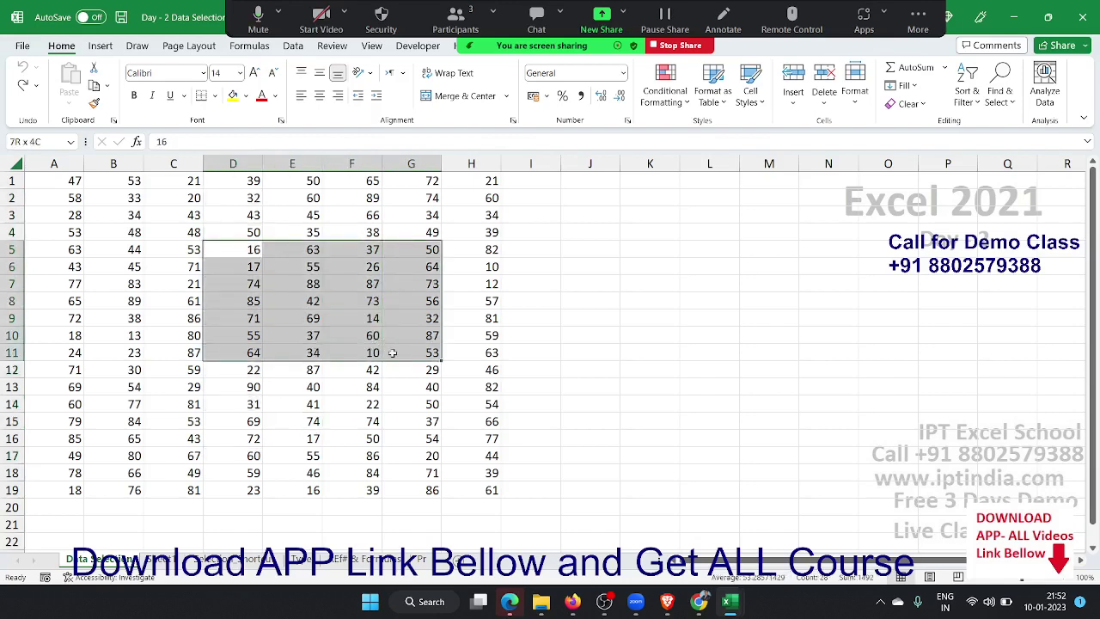
left_click(421, 404)
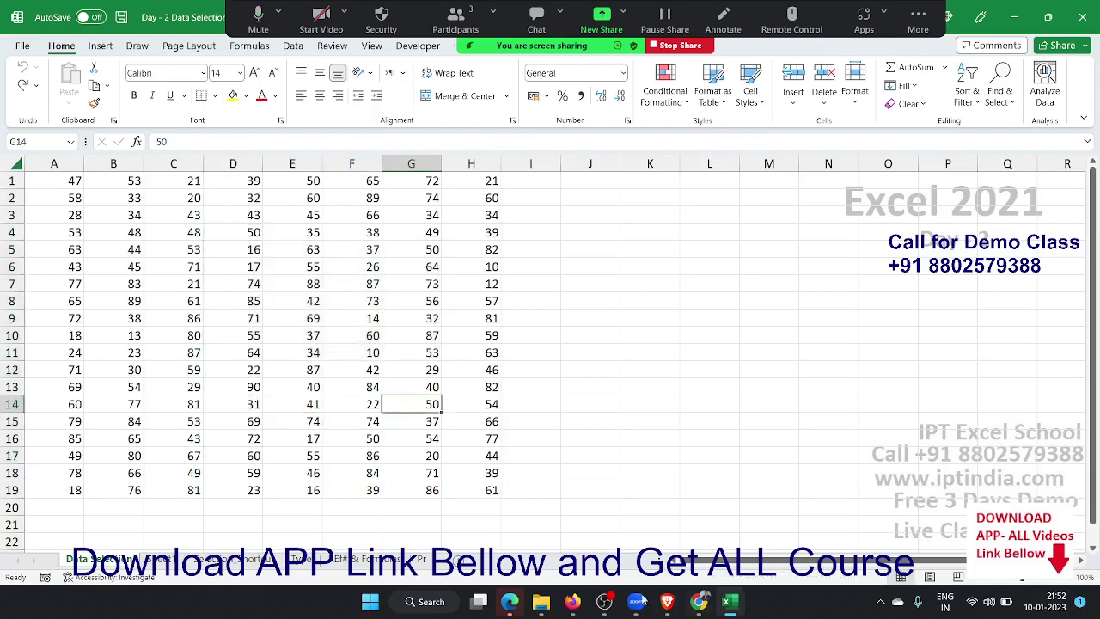
mouse_move(729, 601)
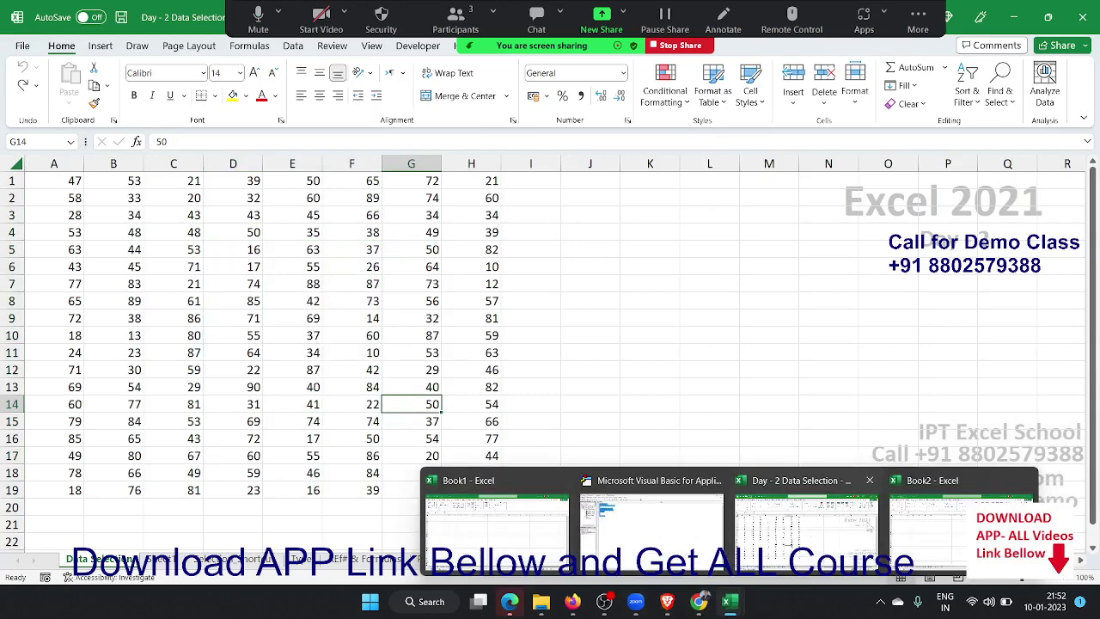
Switch to Book2, move forward three sheets, and select cells B4, A2 and B2.
left_click(940, 525)
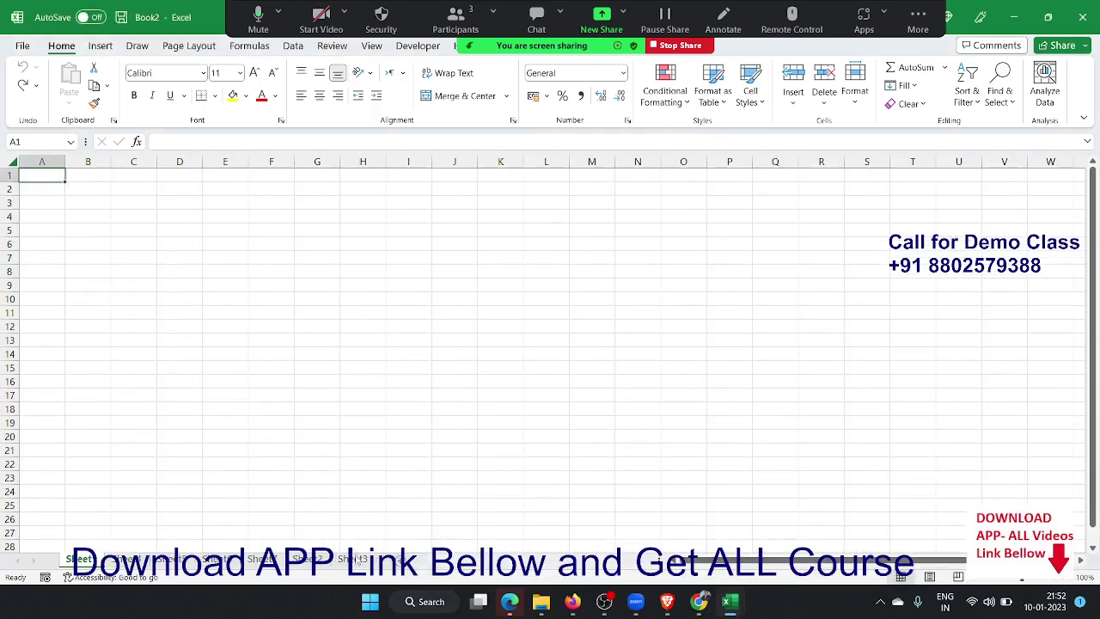
key("ctrl+Page_Down")
key("ctrl+Page_Down")
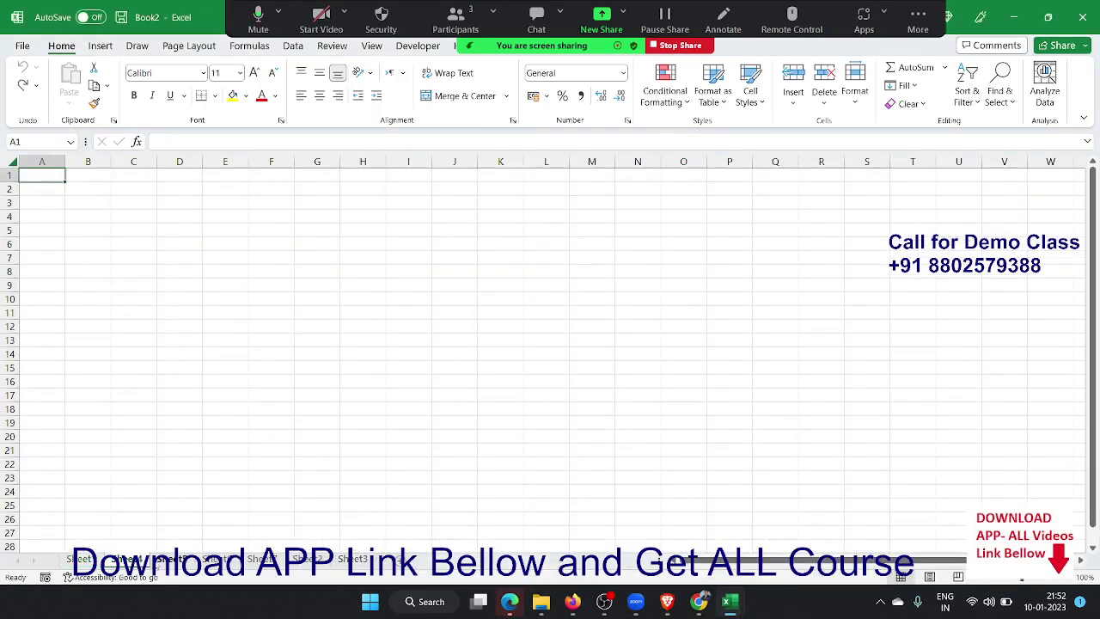
key("ctrl+Page_Down")
key("ctrl+Page_Down")
key("ctrl+Page_Down")
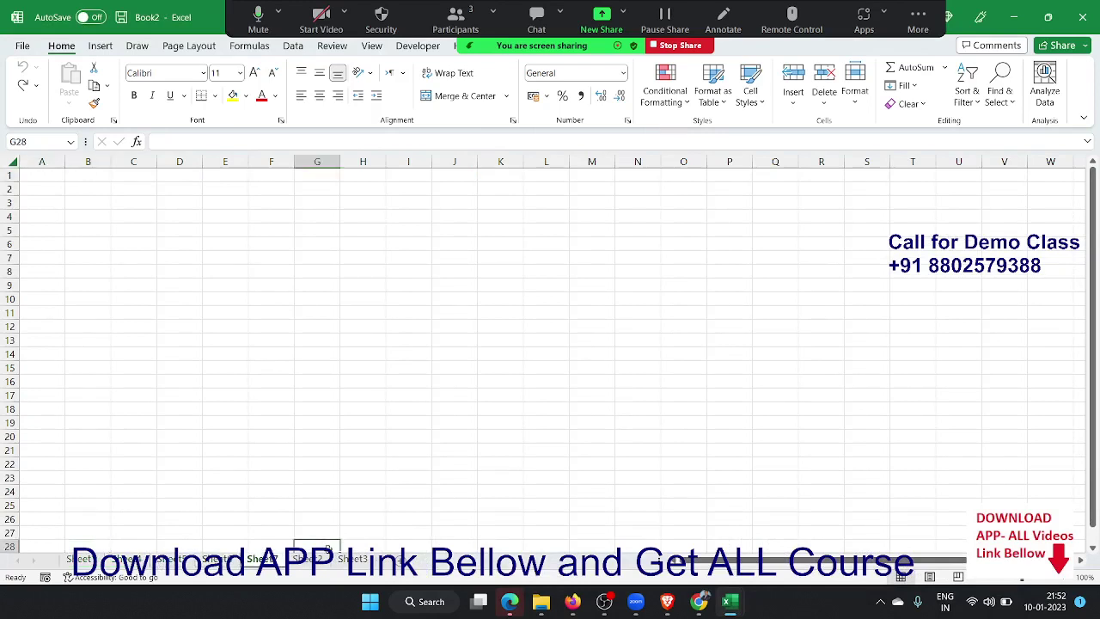
key("ctrl+Page_Down")
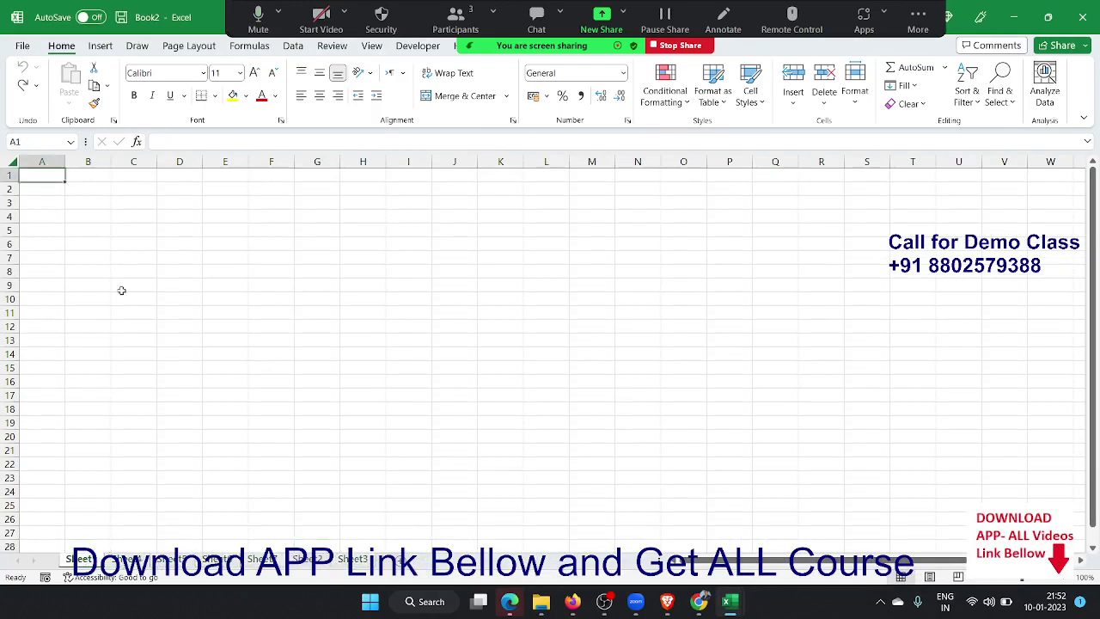
left_click(69, 218)
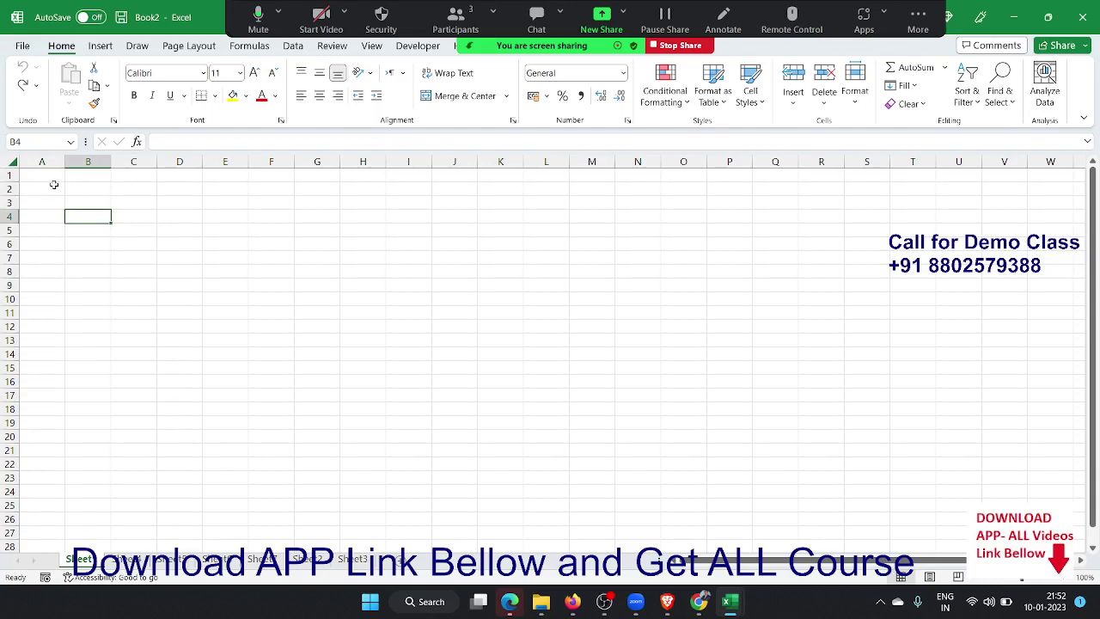
left_click(55, 187)
left_click(95, 191)
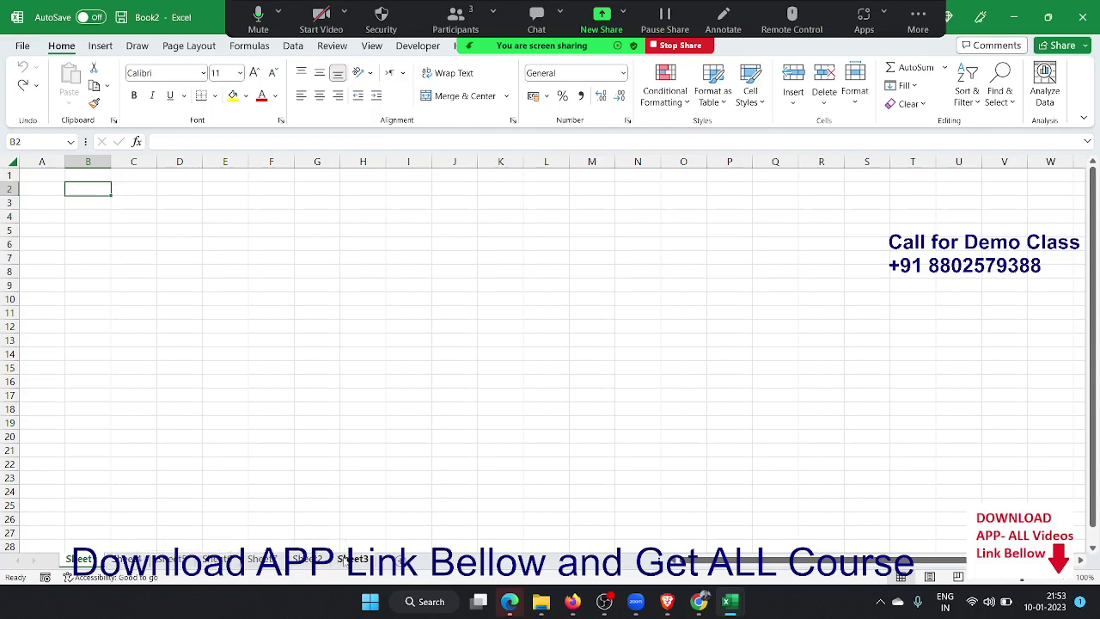
With all sheets grouped, enter 'Date' in A2 and today's date 10-01-2023 in B2.
left_click(344, 560, "shift")
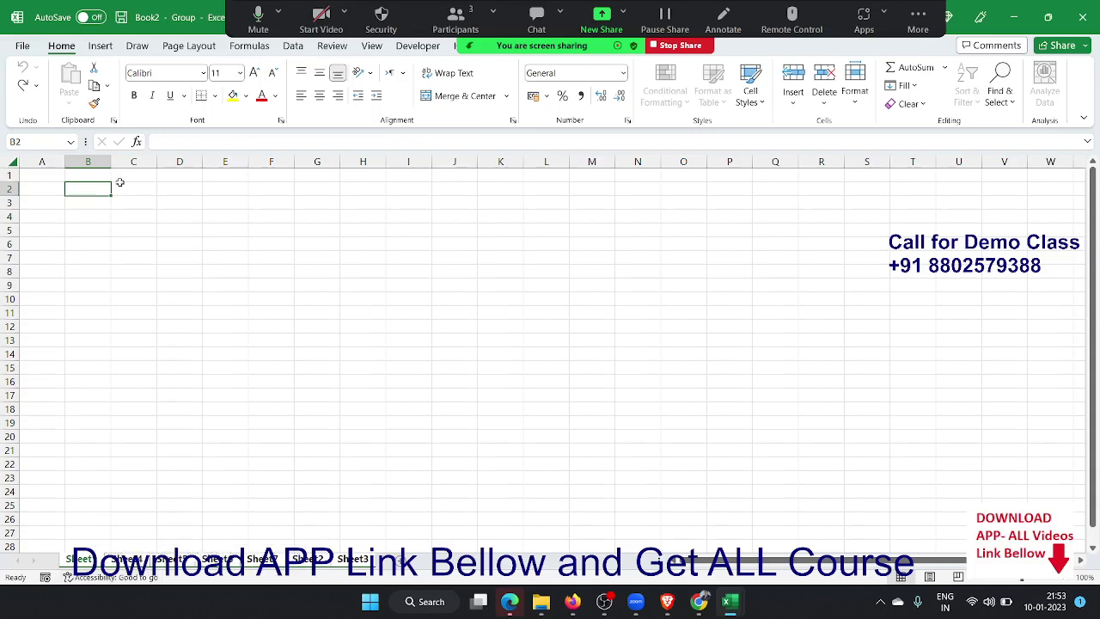
type("Da")
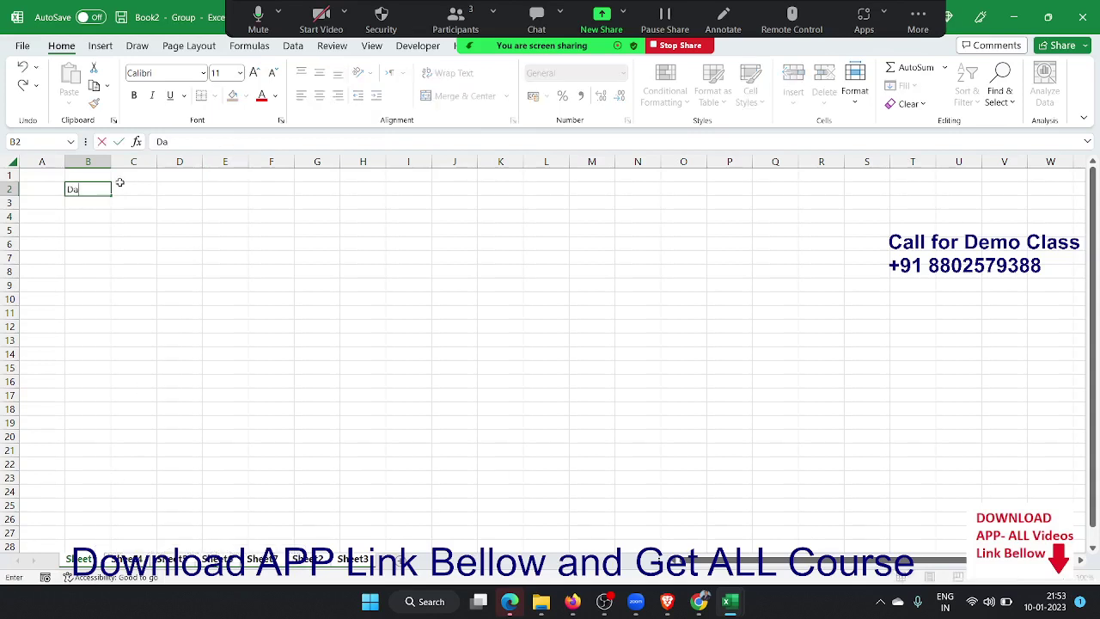
key("Escape")
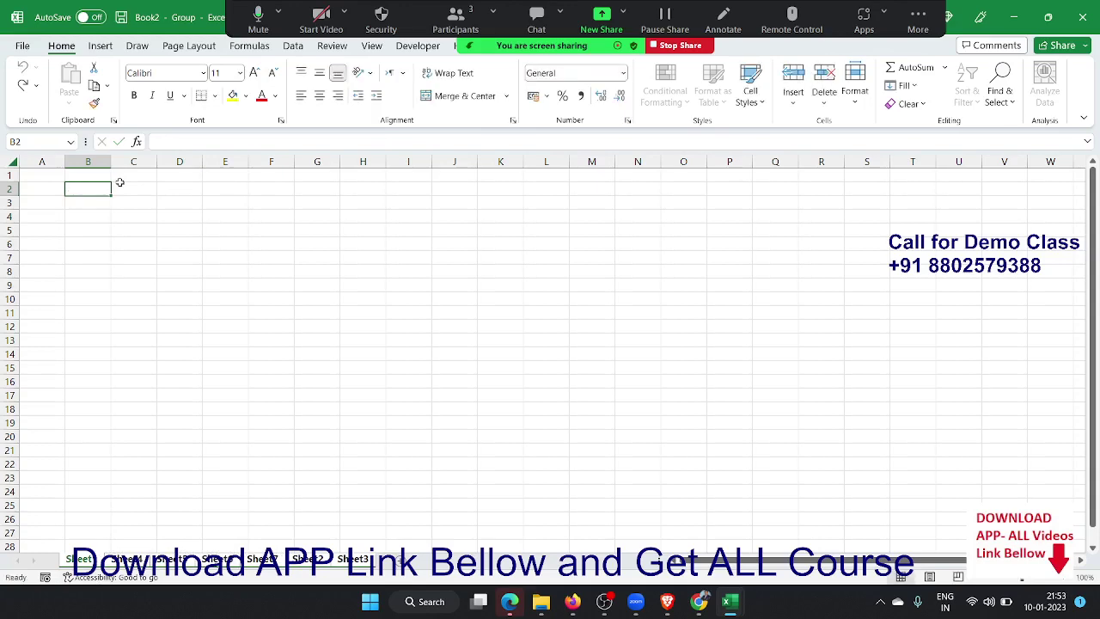
key("Left")
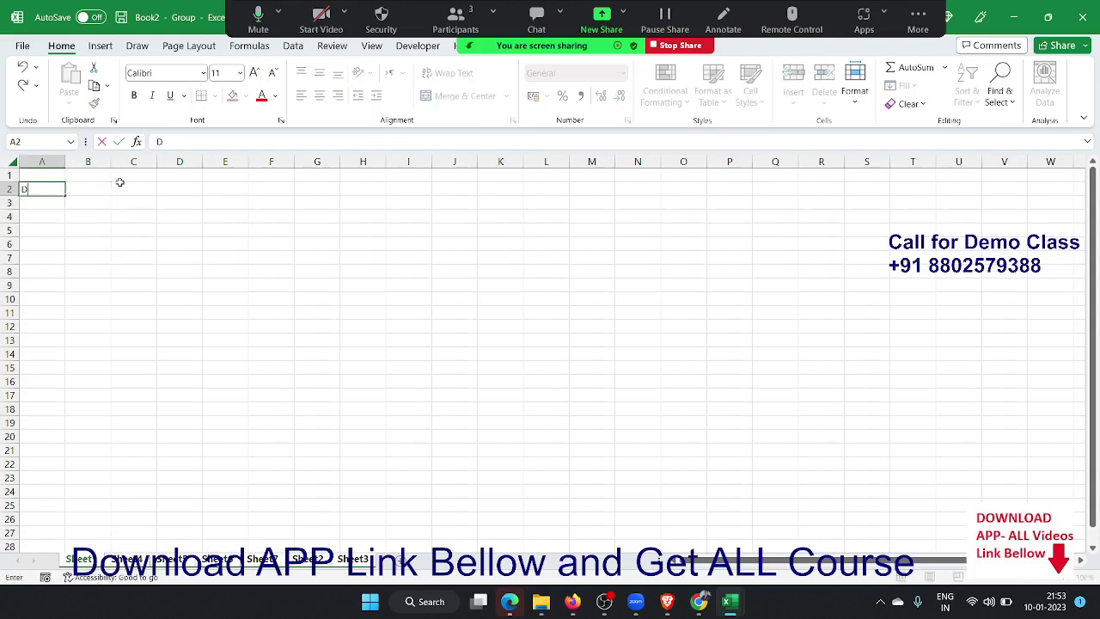
type("Date")
key("Tab")
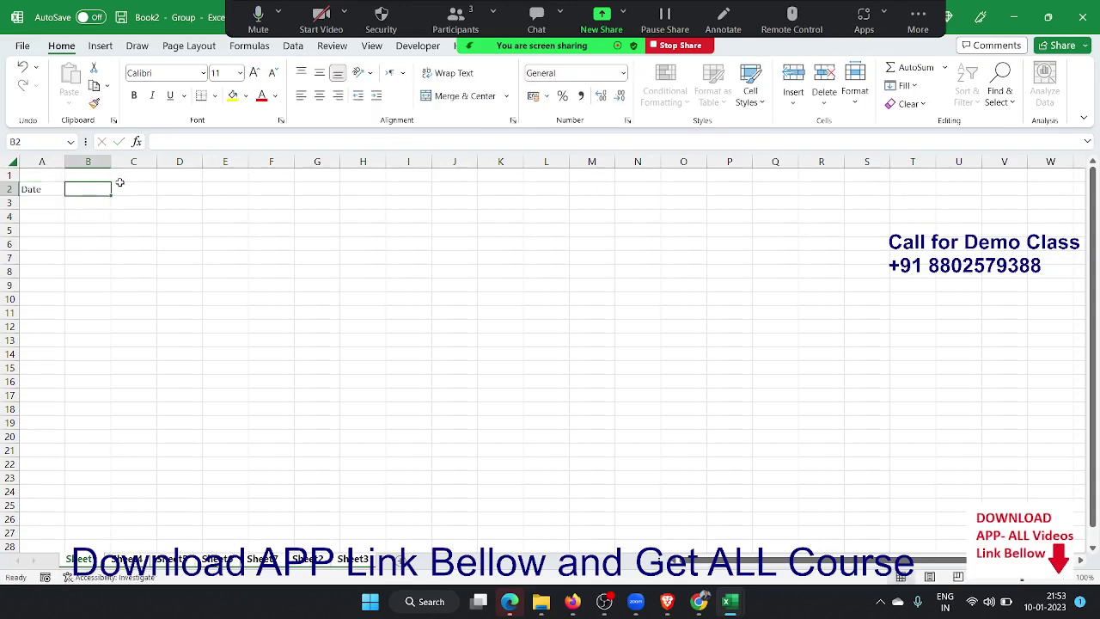
key("ctrl+semicolon")
key("Return")
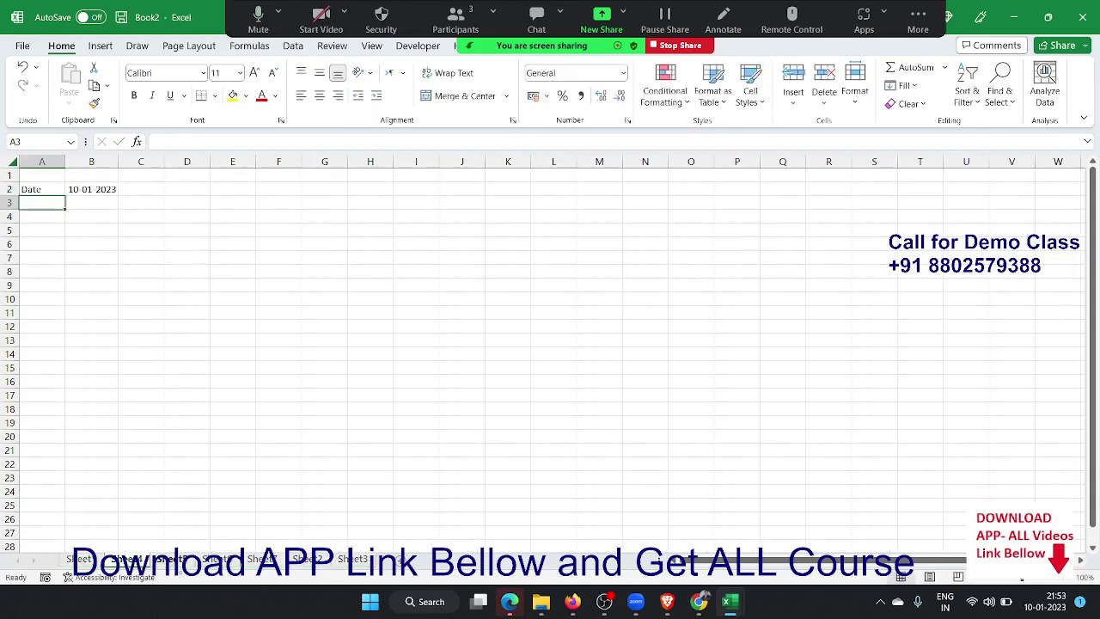
Step through the neighbouring sheets to confirm the Date entries appear on each.
key("ctrl+Page_Down")
key("ctrl+Page_Down")
key("ctrl+Page_Down")
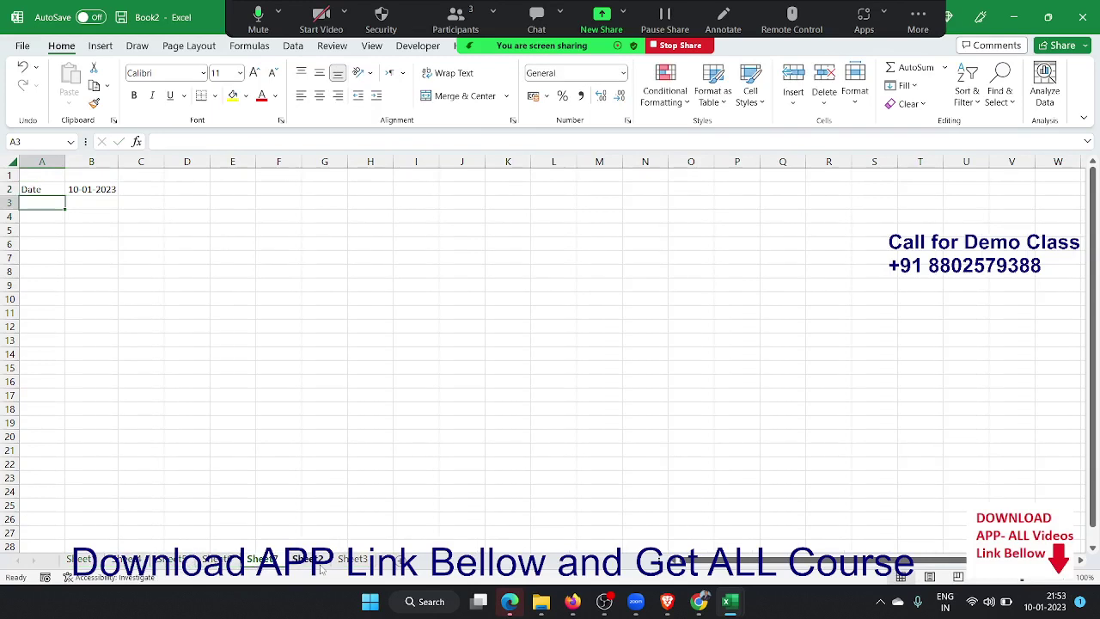
key("ctrl+Page_Down")
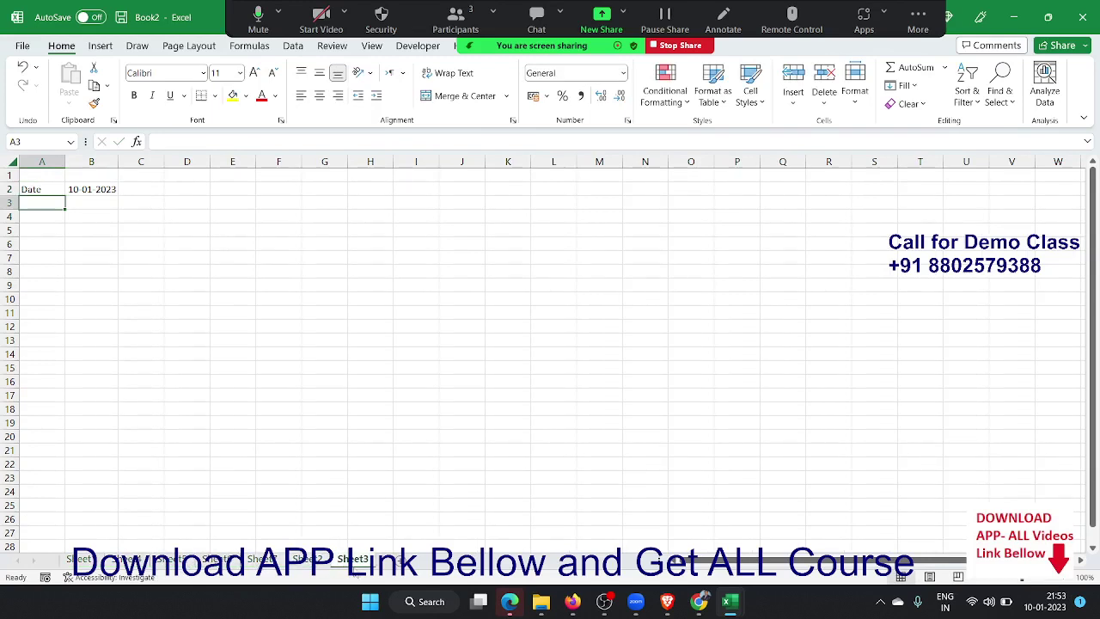
key("ctrl+Page_Up")
key("ctrl+Page_Up")
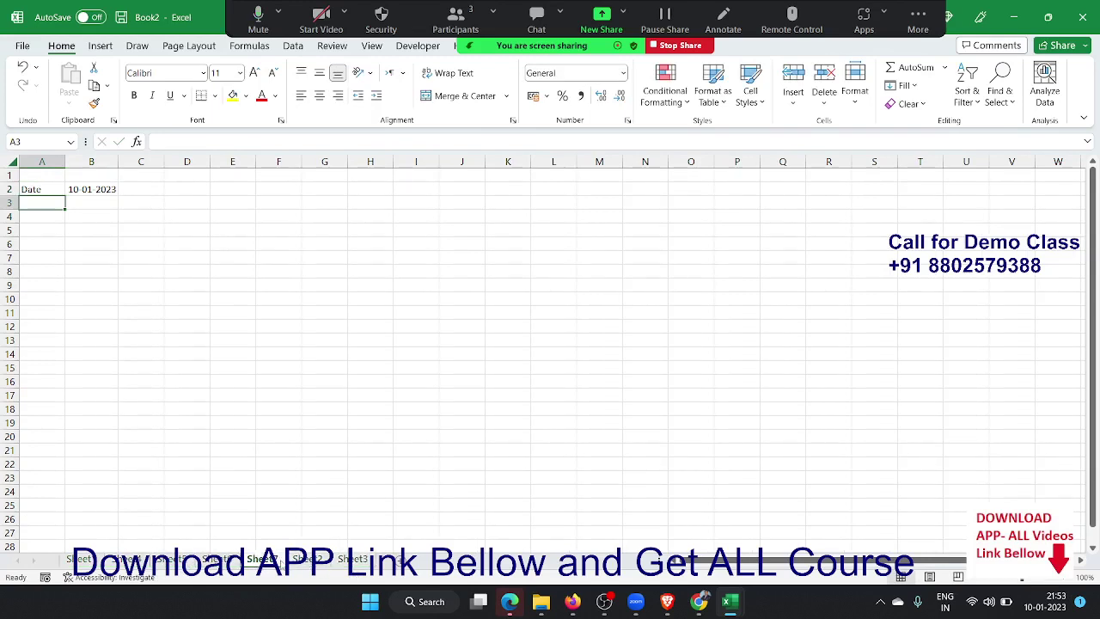
key("ctrl+Page_Up")
key("ctrl+Page_Up")
key("ctrl+Page_Up")
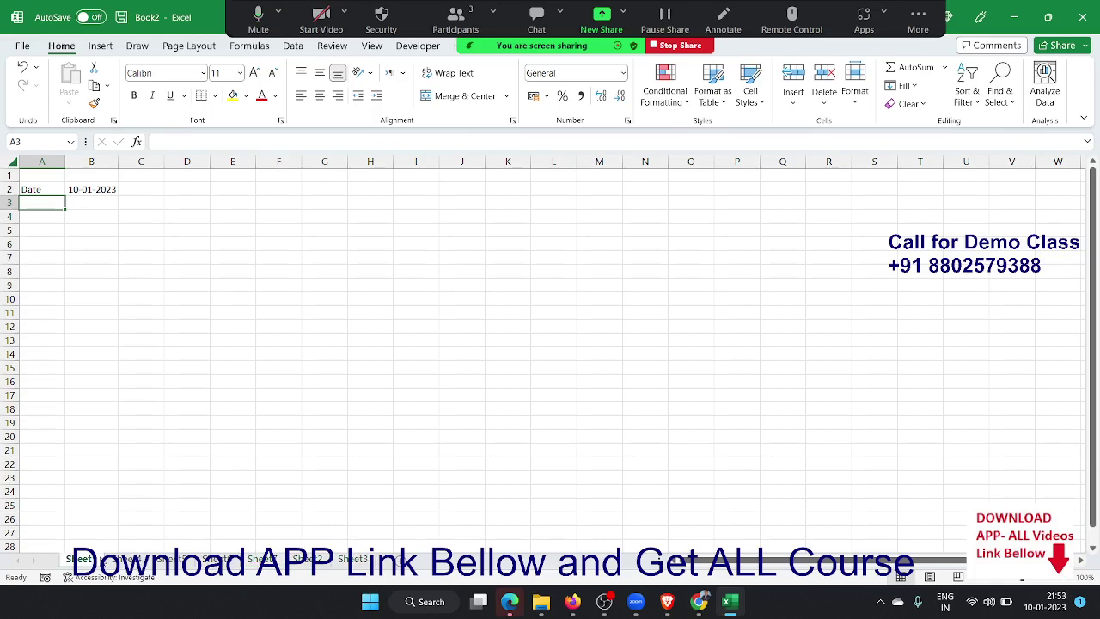
left_click(353, 559, "shift")
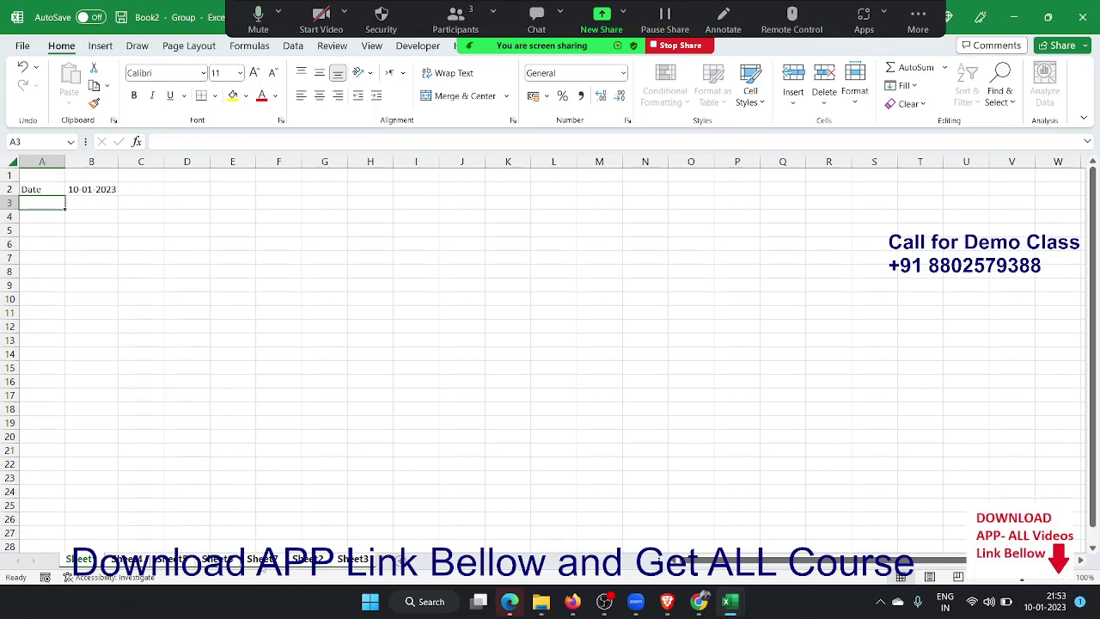
left_click(262, 560)
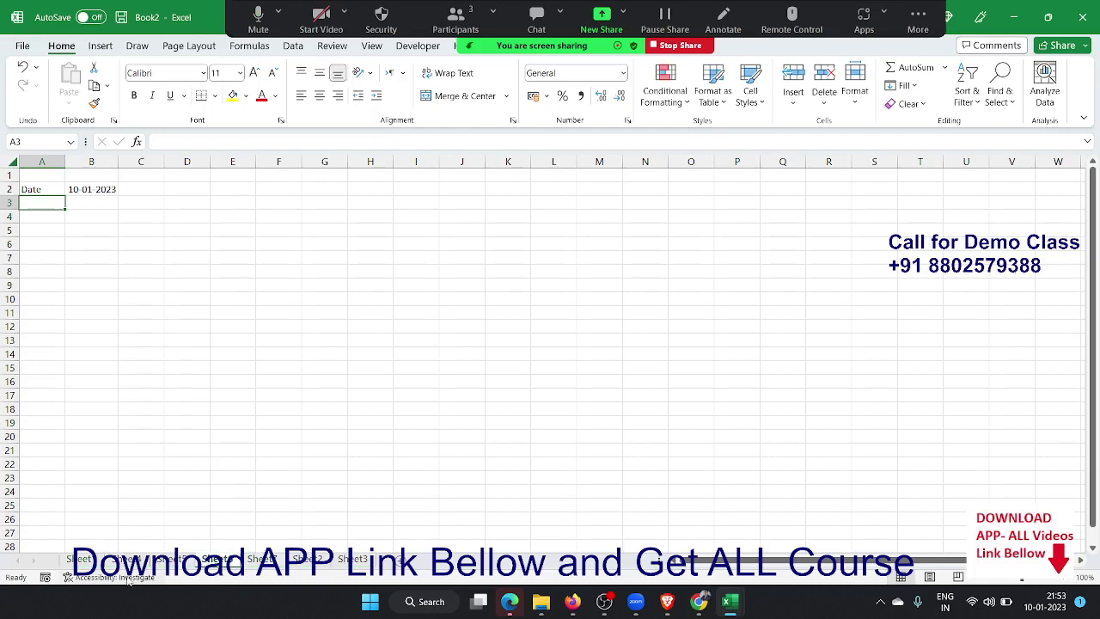
left_click(79, 559)
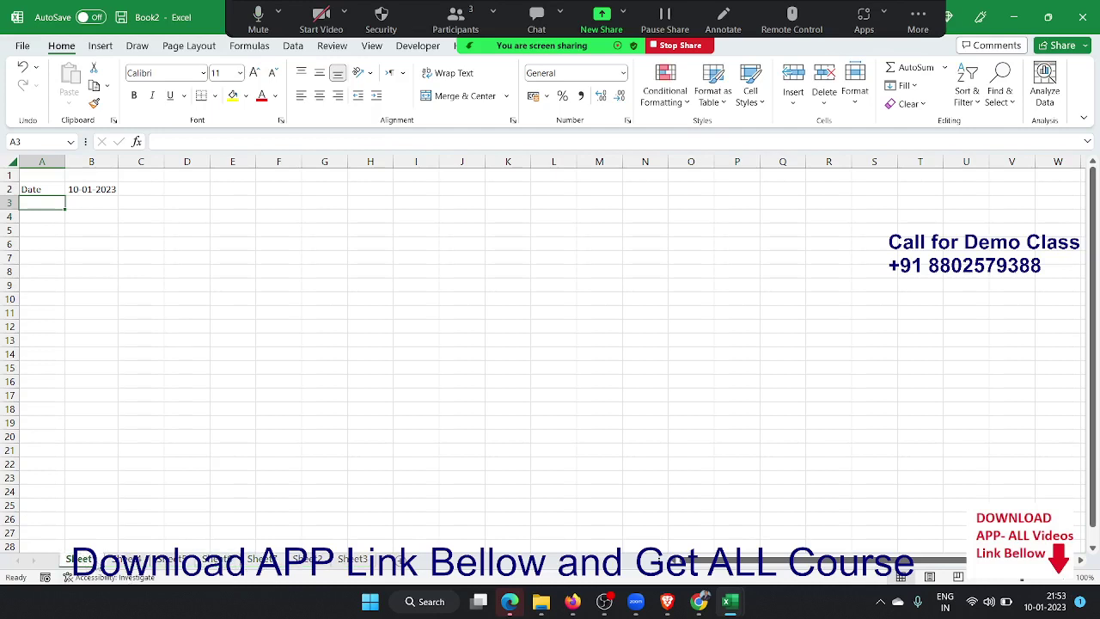
left_click(160, 560, "ctrl")
left_click(210, 559, "ctrl")
left_click(262, 559, "ctrl")
left_click(352, 559, "ctrl")
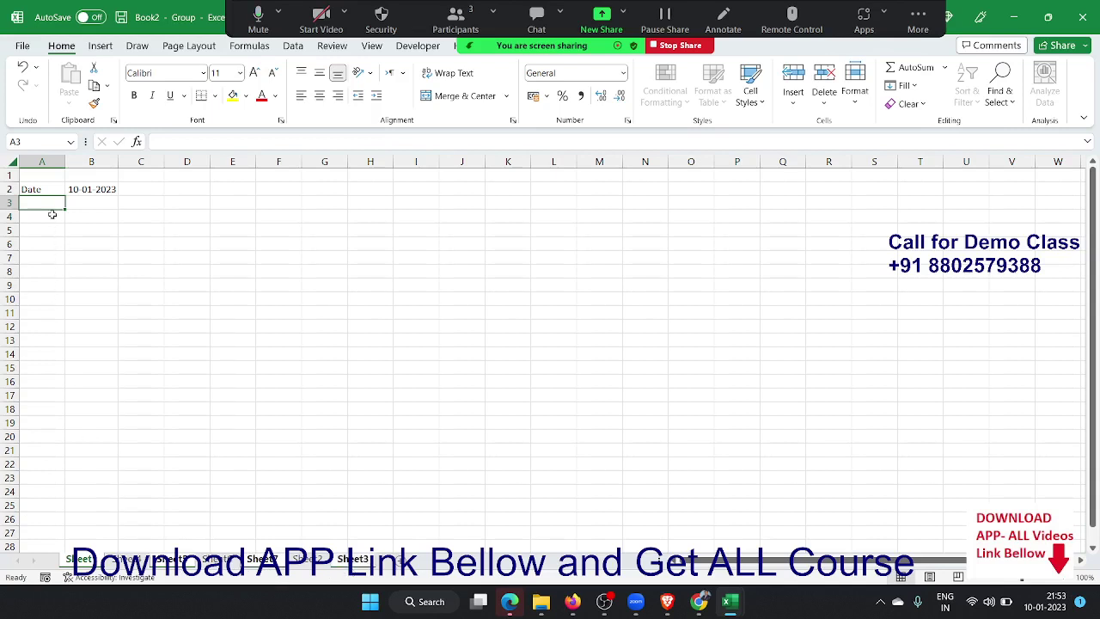
type("Ti")
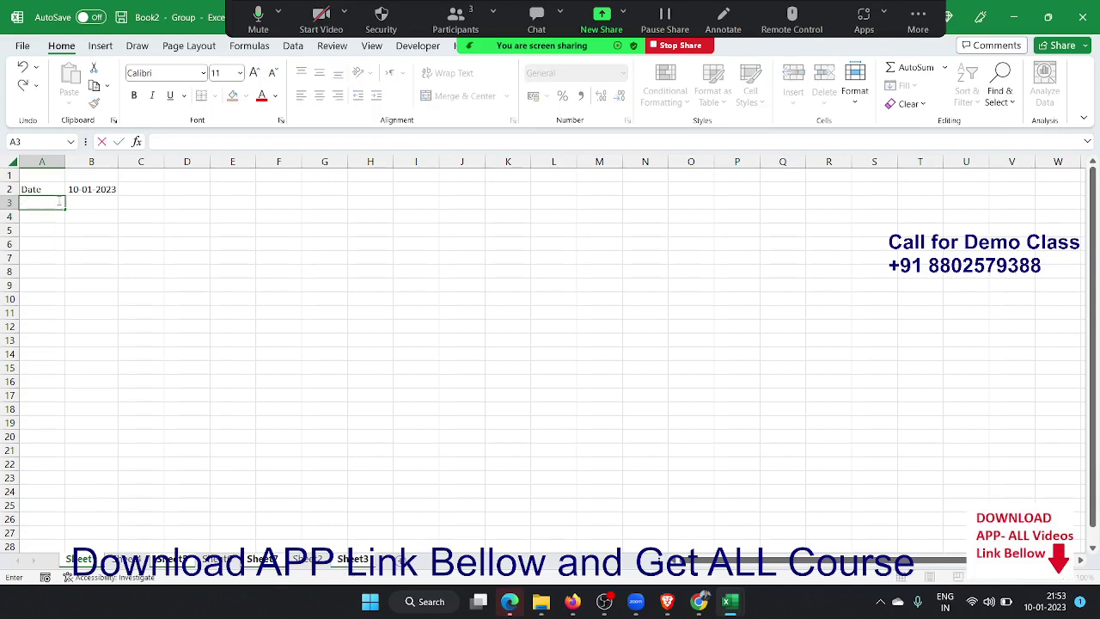
type("me")
key("Tab")
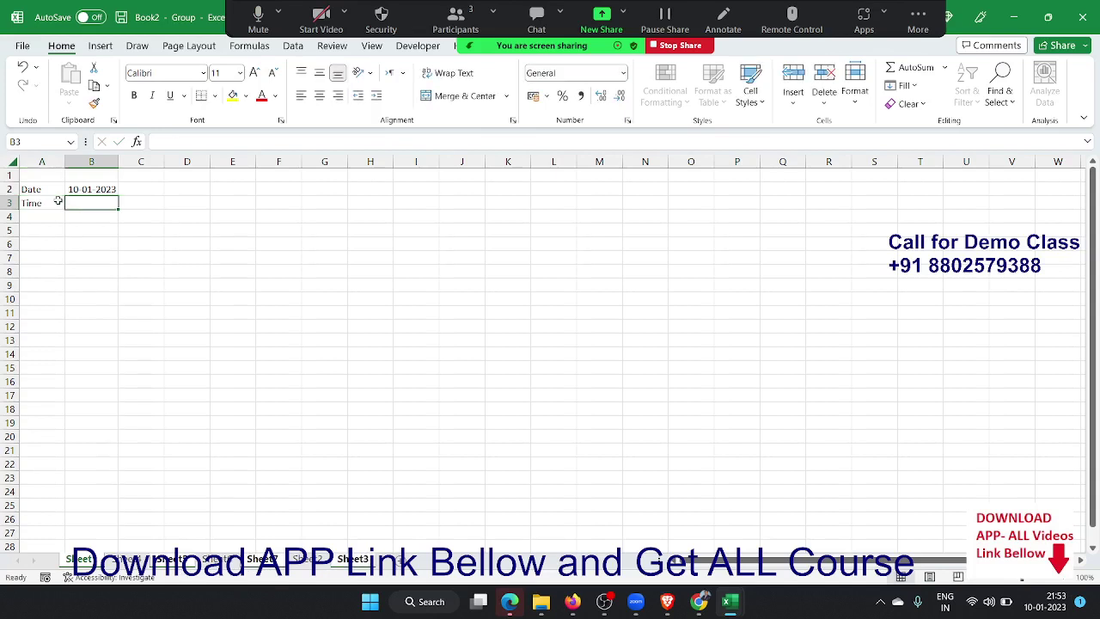
key("ctrl+semicolon")
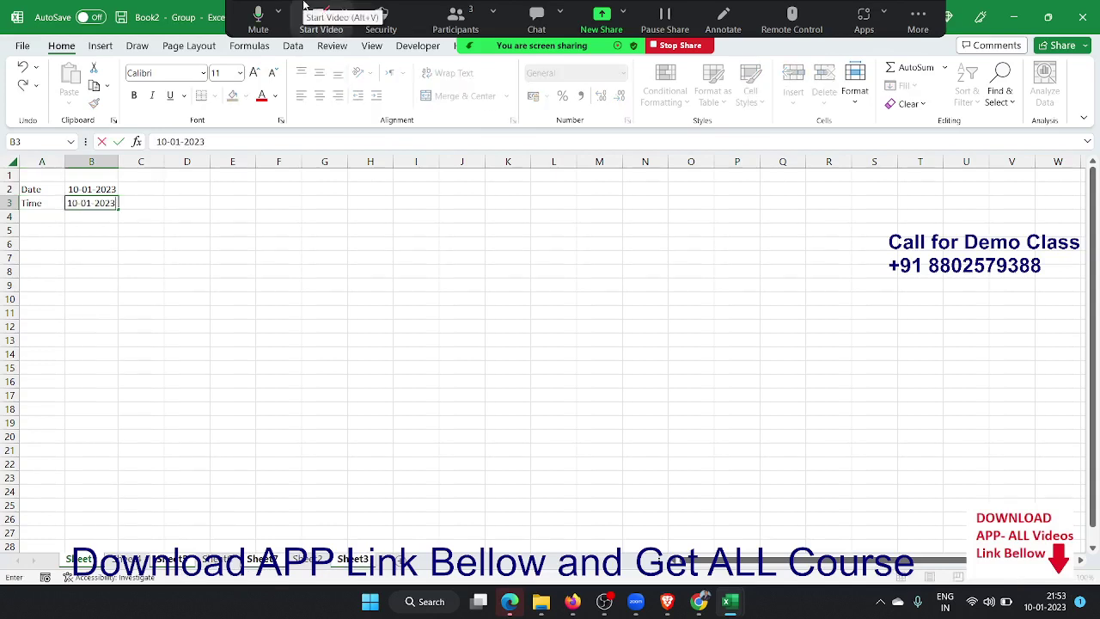
key("Escape")
key("ctrl+shift+semicolon")
key("Return")
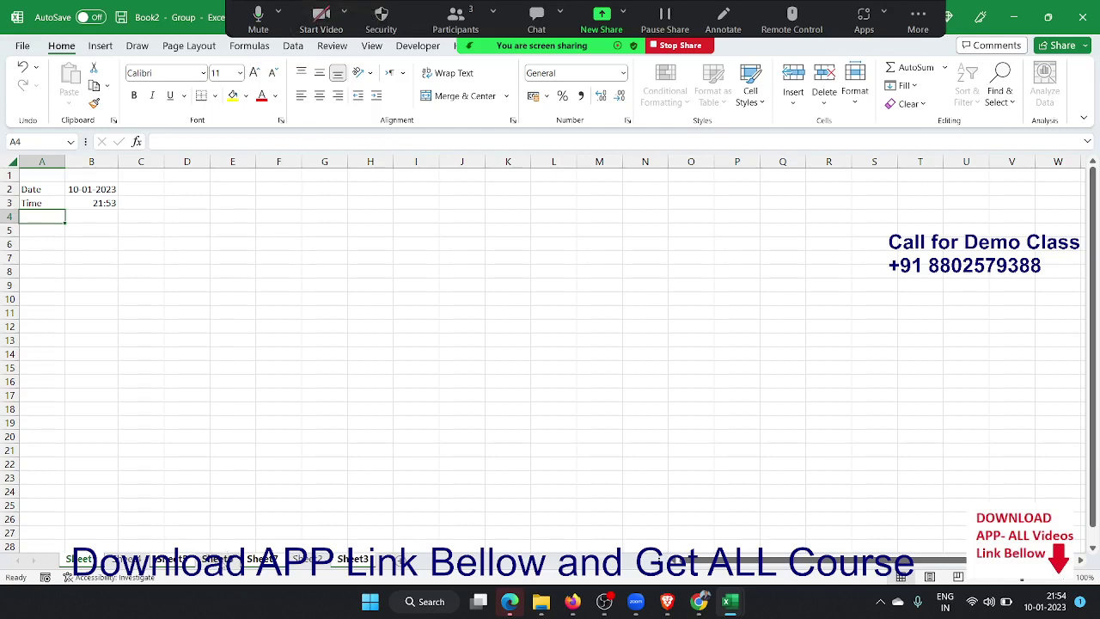
key("ctrl+z")
key("ctrl+z")
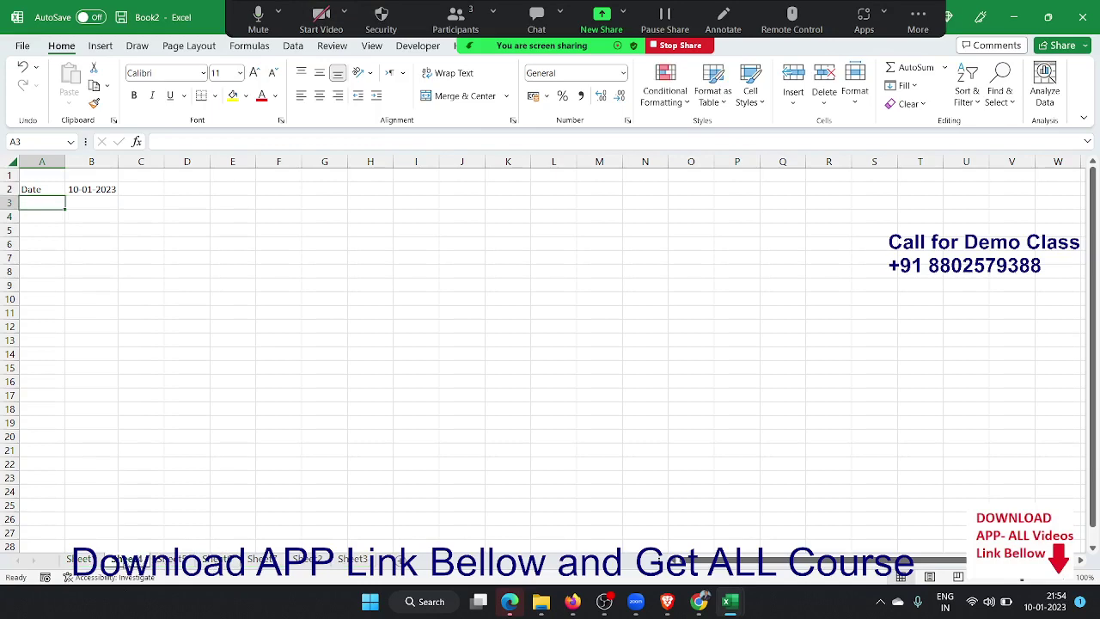
Switch to the other workbook and select the shortcut list L2:M11 on Selection Shortcuts.
left_click(90, 548)
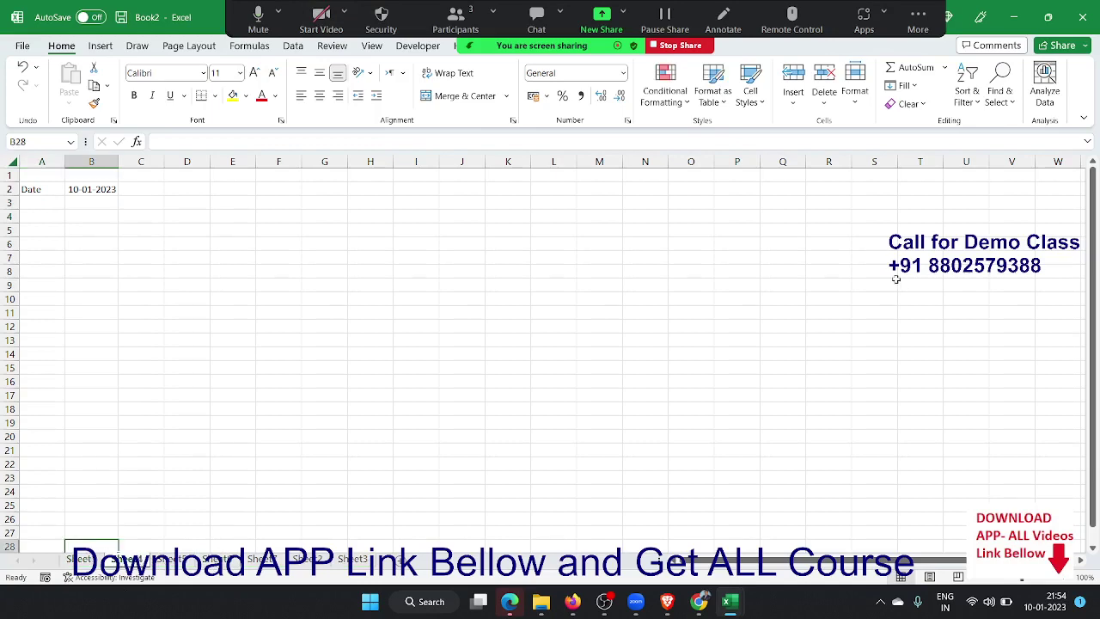
left_click(1014, 19)
left_click(313, 427)
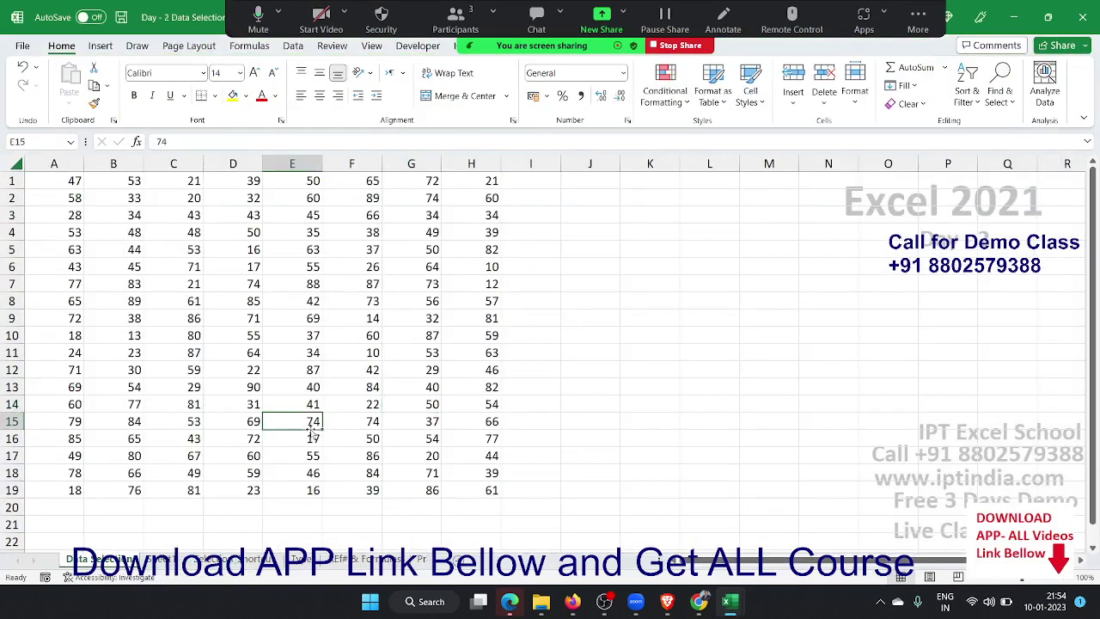
left_click(230, 559)
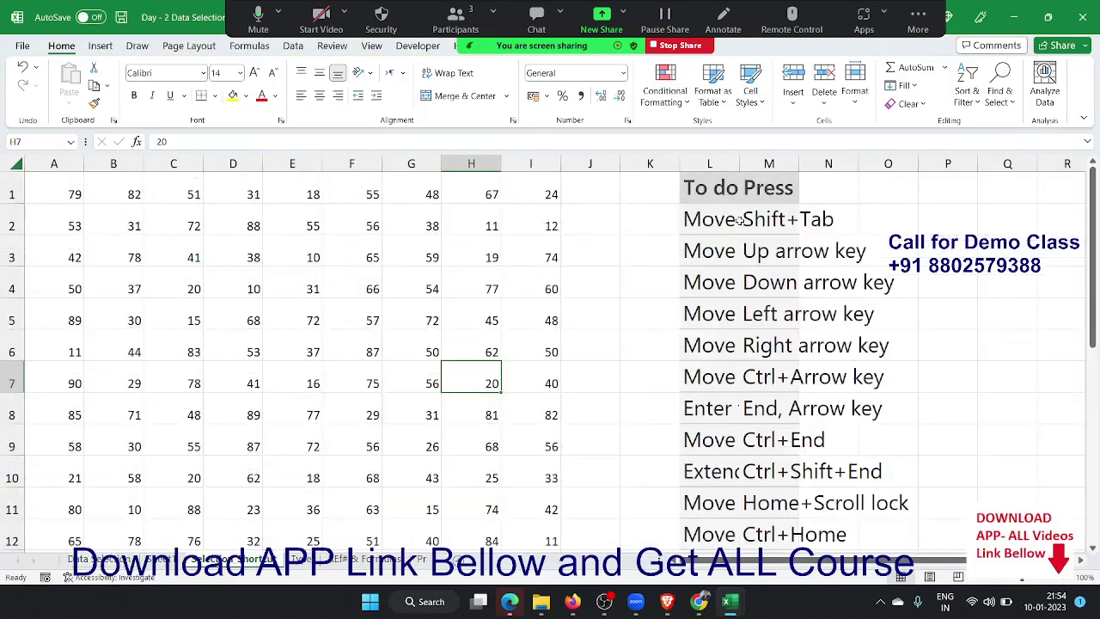
left_click_drag(739, 219, 729, 498)
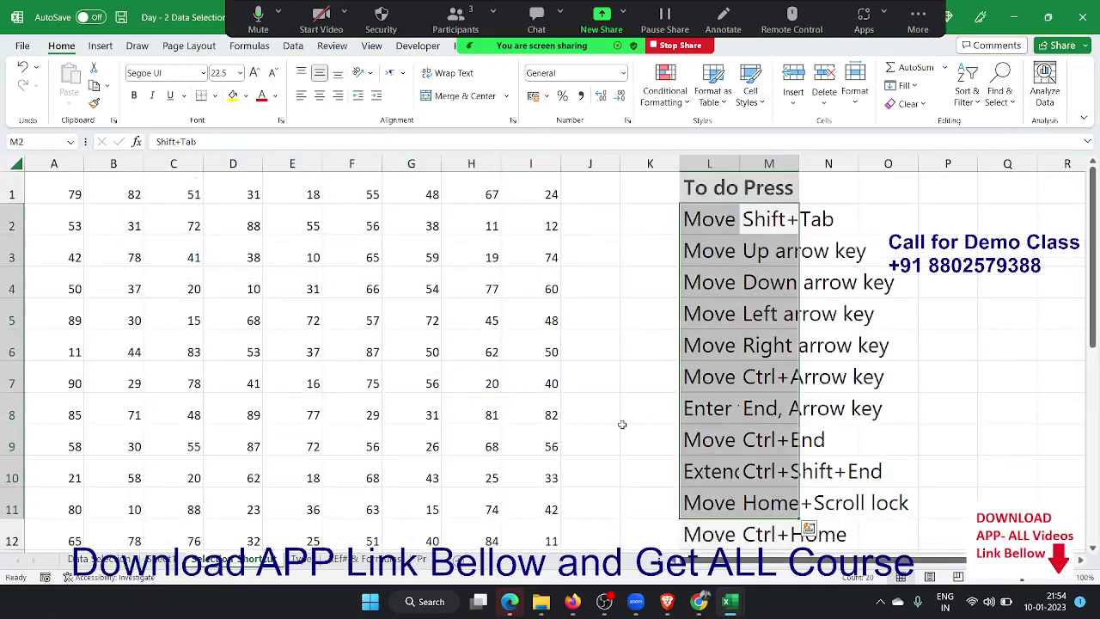
Clear the Type sheet and enter a person's full name in A1.
left_click(302, 560)
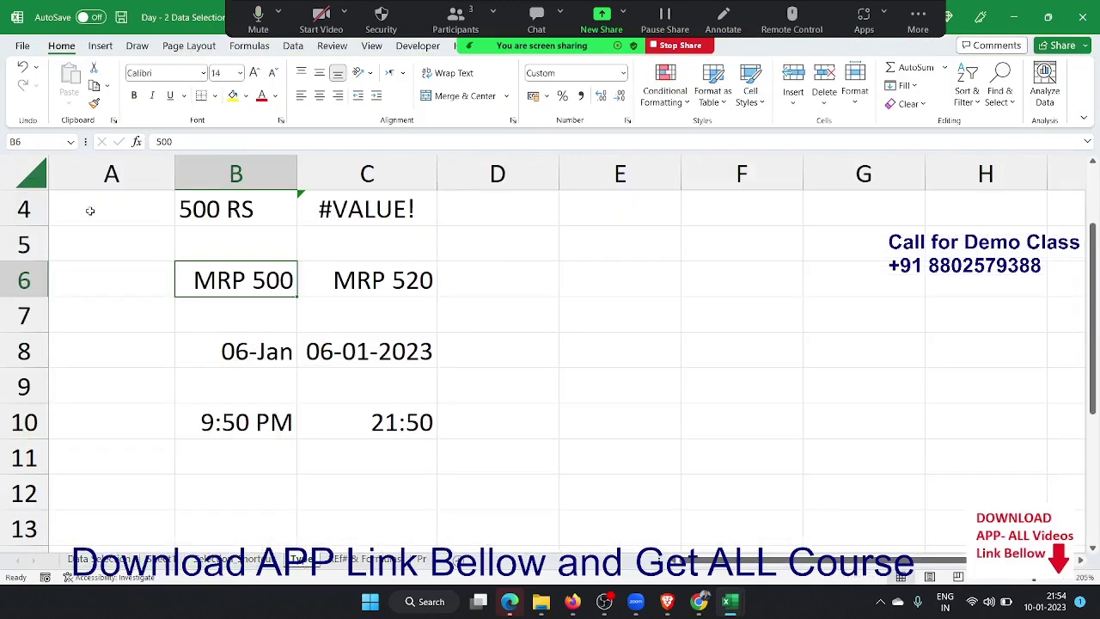
scroll(89, 211, "up", 1)
left_click(36, 174)
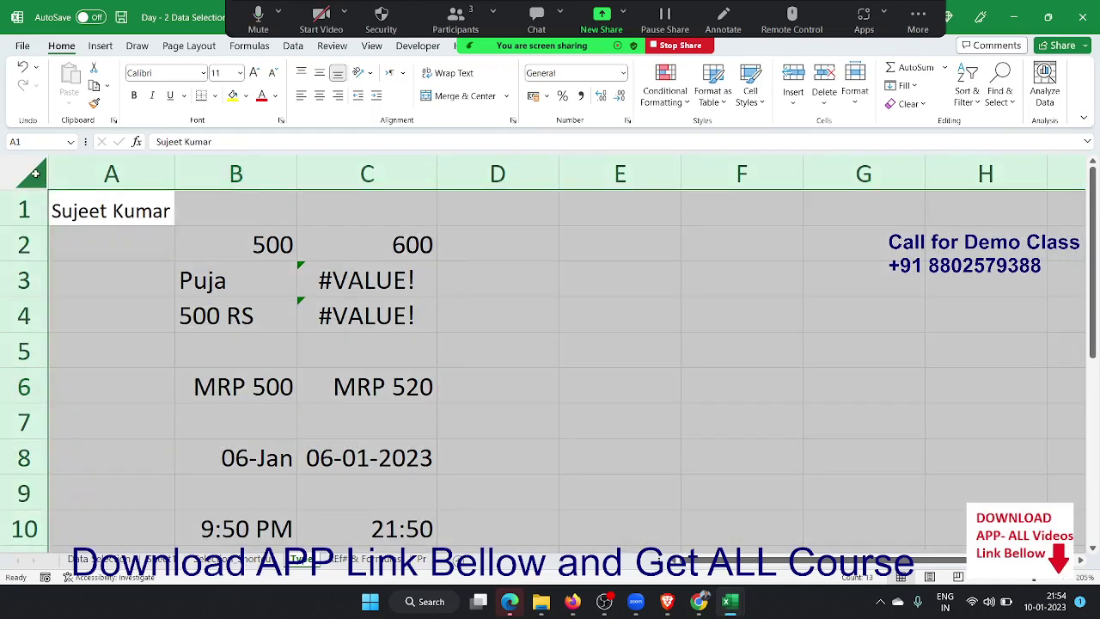
key("ctrl+minus")
key("ctrl+Home")
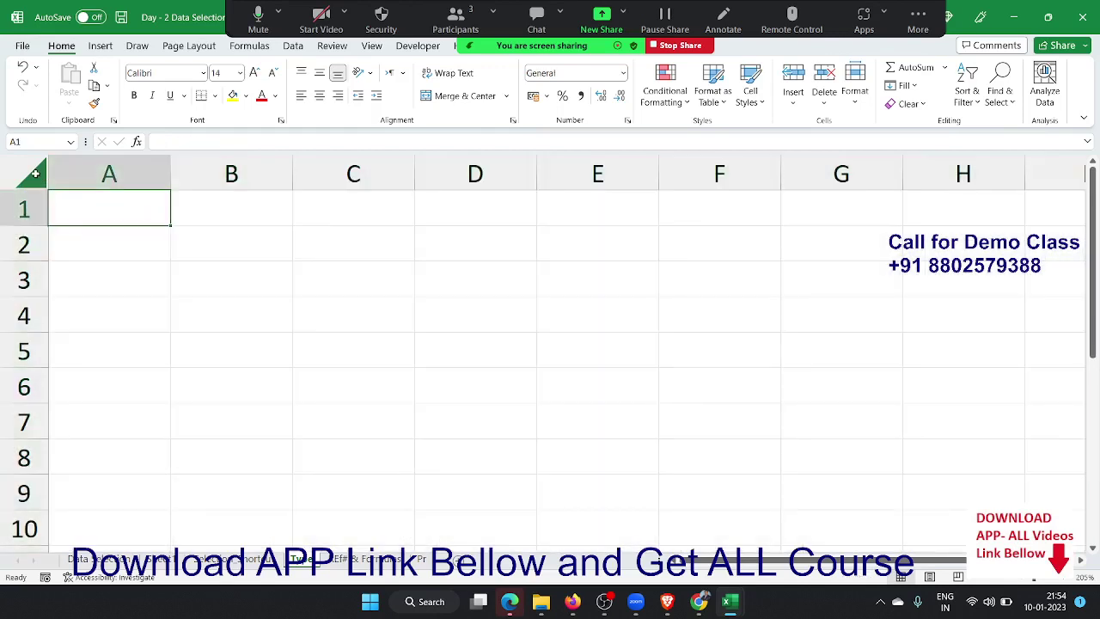
key("Right")
key("Left")
type("Sujeet")
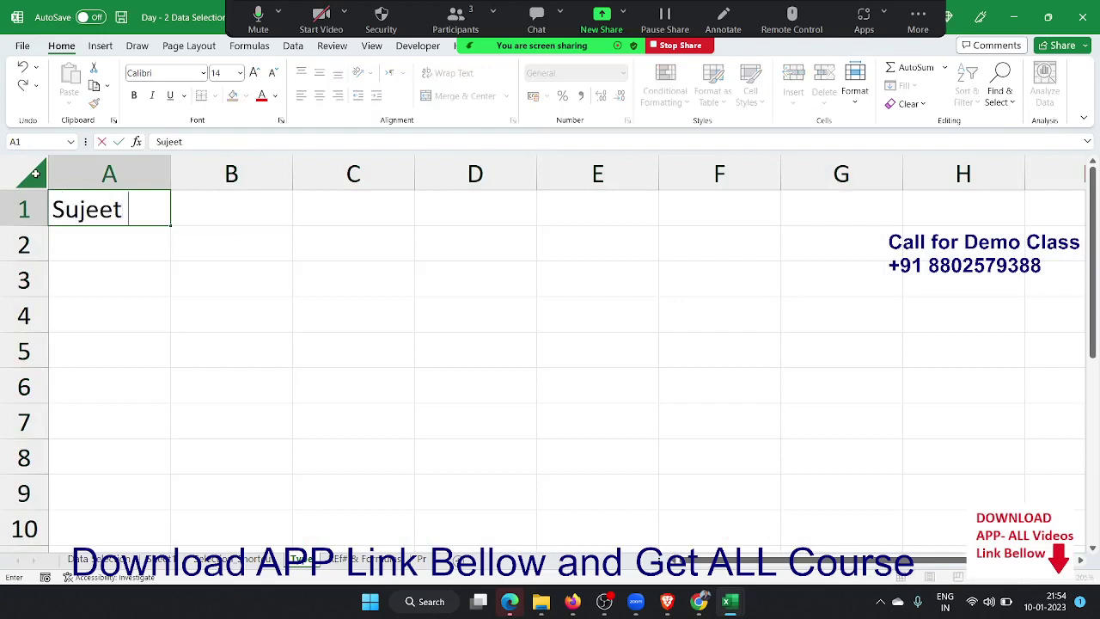
type(" Kumar")
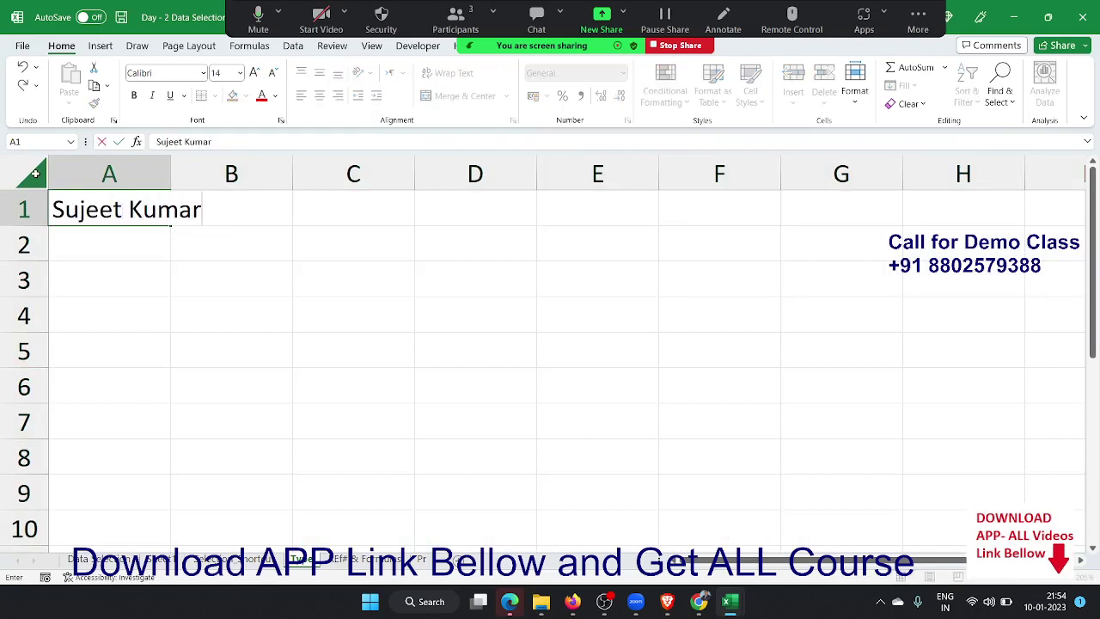
key("Return")
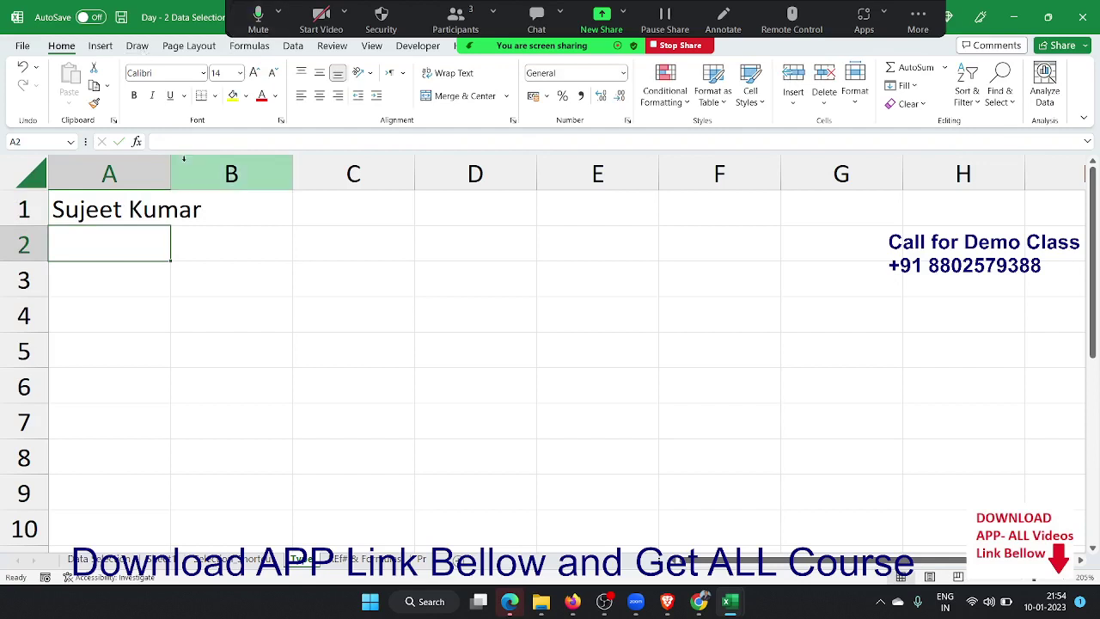
Enter 414 in B1, then inspect the name in A1 without changing it.
left_click_drag(169, 167, 168, 167)
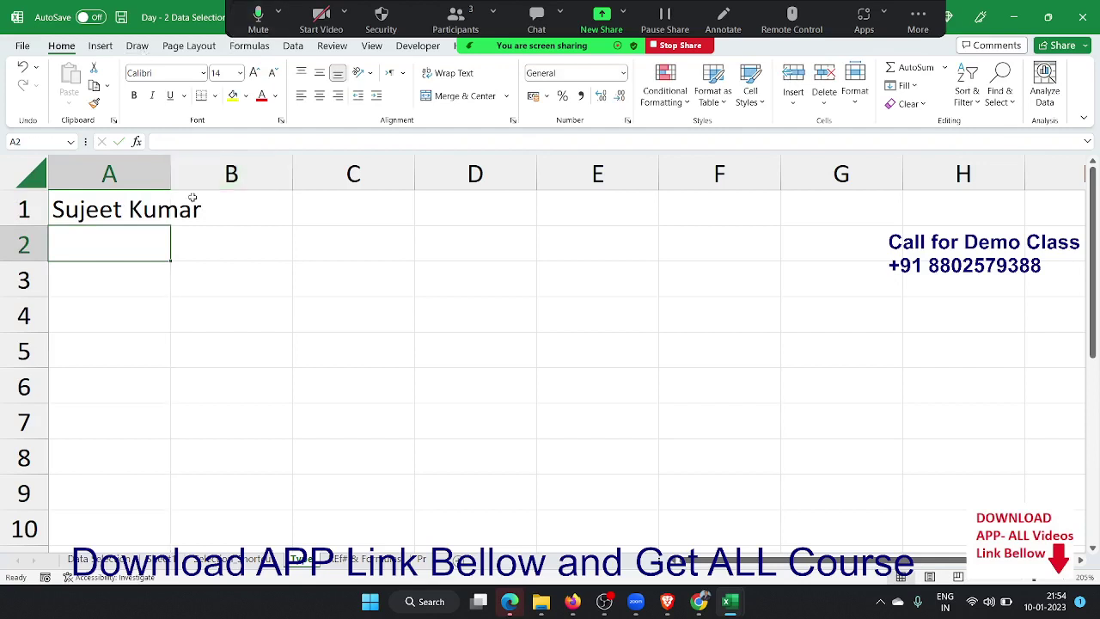
left_click(191, 208)
type("414")
key("Return")
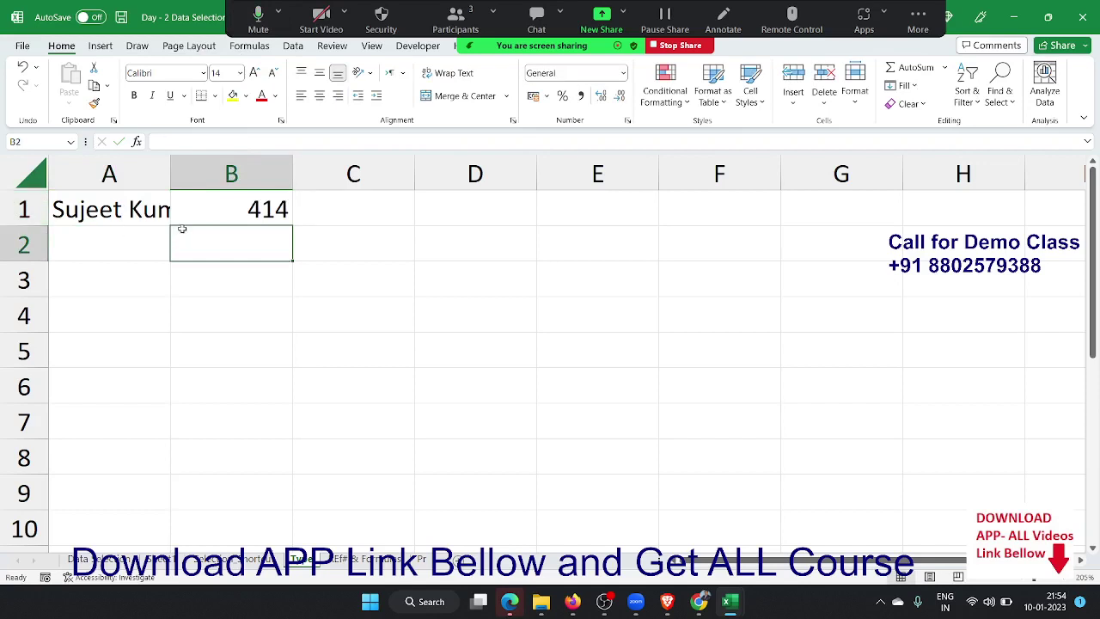
left_click(163, 214)
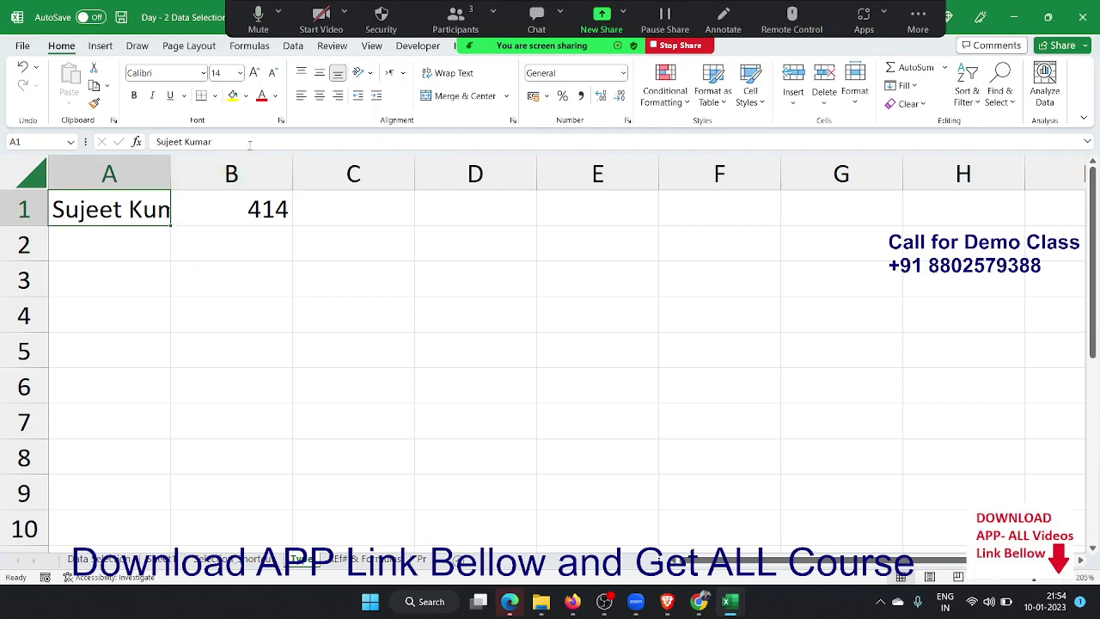
left_click_drag(214, 142, 157, 142)
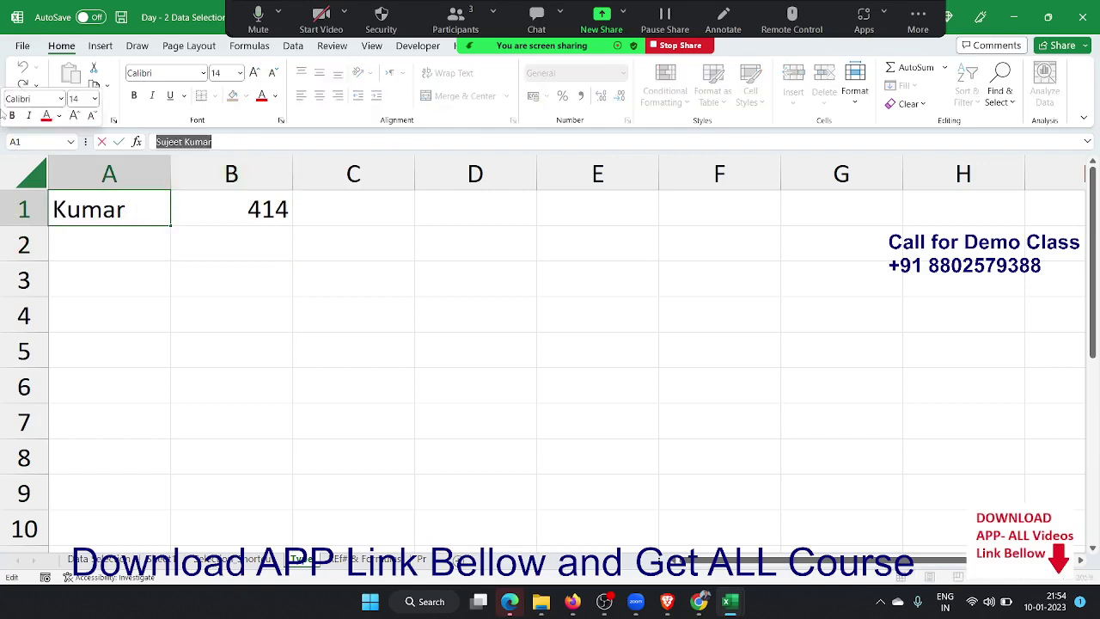
key("Escape")
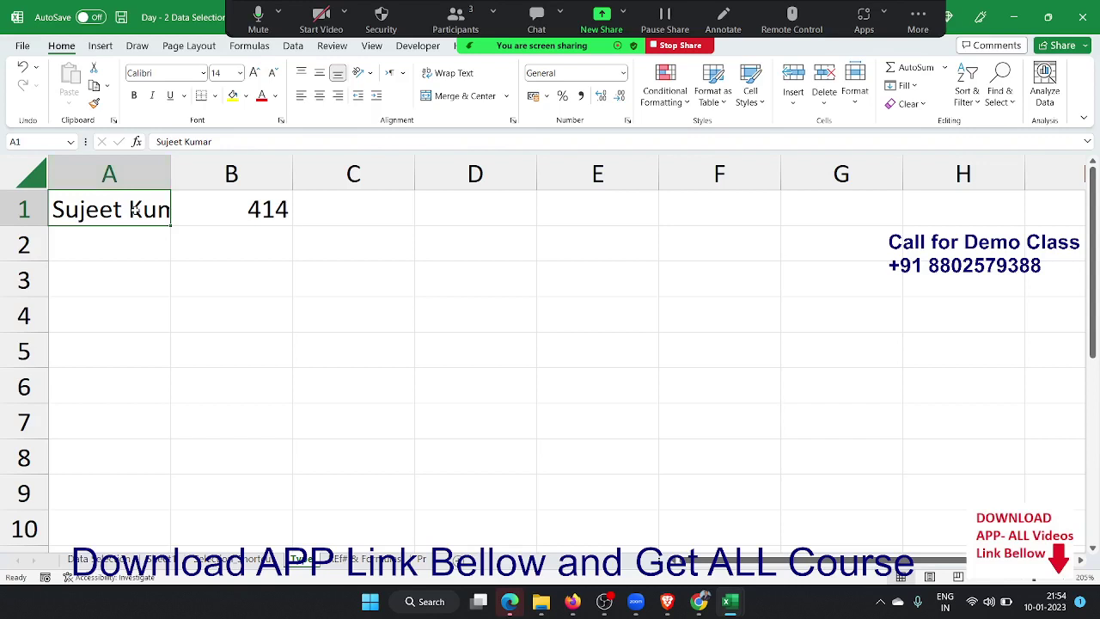
left_click(245, 217)
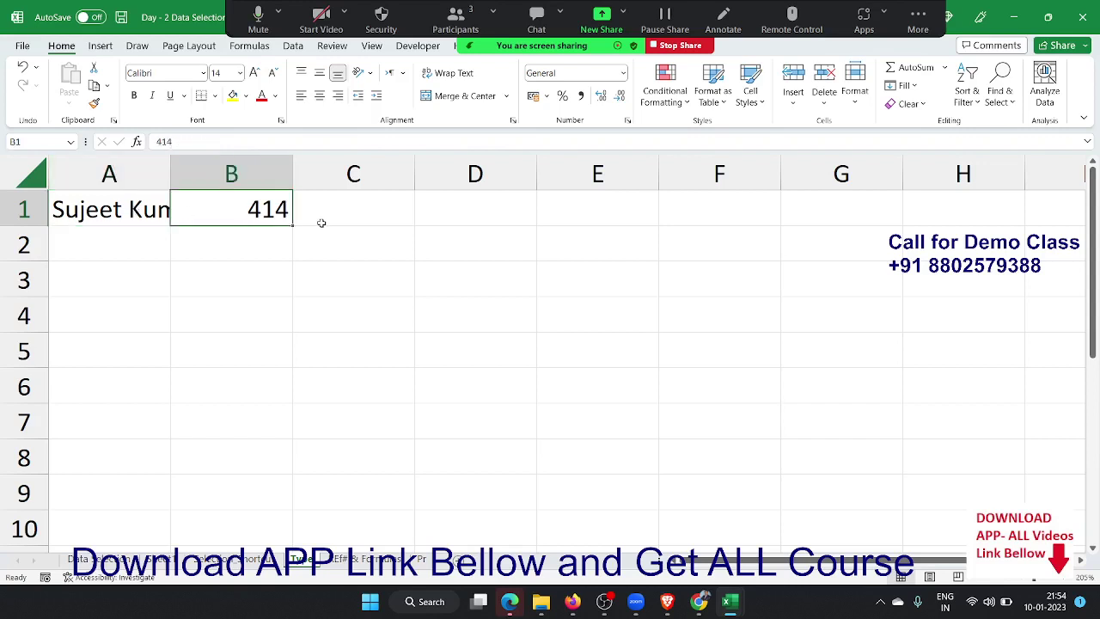
Enter 5000 in cell C3.
left_click(322, 223)
left_click(278, 215)
left_click(94, 198)
left_click(245, 215)
left_click(358, 251)
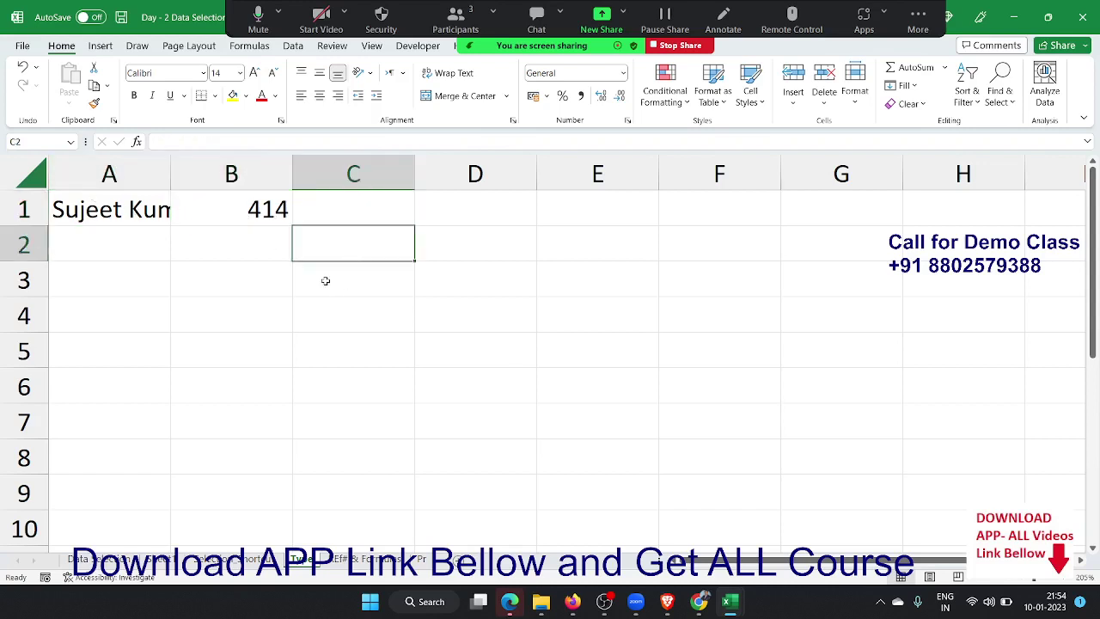
left_click(321, 273)
type("50")
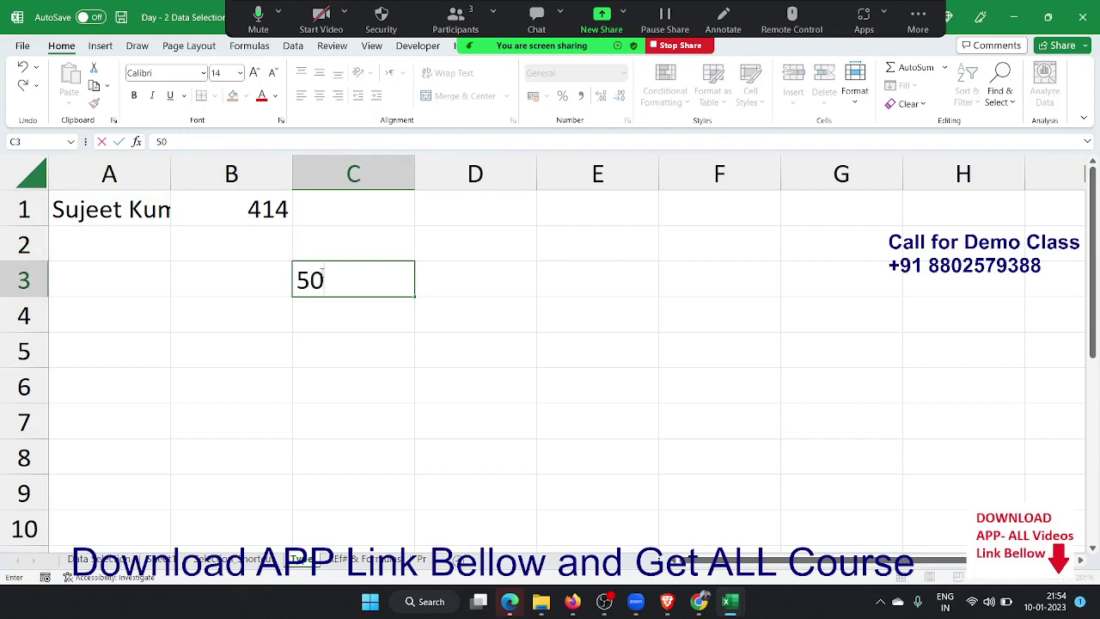
type("00")
key("Return")
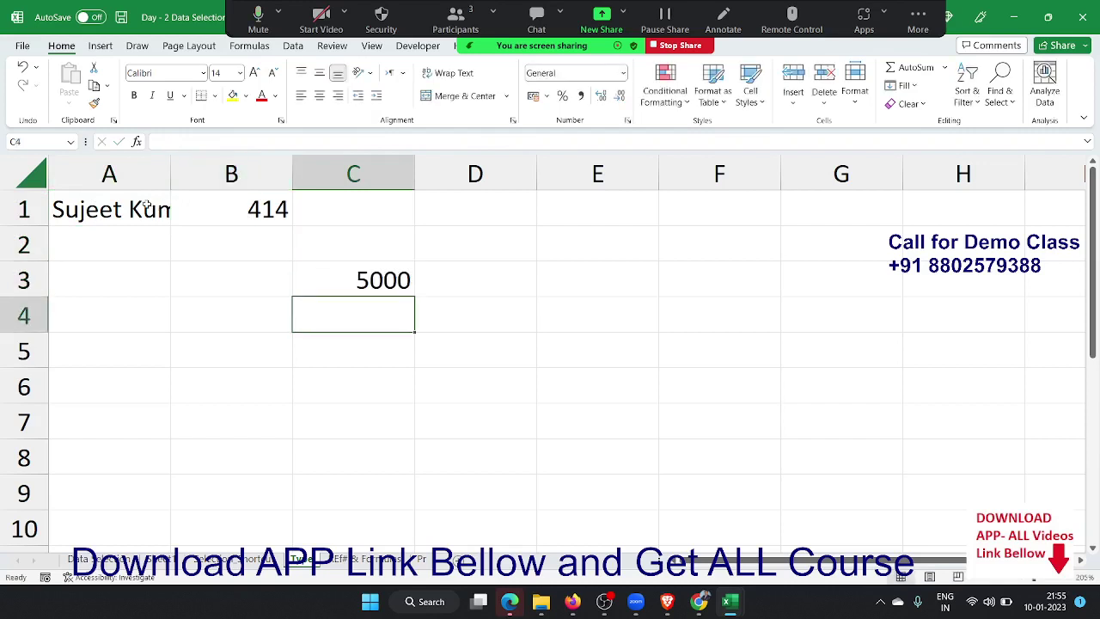
Widen column A to fit the name and replace C3's value with 652.
left_click(151, 206)
left_click_drag(172, 172, 207, 175)
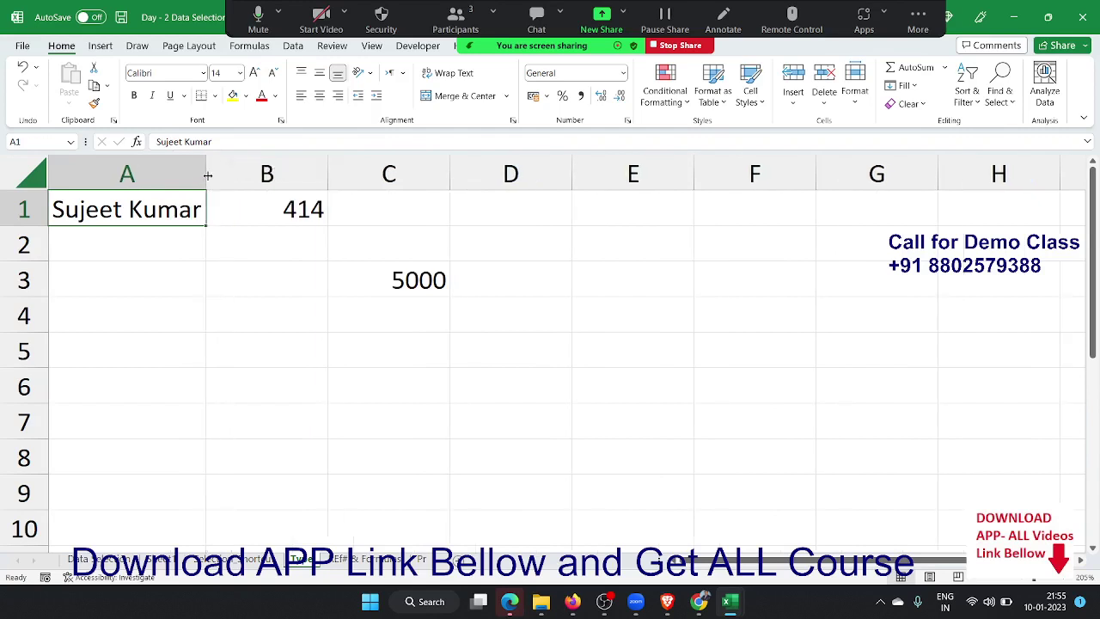
left_click(435, 281)
type("65")
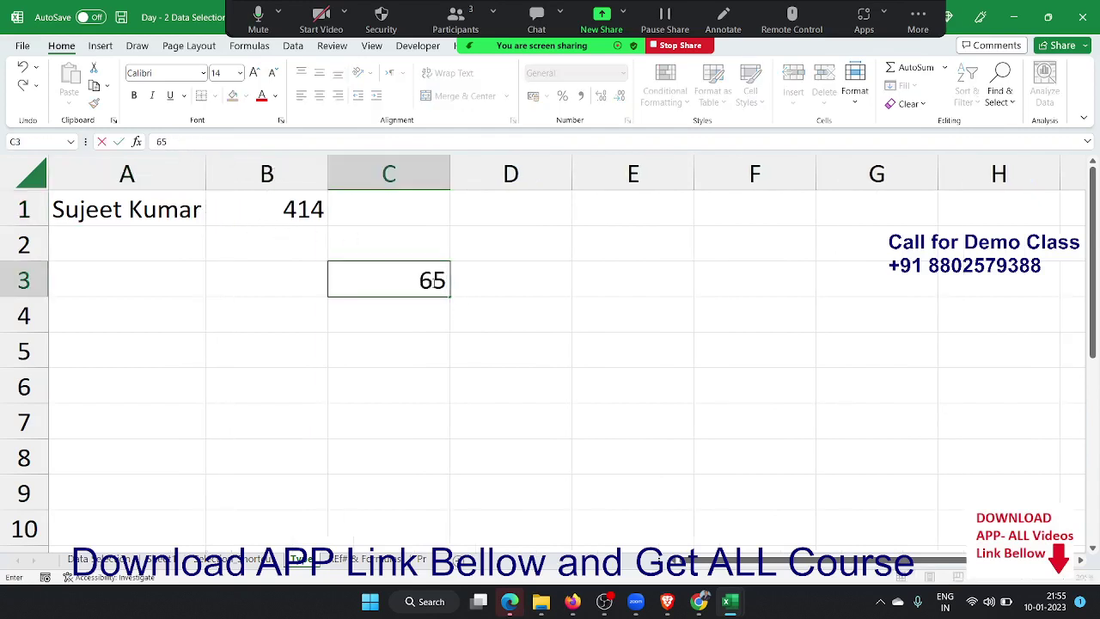
type("2")
key("Return")
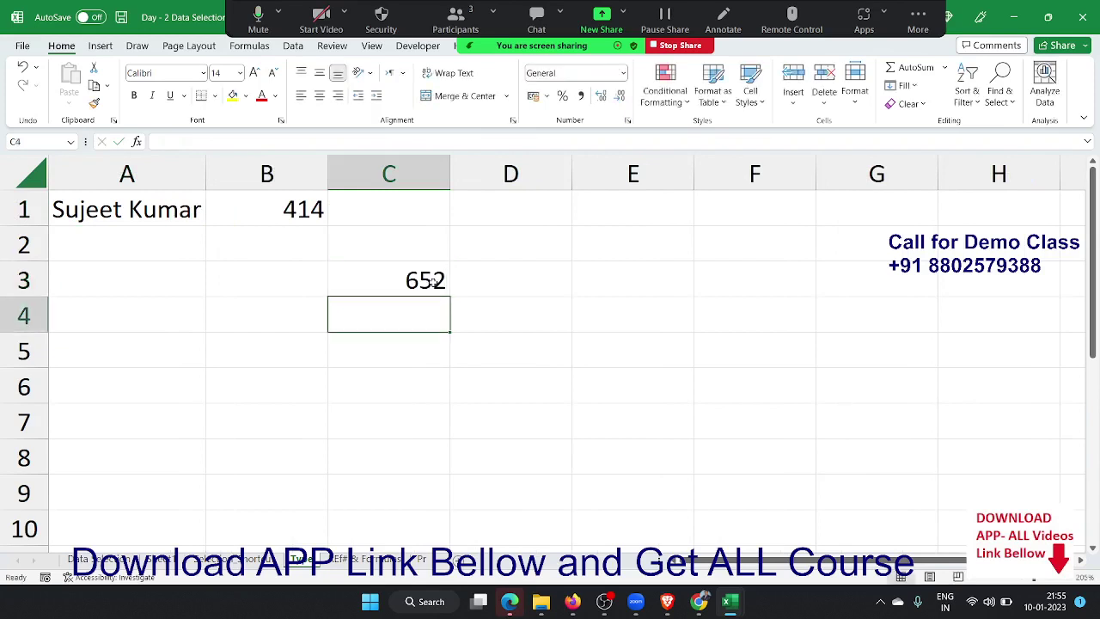
left_click(435, 281)
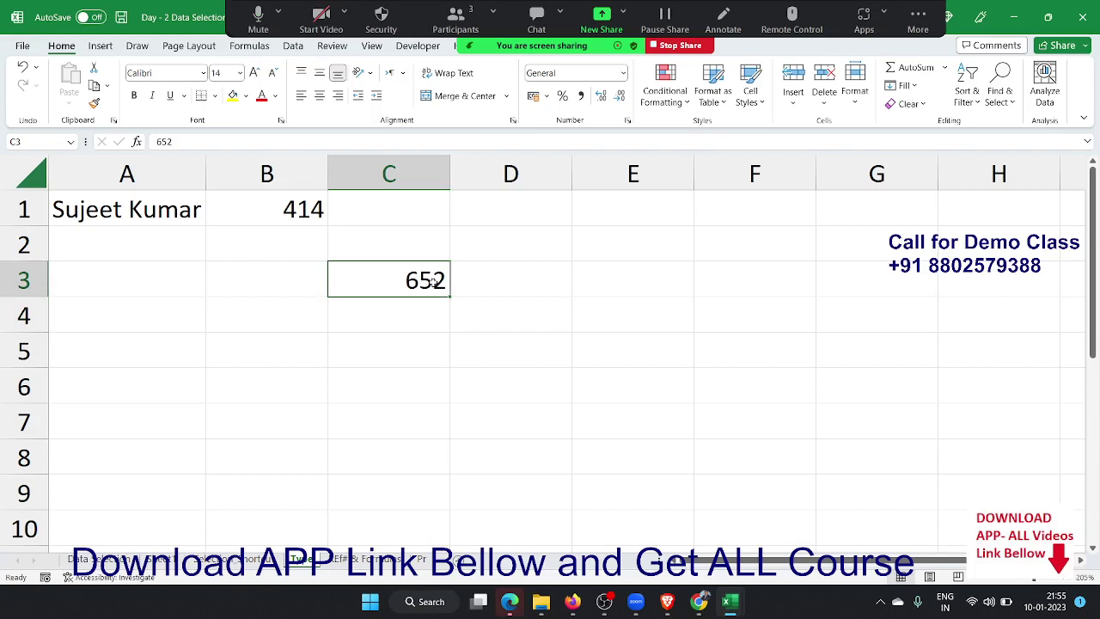
key("Return")
Enter a name in C4 and '1545 as text in C5, then show the participant list.
type("pu")
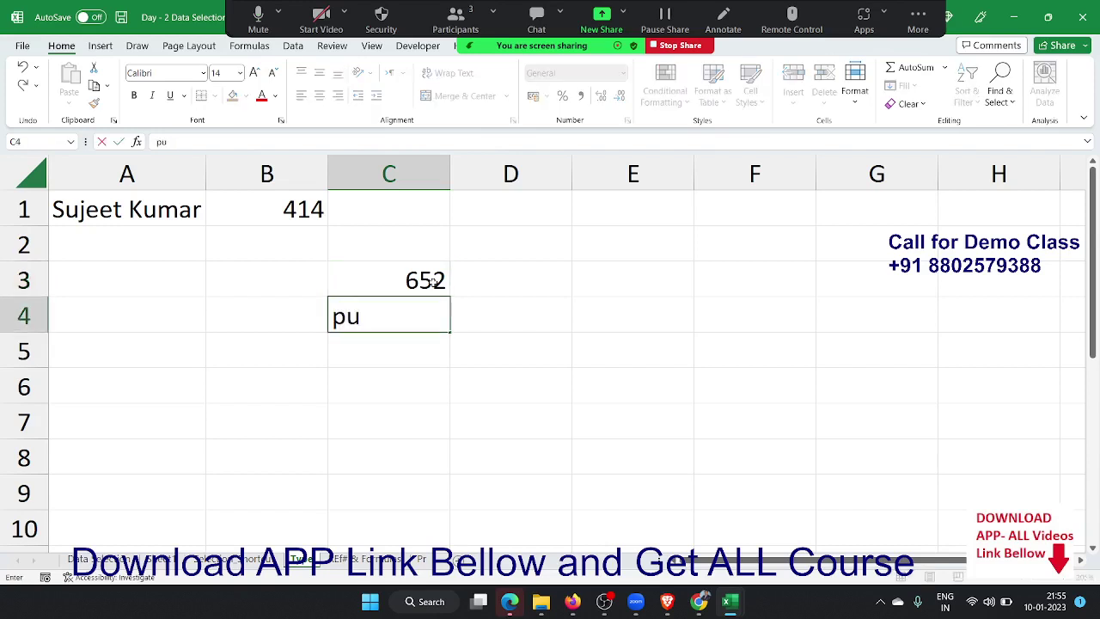
type("ja")
key("Return")
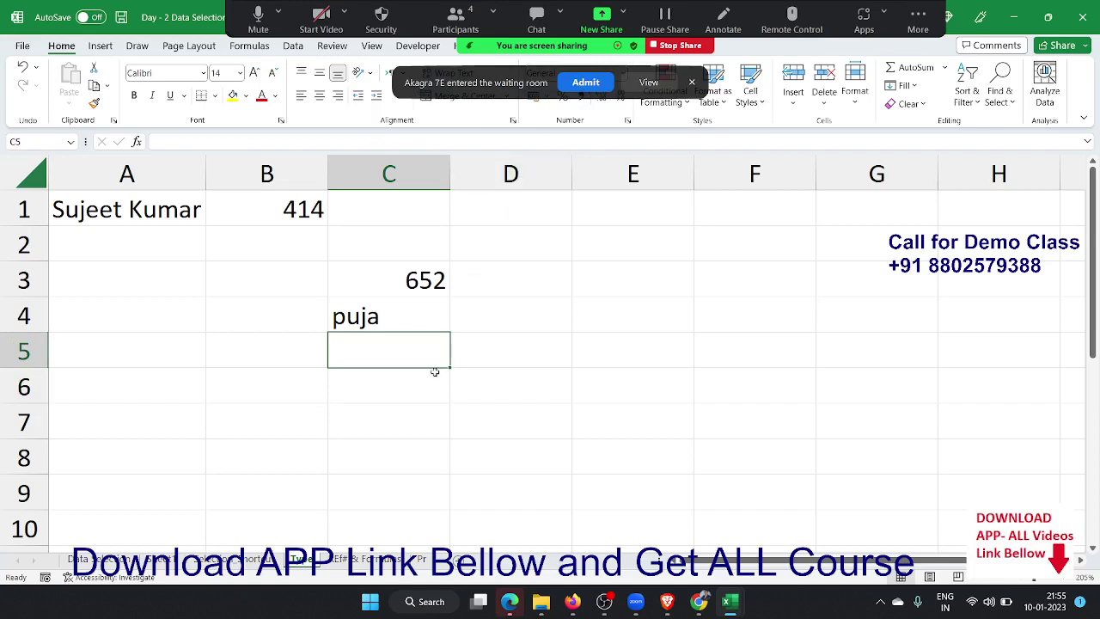
type("'1")
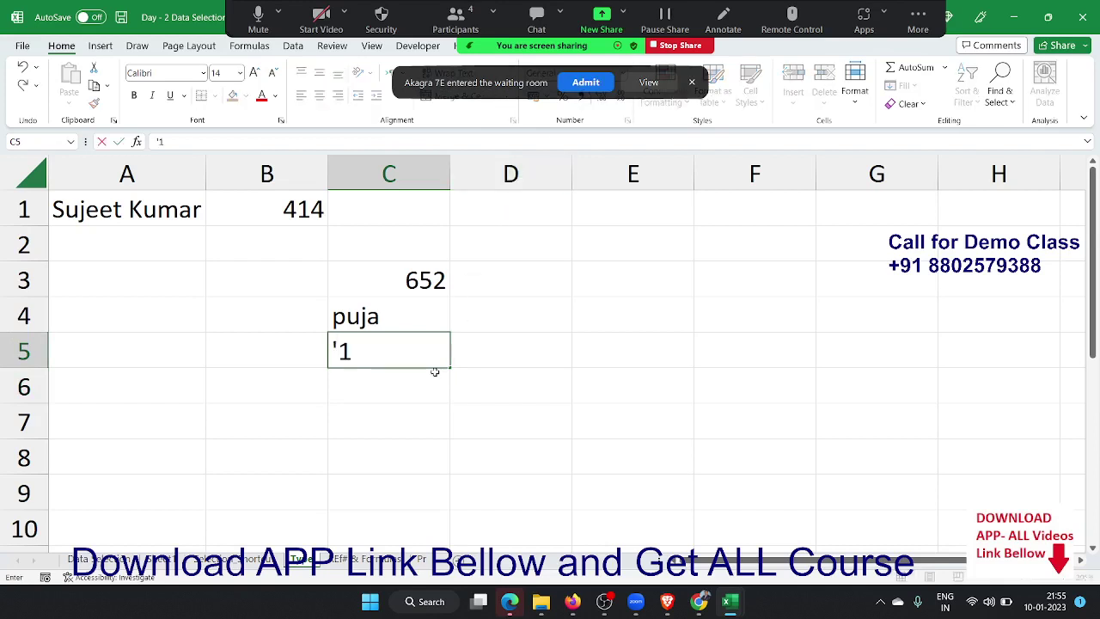
type("545")
key("Return")
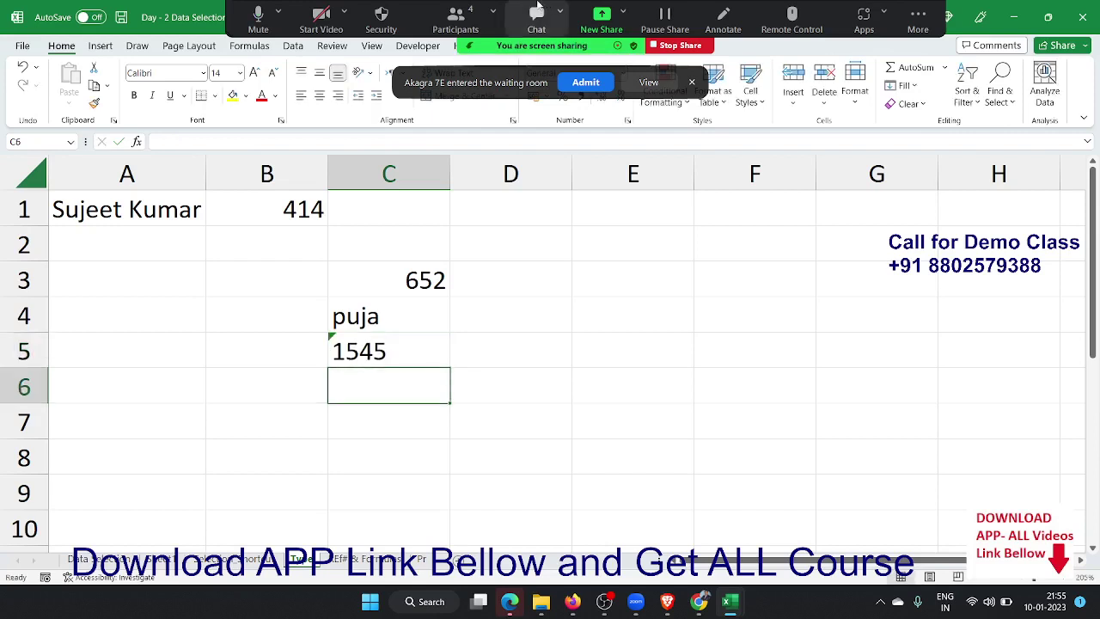
left_click(456, 17)
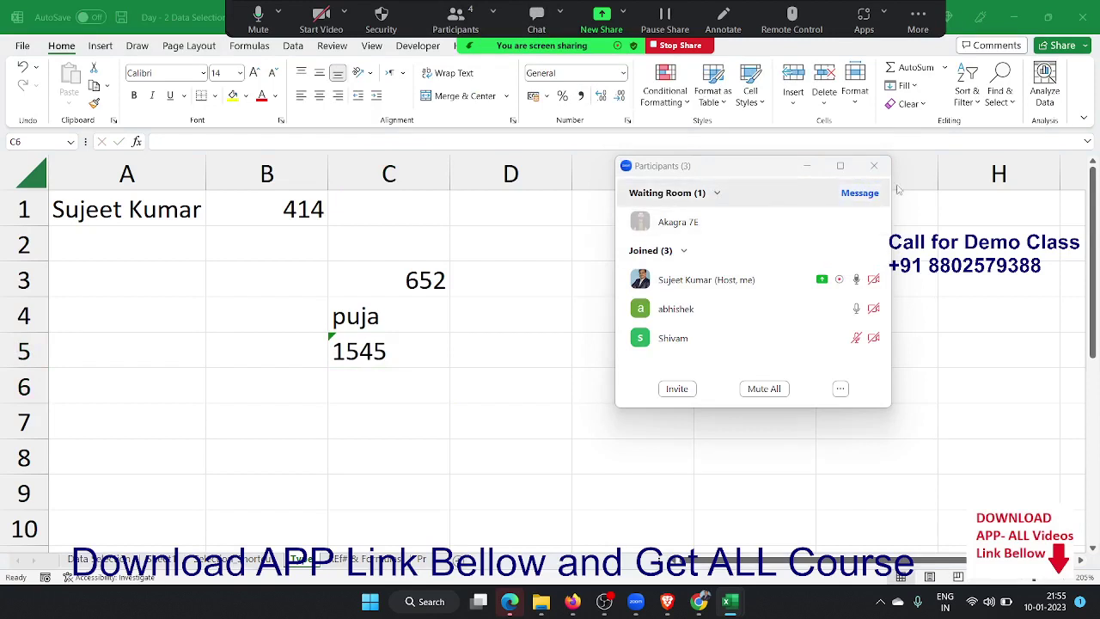
Close the participant list and put =SUM(C5) in D5, which returns 0.
left_click(874, 166)
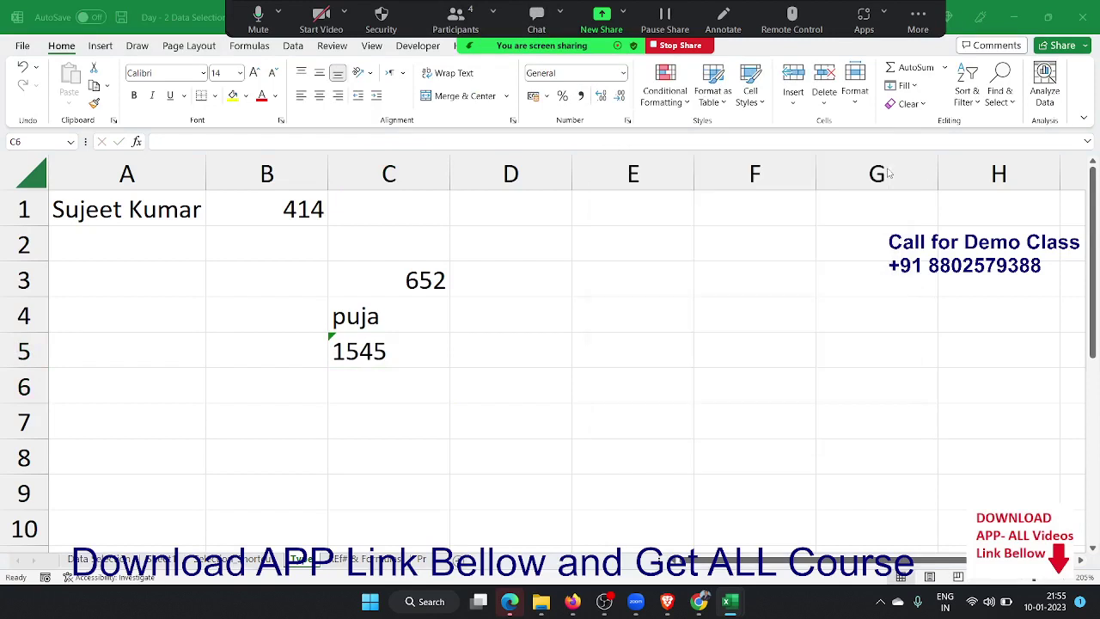
left_click(397, 349)
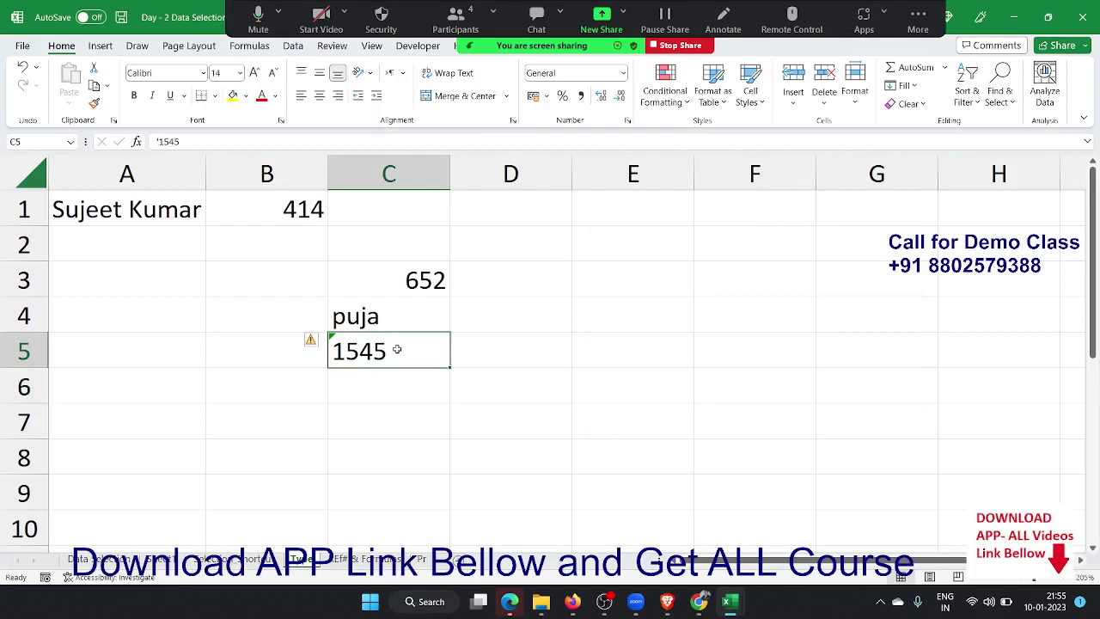
left_click(494, 351)
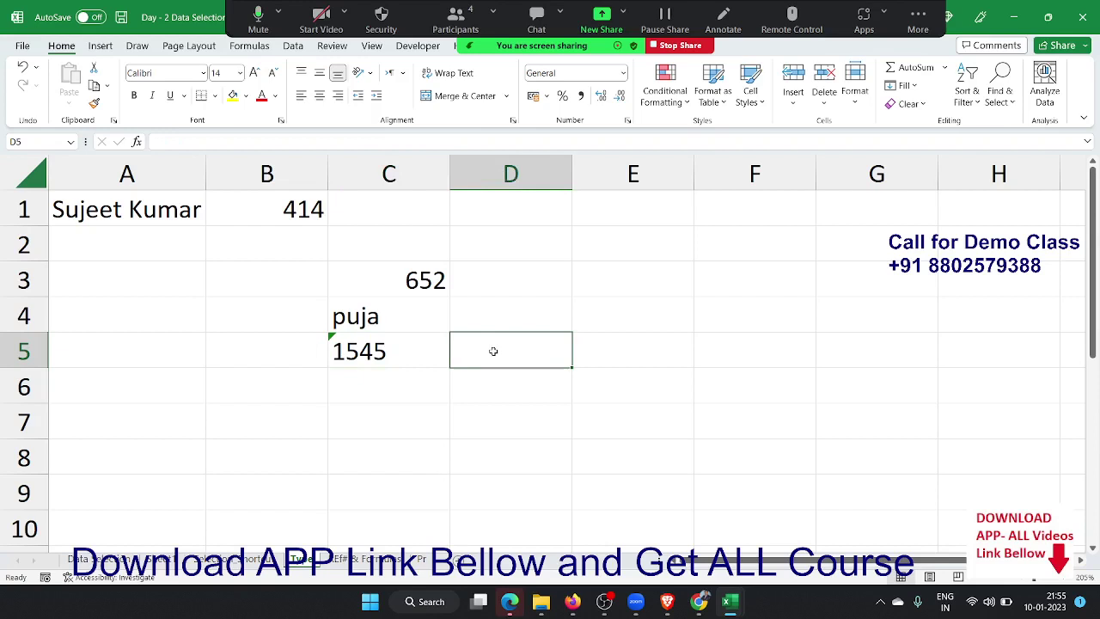
type("=sum")
key("Tab")
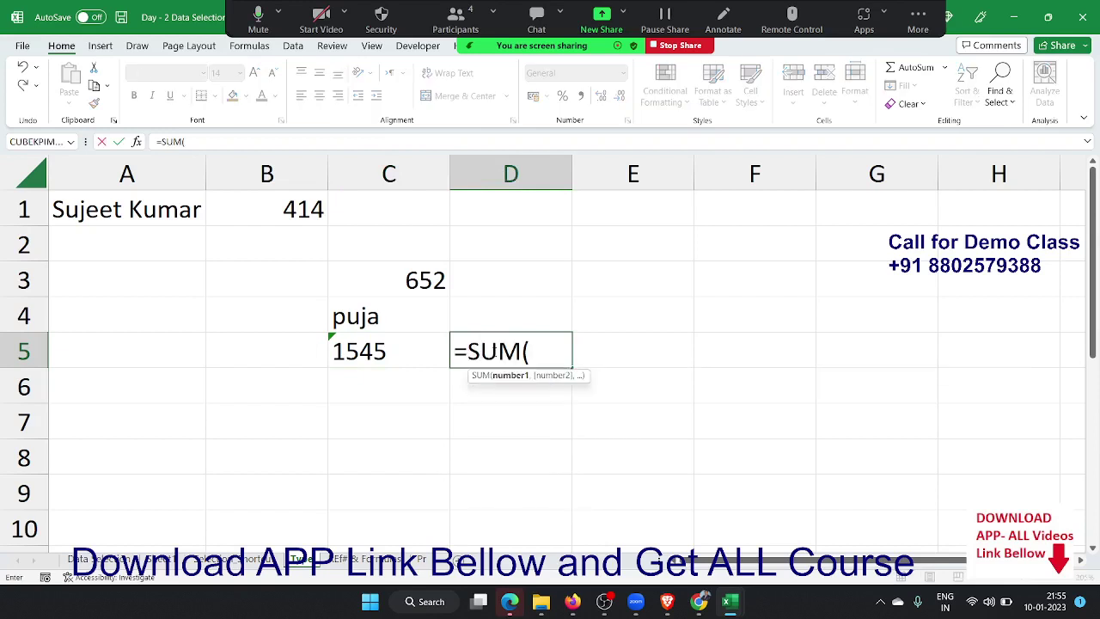
key("Left")
key("Return")
left_click(493, 351)
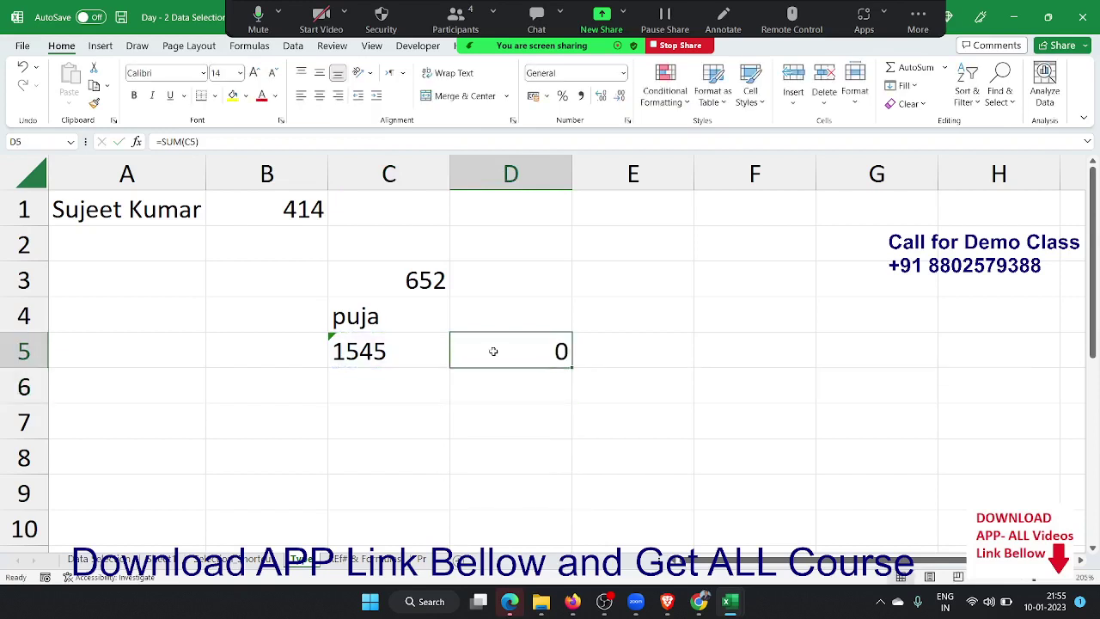
Enter the text 15224sas in cell B6.
key("Left")
key("Left")
key("Left")
key("Down")
key("Right")
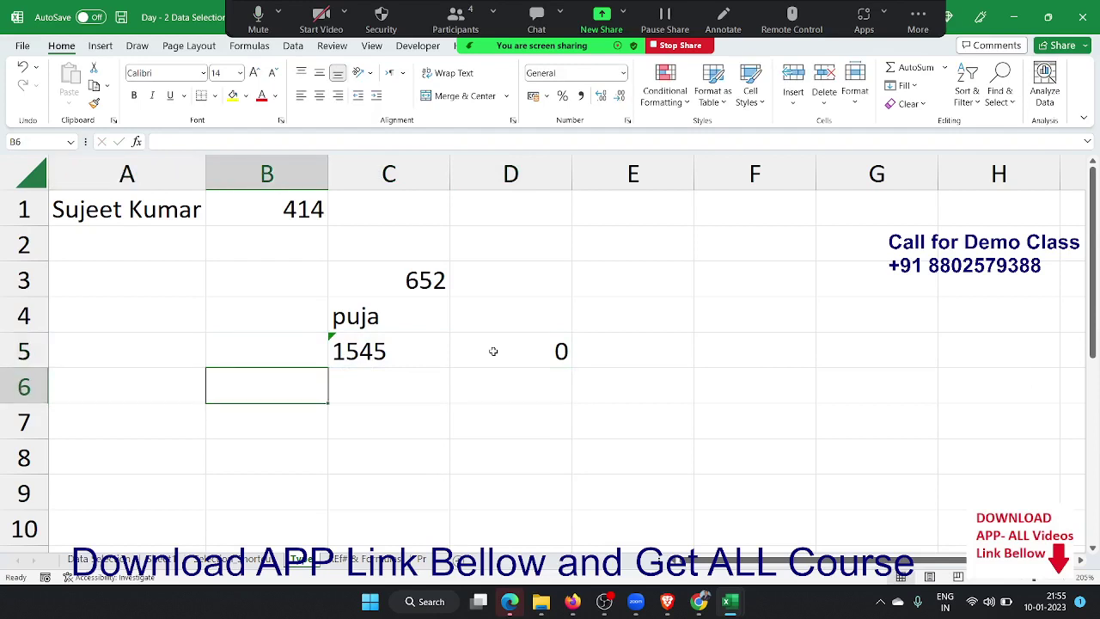
type("15224")
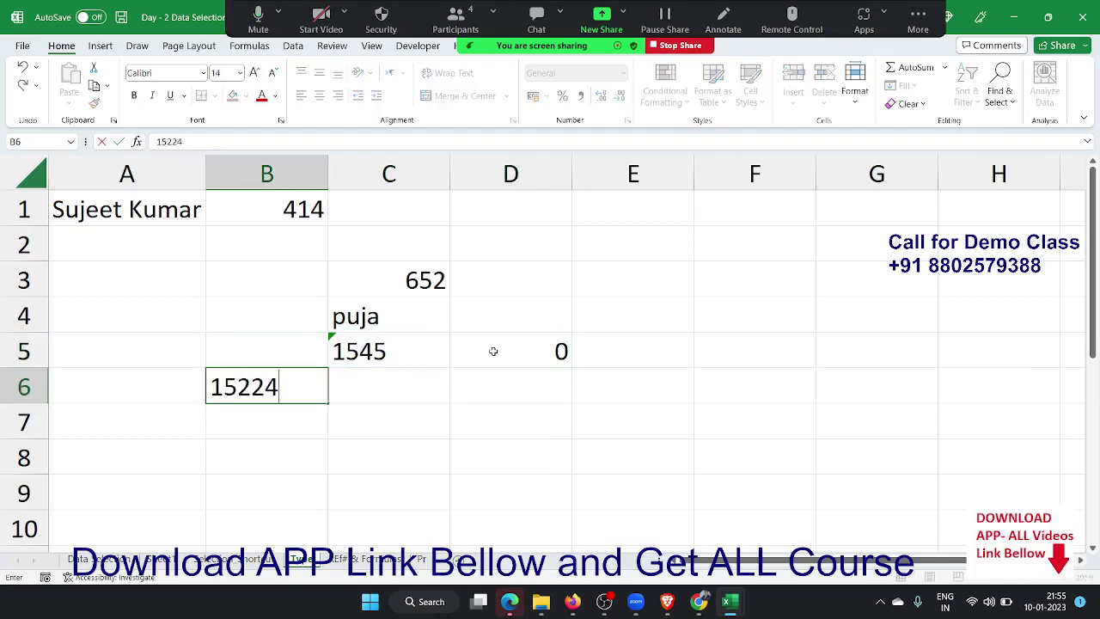
type("sas")
key("Tab")
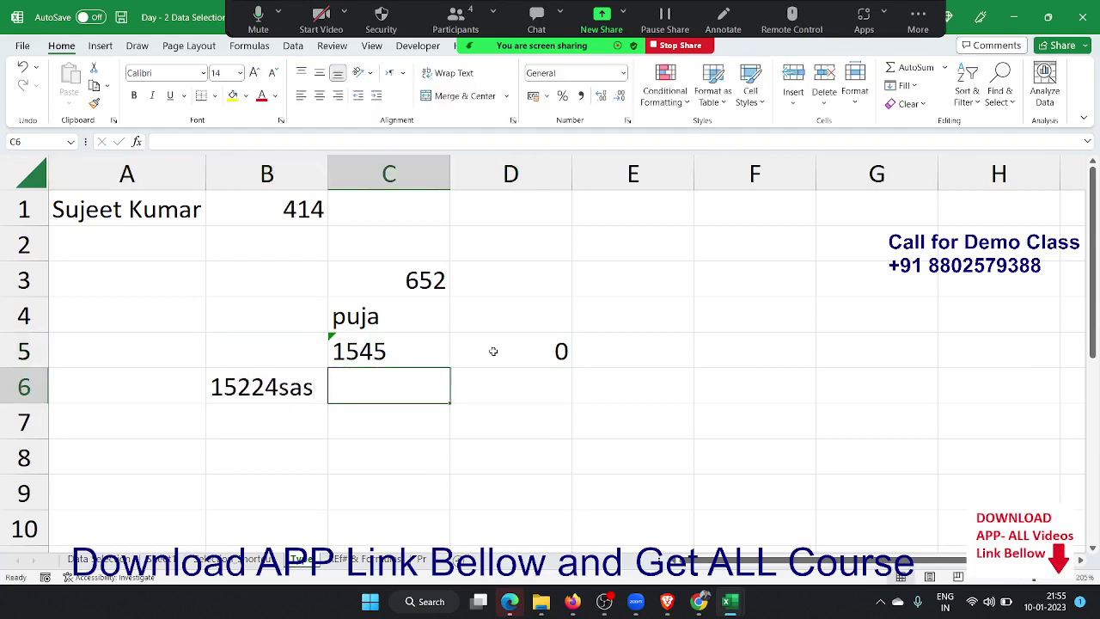
Add =B6+2 in C6, producing #VALUE!, then move down to B8.
type("=")
key("Left")
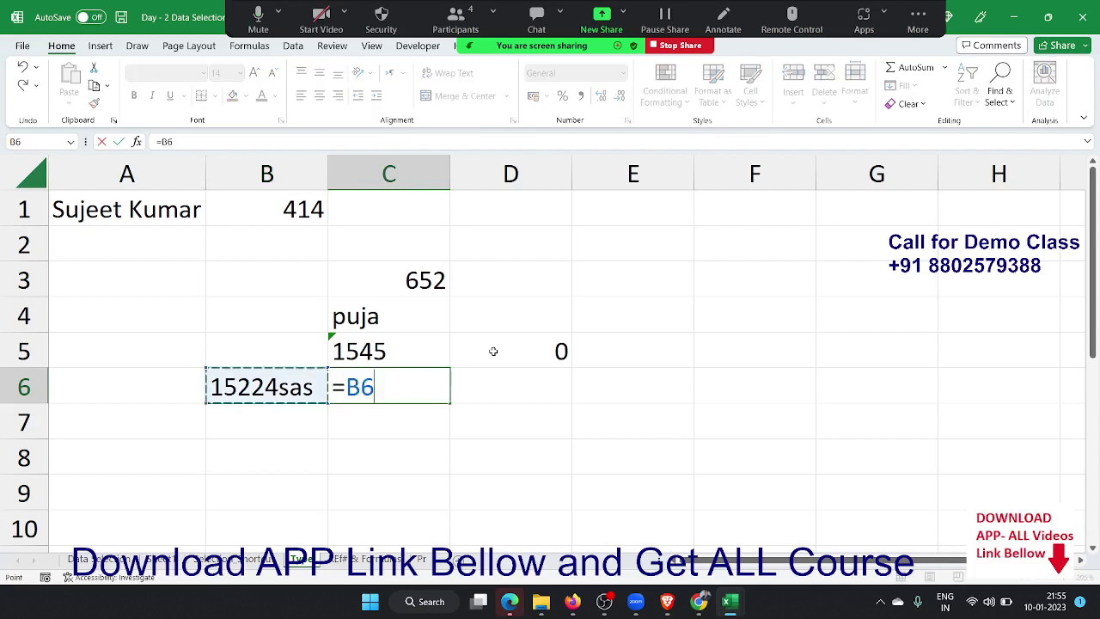
type("+2")
key("Return")
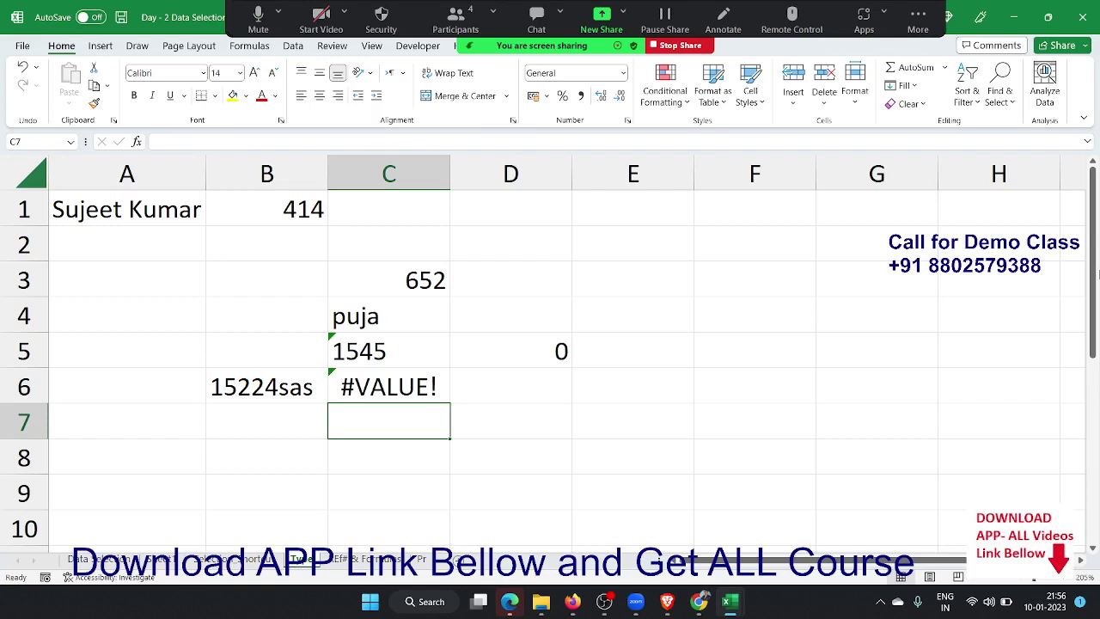
key("Left")
key("Down")
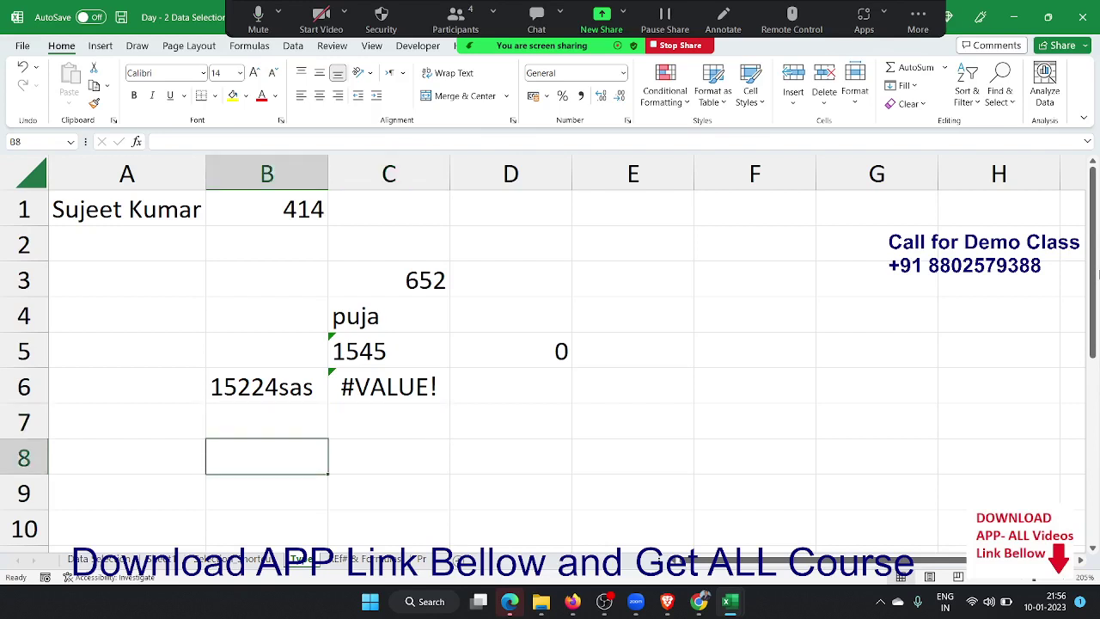
type("1500")
key("Return")
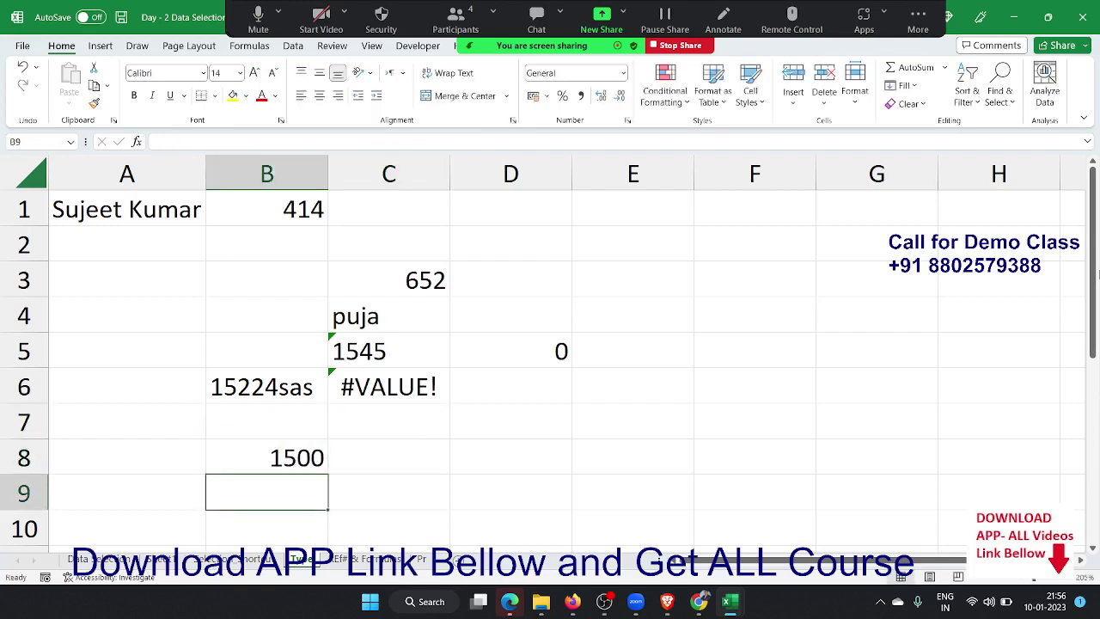
key("Up")
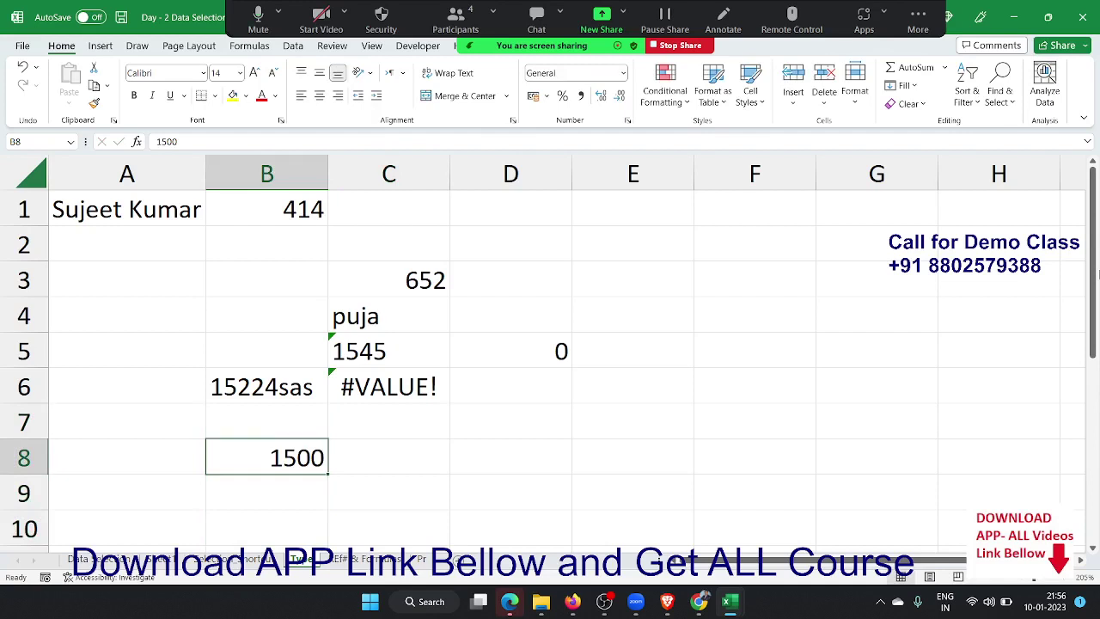
type("MR")
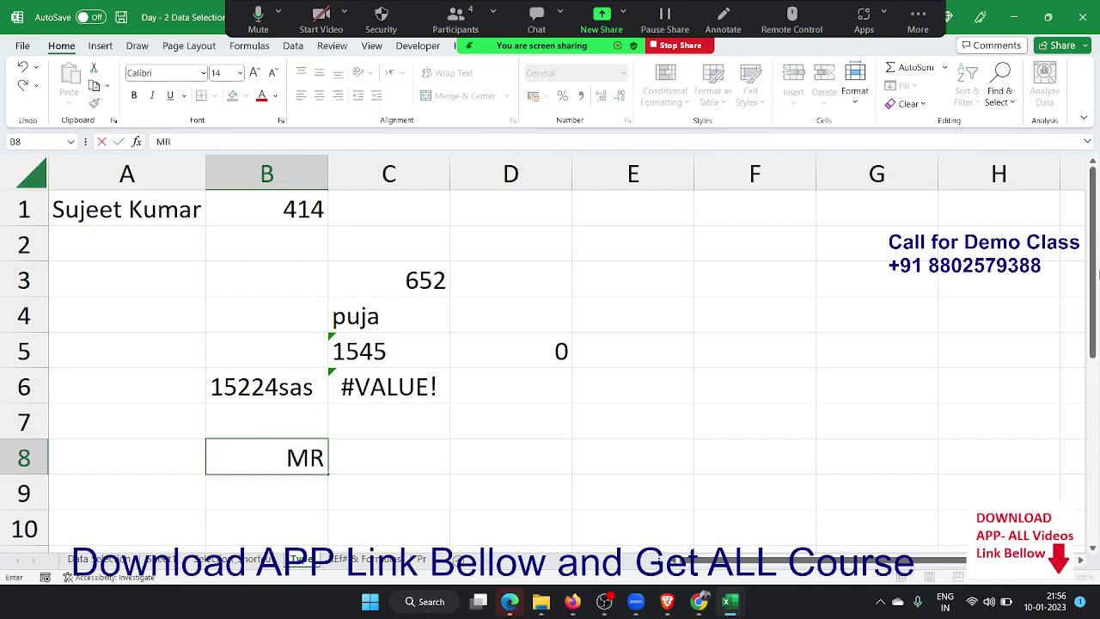
type("P 1500")
key("Return")
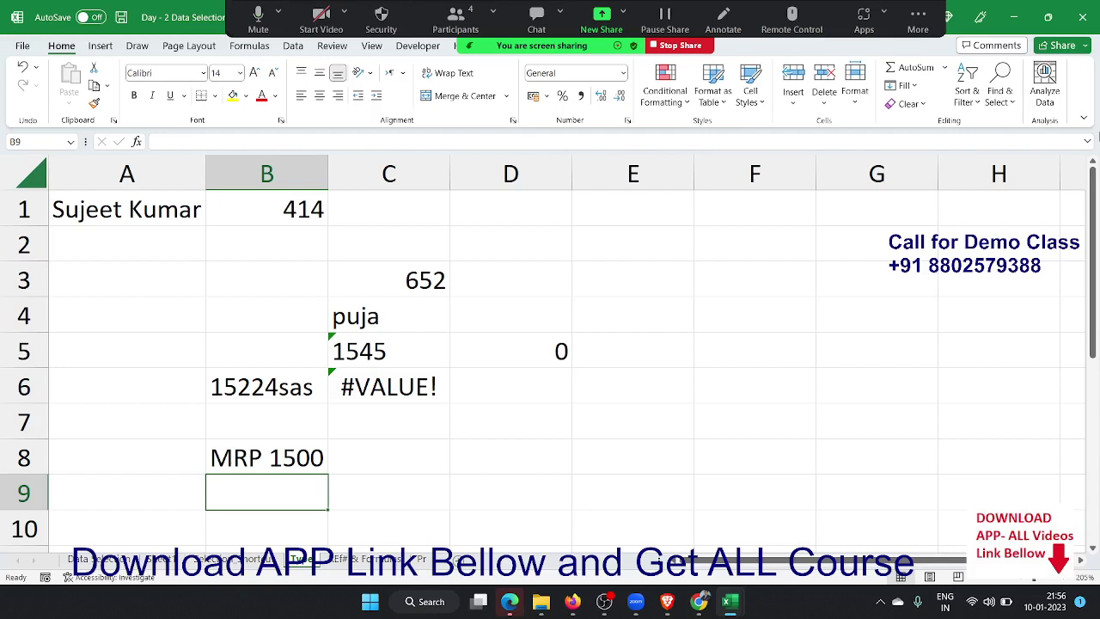
key("ctrl+z")
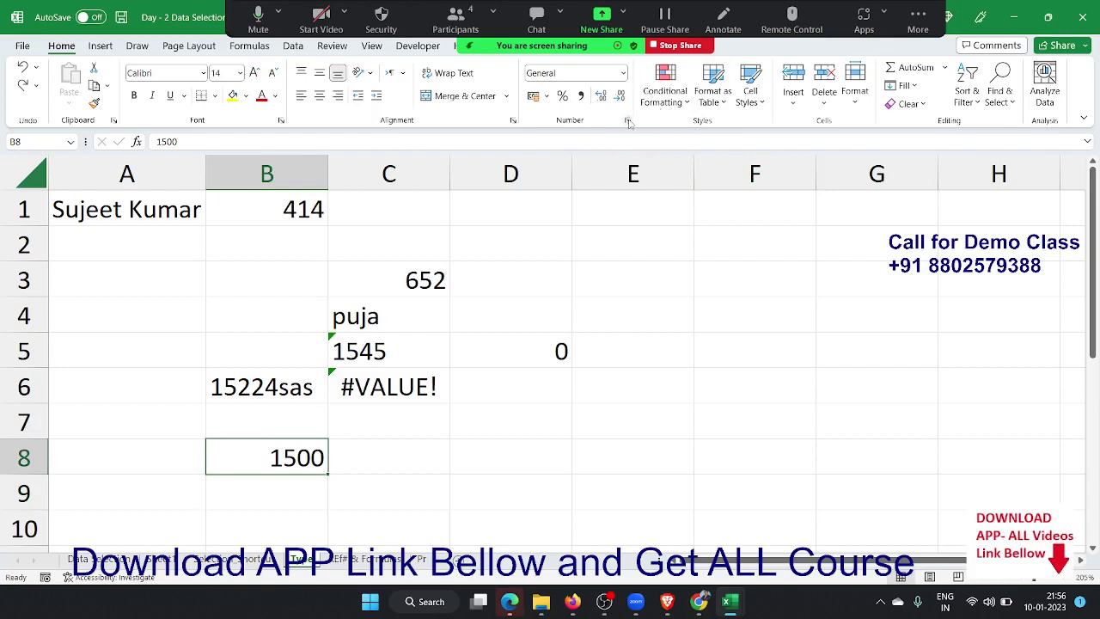
Apply the custom number format "MRP" 0 to B8 so 1500 displays as MRP 1500.
left_click(628, 121)
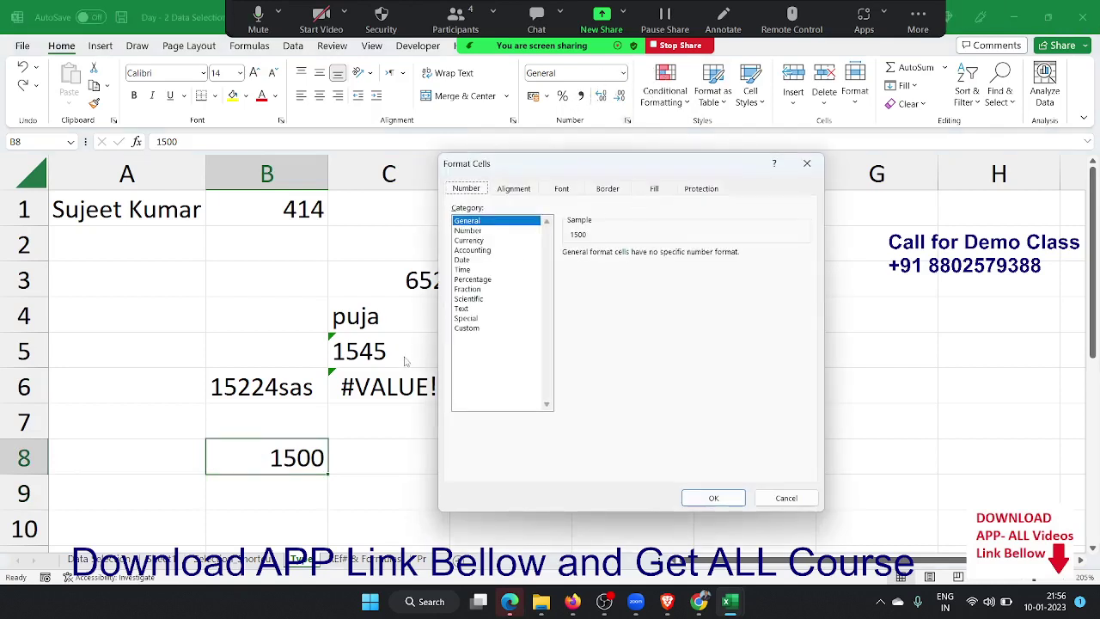
left_click(466, 327)
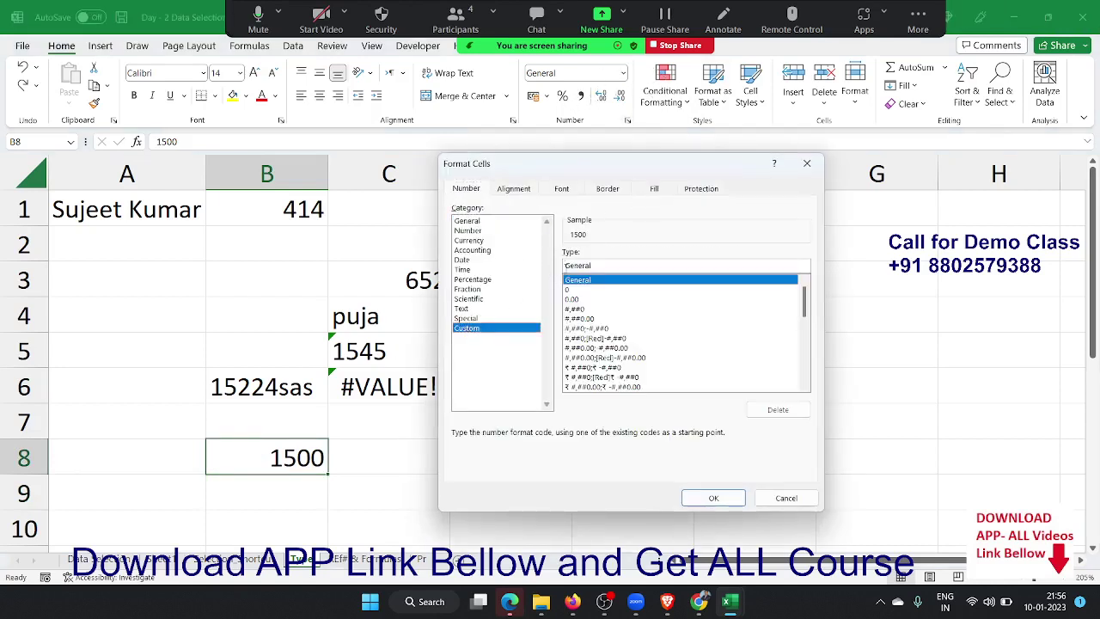
double_click(578, 264)
type("\"M")
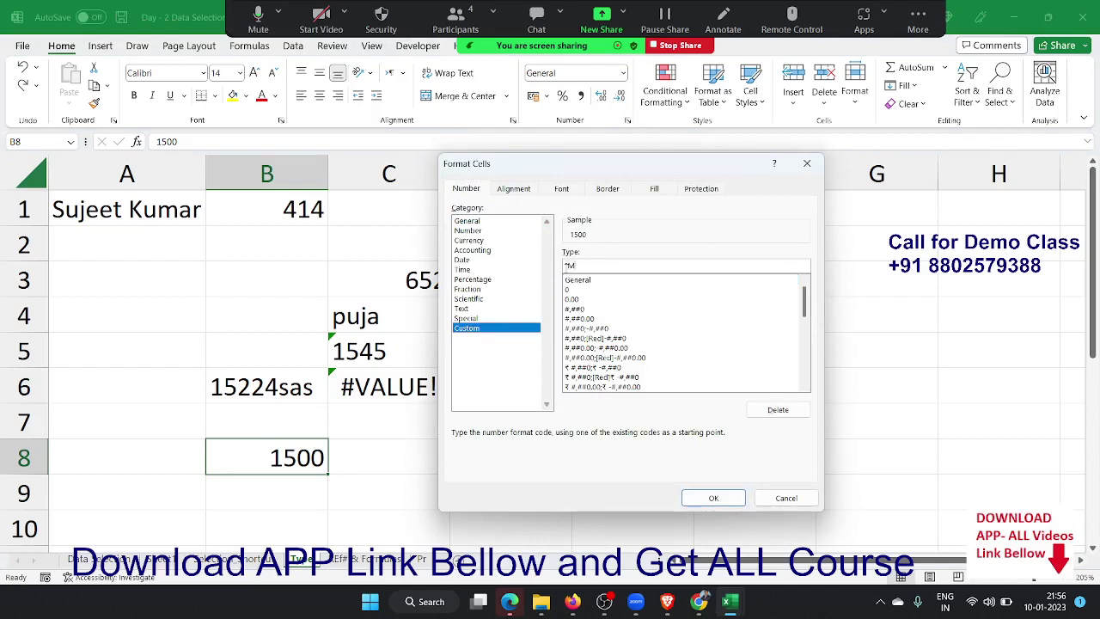
type("RP\"")
type(" 0")
left_click(628, 127)
left_click(630, 126)
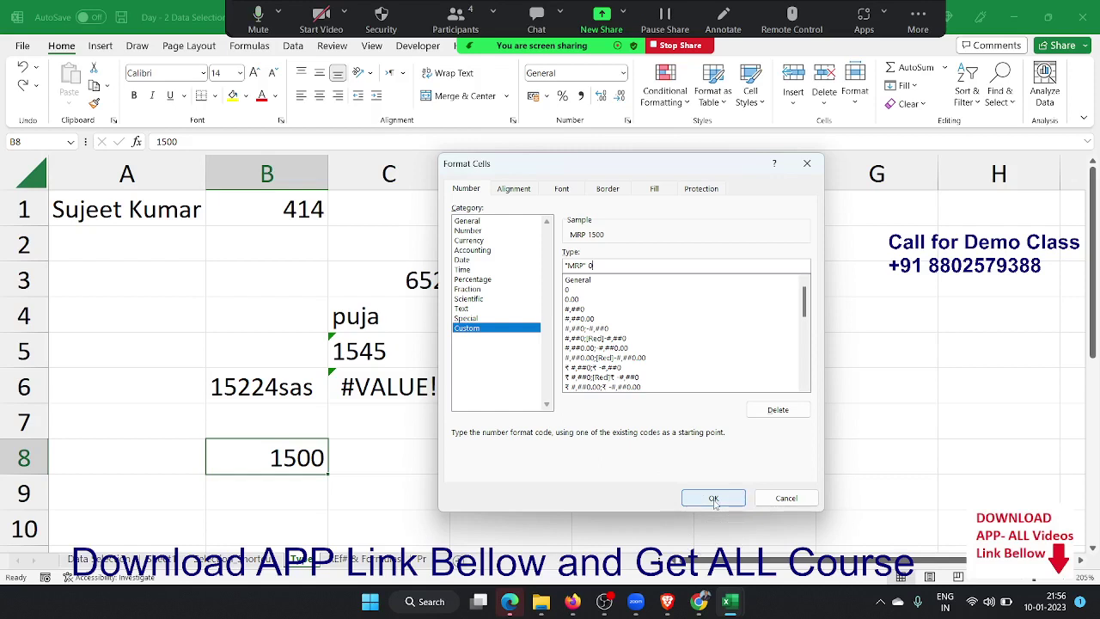
left_click(714, 499)
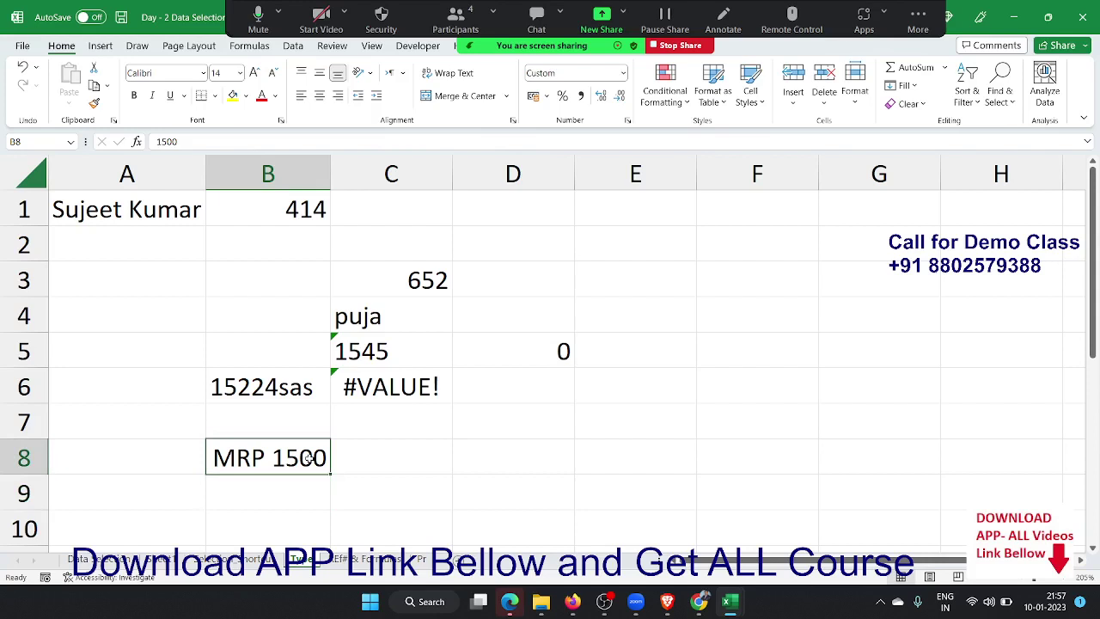
Confirm B8 stores 1500, then enter =B8+20 in C8 to show MRP 1520.
left_click(262, 433)
double_click(286, 464)
left_click(376, 458)
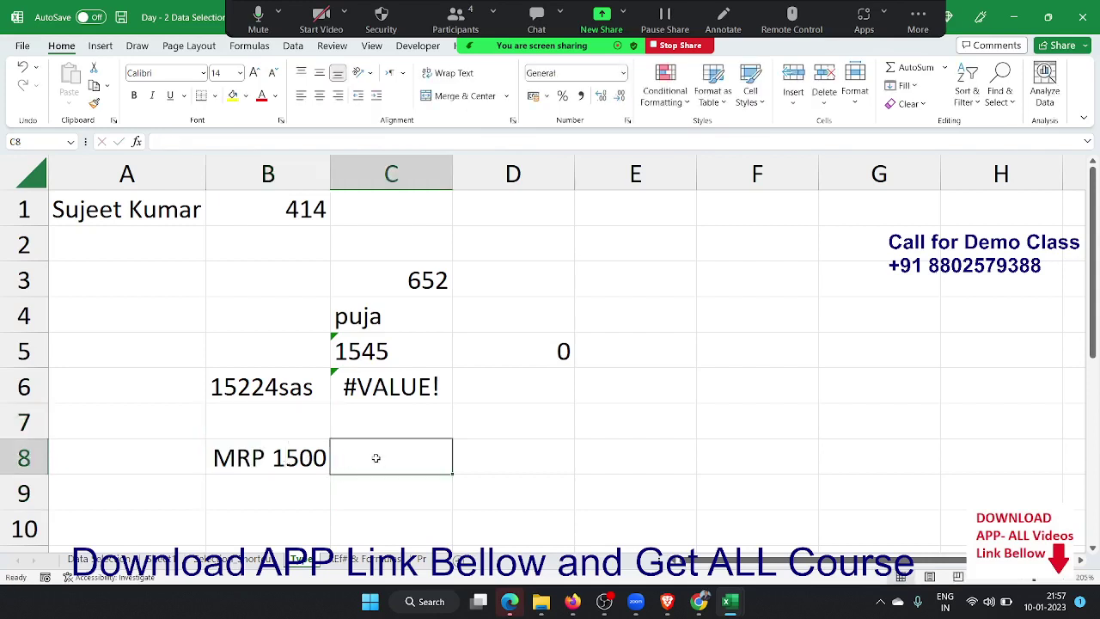
type("=B8")
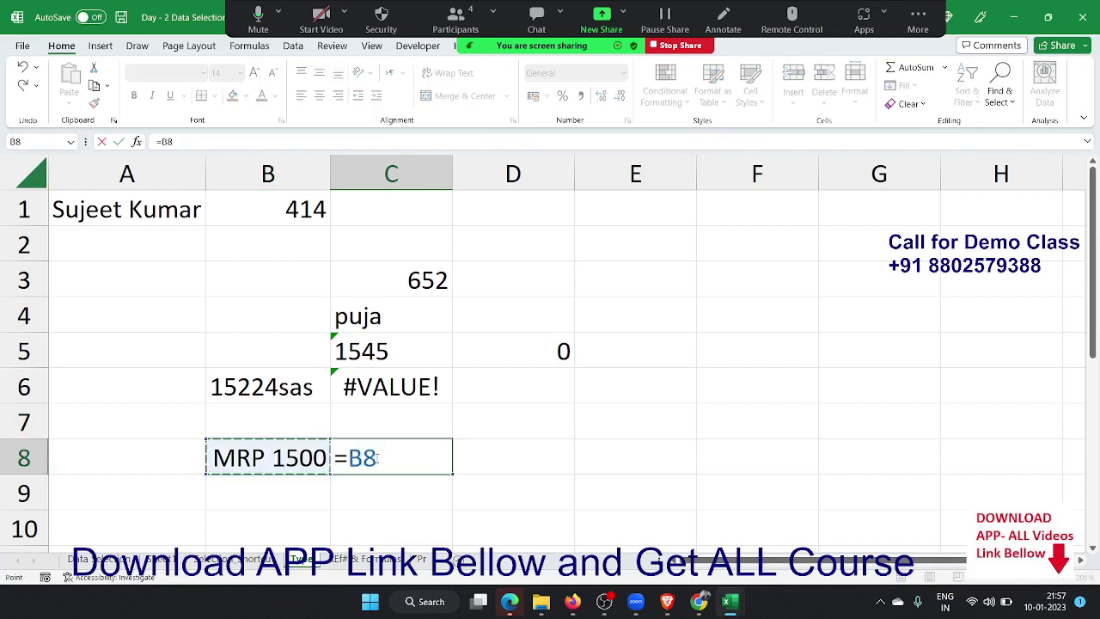
type("+20")
key("Return")
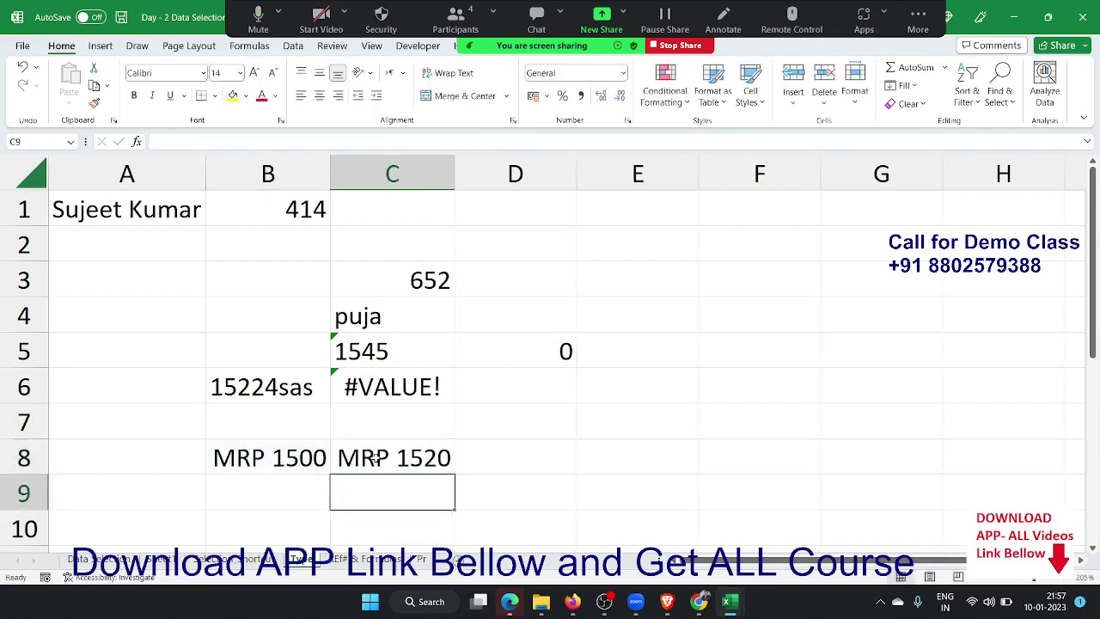
scroll(201, 397, "down", 3)
scroll(187, 361, "up", 2)
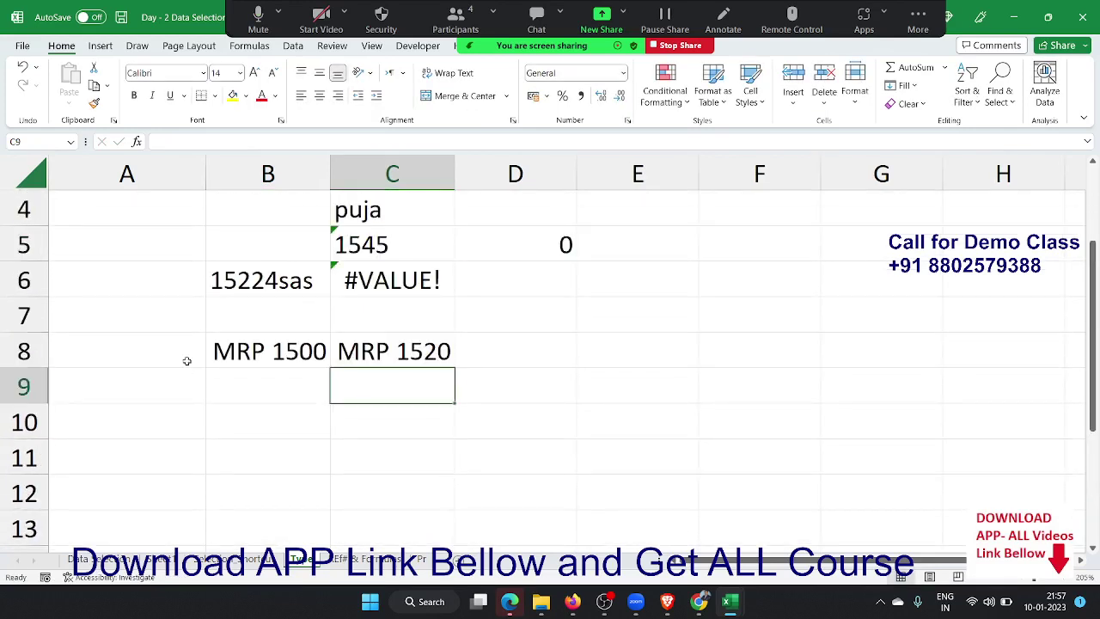
Enter 10/1 in A10 so it displays as the date 10-Jan.
left_click(167, 420)
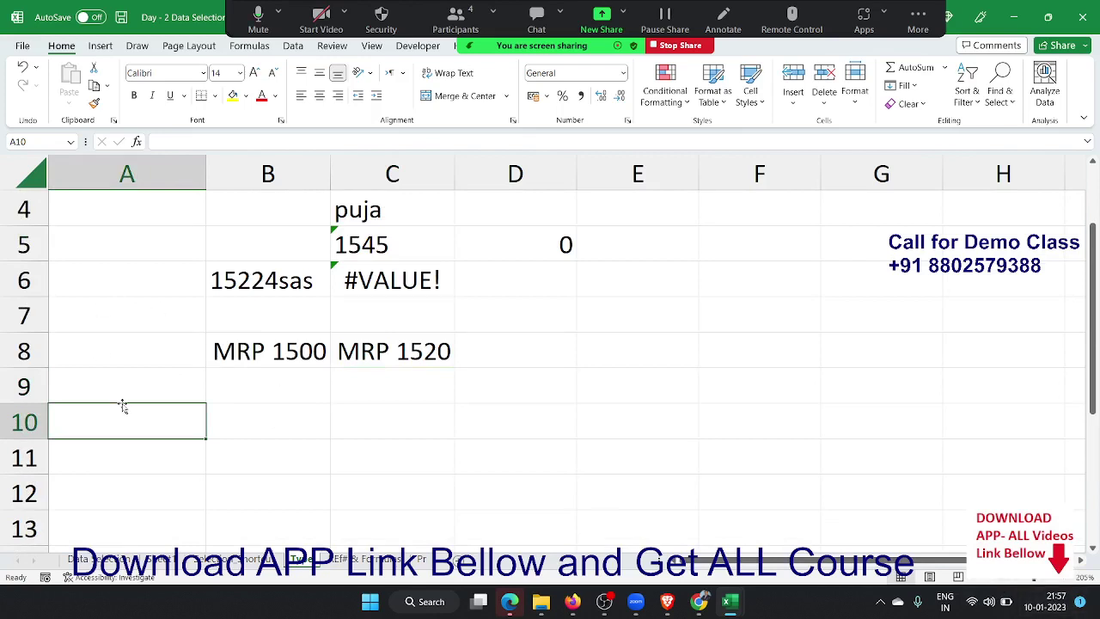
type("10")
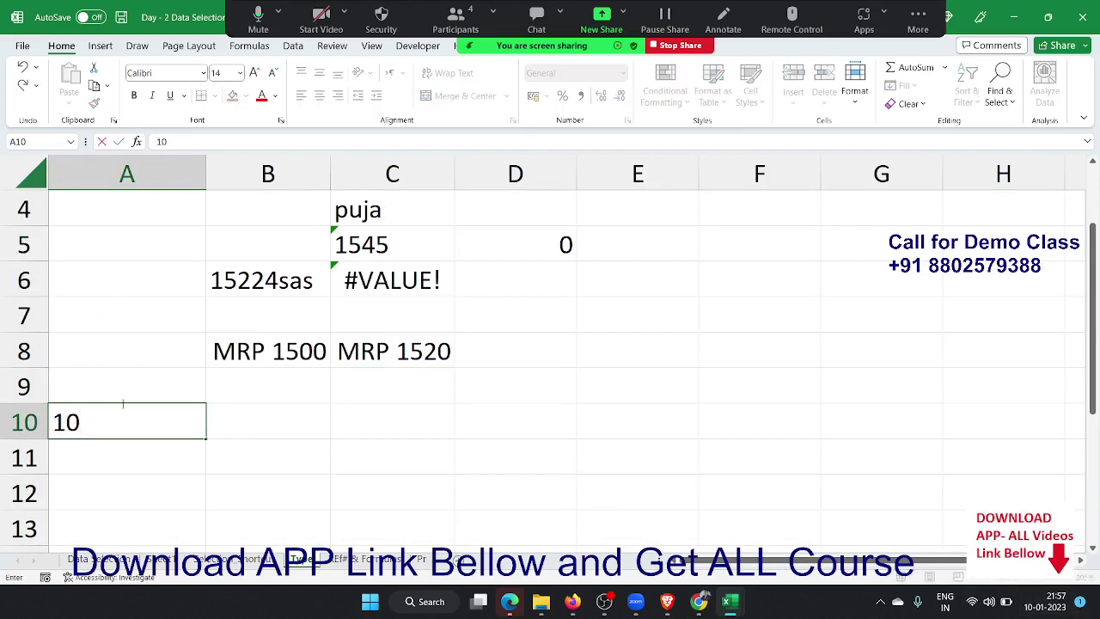
type("/1")
key("Return")
key("Up")
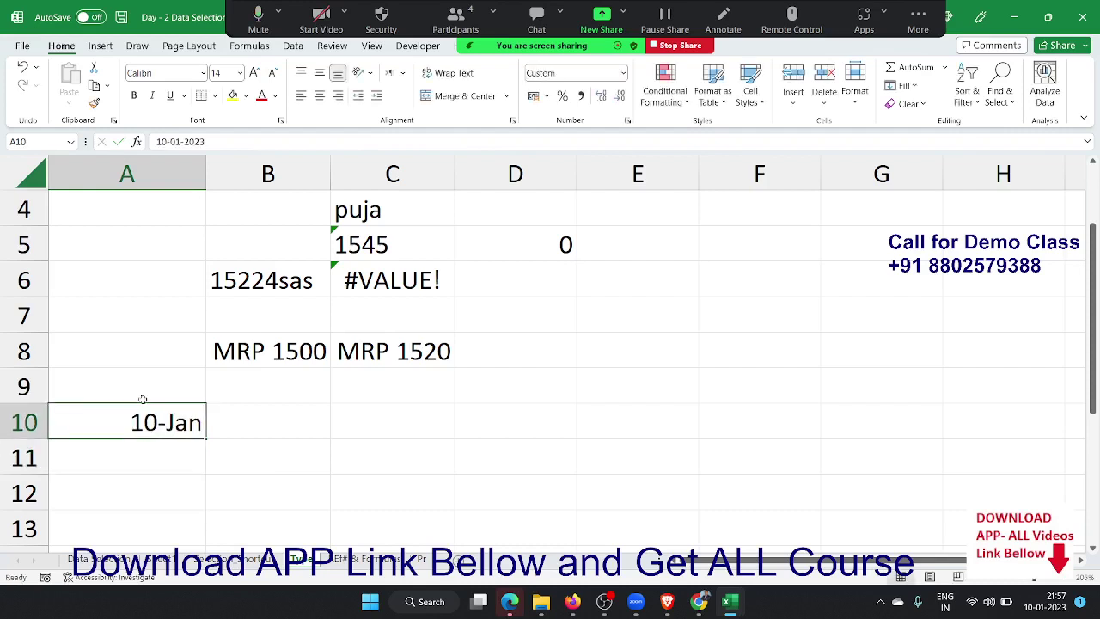
Enter the time 9:57 pm in B10 and 21:57 in C10.
left_click(303, 437)
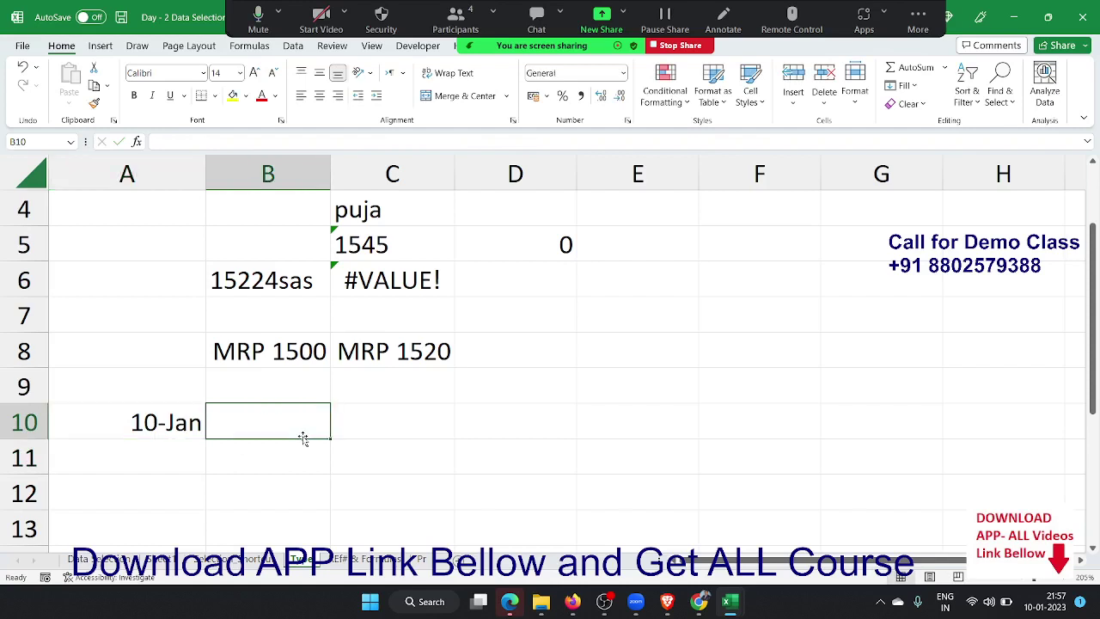
type("9")
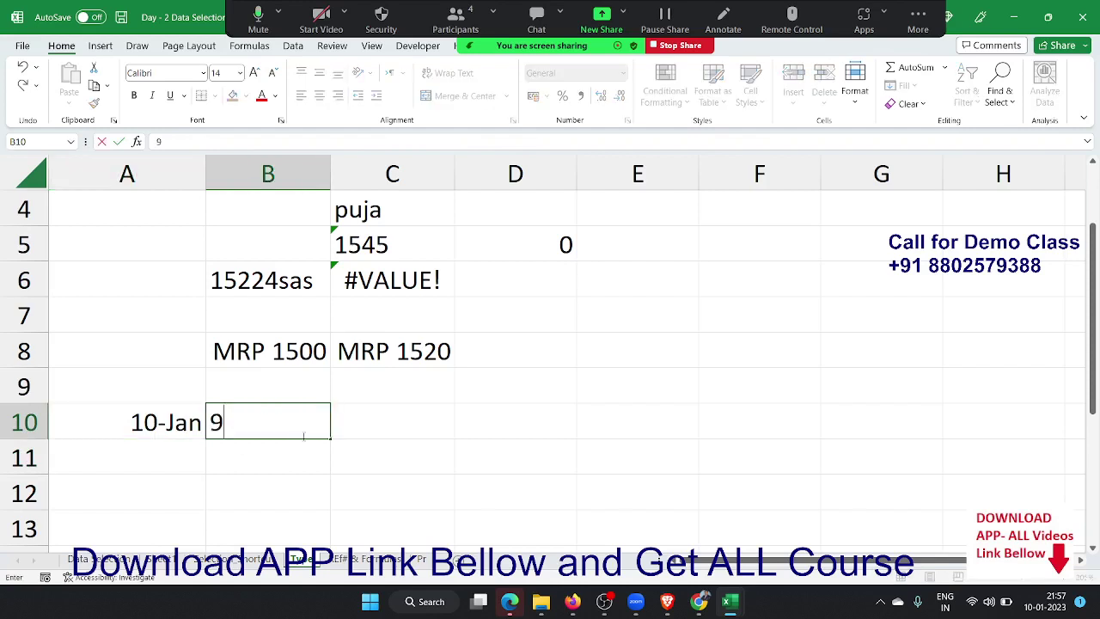
type(":5")
type("7")
type(" pm")
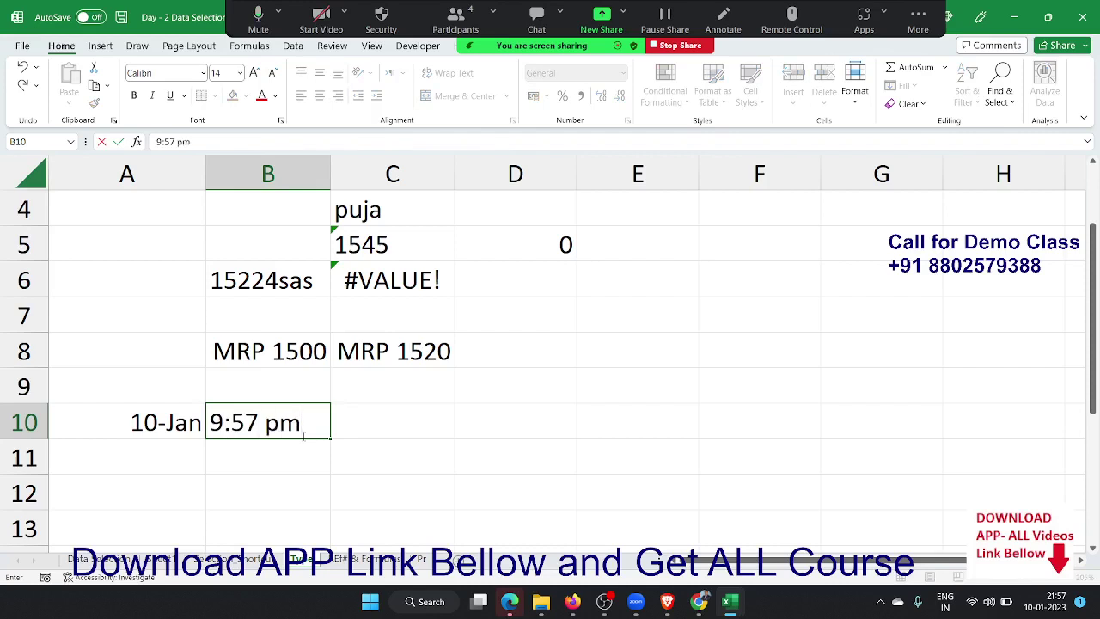
key("Return")
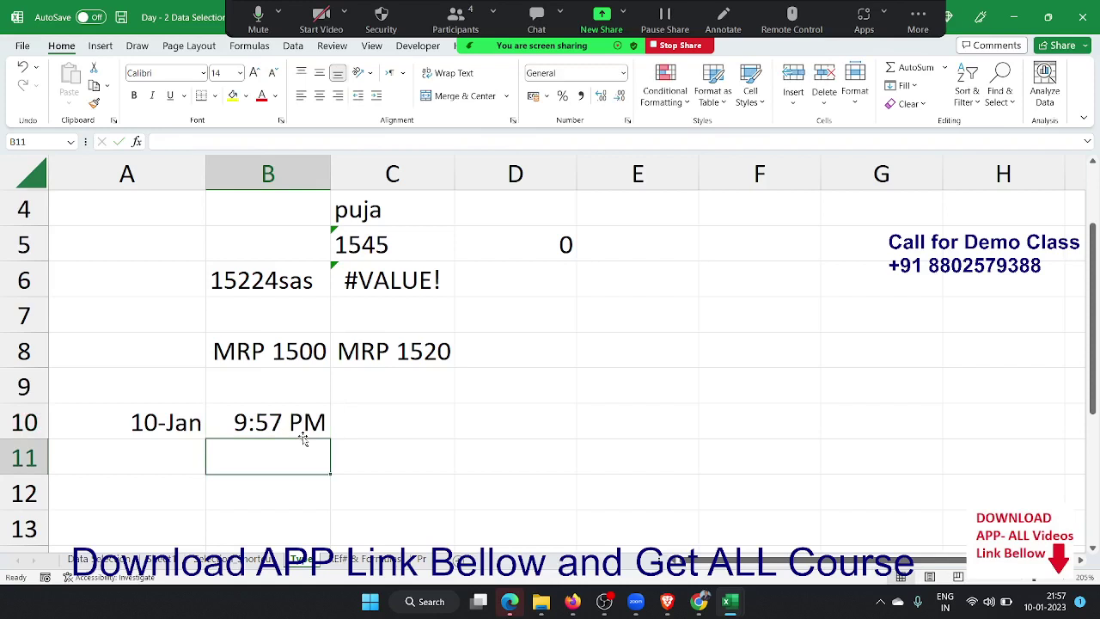
key("Up")
key("Right")
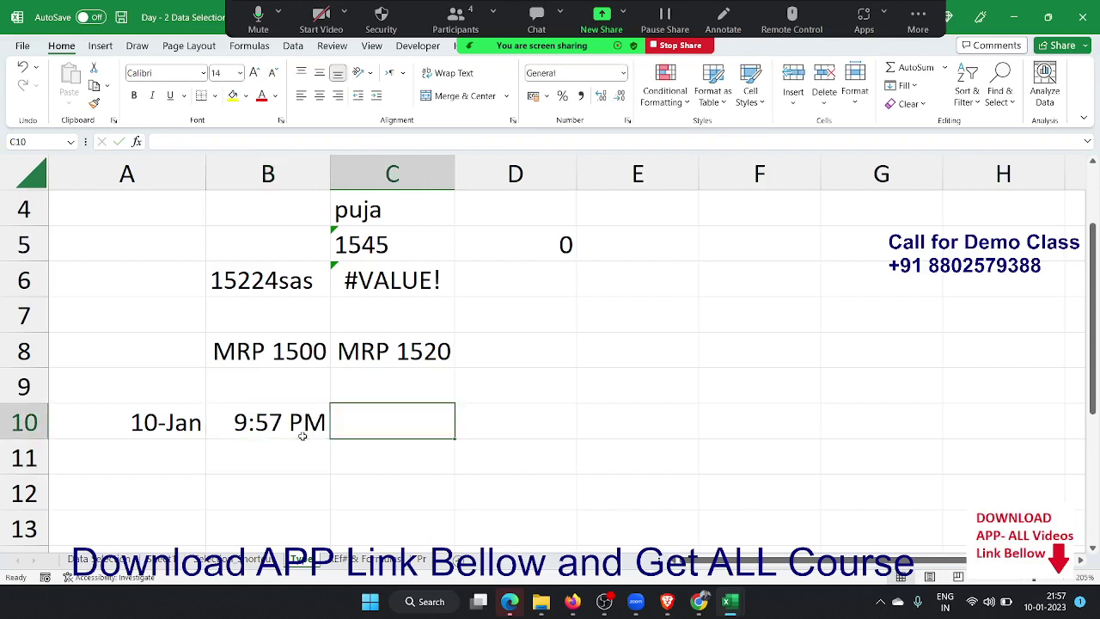
type("215")
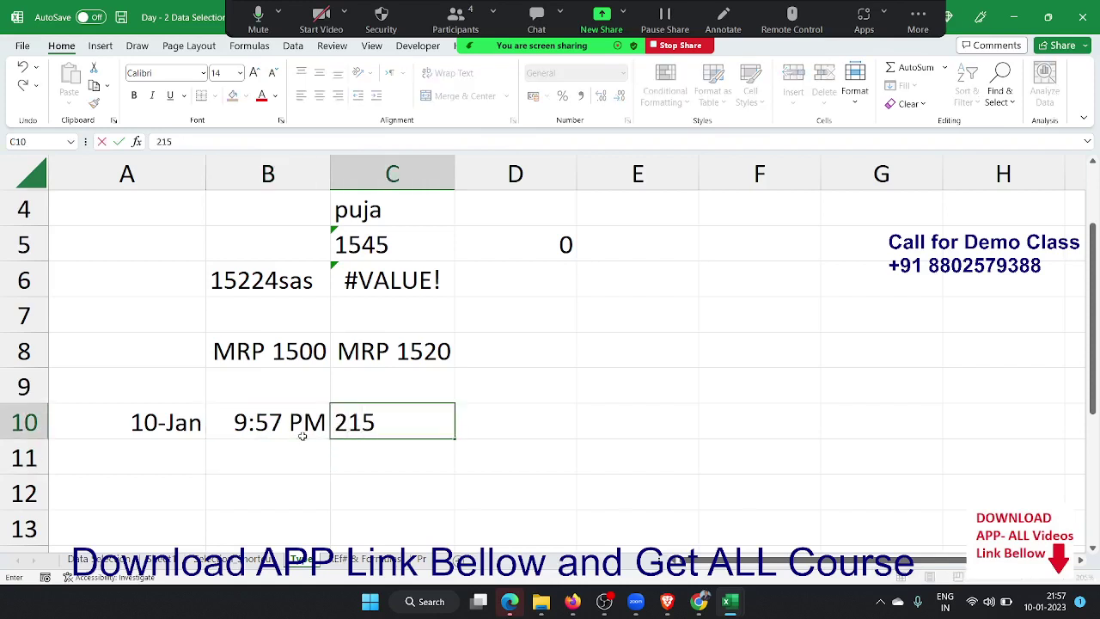
key("BackSpace")
type(":57")
key("Return")
key("Up")
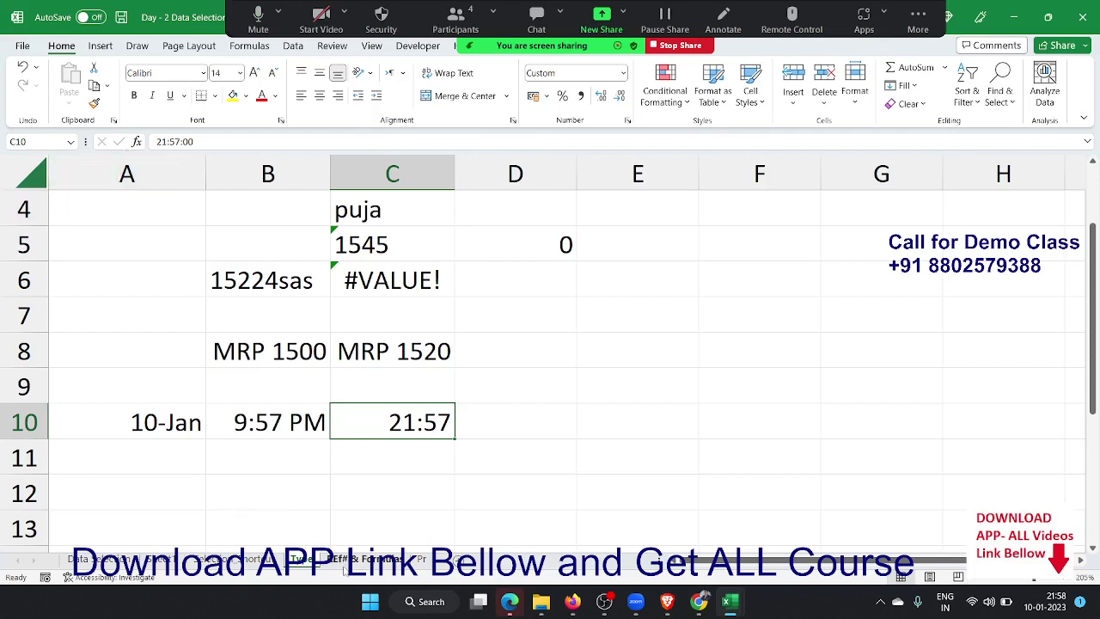
Review the multiplication results in D13:J21 on the multiplication table sheet.
left_click(345, 563)
scroll(160, 289, "up", 4)
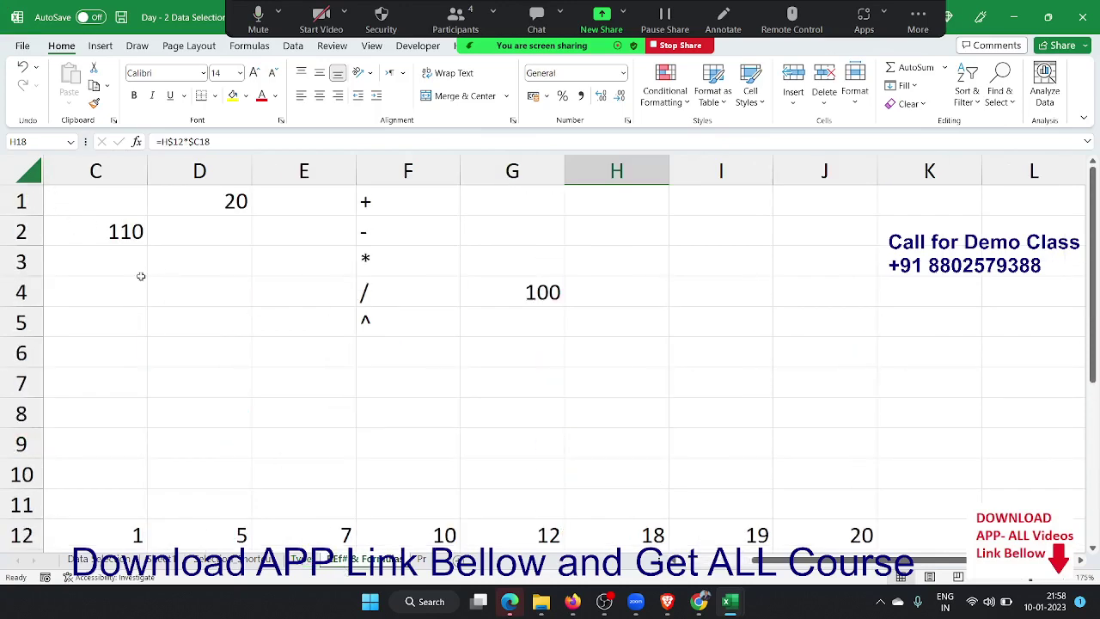
scroll(164, 292, "down", 4)
scroll(180, 292, "up", 2)
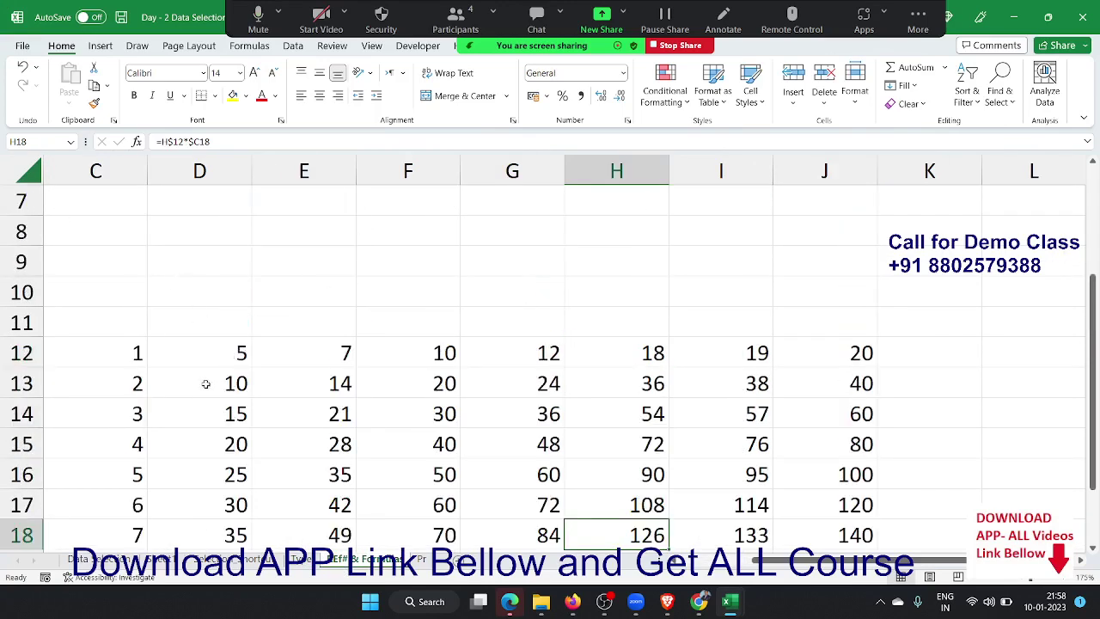
left_click_drag(206, 384, 862, 455)
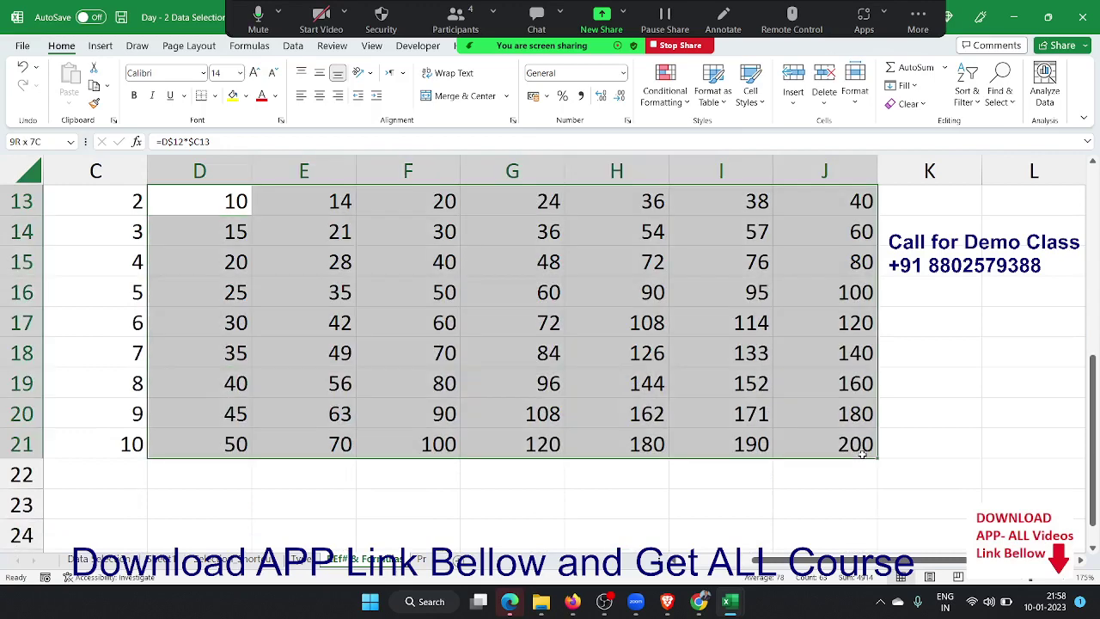
key("Return")
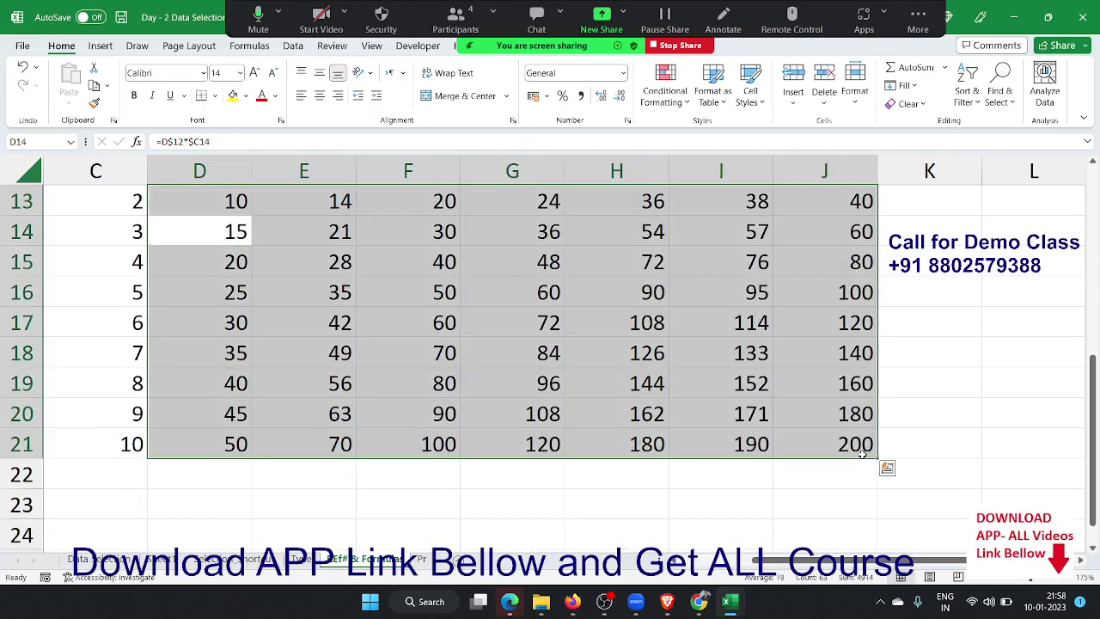
key("ctrl+Up")
key("ctrl+Up")
Clear the old results from column B.
key("Right")
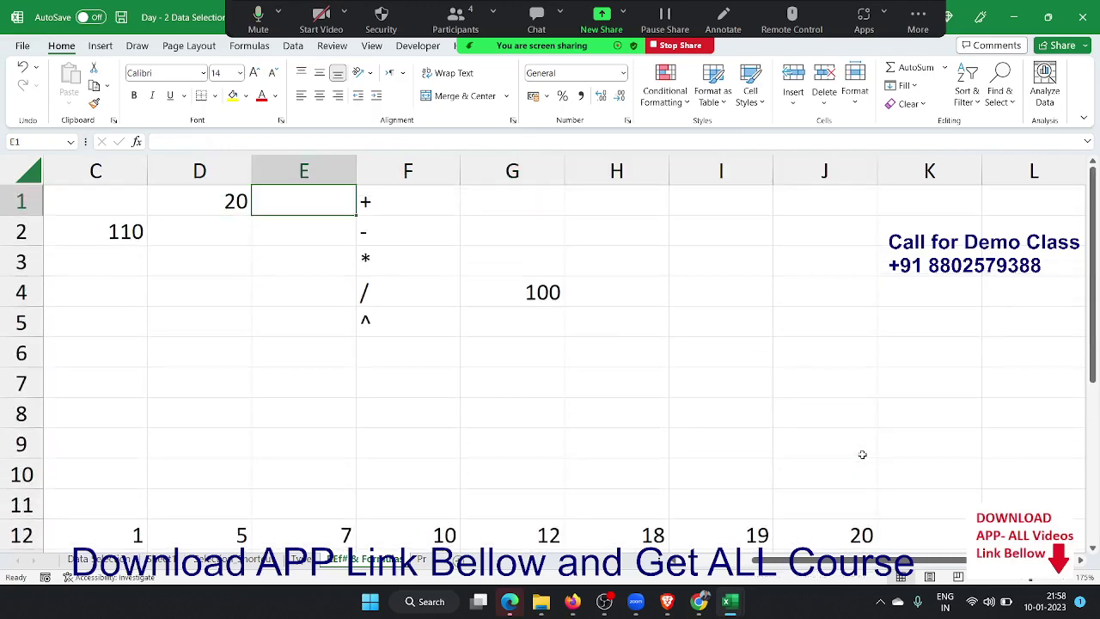
key("Right")
key("ctrl+shift+Down")
key("ctrl+Left")
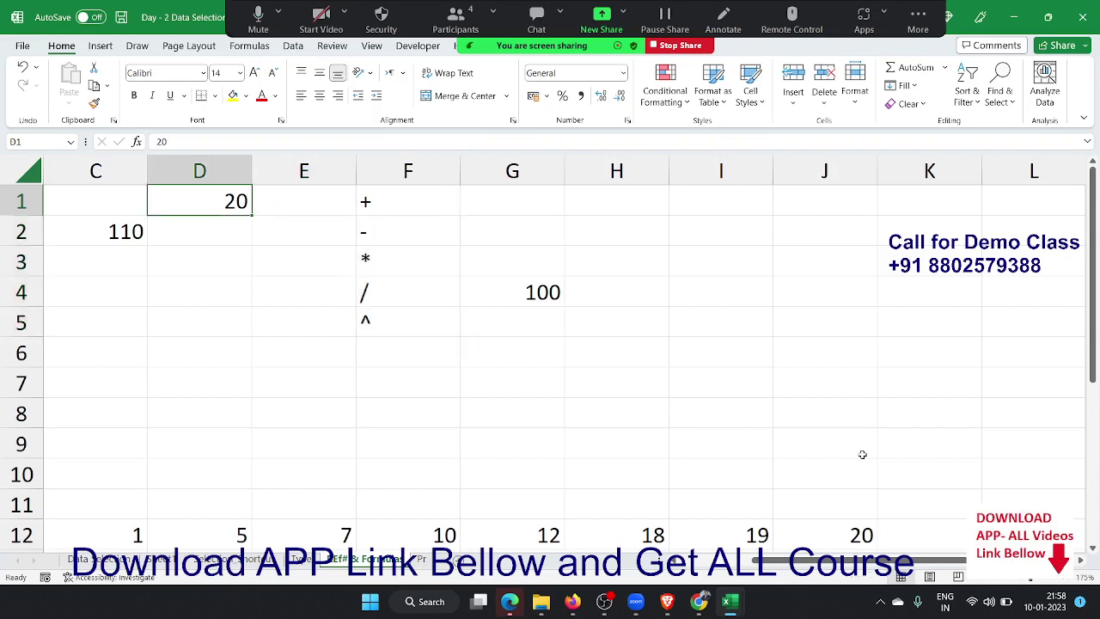
key("ctrl+Left")
key("Right")
key("shift+Down")
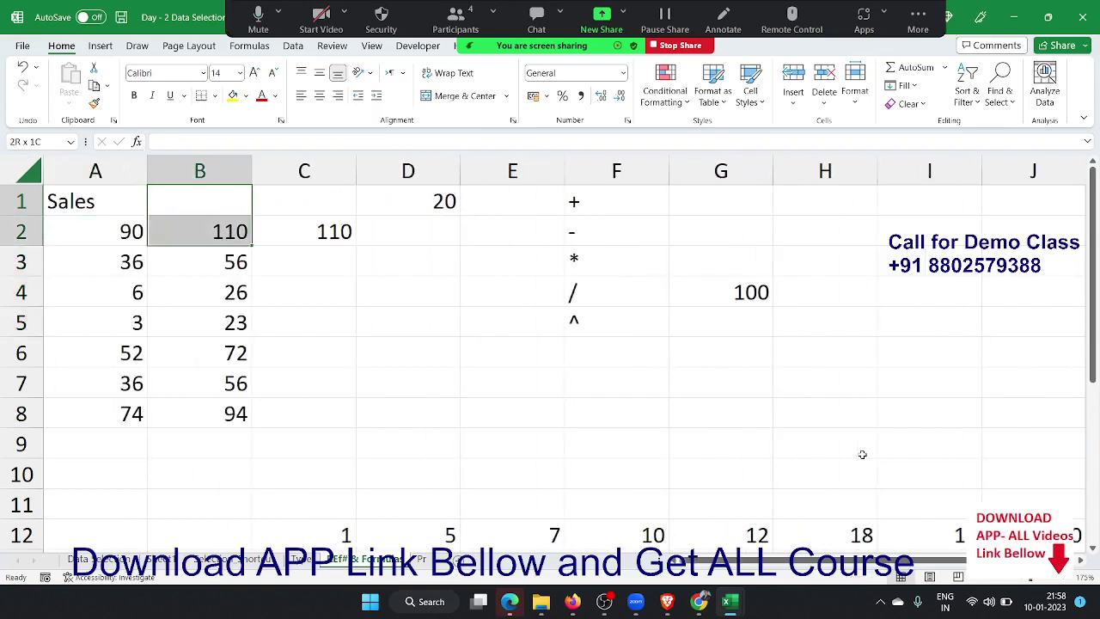
key("ctrl+shift+Down")
key("Delete")
Enter =A2+20 in B2 and fill it down through B8.
key("ctrl+Right")
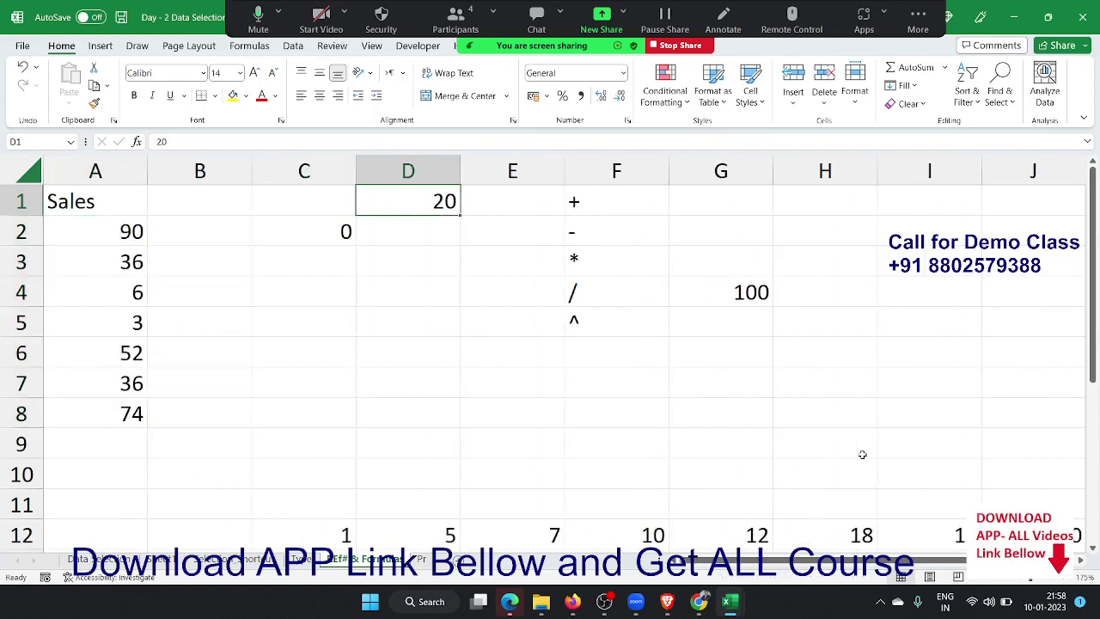
key("Left")
key("Down")
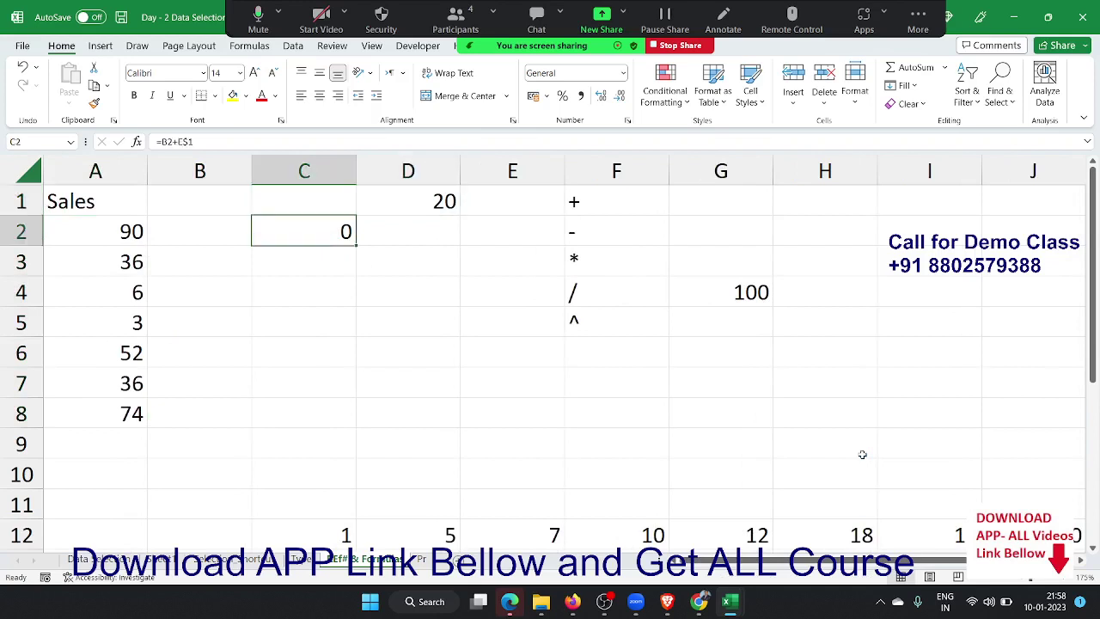
key("Left")
key("Left")
key("Right")
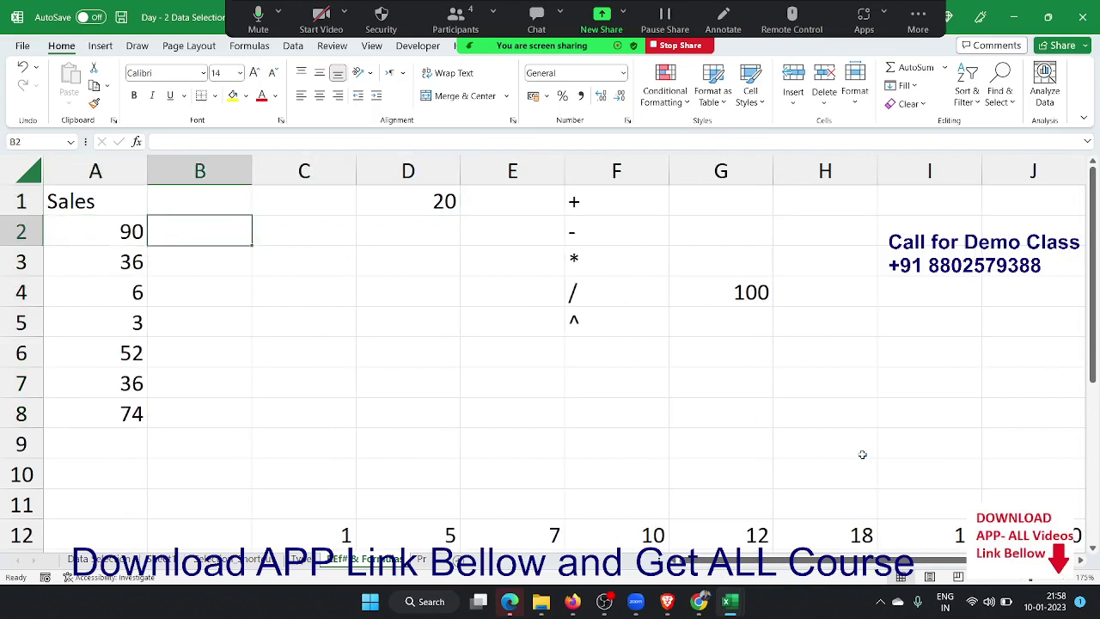
type("=")
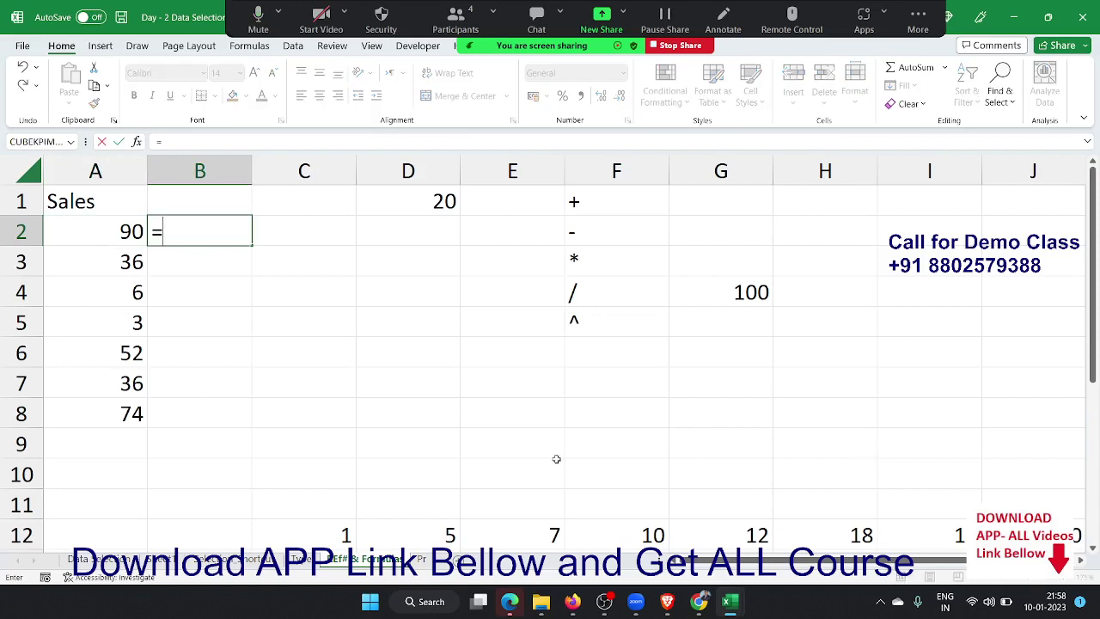
left_click(123, 228)
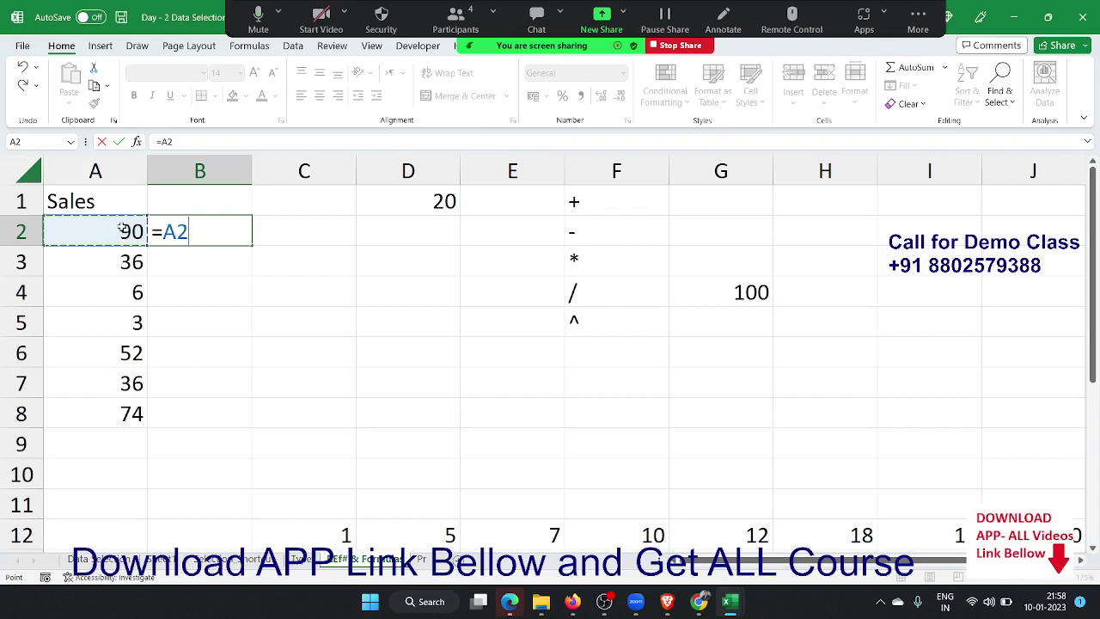
type("+20")
key("Return")
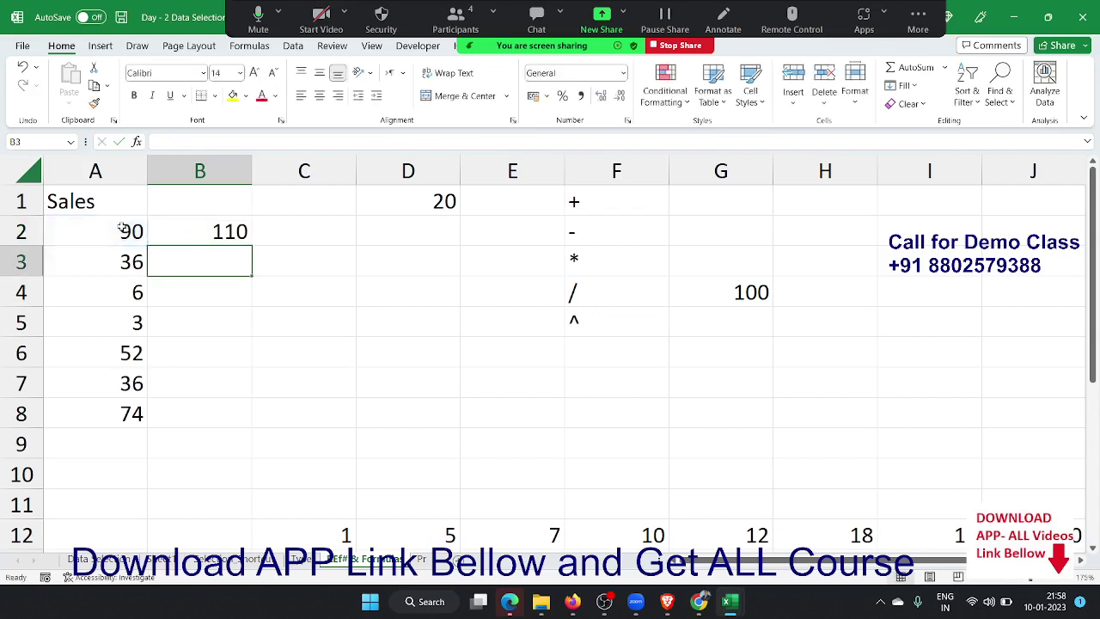
key("Up")
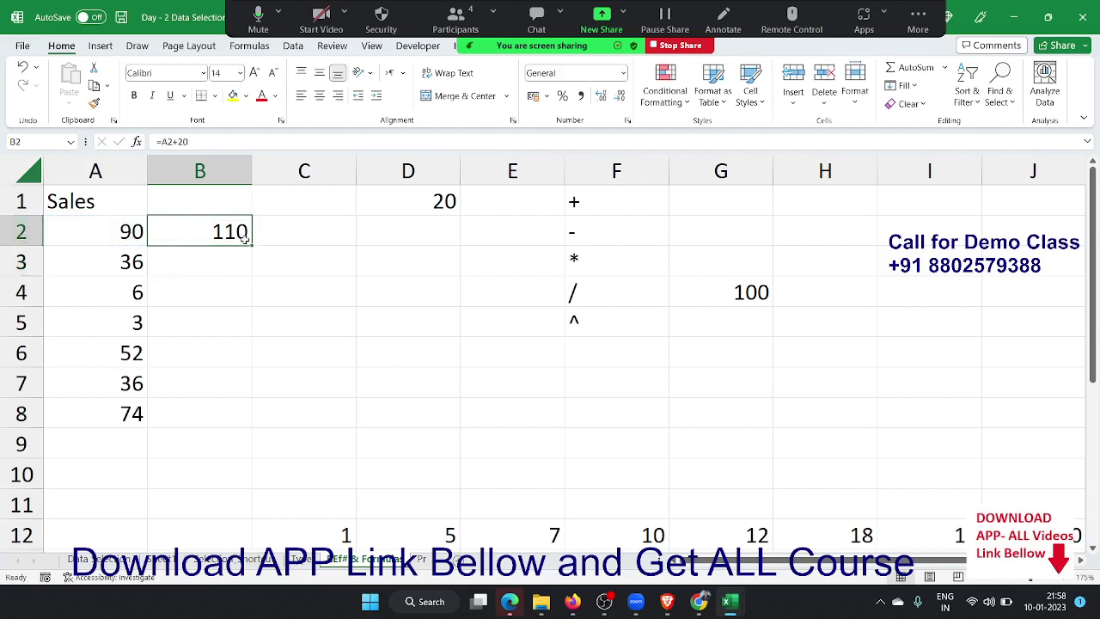
left_click_drag(249, 247, 263, 420)
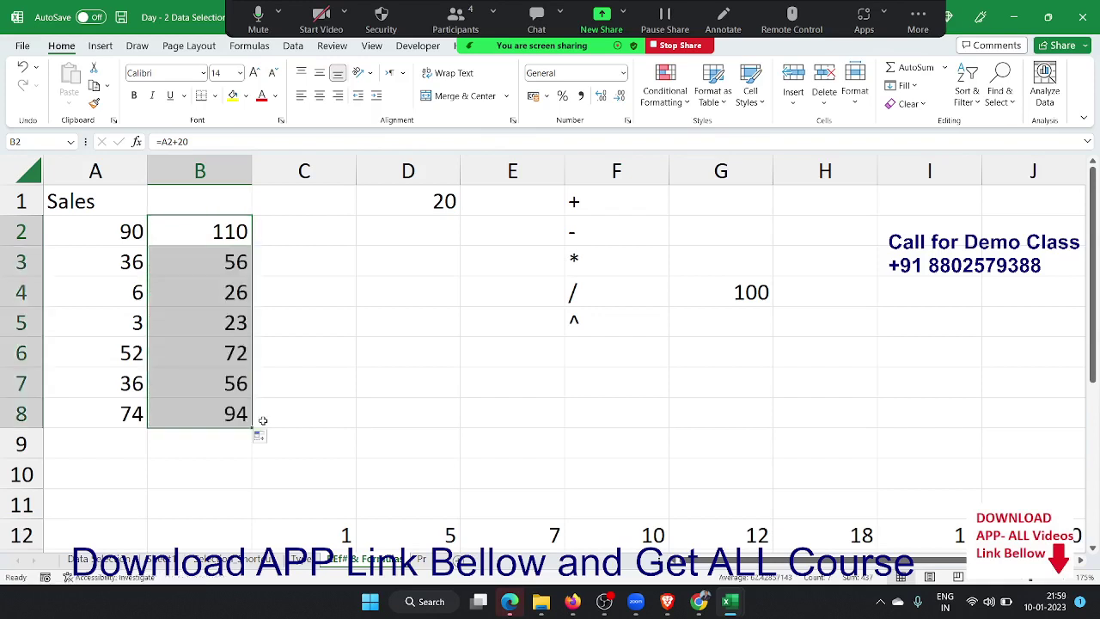
Inspect the formulas in B2, B3, B5 and B6 to see the shifted A references.
double_click(207, 229)
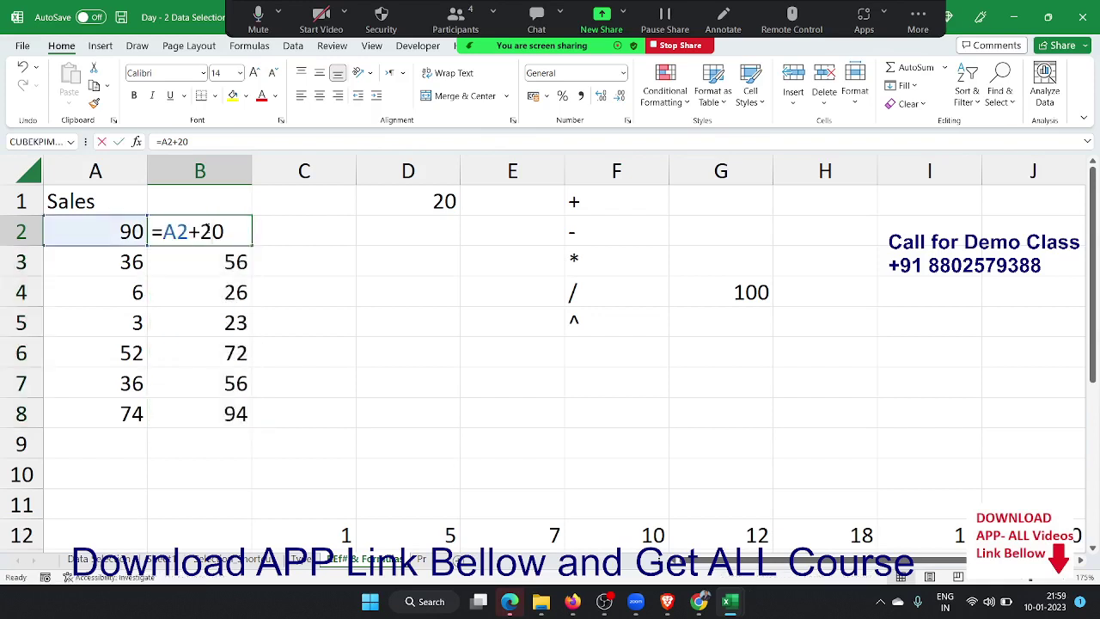
key("Escape")
left_click(222, 258)
double_click(222, 258)
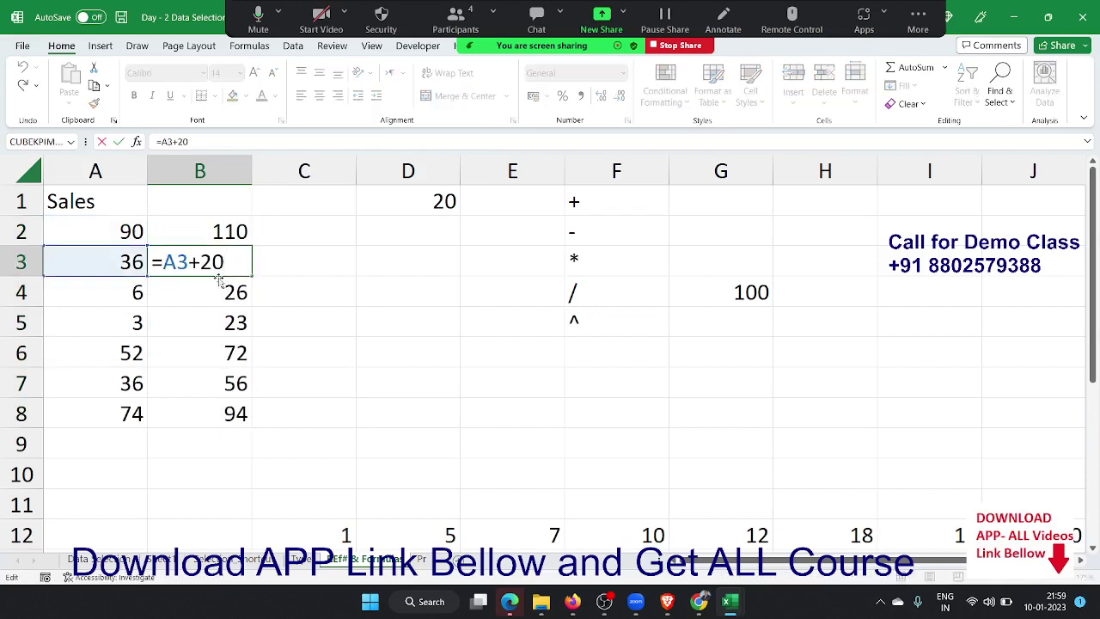
left_click(216, 292)
double_click(214, 323)
key("Escape")
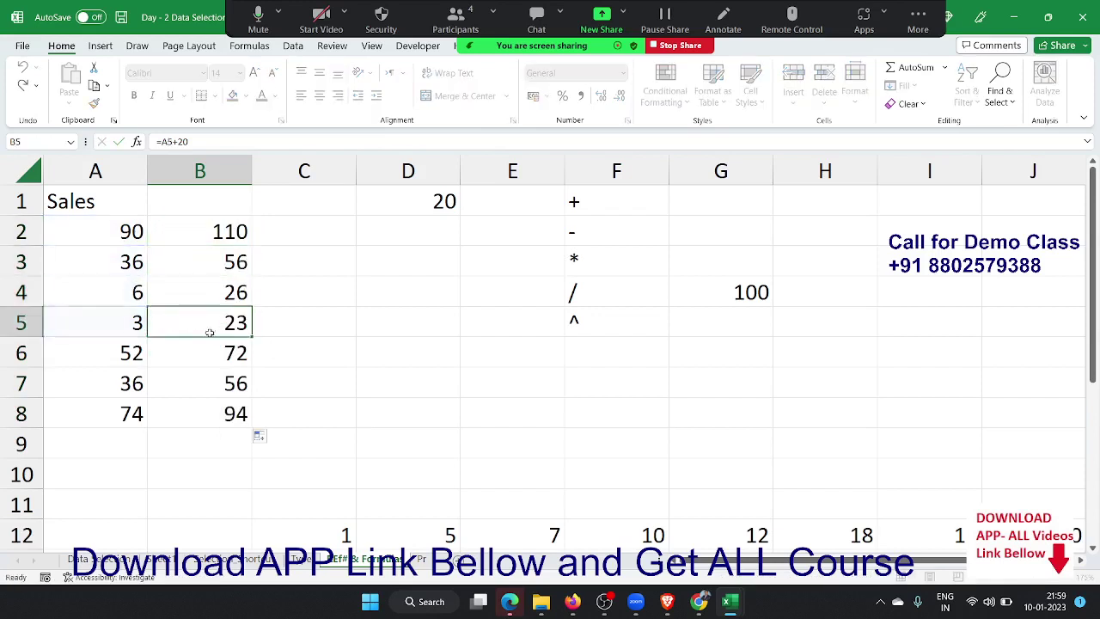
left_click(208, 347)
double_click(208, 347)
key("Escape")
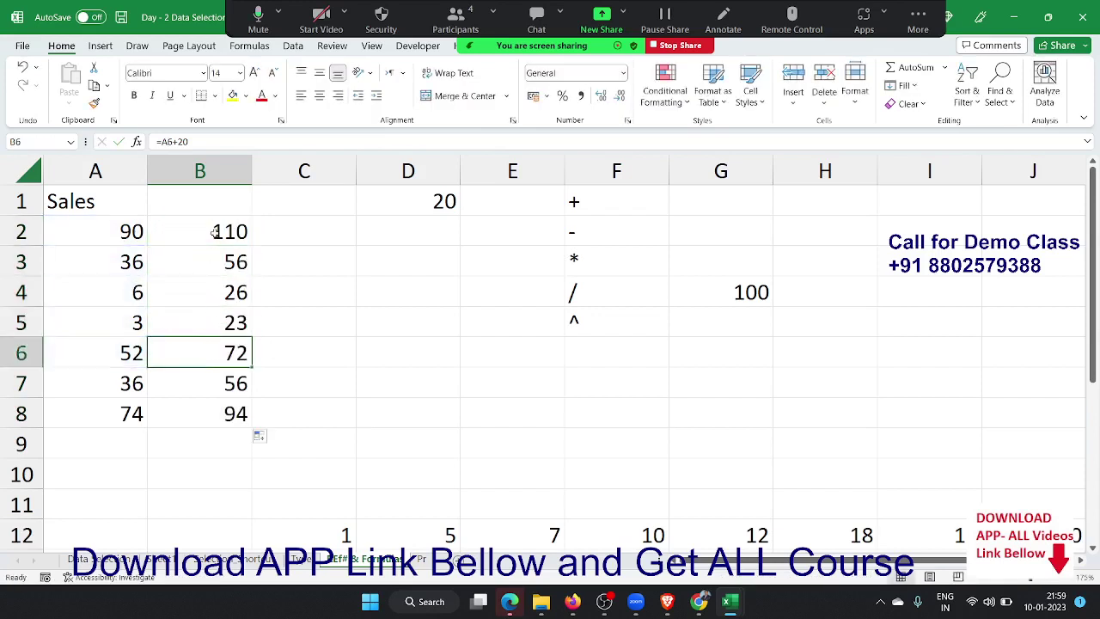
double_click(215, 232)
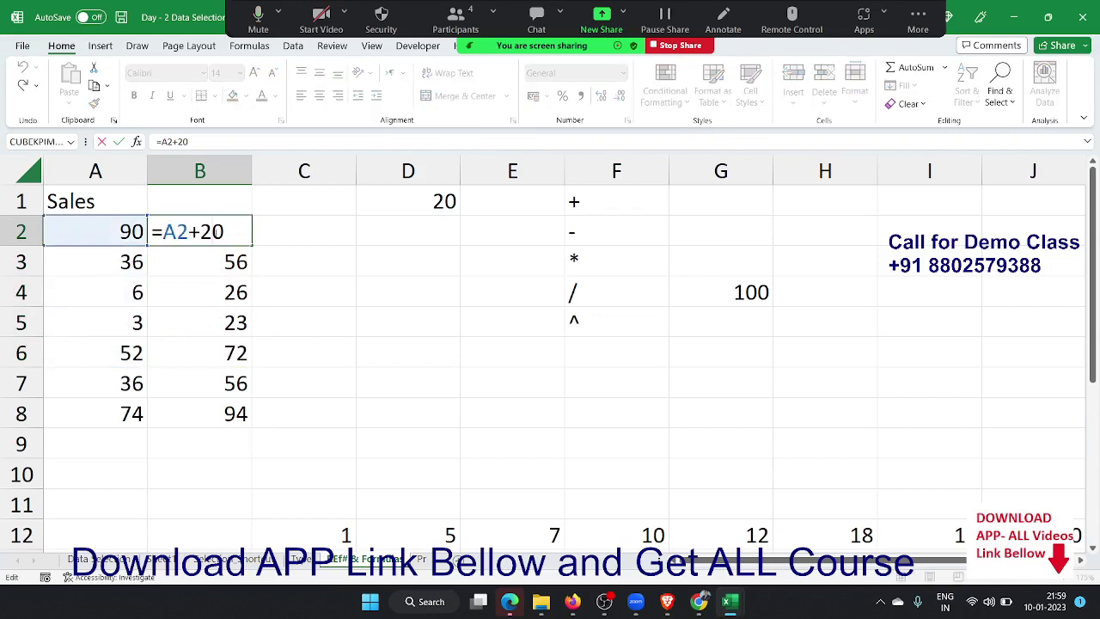
key("Escape")
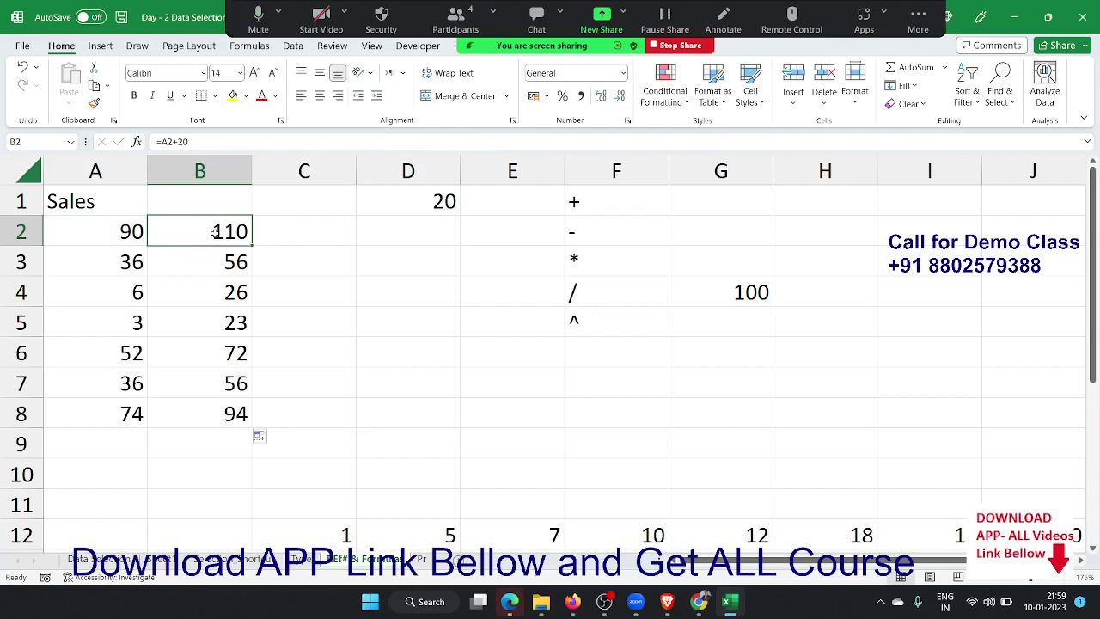
Delete the +20 formulas from B2:B8.
key("ctrl+shift+Down")
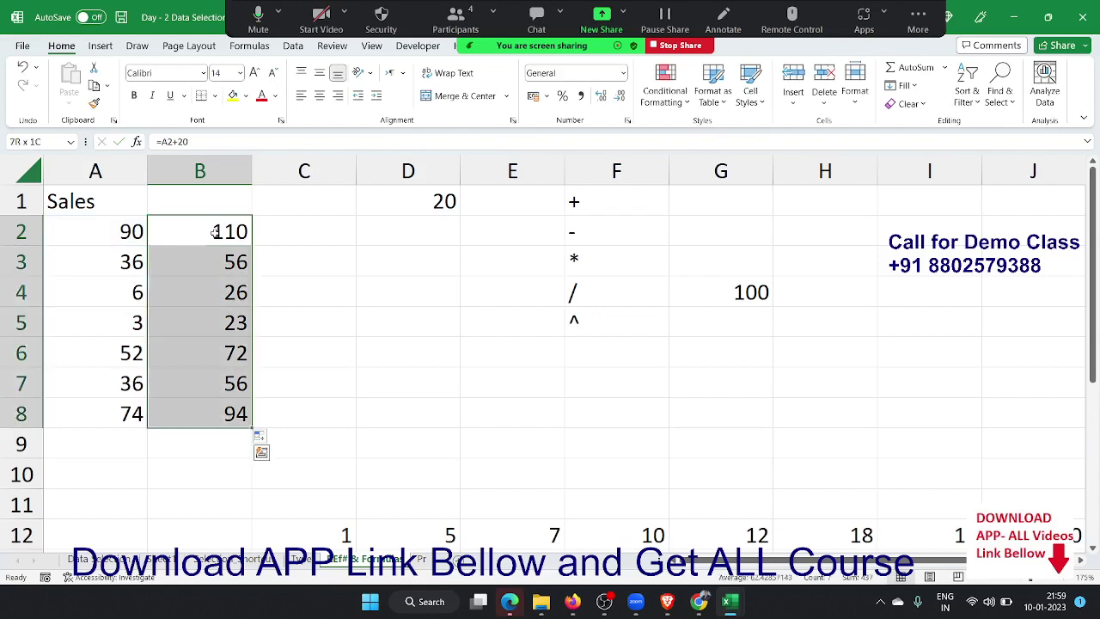
key("Delete")
key("Up")
key("Down")
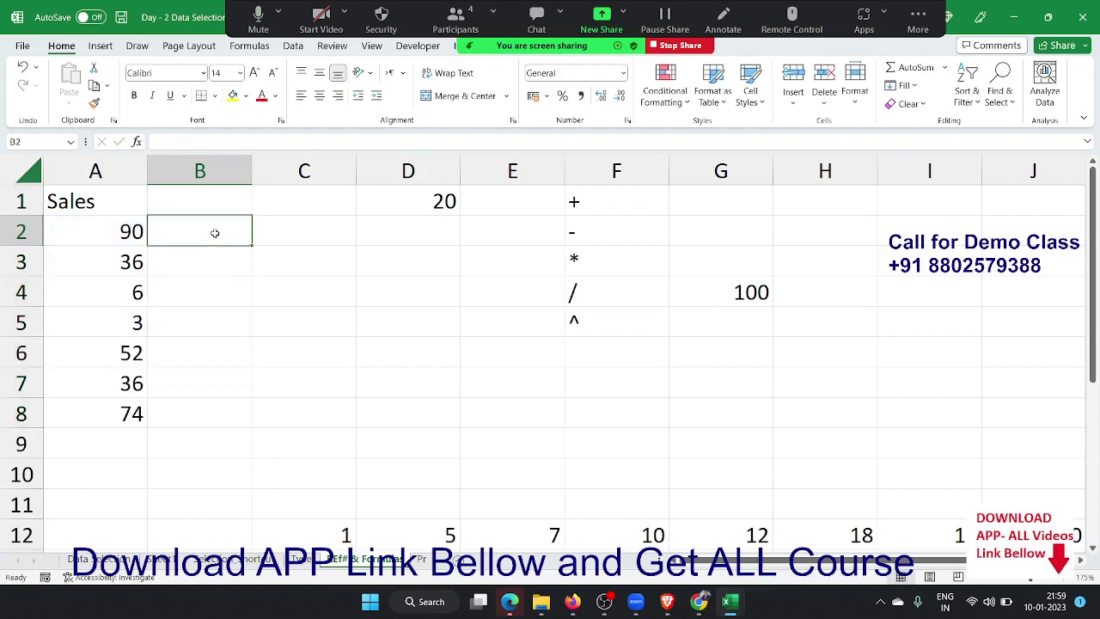
type("=")
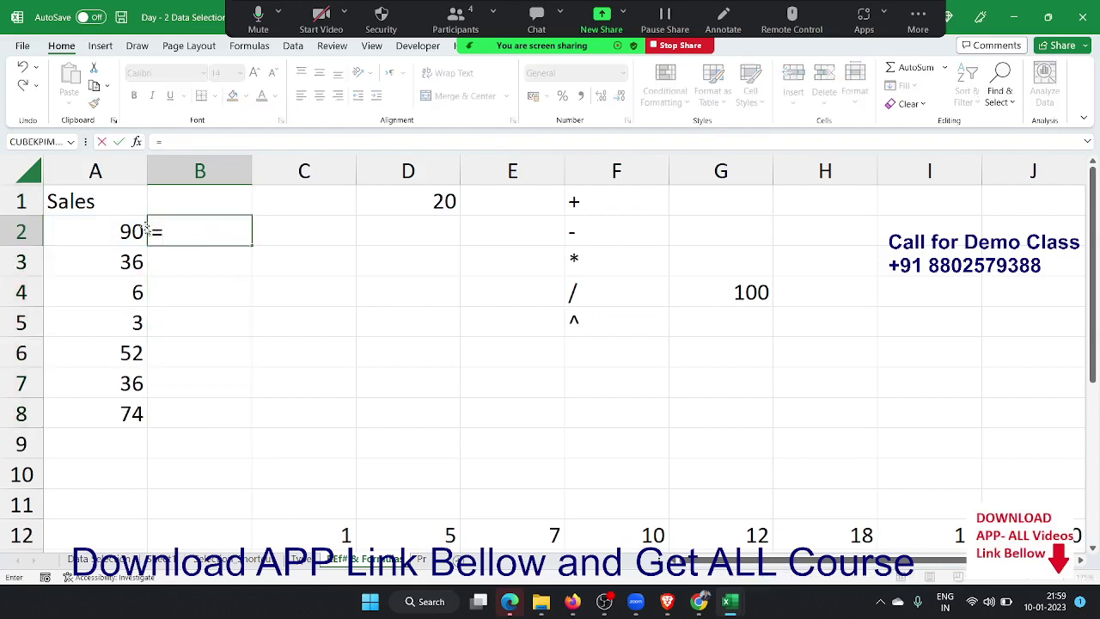
left_click(136, 226)
type("+")
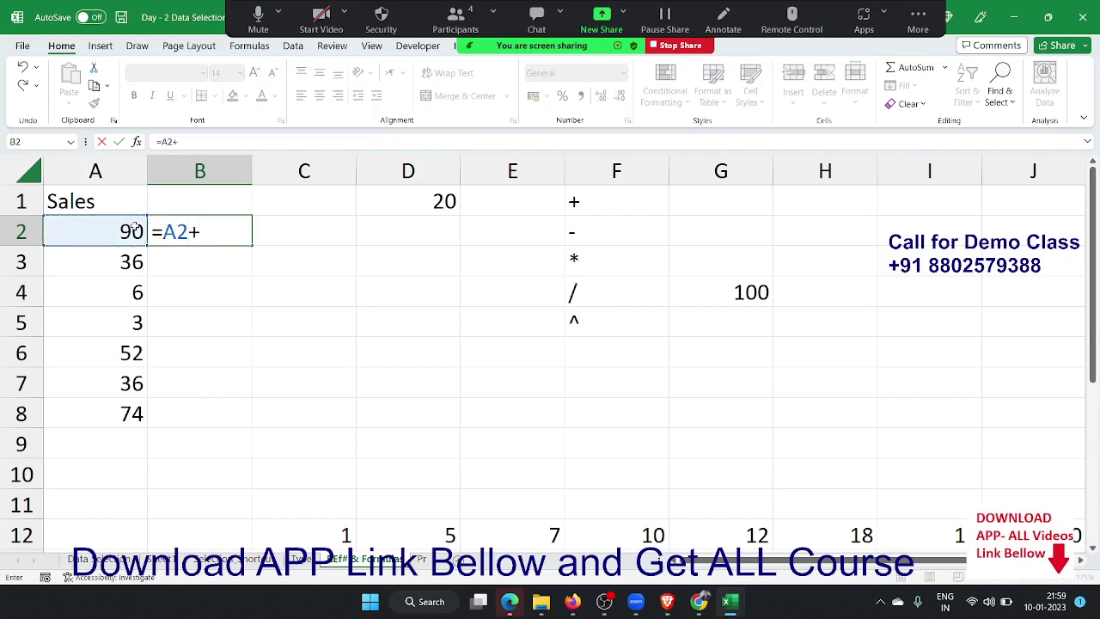
type("20")
key("Return")
key("Up")
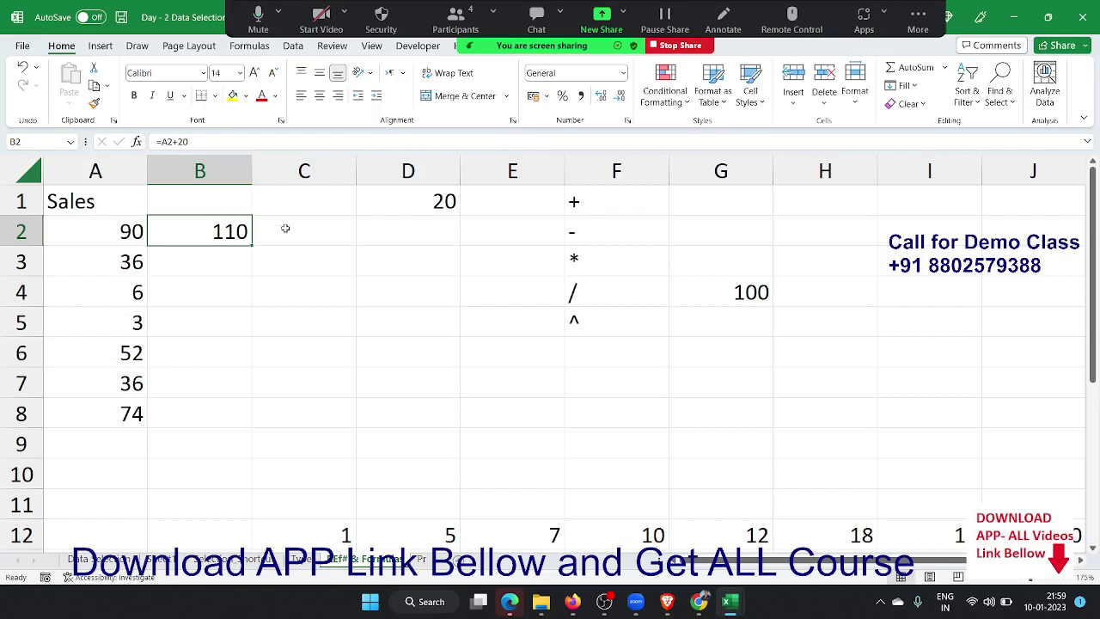
left_click_drag(250, 244, 250, 427)
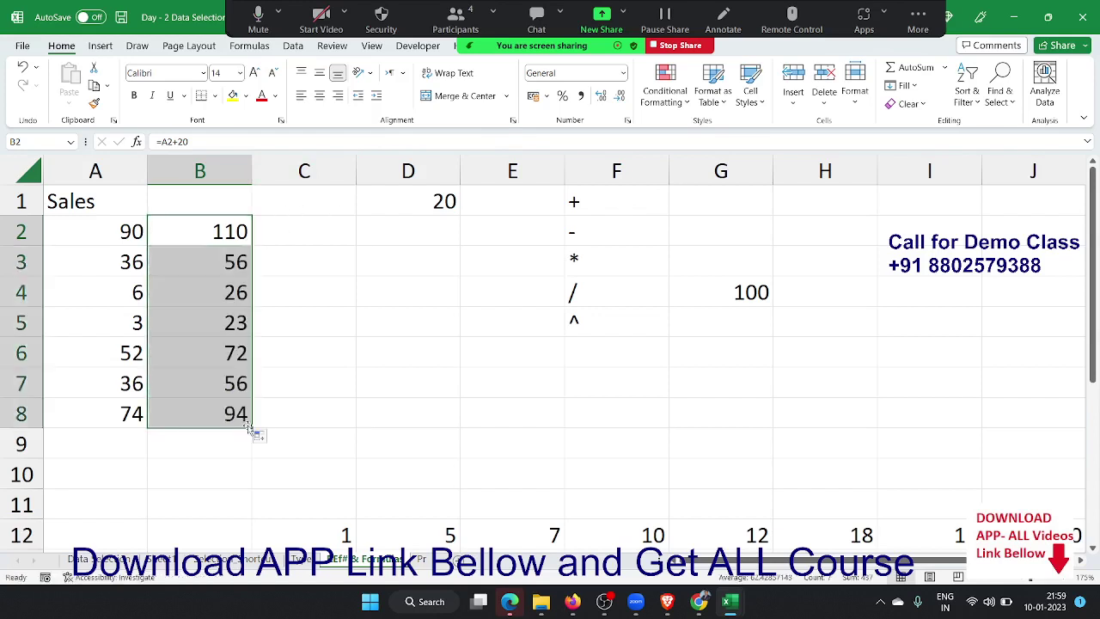
left_click(234, 345)
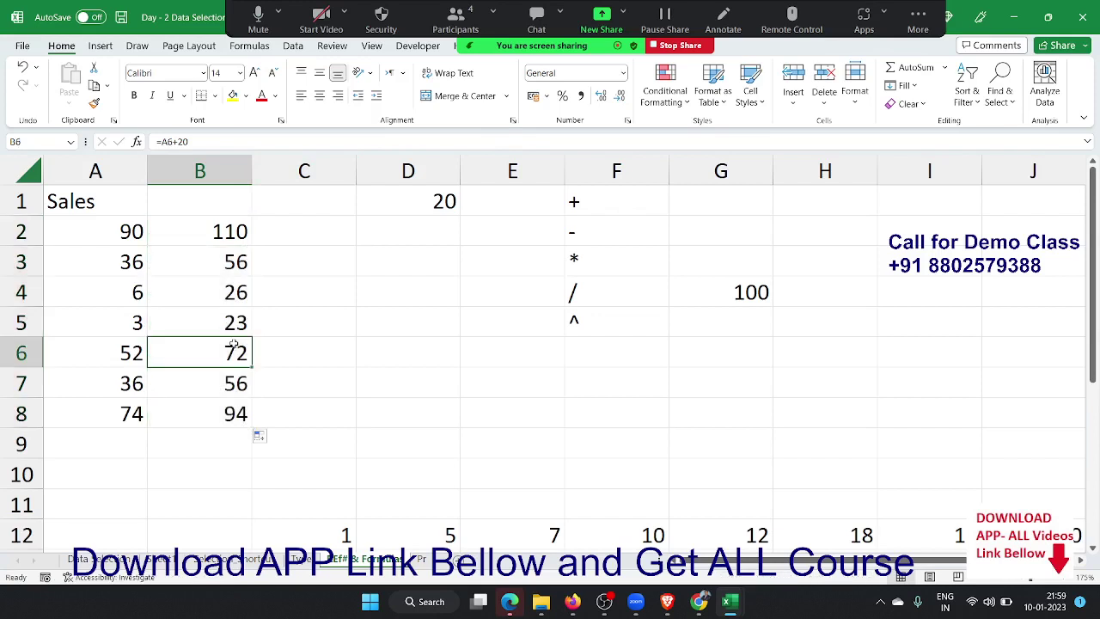
double_click(223, 231)
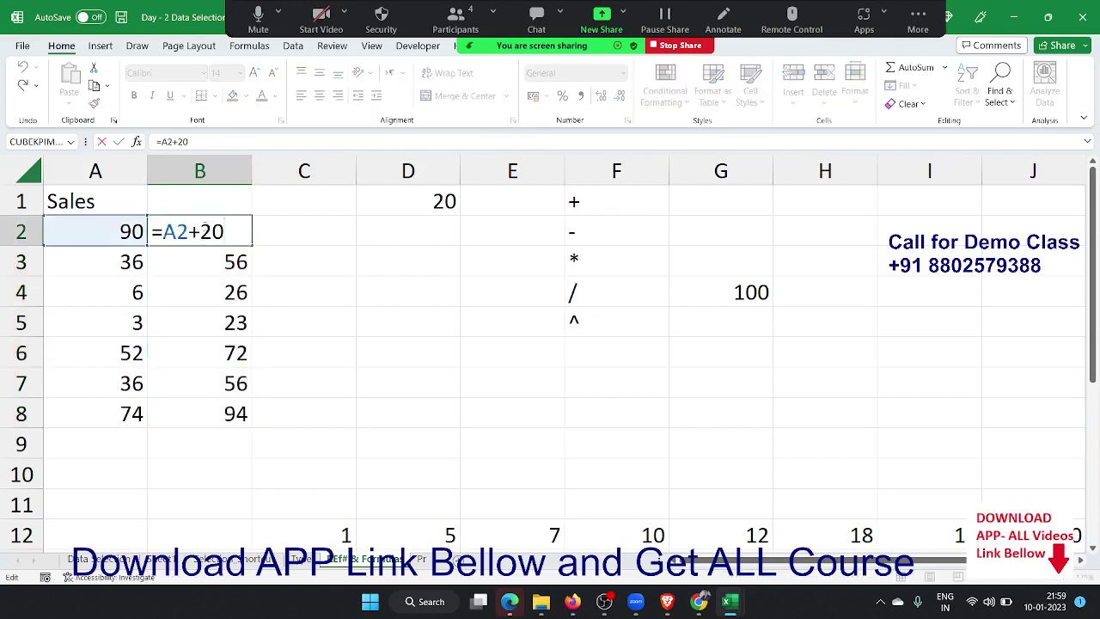
double_click(183, 226)
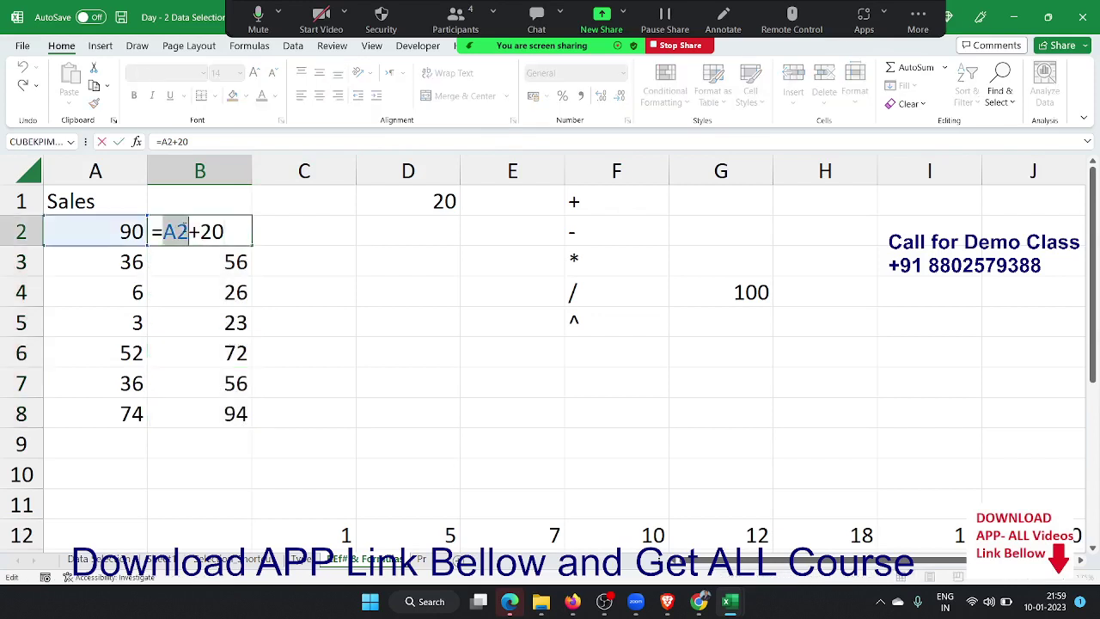
key("Escape")
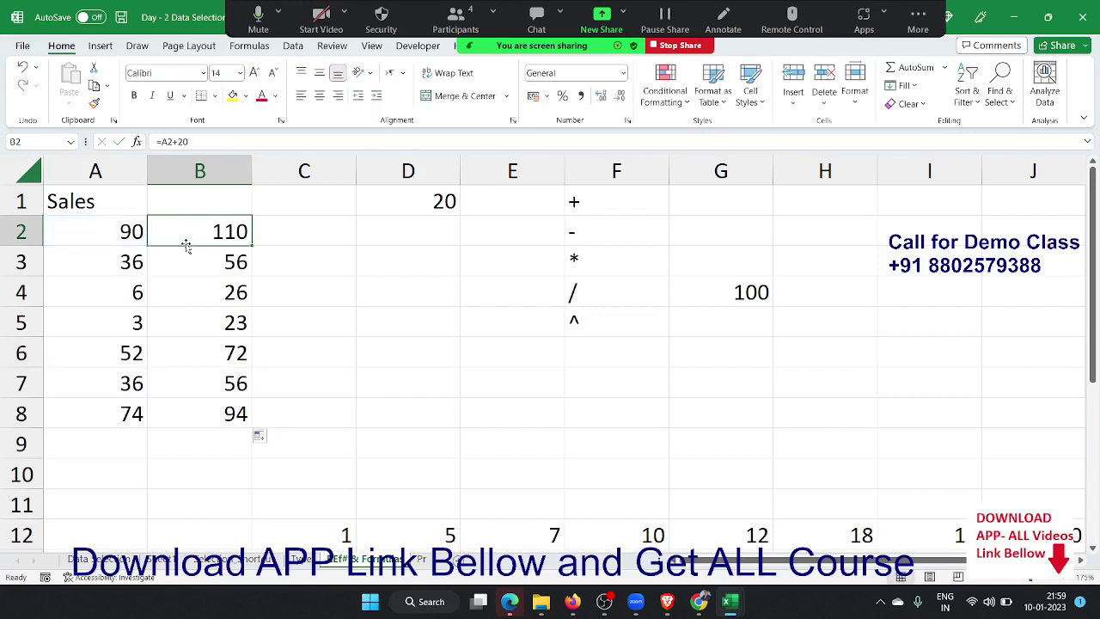
double_click(183, 252)
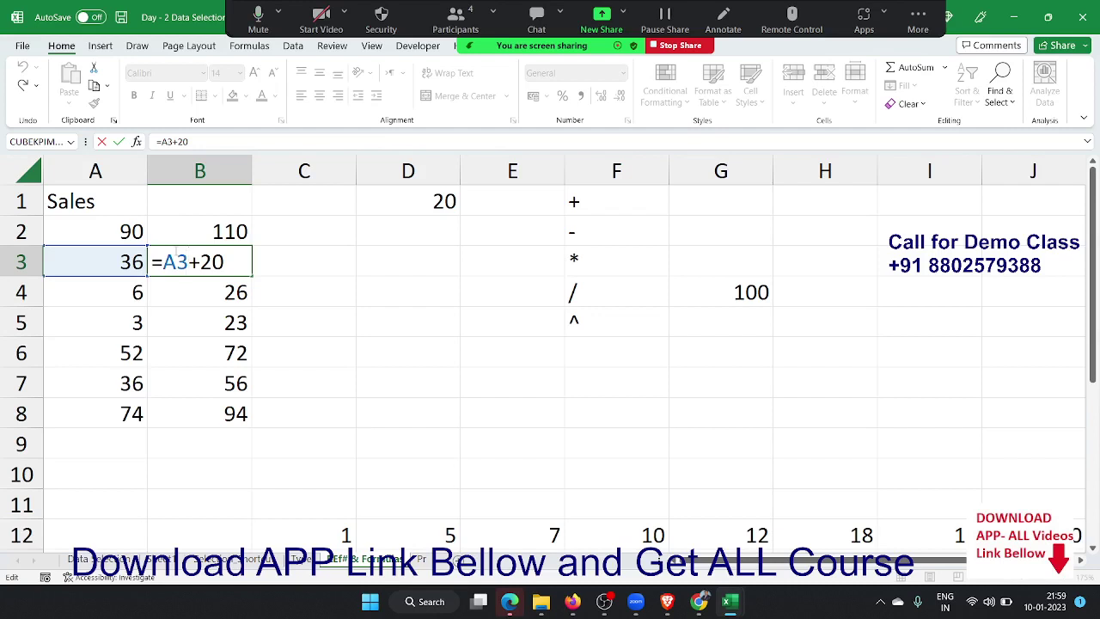
key("ctrl+Return")
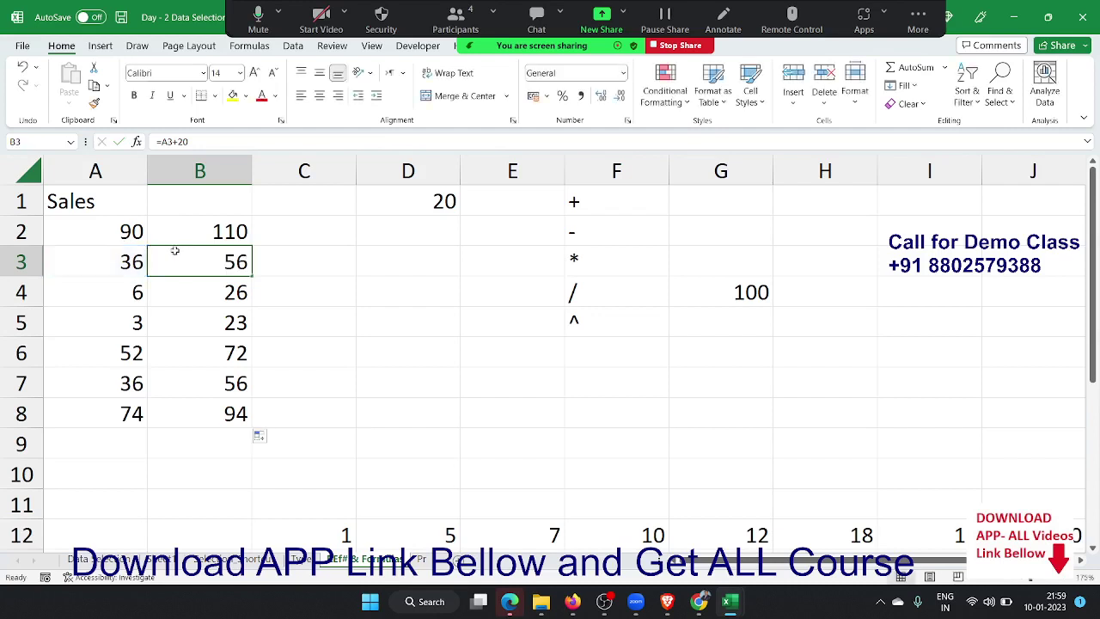
key("Down")
key("Down")
key("Down")
key("Up")
key("Up")
key("Up")
key("Up")
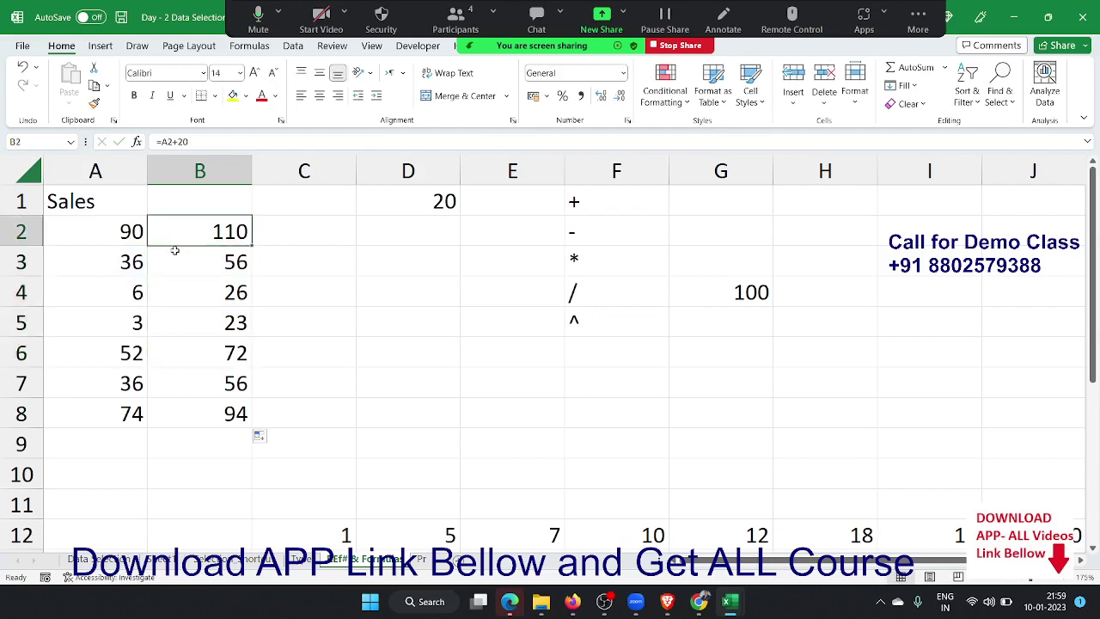
key("ctrl+shift+Down")
Clear B2:B8 and enter =A2+D1 in B2.
key("Delete")
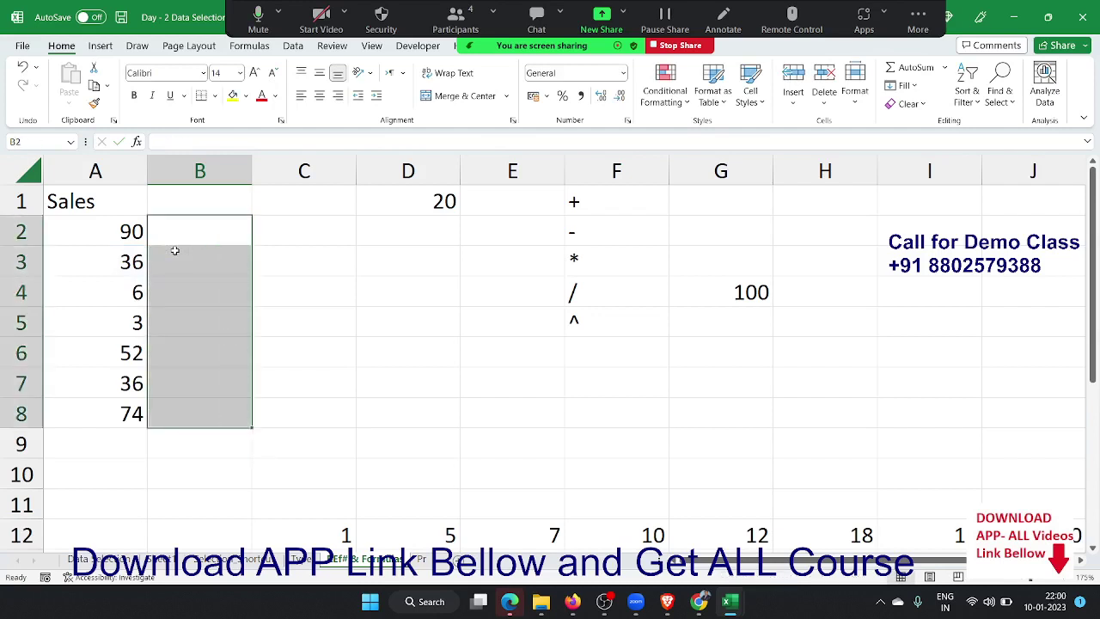
key("Right")
key("Right")
key("Up")
key("Right")
key("Left")
key("Down")
key("Down")
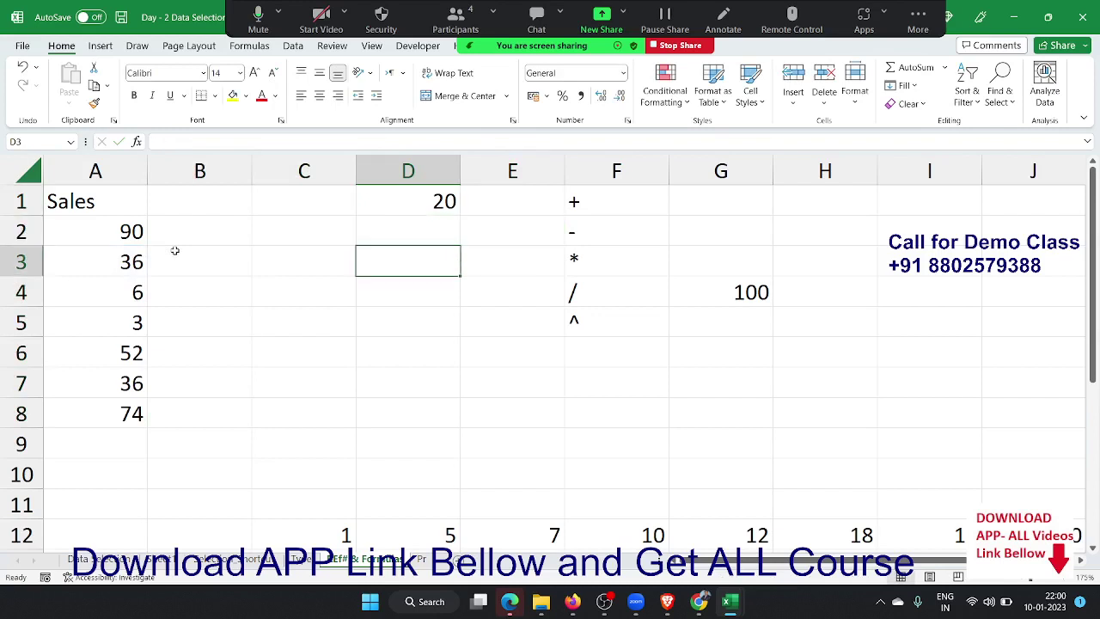
key("Left")
key("Left")
key("Up")
type("=")
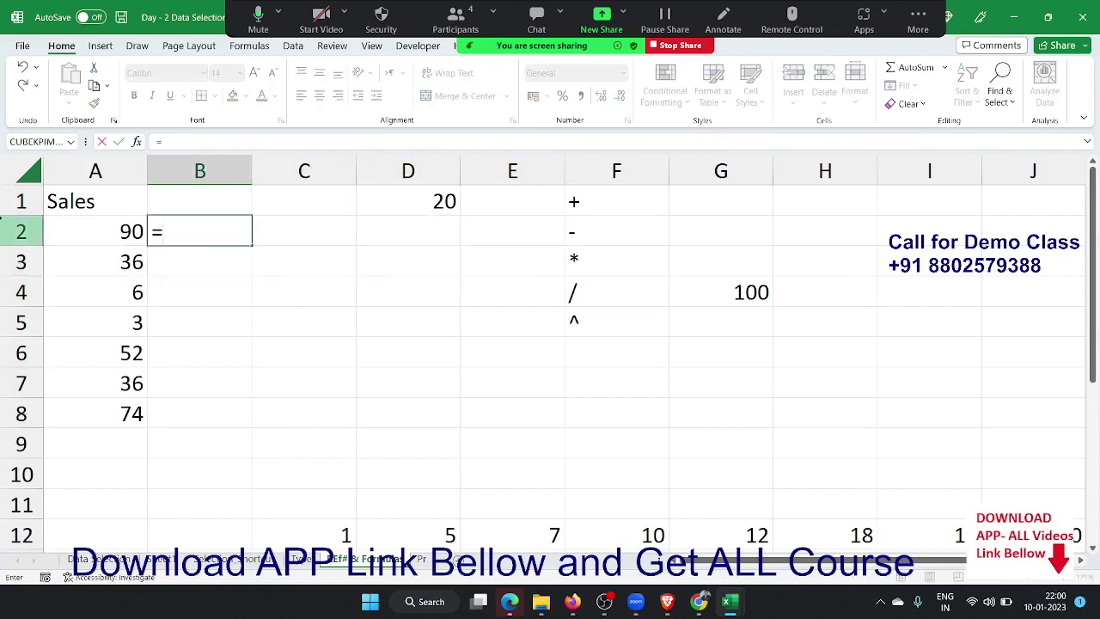
left_click(129, 225)
type("+")
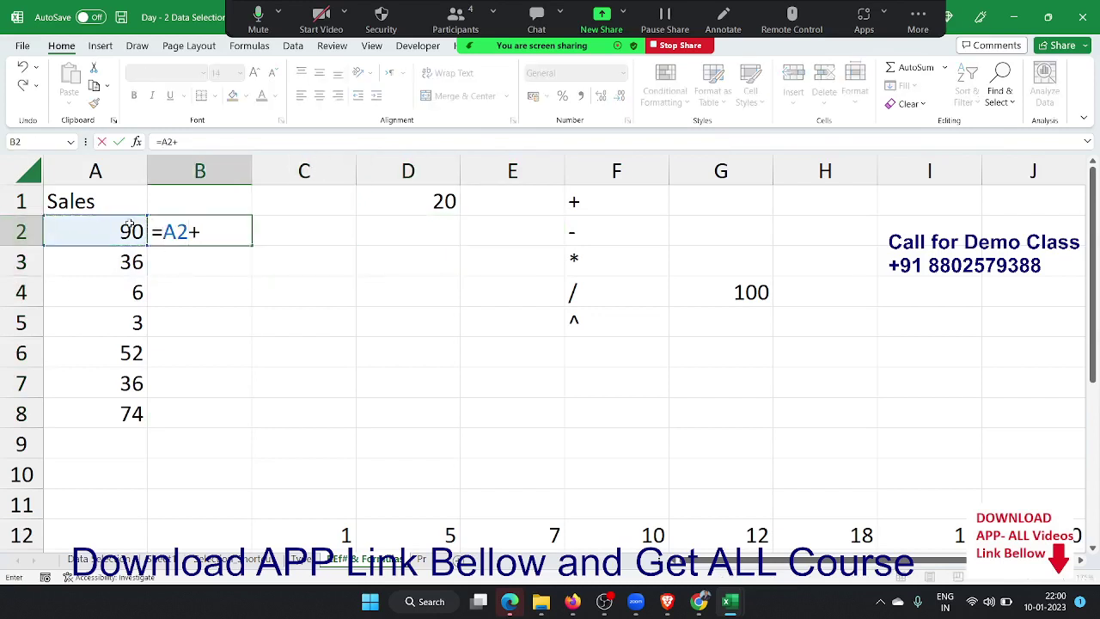
left_click(449, 201)
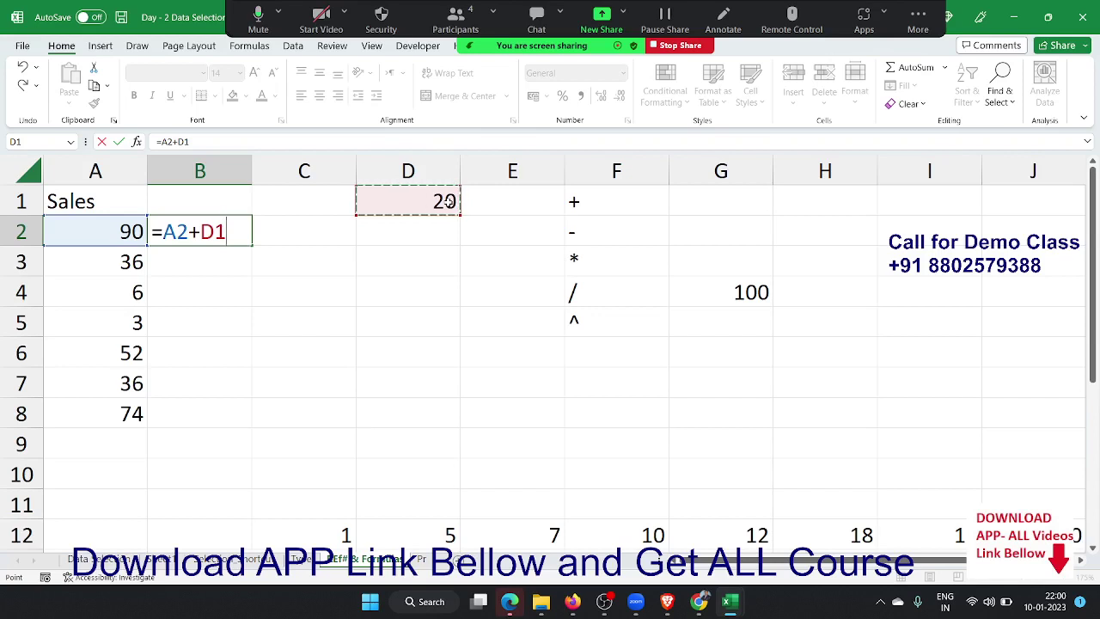
key("Return")
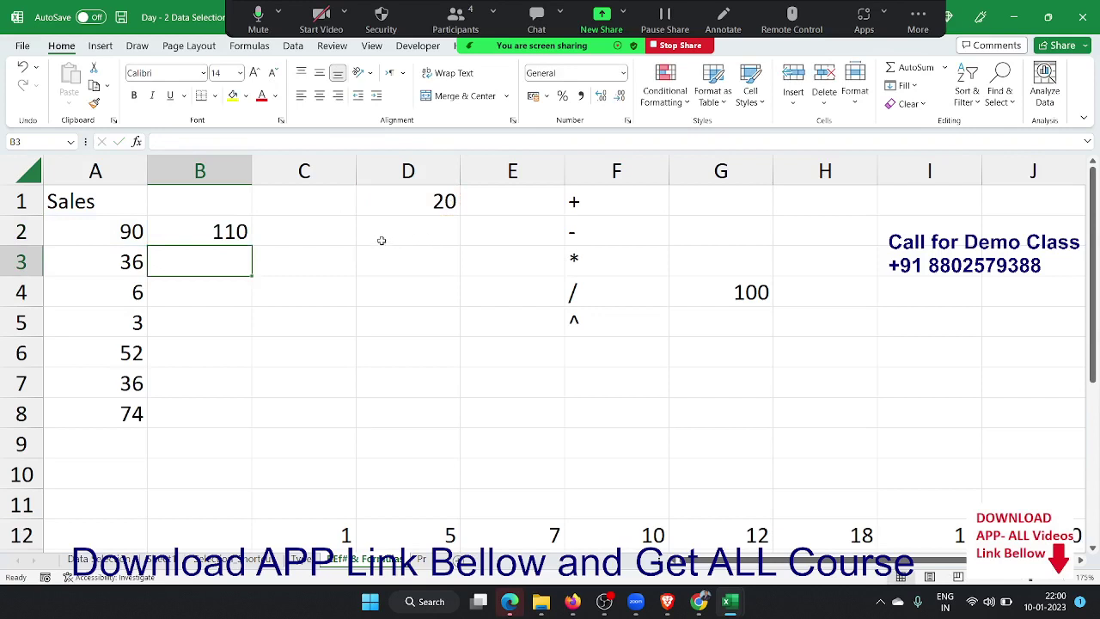
Copy B2's formula into B3 and review B2's A2 and D1 references.
left_click(241, 231)
left_click_drag(249, 247, 249, 273)
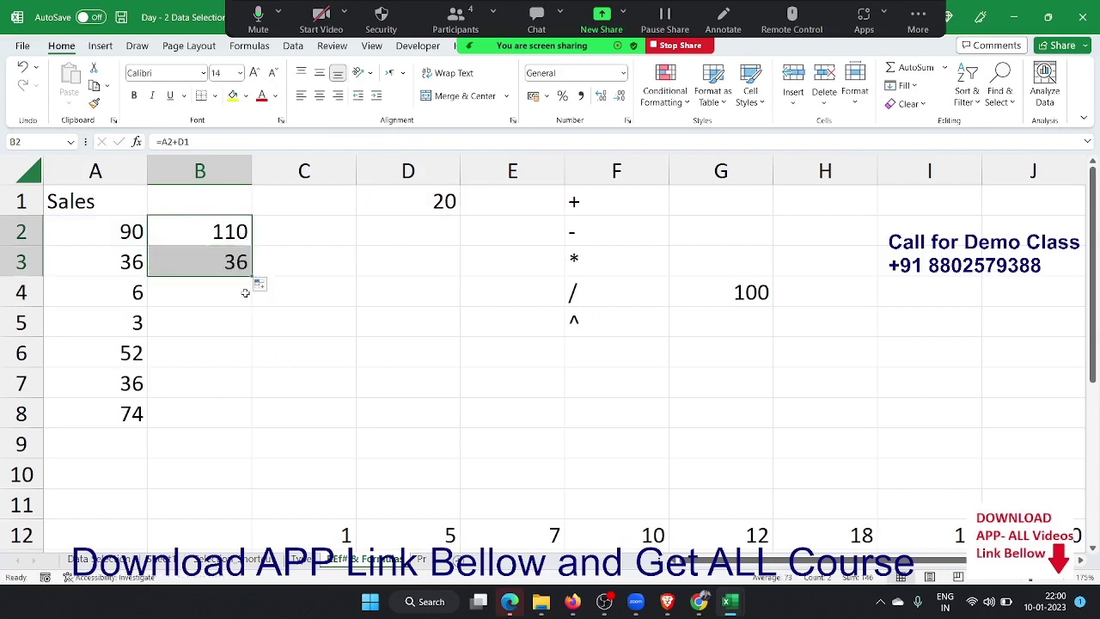
double_click(239, 227)
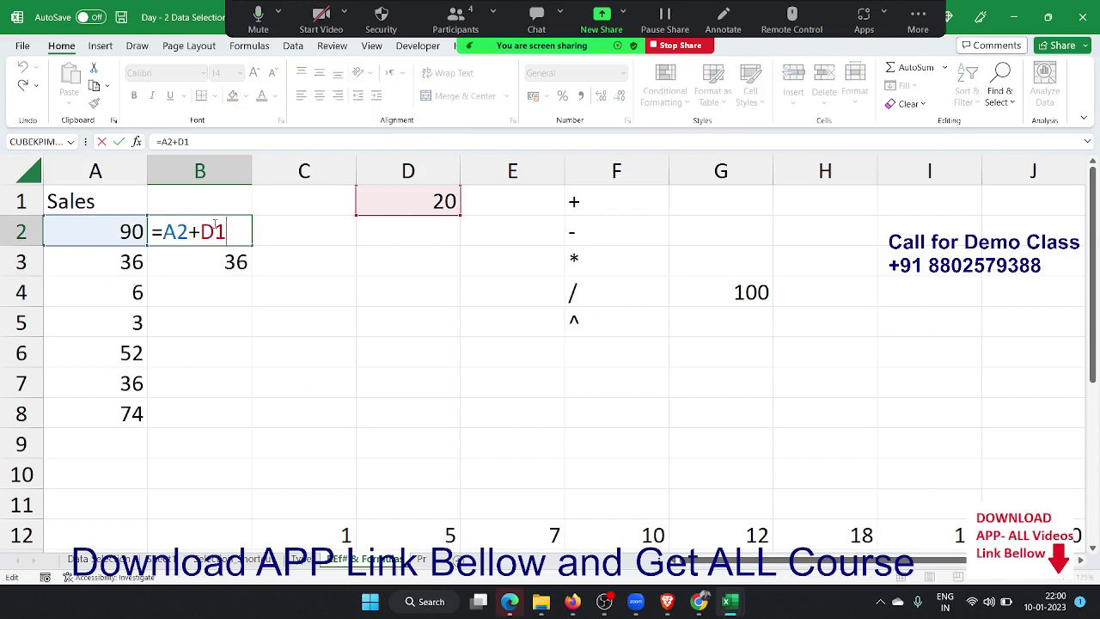
double_click(220, 244)
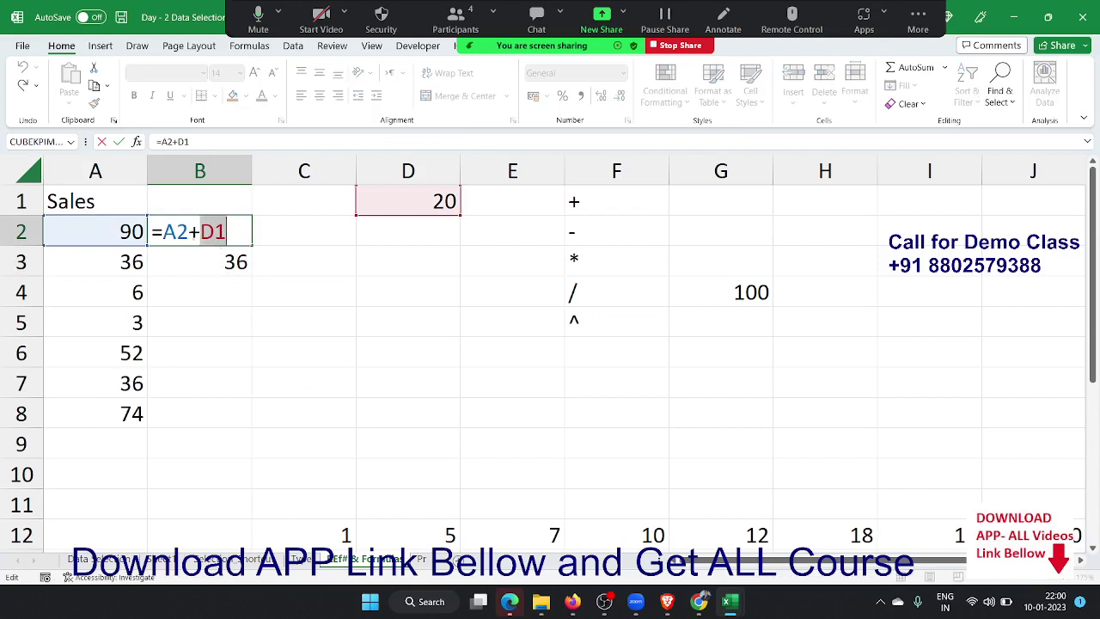
double_click(175, 232)
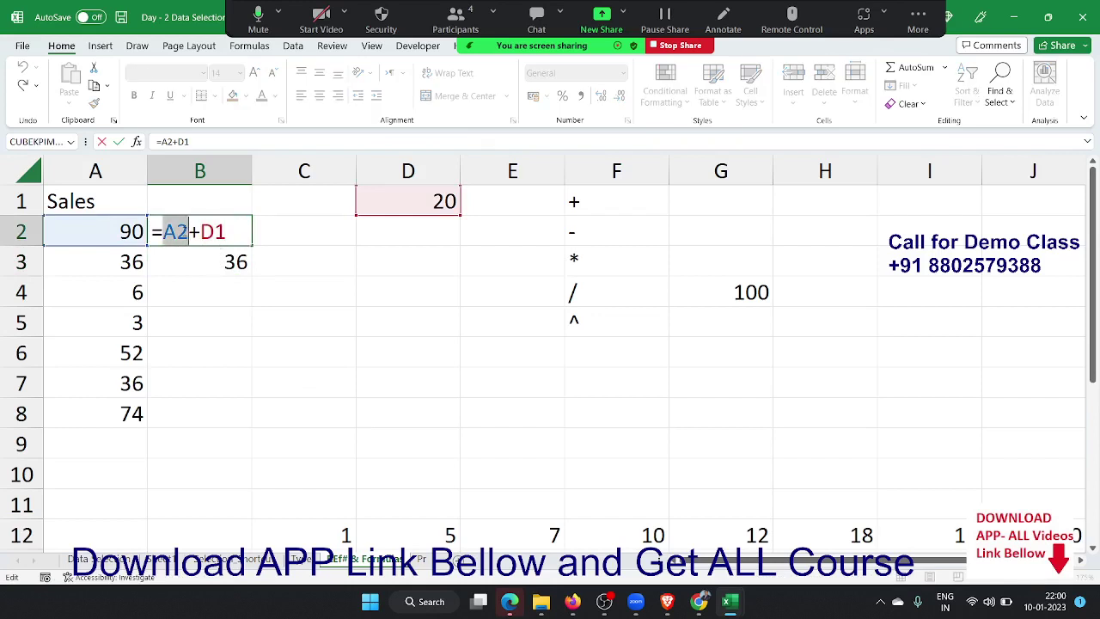
key("Escape")
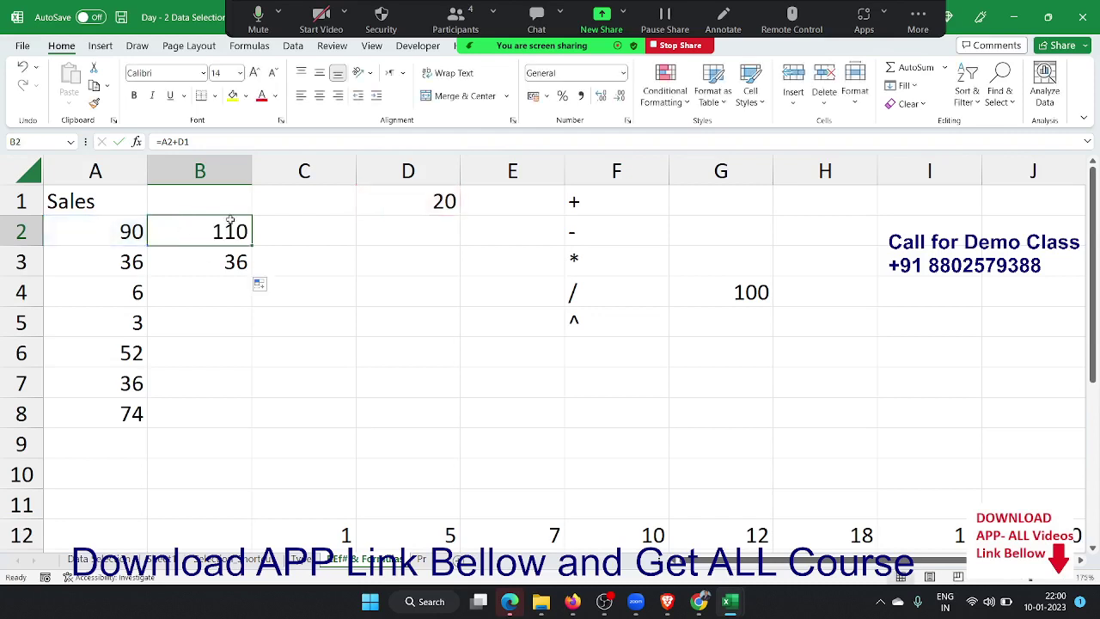
Compare B3's shifted =A3+D2 formula, then place the caret between D and 1 in B2.
left_click(235, 262)
double_click(235, 262)
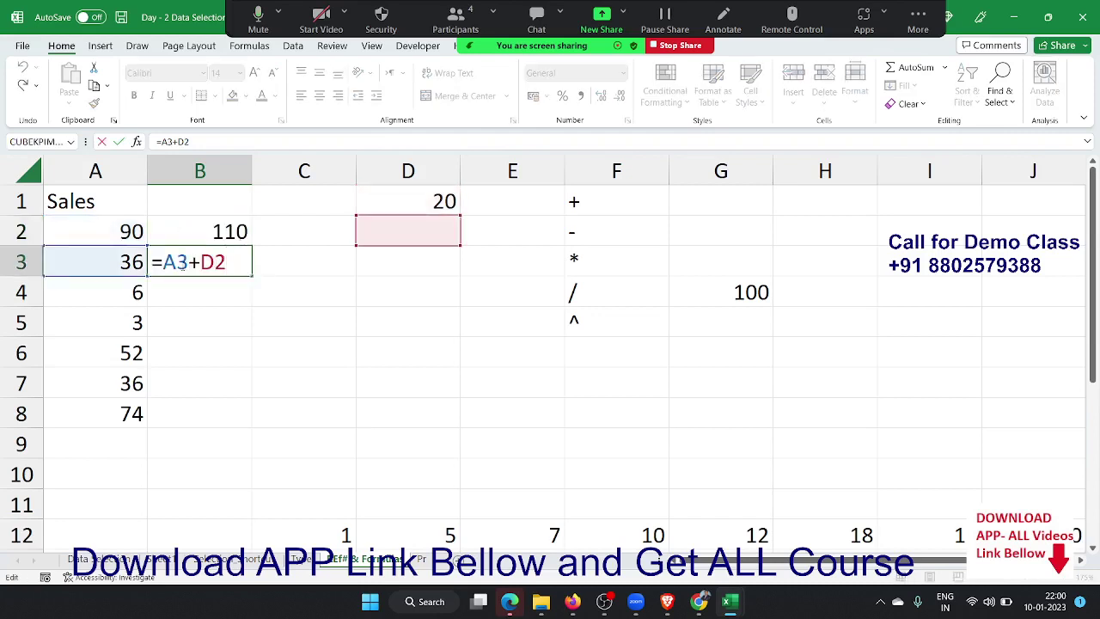
double_click(182, 265)
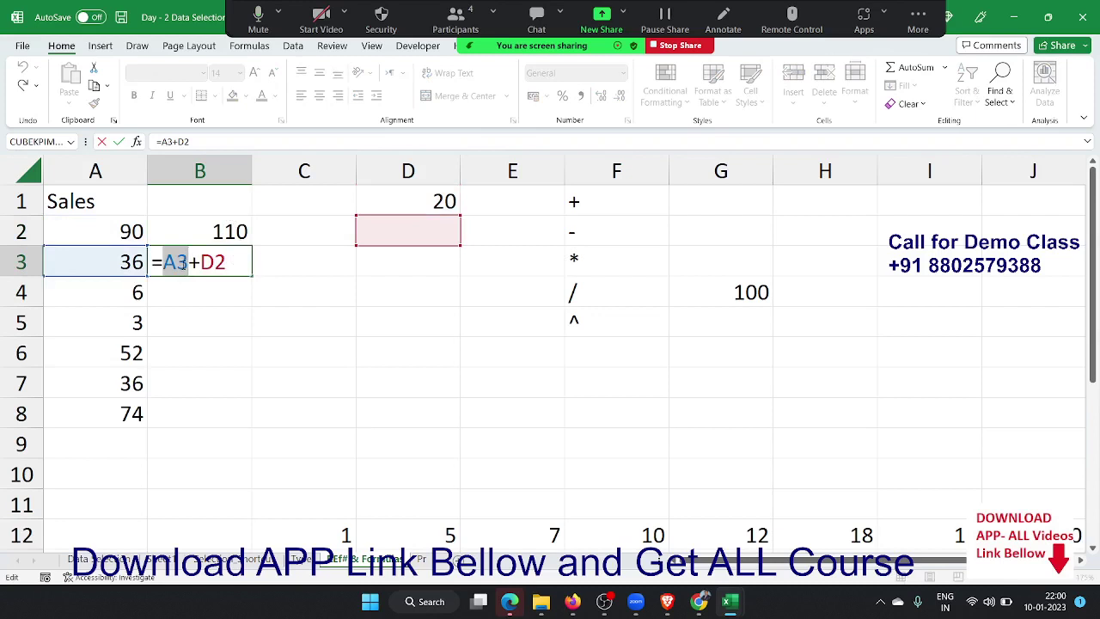
double_click(220, 263)
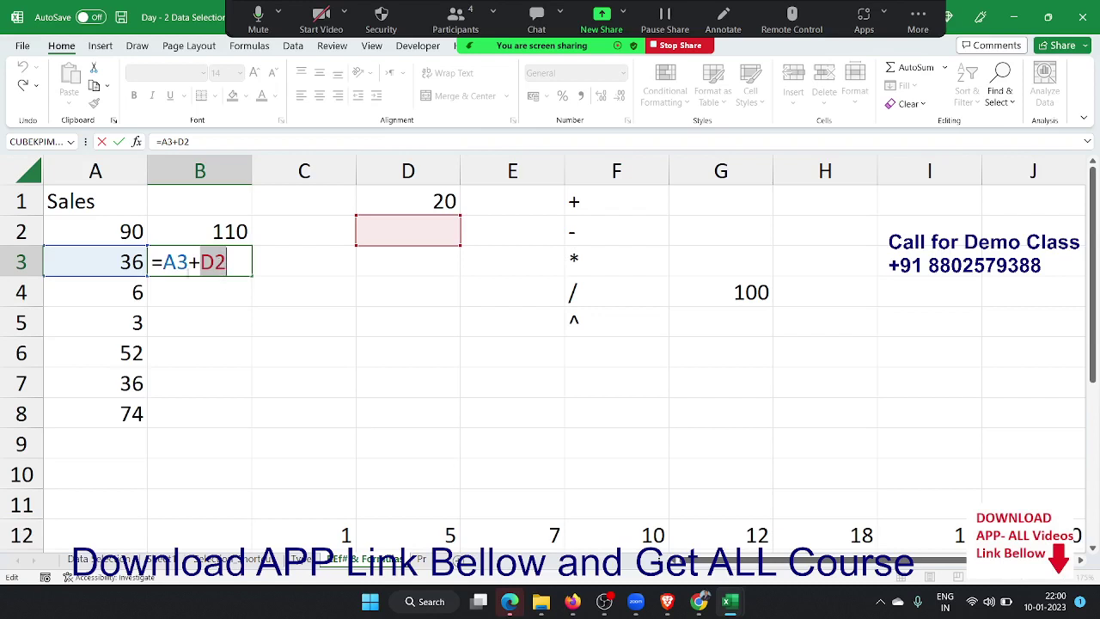
double_click(188, 262)
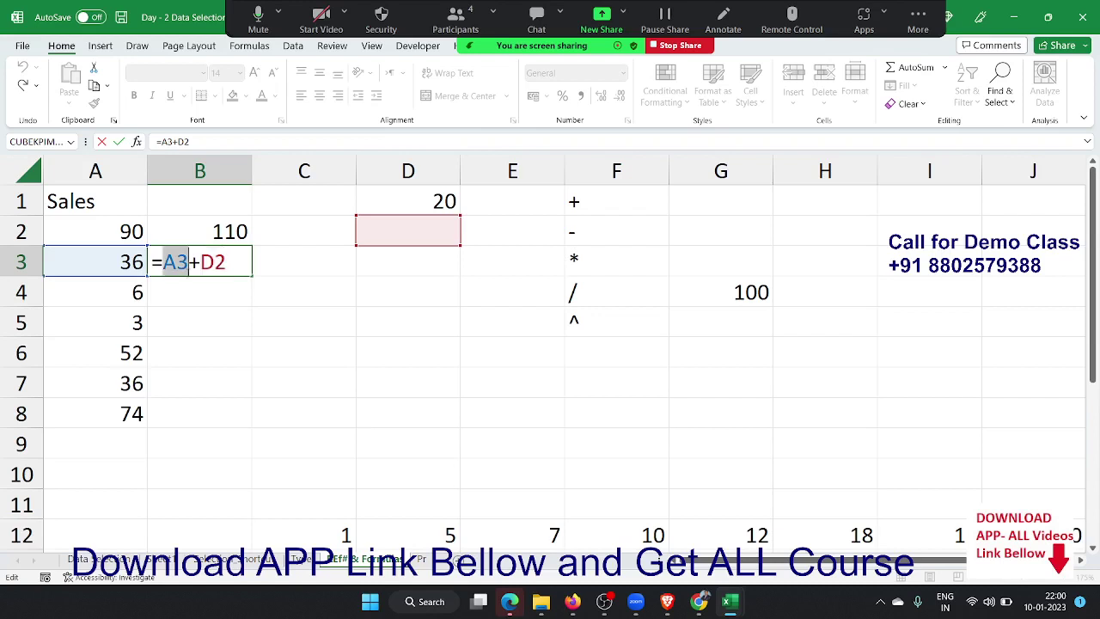
double_click(213, 262)
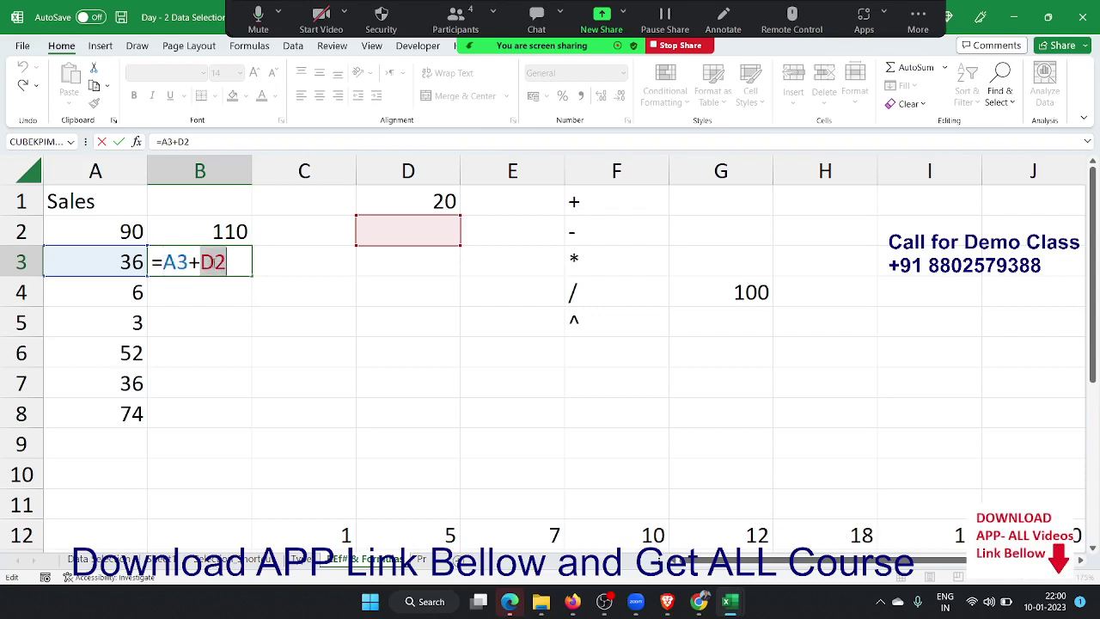
key("Escape")
double_click(238, 235)
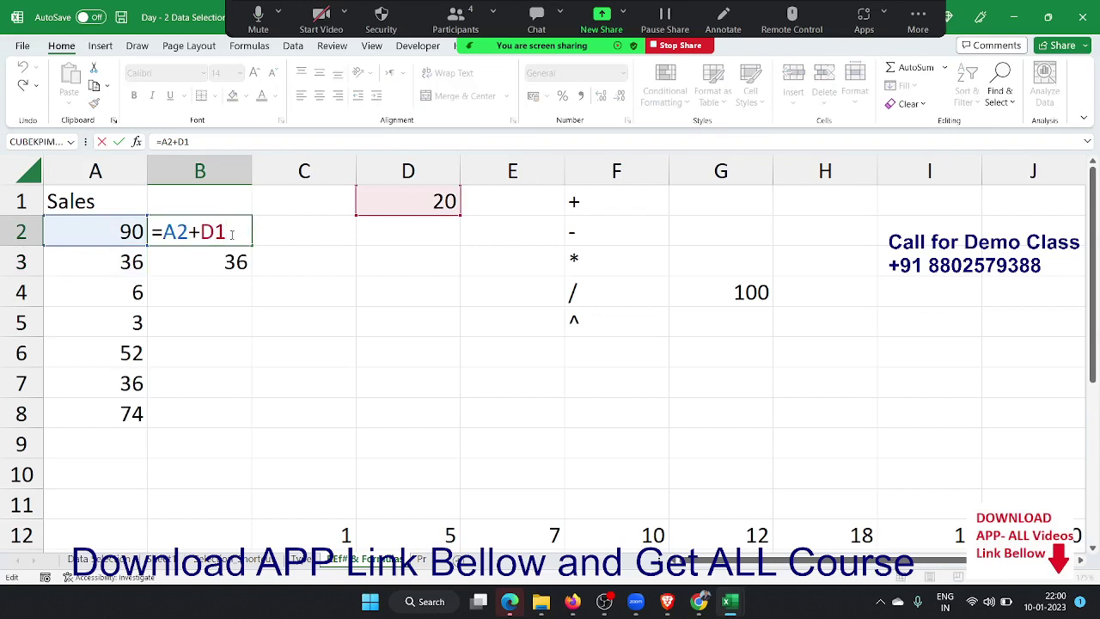
key("Left")
Change B2 to =A2+D$1 and fill it down through B8.
type("$")
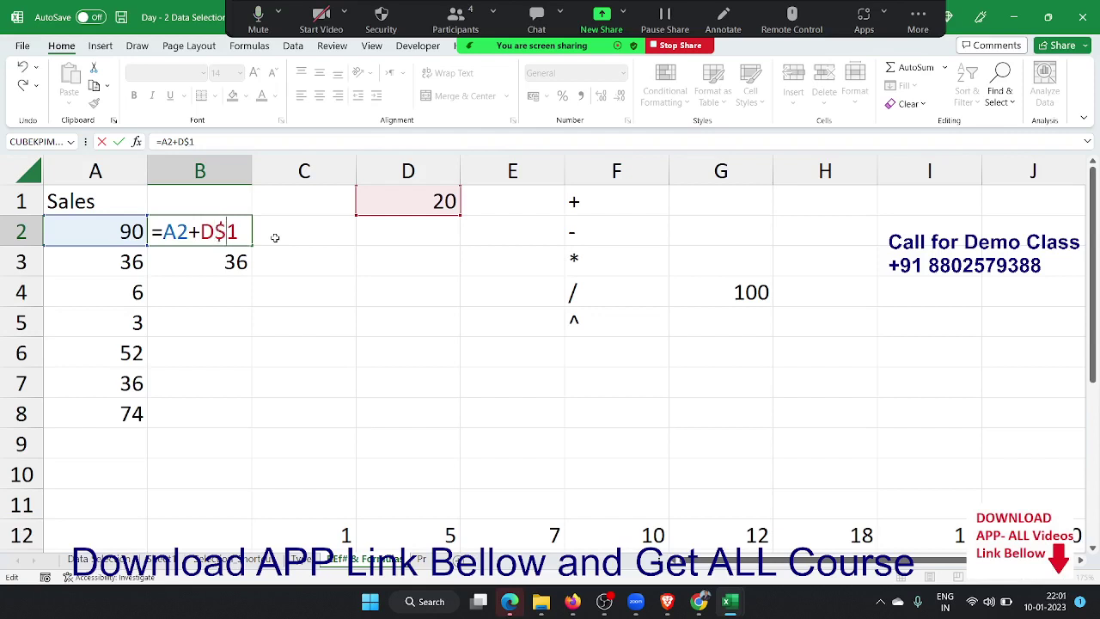
key("Return")
key("Up")
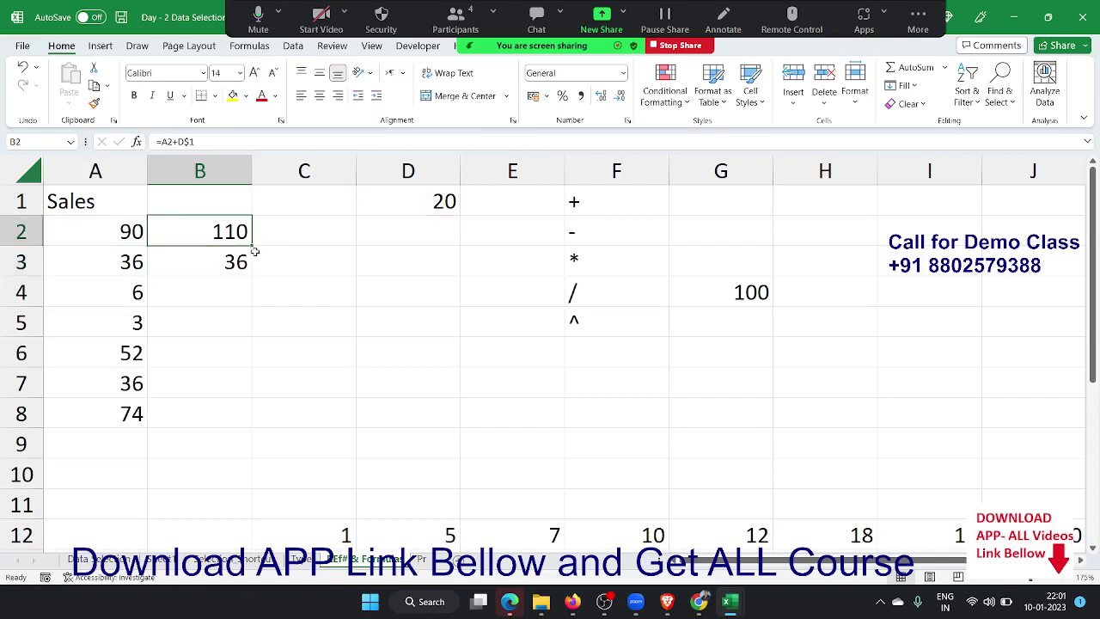
left_click_drag(254, 250, 249, 421)
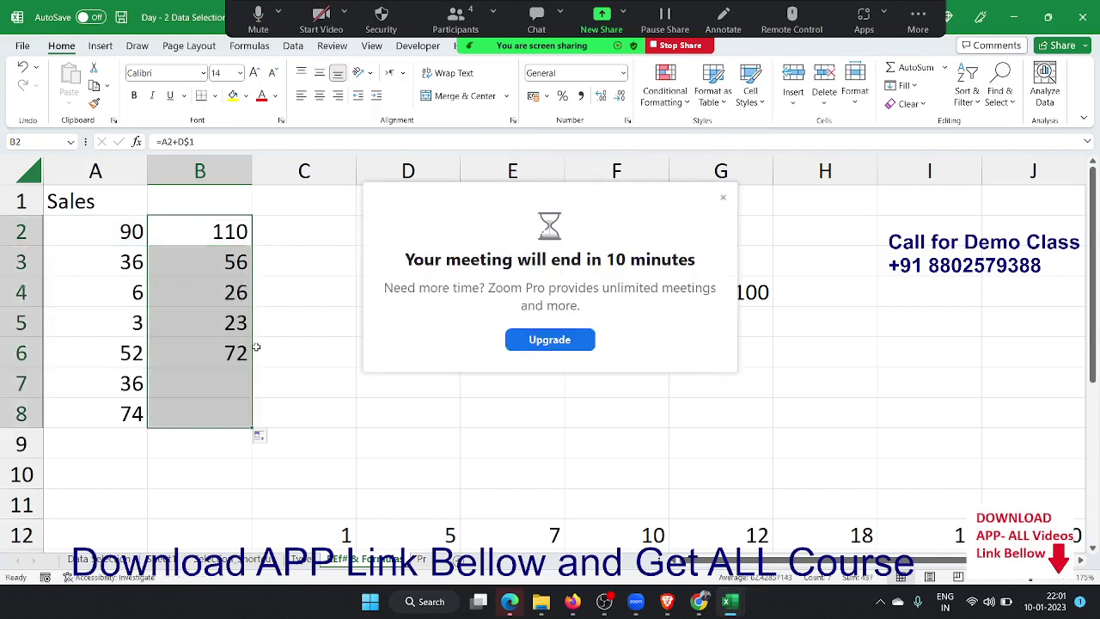
left_click(723, 196)
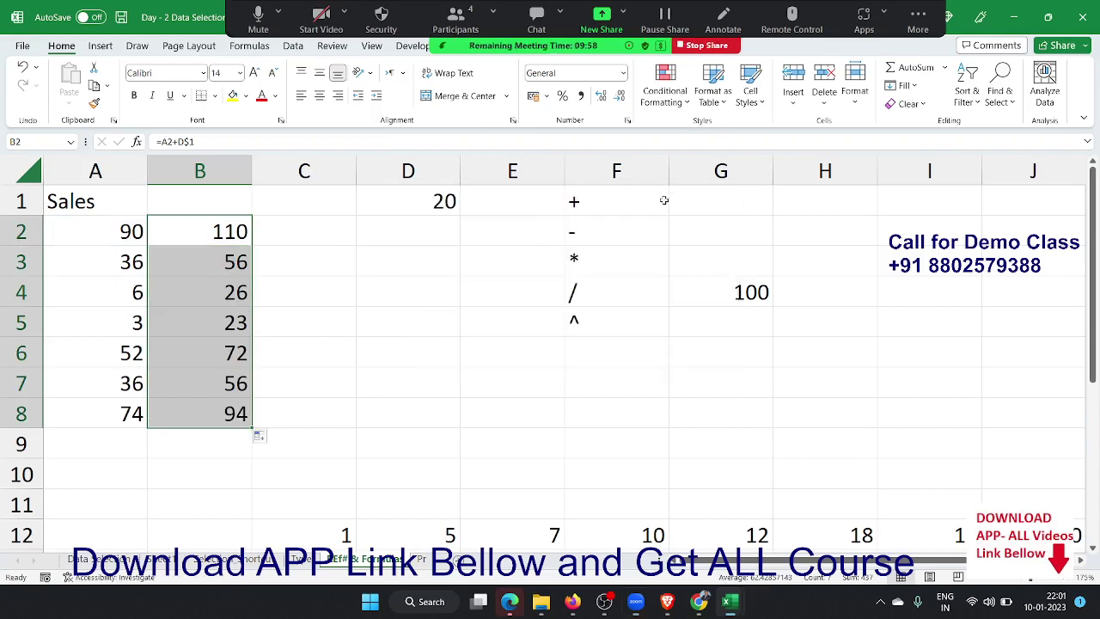
Check the row-locked formulas in B2 to B4, then copy B2's formula across into C2.
double_click(239, 234)
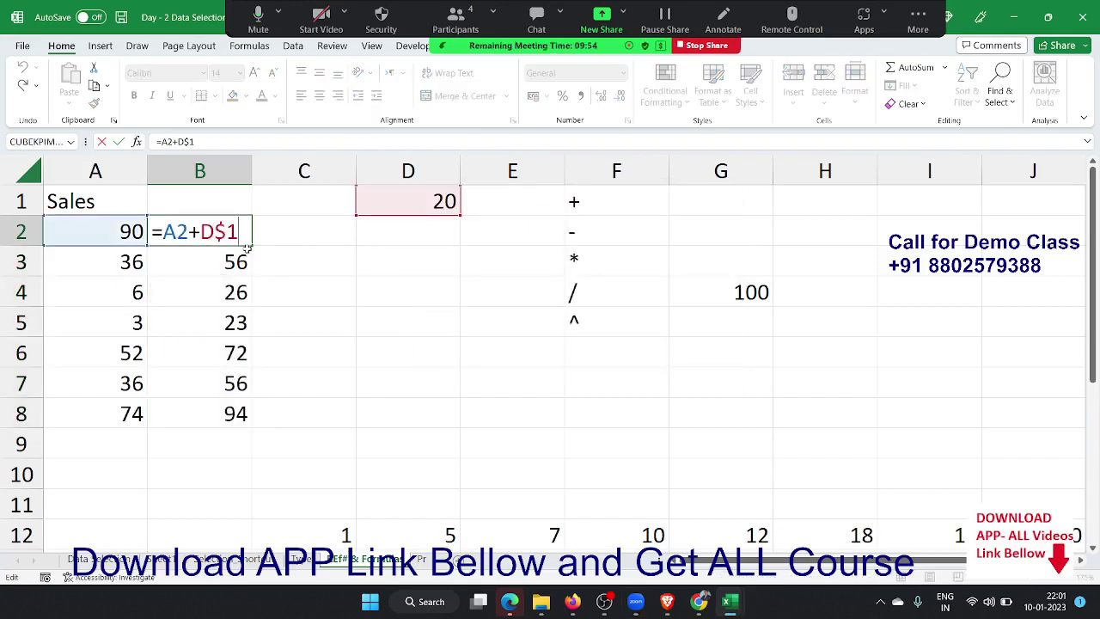
key("Return")
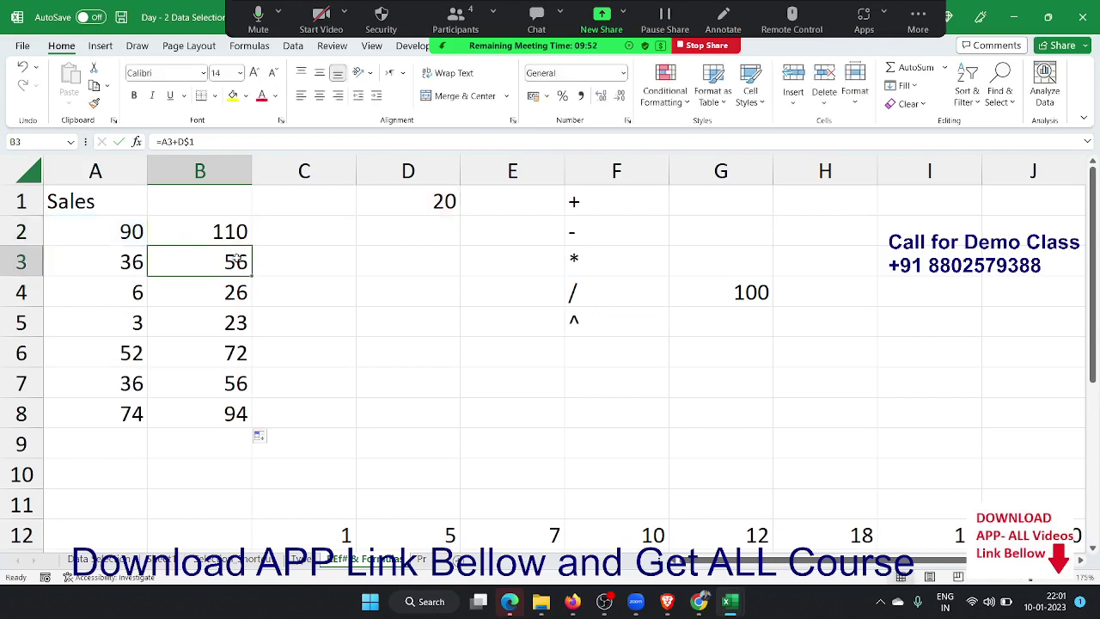
key("F2")
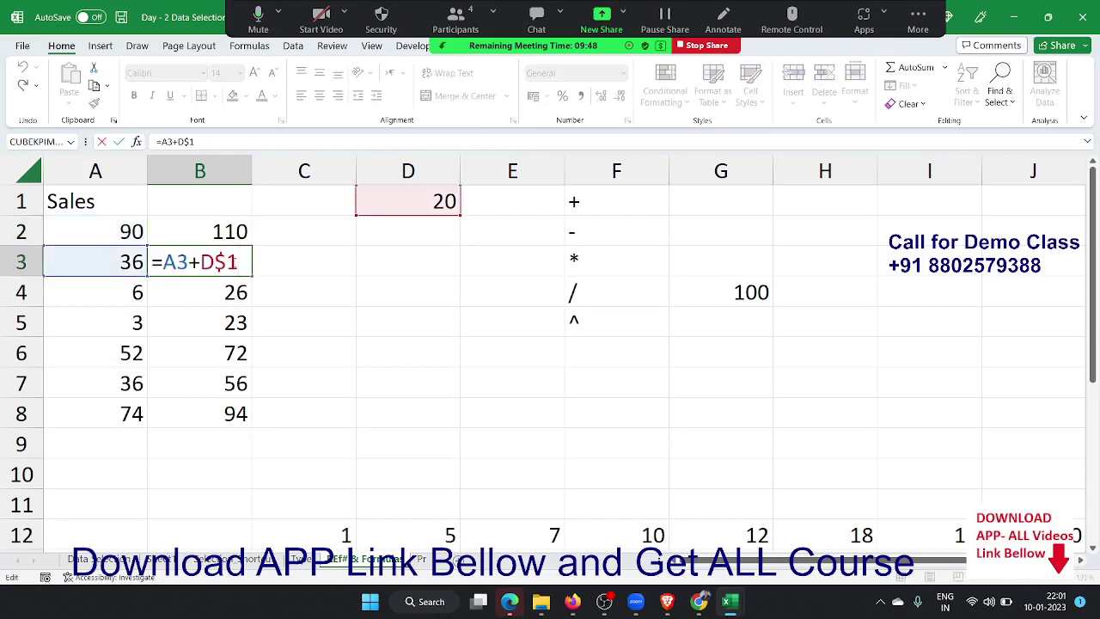
key("Escape")
key("Down")
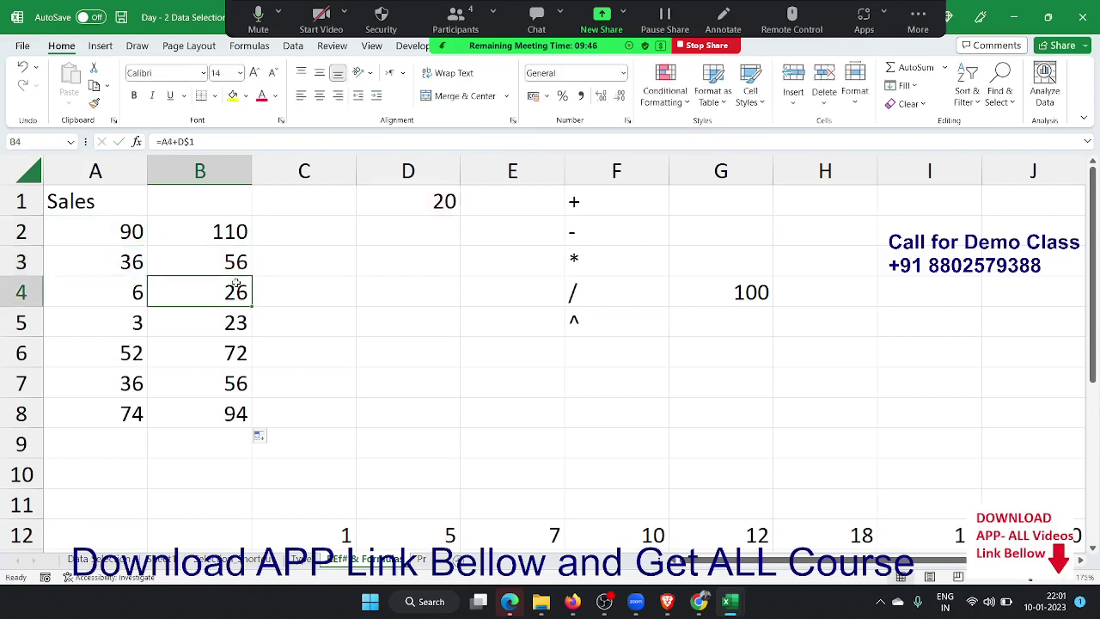
key("F2")
key("Escape")
left_click(244, 233)
key("F2")
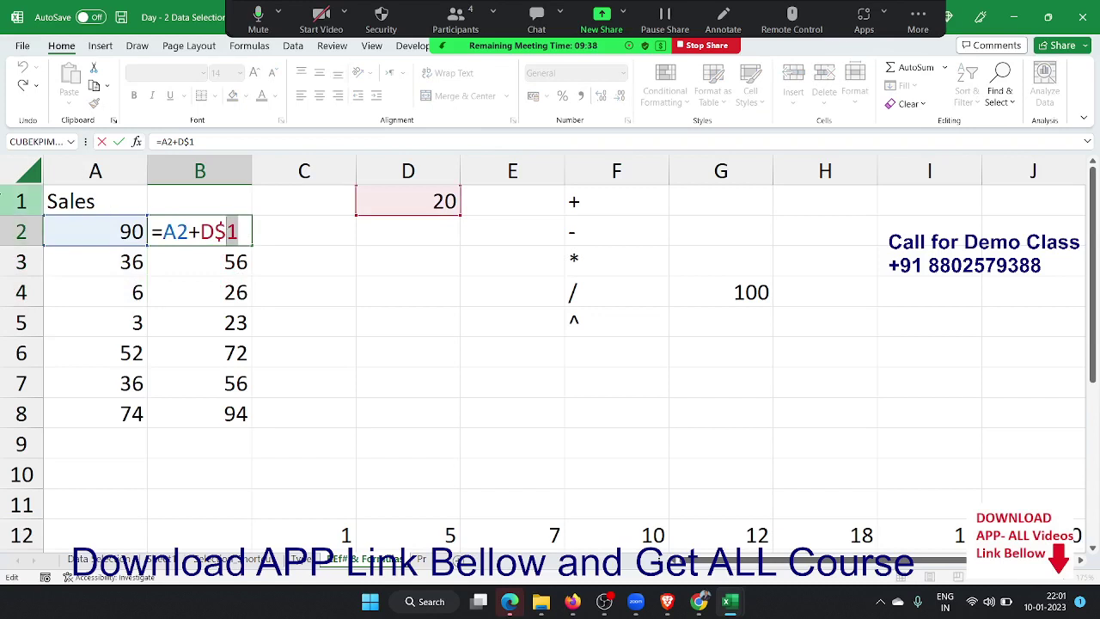
key("Escape")
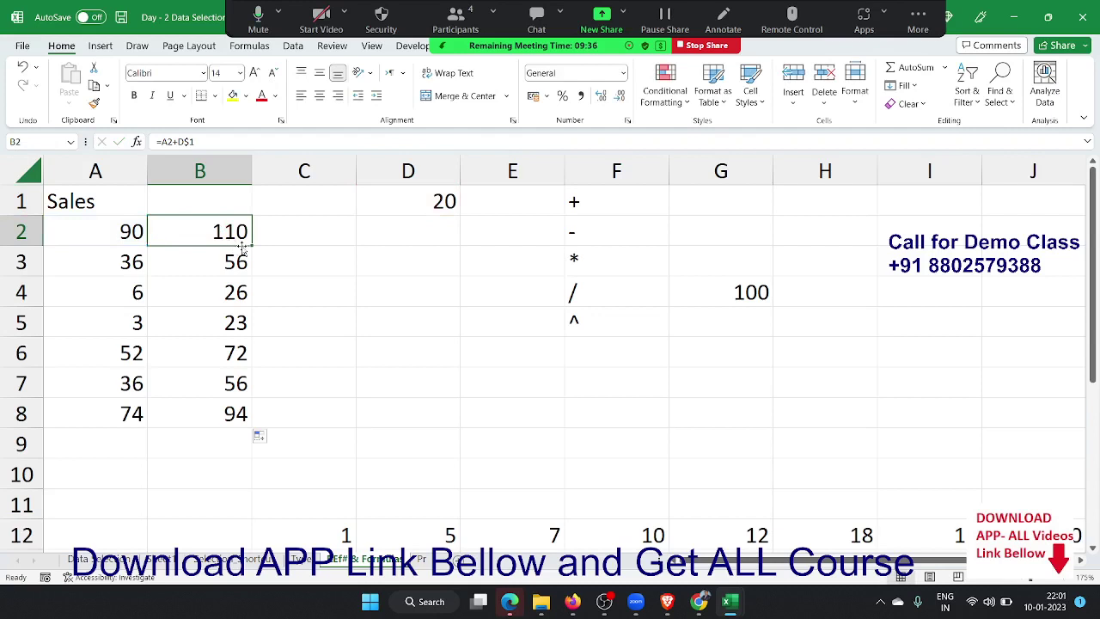
left_click_drag(249, 246, 318, 238)
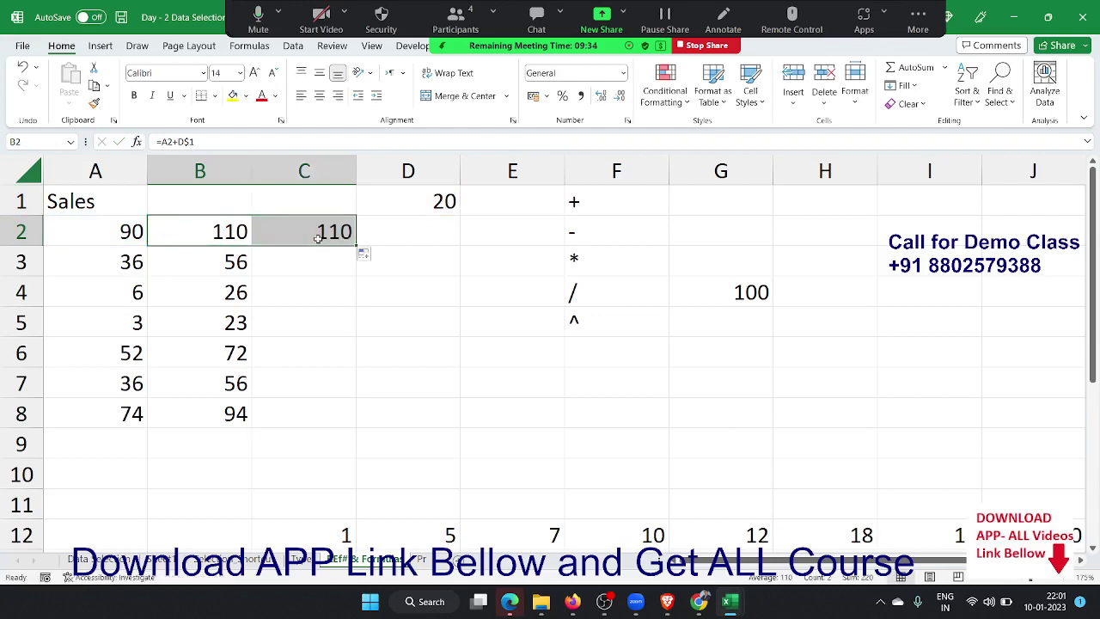
Inspect C2's copied formula and its shifted E$1 reference.
double_click(317, 236)
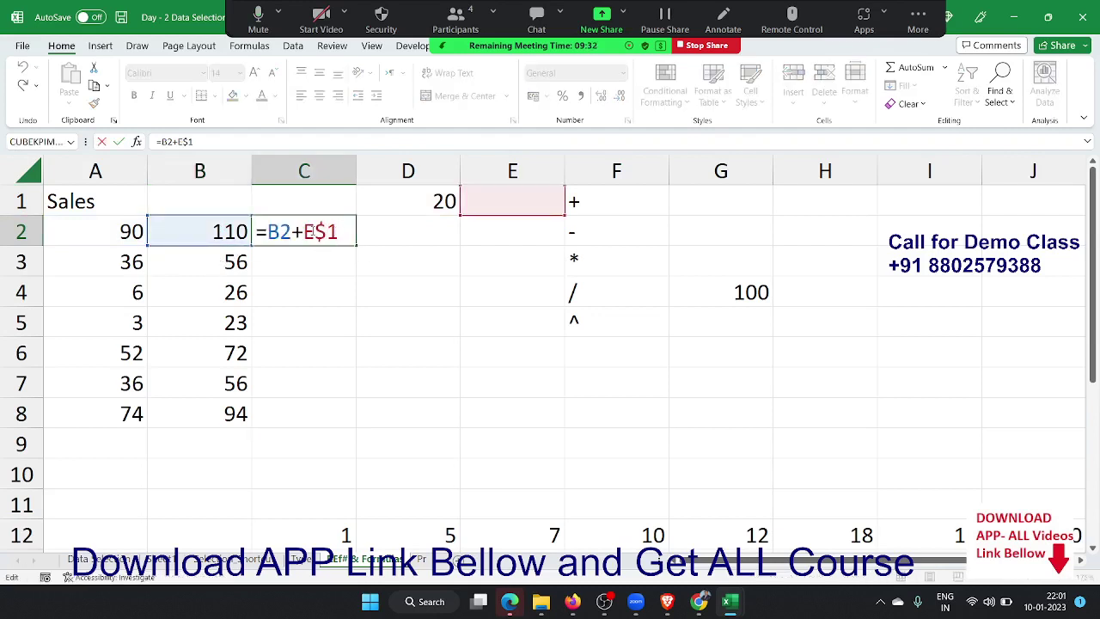
double_click(310, 232)
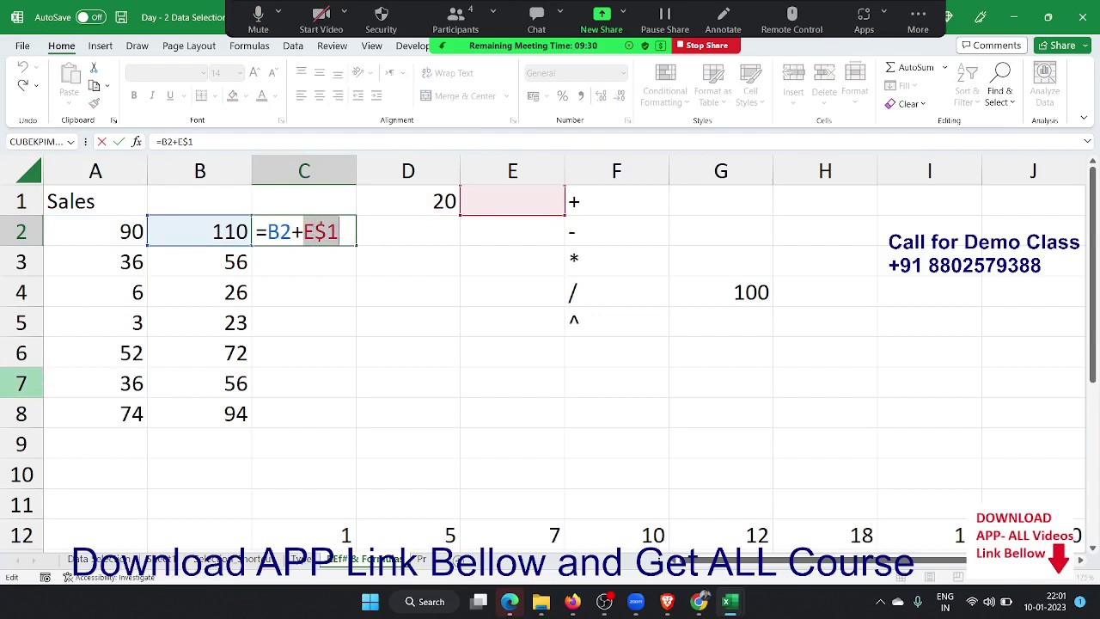
key("Escape")
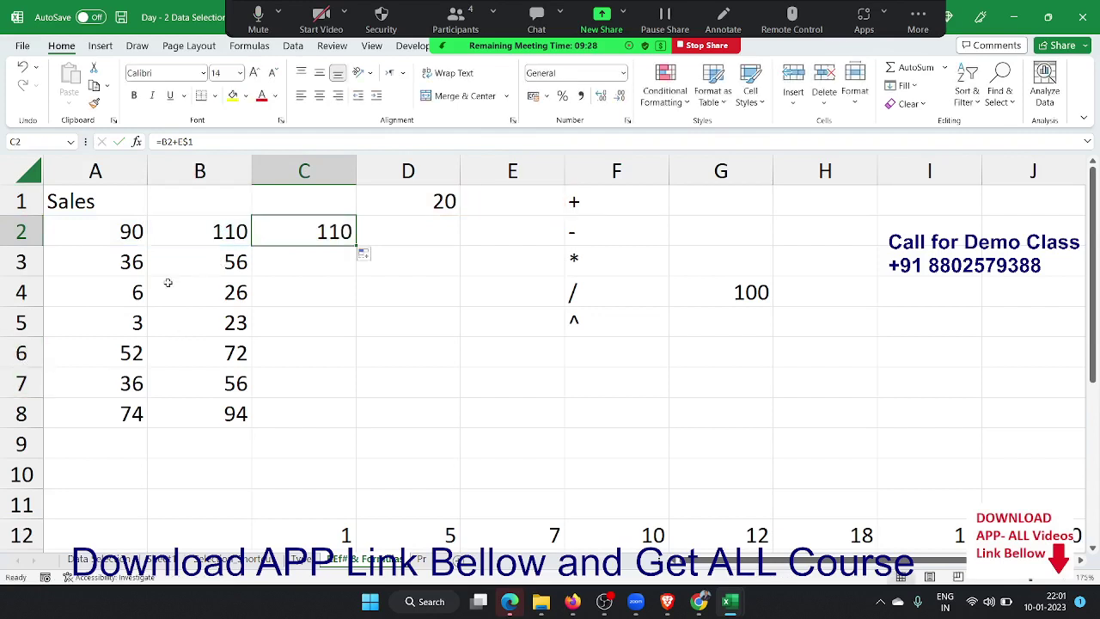
Change B2 to =A2+$D$1 and copy it into C2, confirming =B2+$D$1 gives 130.
double_click(223, 240)
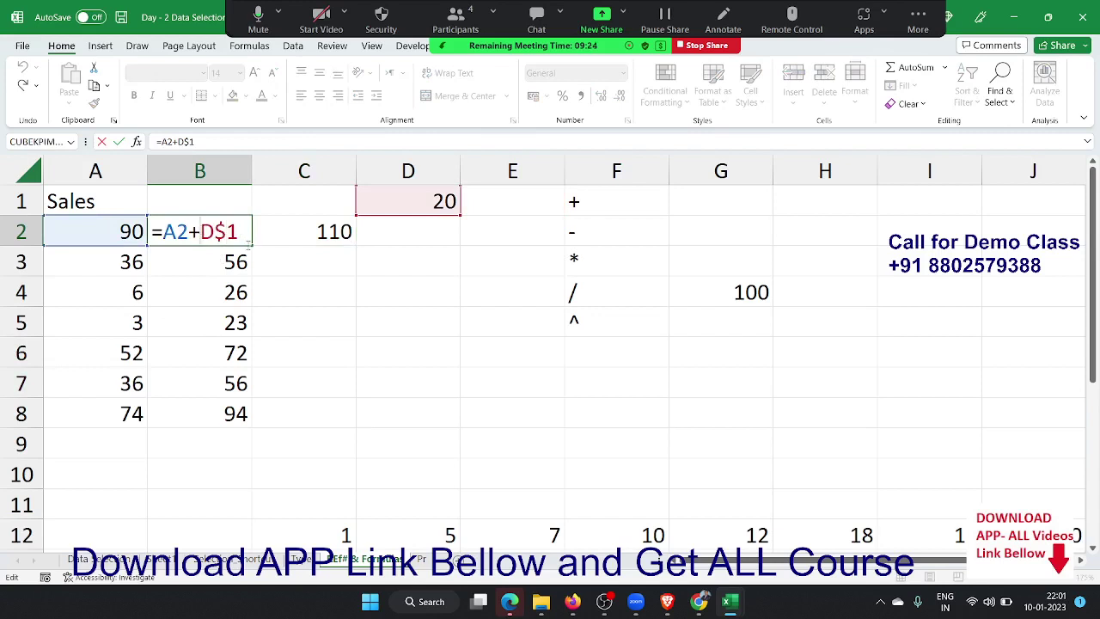
type("$")
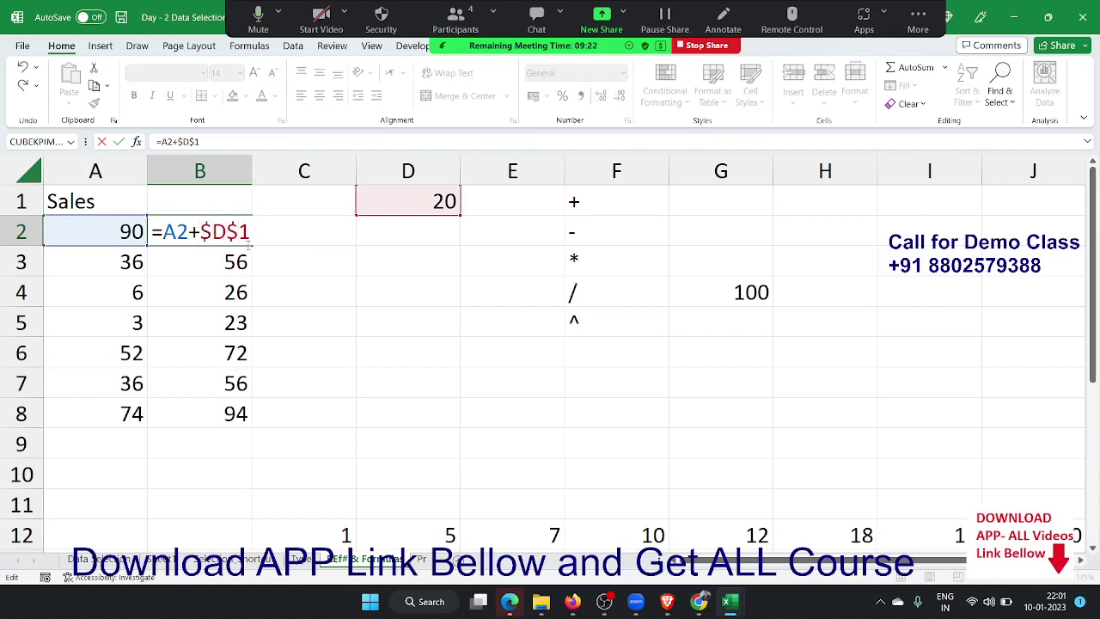
key("Return")
left_click(247, 245)
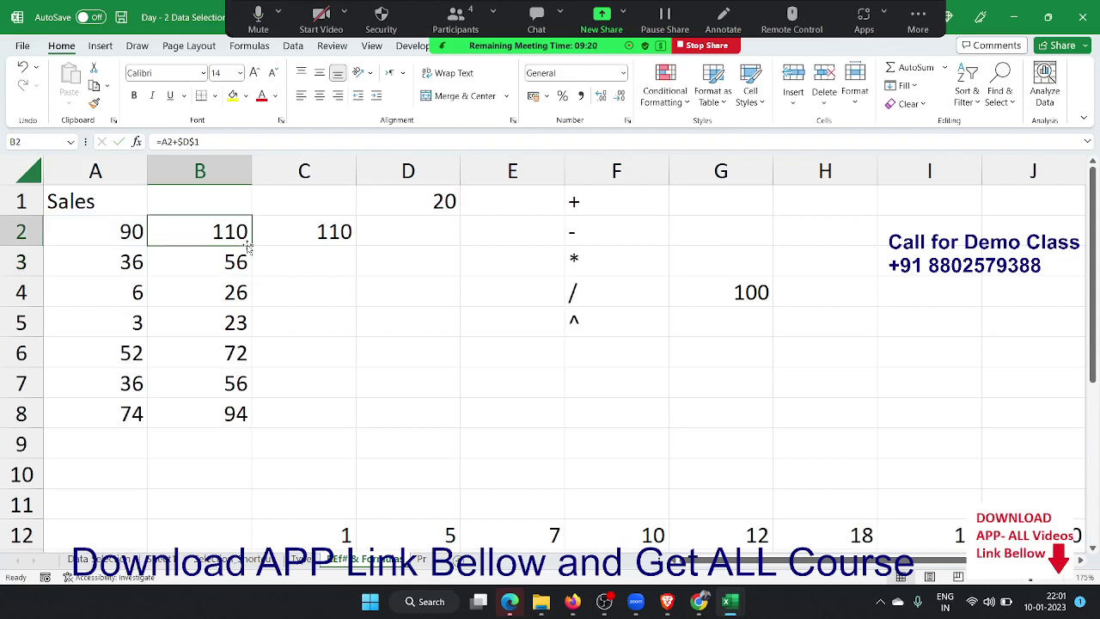
left_click_drag(249, 245, 325, 248)
left_click(327, 247)
double_click(328, 237)
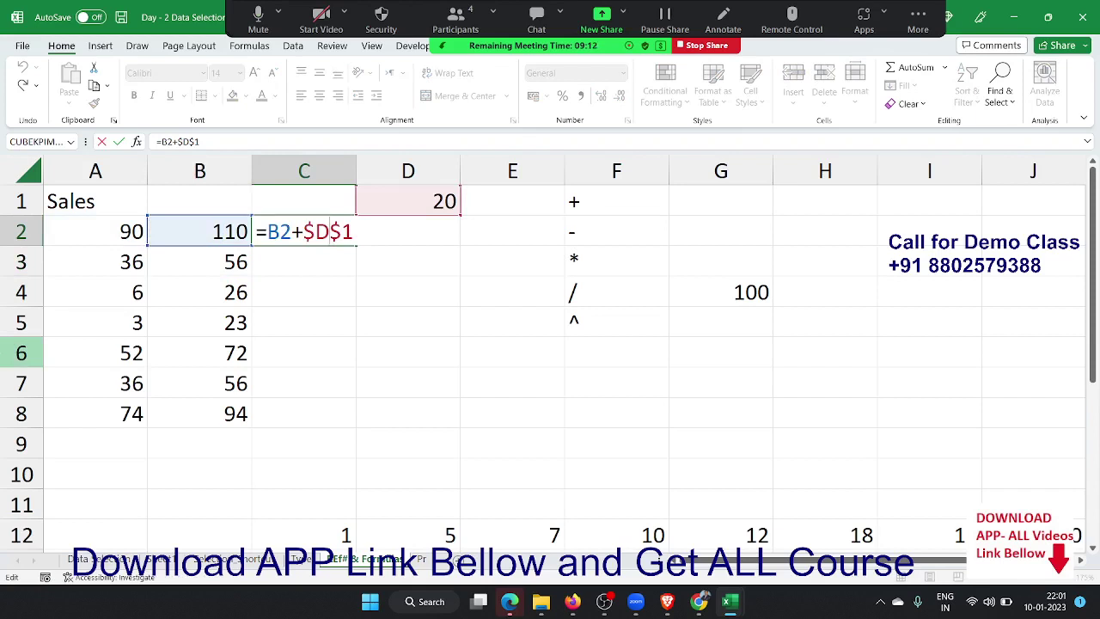
key("Return")
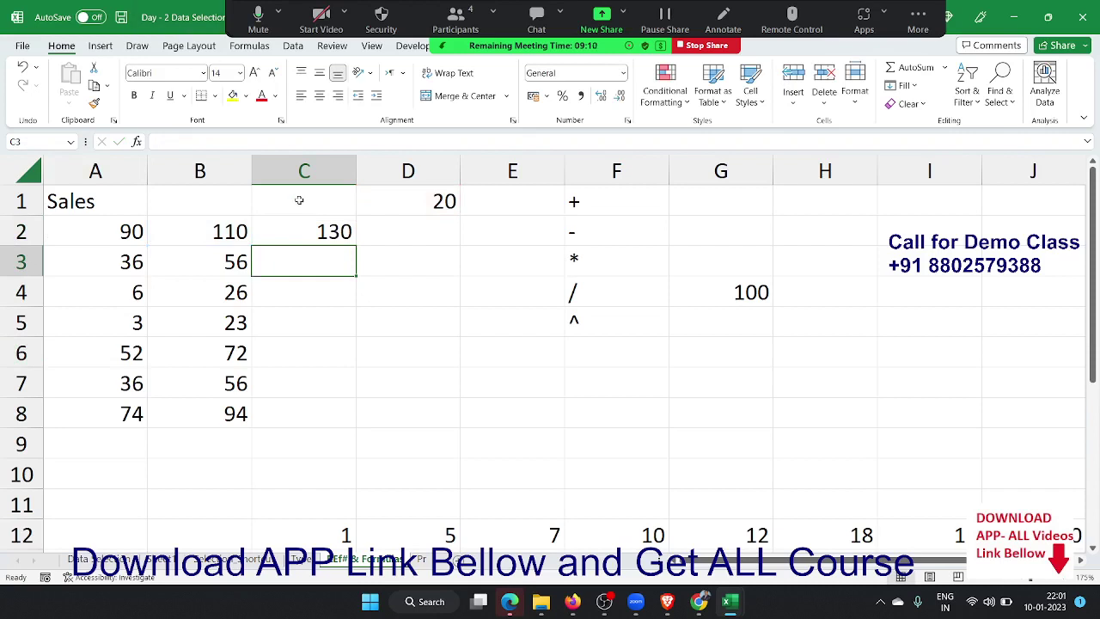
Enter =D12*C13 in D13 to get 10.
scroll(481, 368, "down", 2)
scroll(473, 365, "down", 1)
left_click(442, 291)
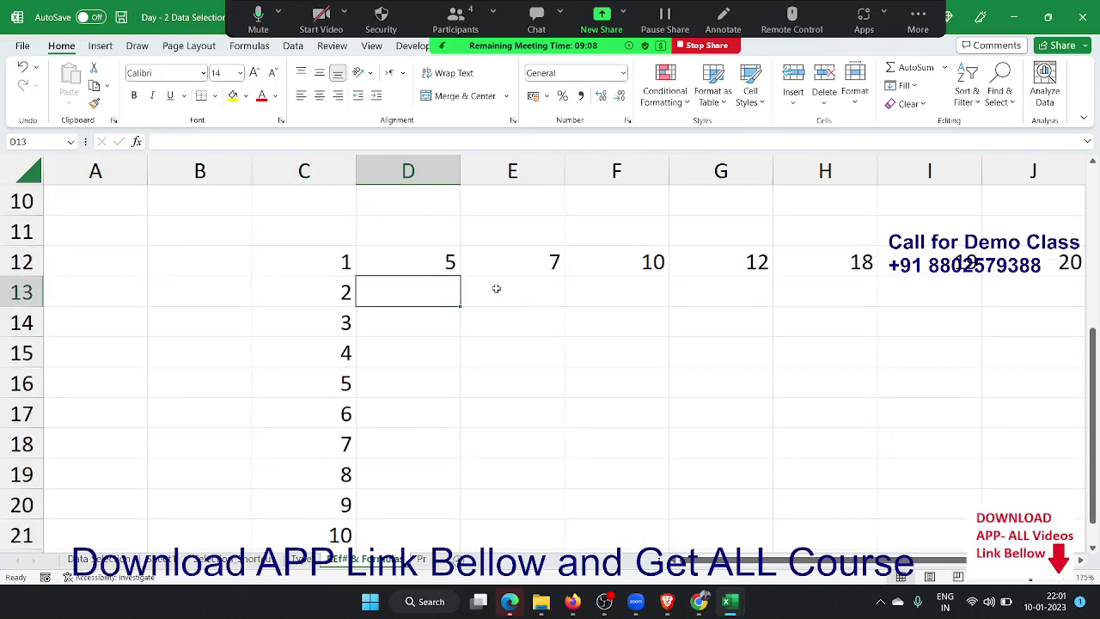
scroll(496, 290, "down", 2)
scroll(499, 292, "up", 1)
scroll(442, 293, "up", 1)
type("=")
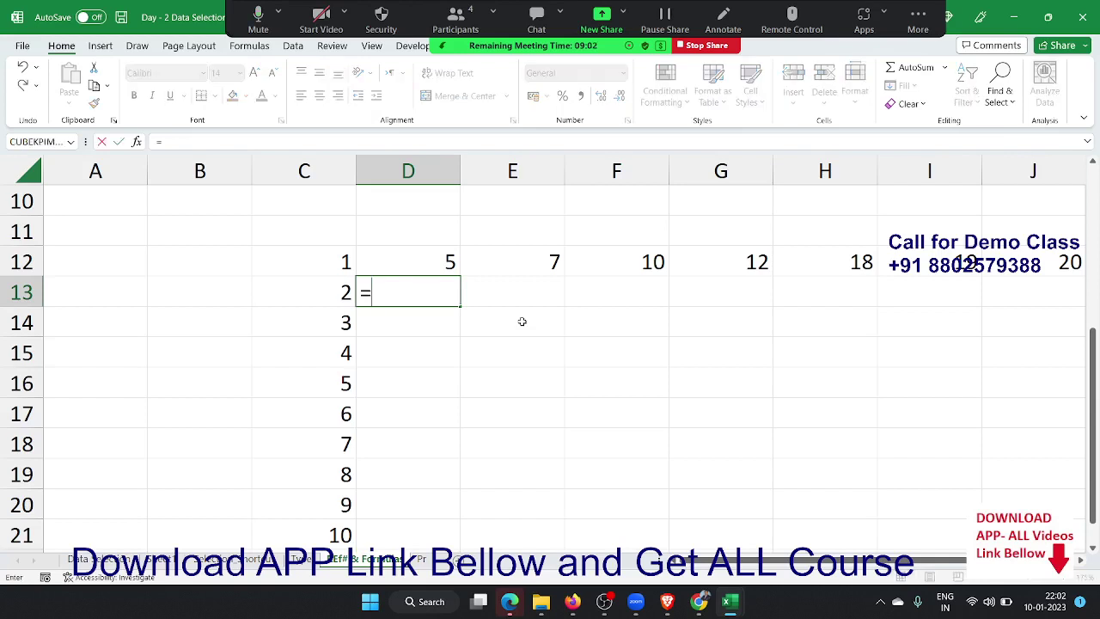
left_click(425, 263)
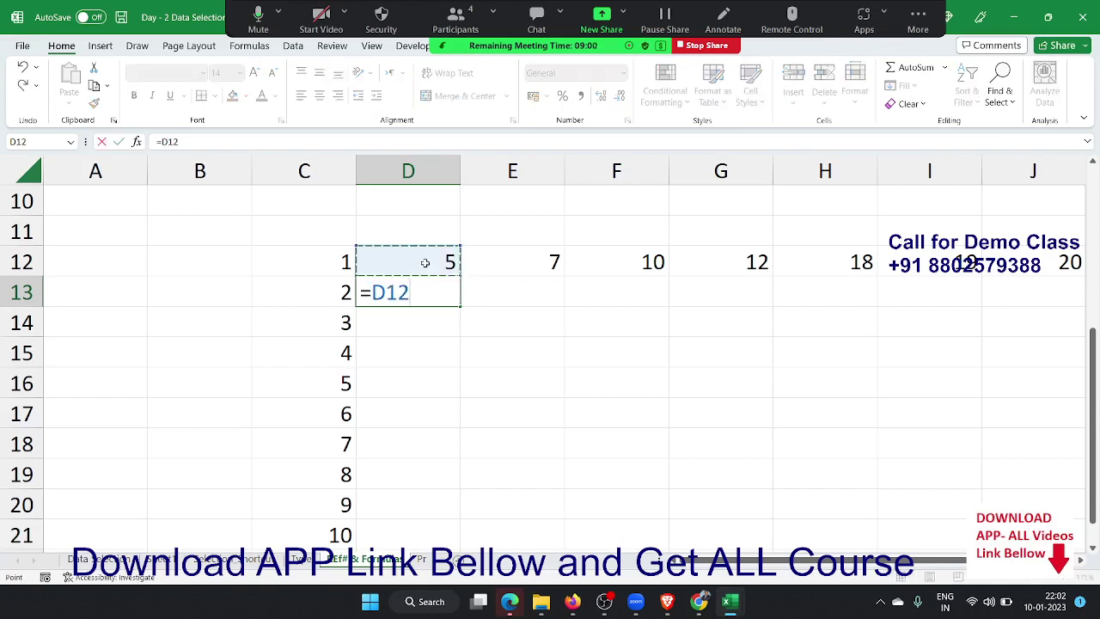
type("*")
left_click(340, 293)
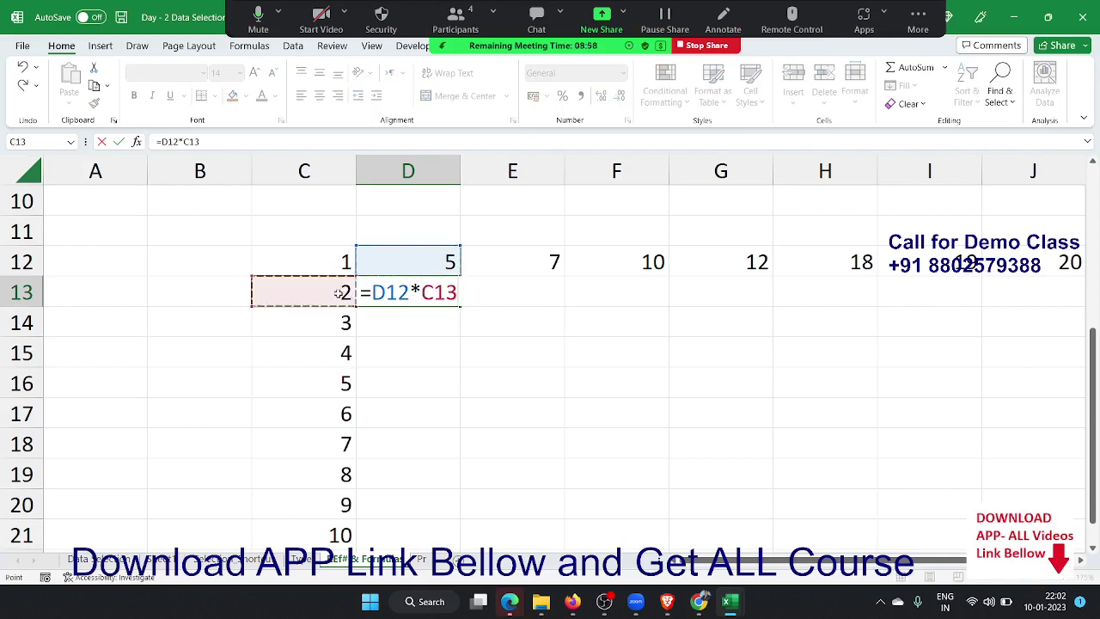
key("Return")
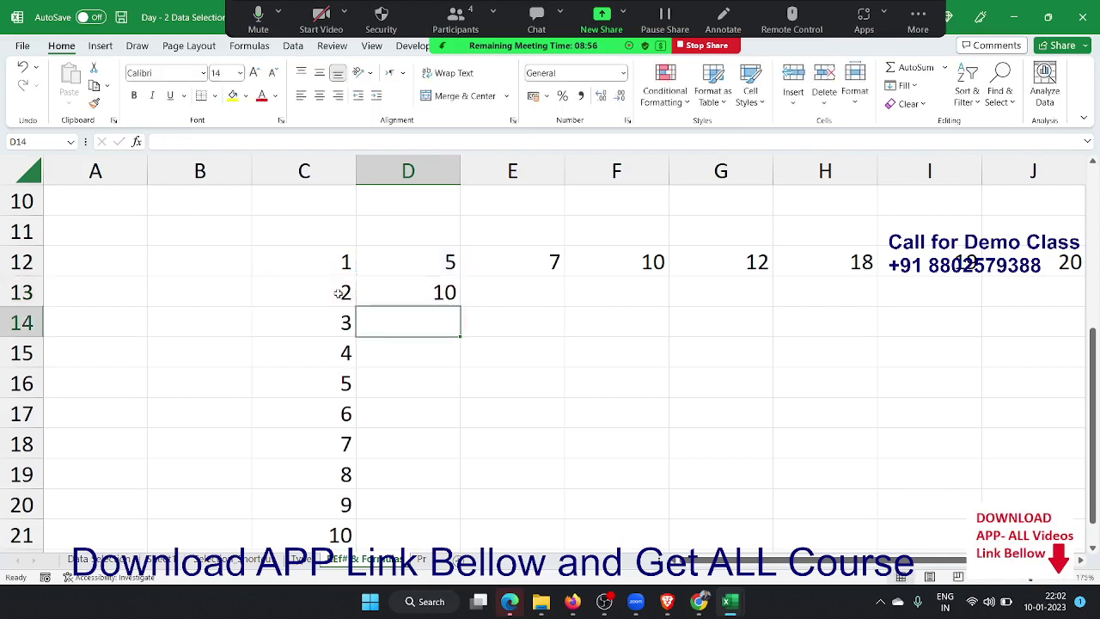
Abandon a manual D14 formula and fill D13's formula down into D14, showing 30.
type("=")
left_click(433, 260)
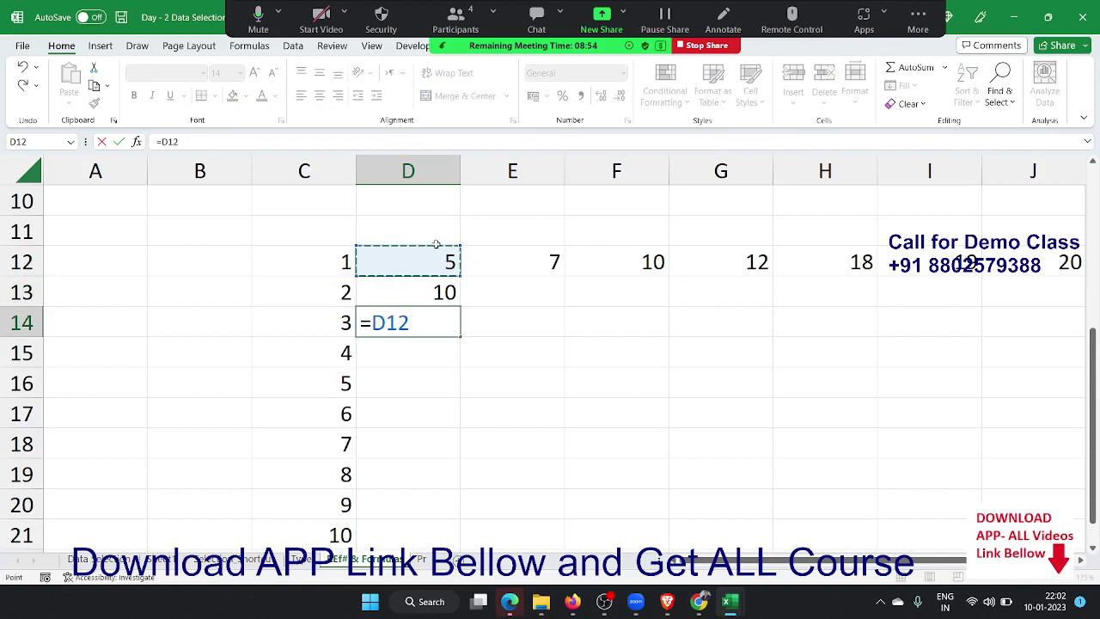
type("*")
left_click(338, 323)
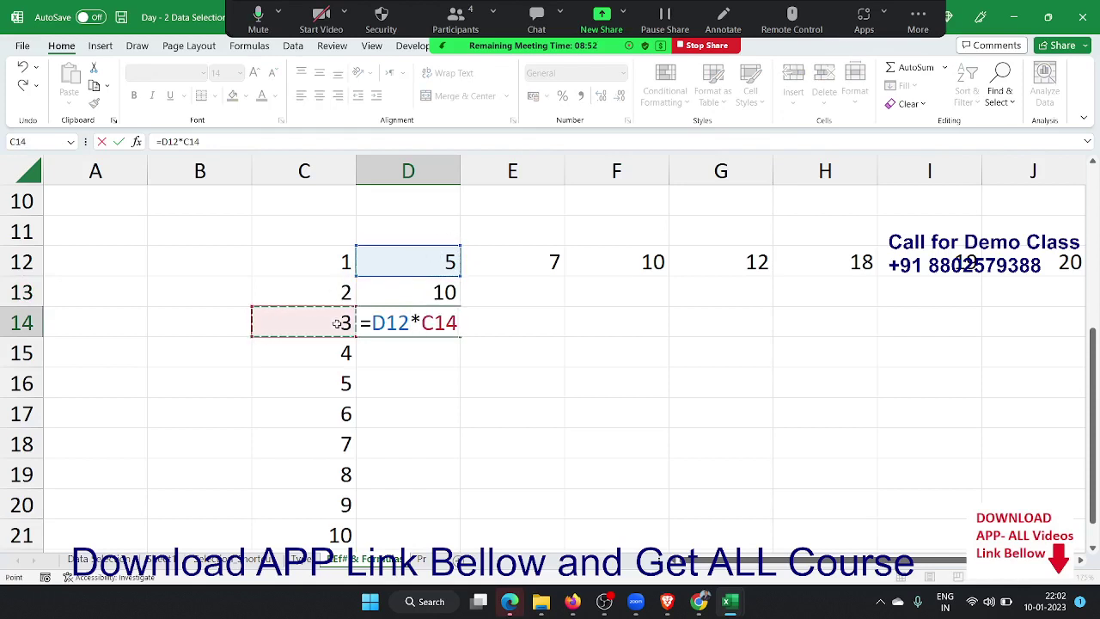
key("Escape")
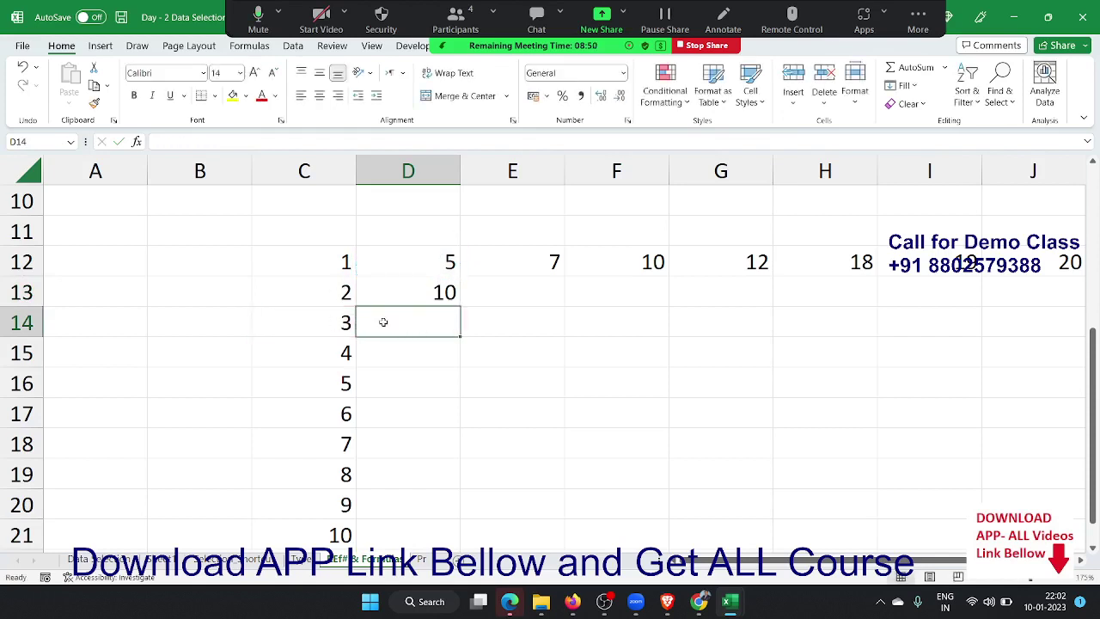
left_click(432, 296)
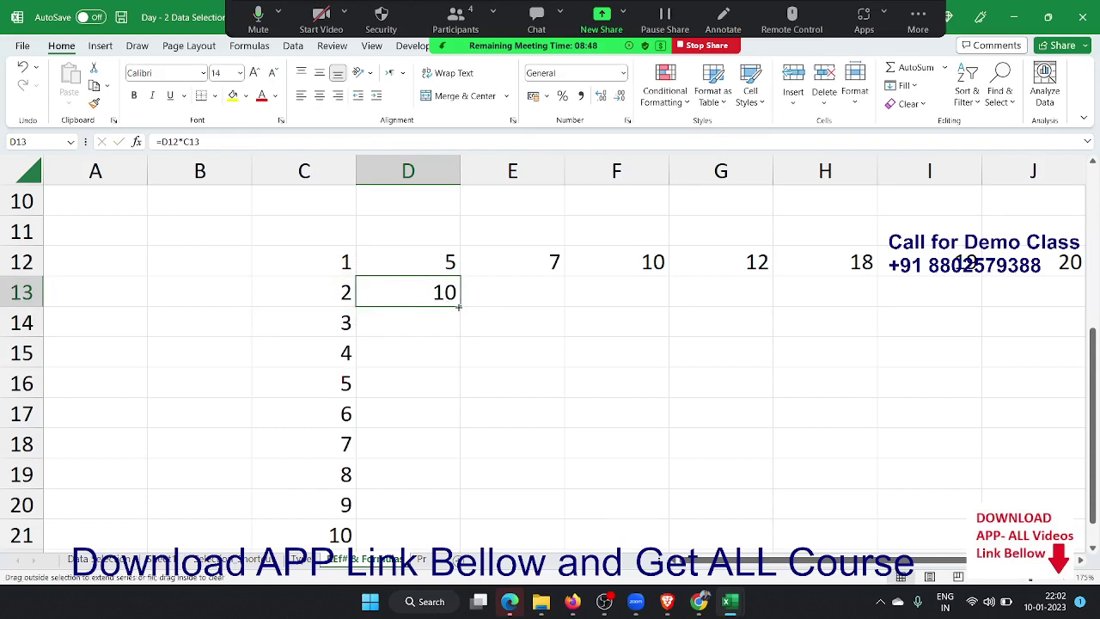
left_click_drag(460, 306, 455, 337)
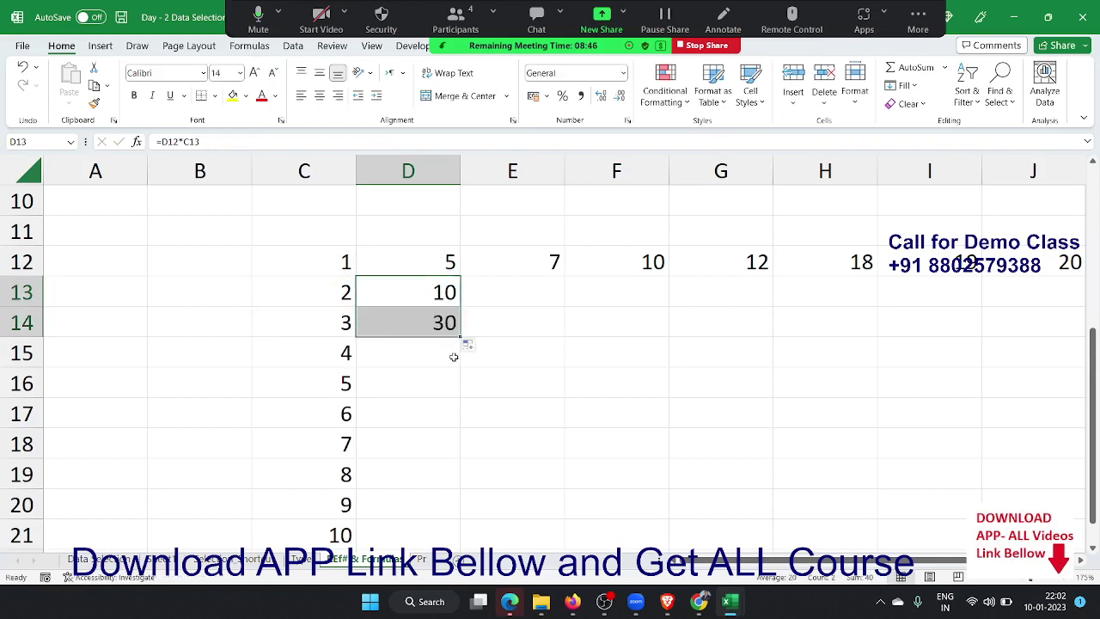
View D13's =D12*C13 formula and bring the workbook window back to the front.
double_click(440, 292)
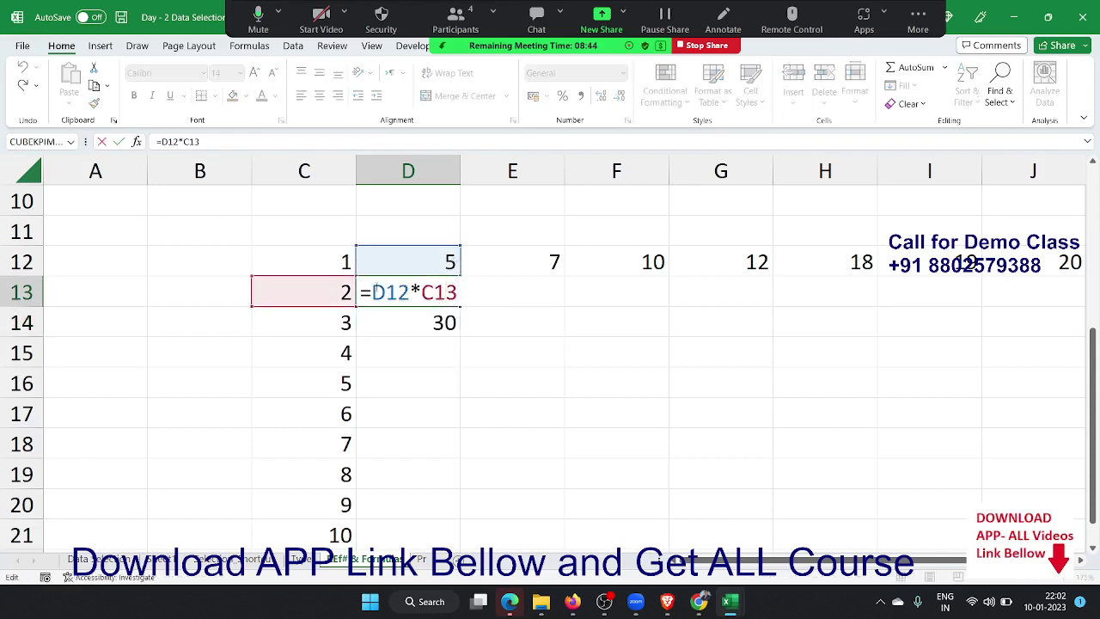
left_click(742, 604)
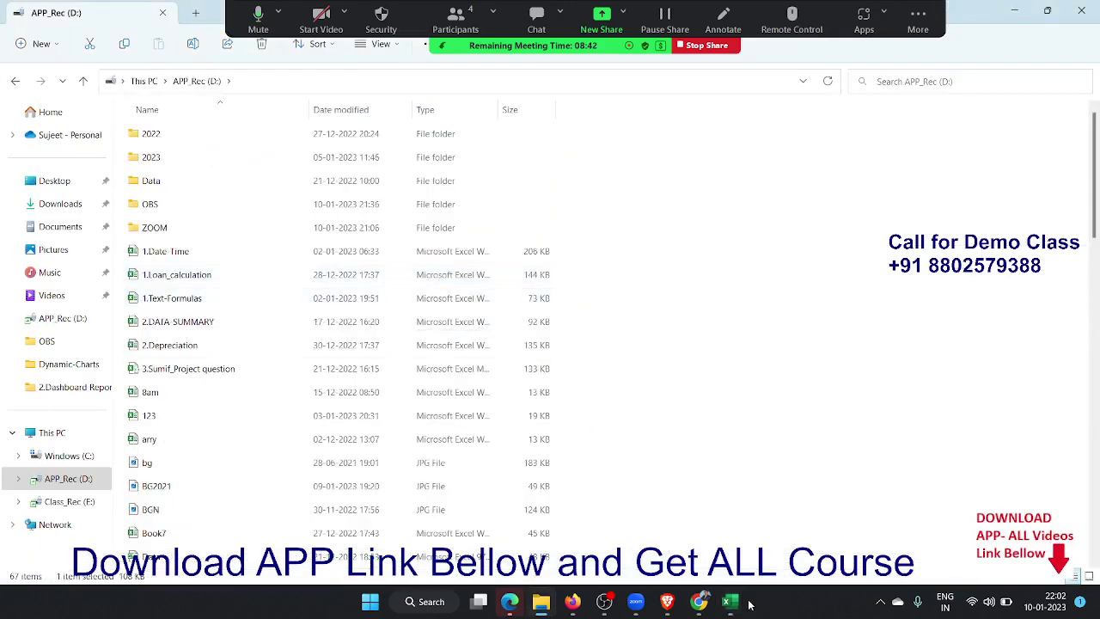
mouse_move(731, 602)
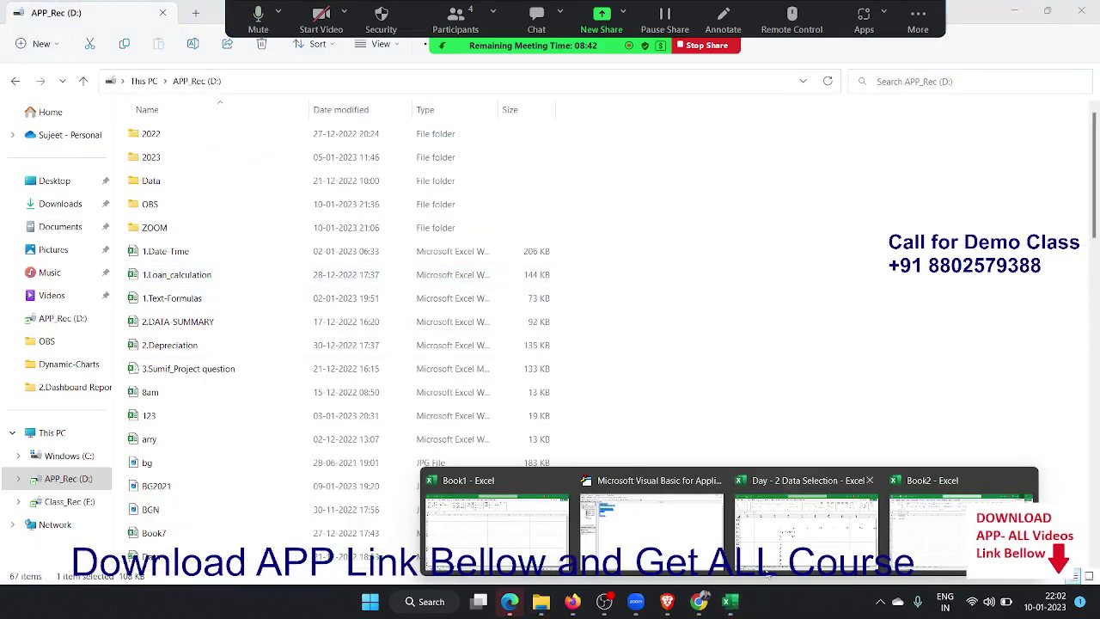
left_click(832, 547)
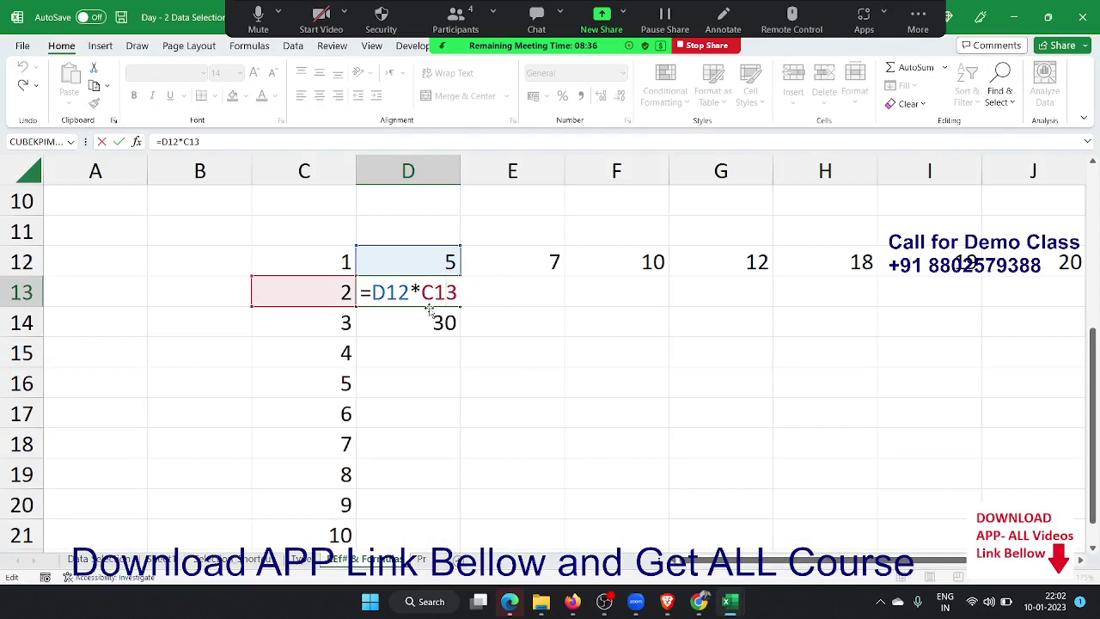
Compare the D13 and D14 formulas to see how the copied references shift.
key("ctrl+Return")
left_click(430, 311)
double_click(432, 314)
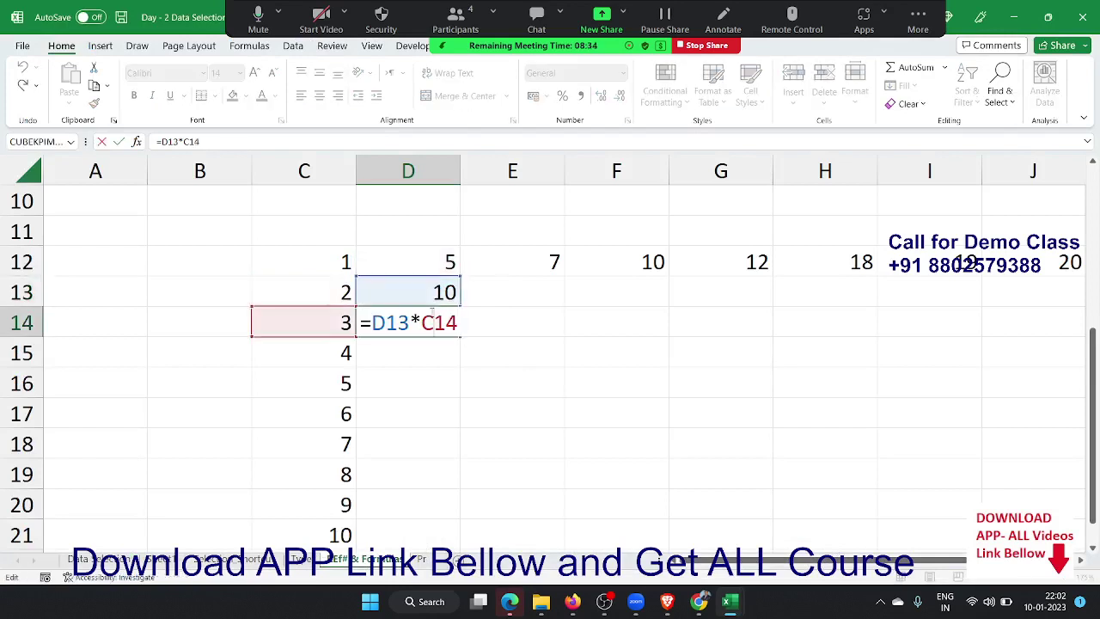
key("ctrl+Return")
left_click(430, 293)
double_click(430, 292)
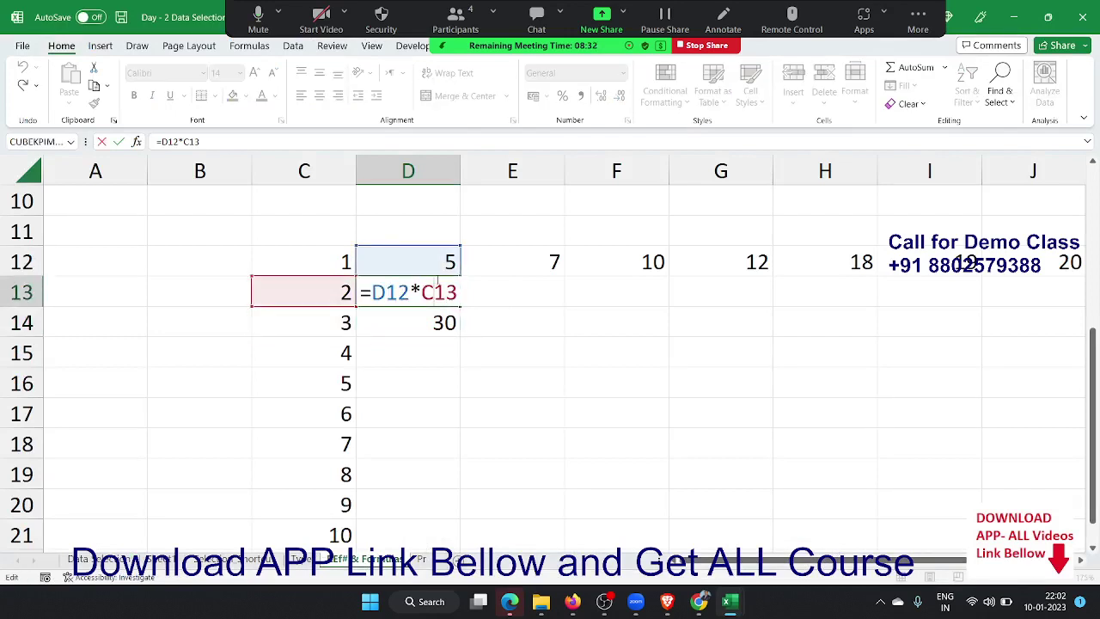
double_click(390, 292)
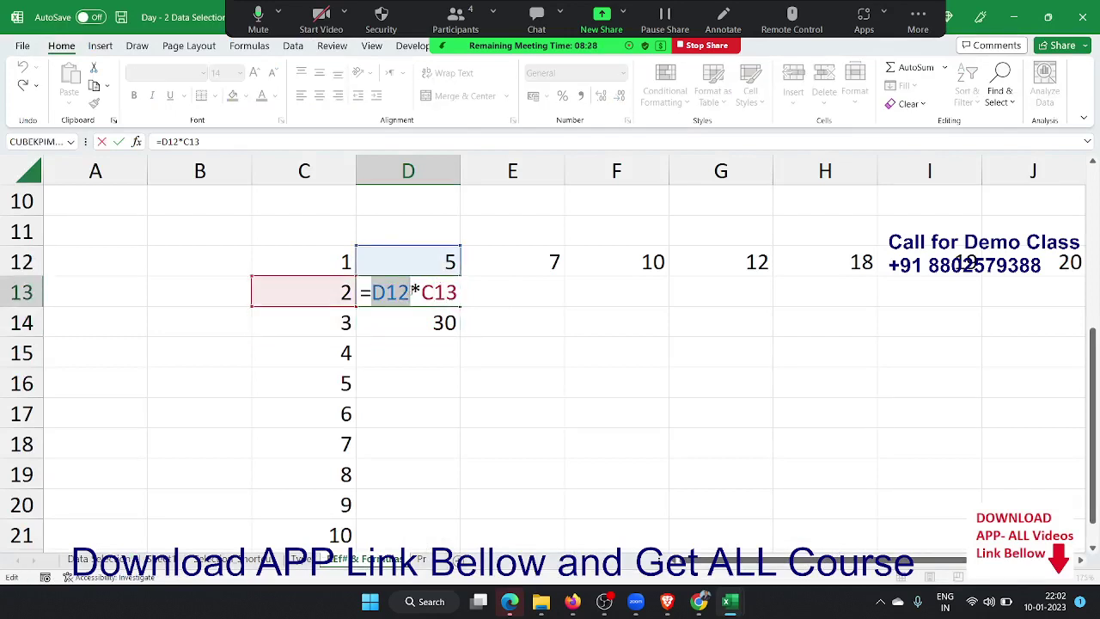
key("ctrl+Return")
left_click(419, 315)
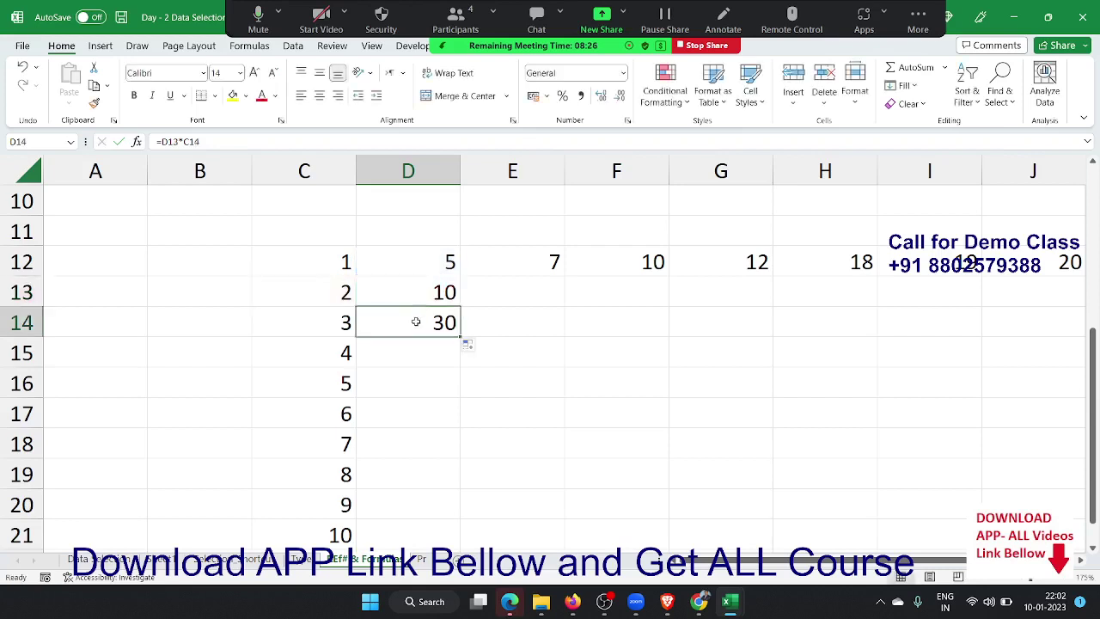
double_click(416, 321)
double_click(390, 323)
key("ctrl+Return")
Lock the row in D13's formula as =D$12*C13, showing 10, and clear D14.
double_click(395, 294)
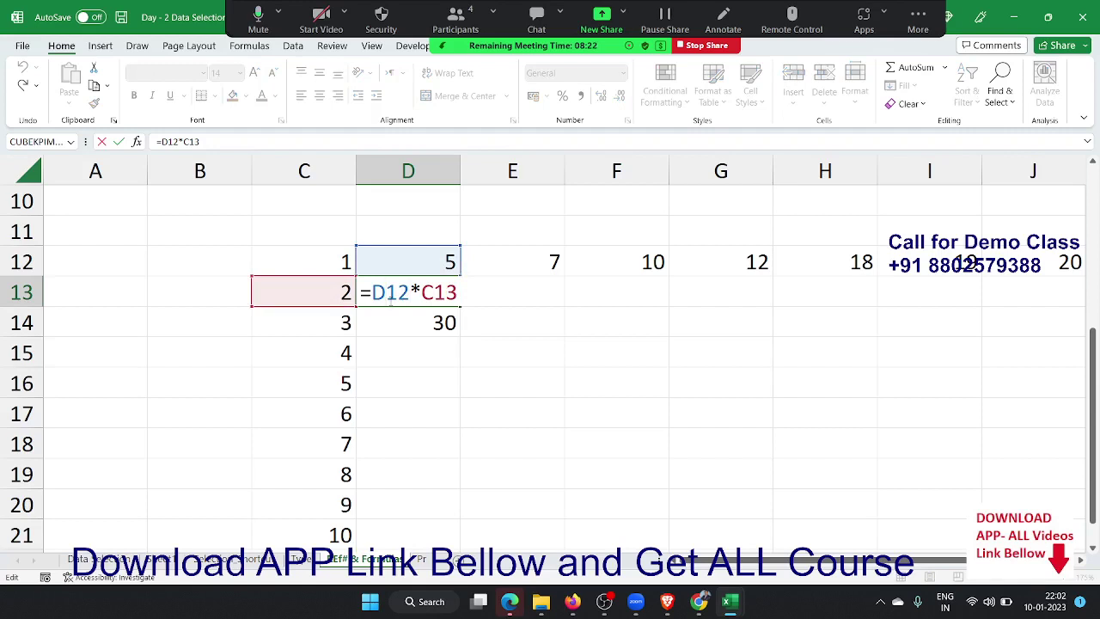
type("$")
key("Return")
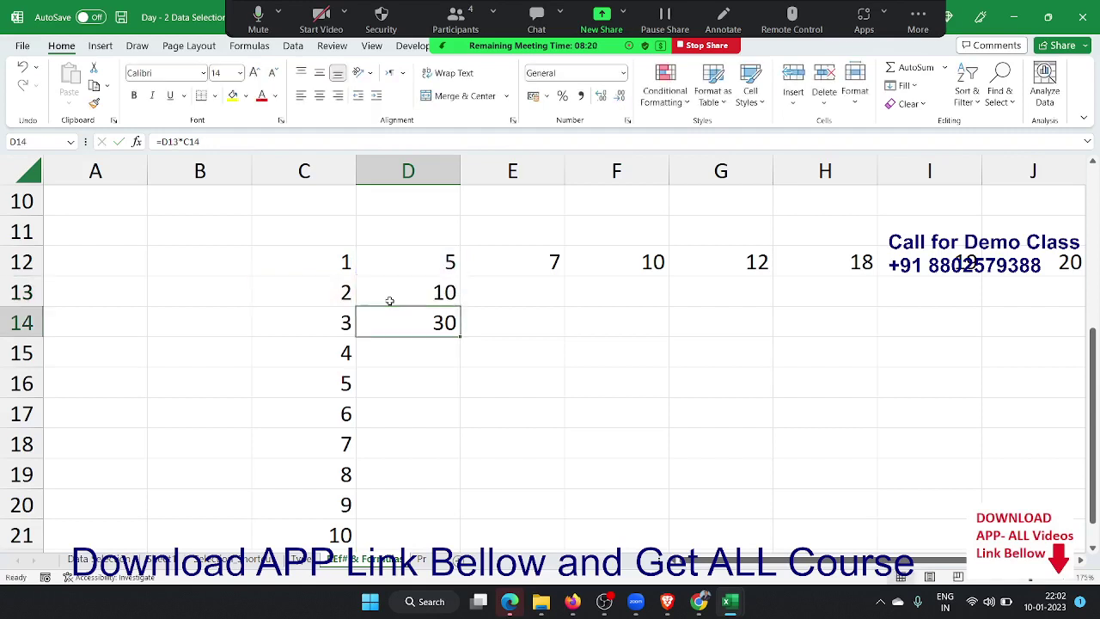
key("Delete")
left_click(389, 301)
double_click(389, 301)
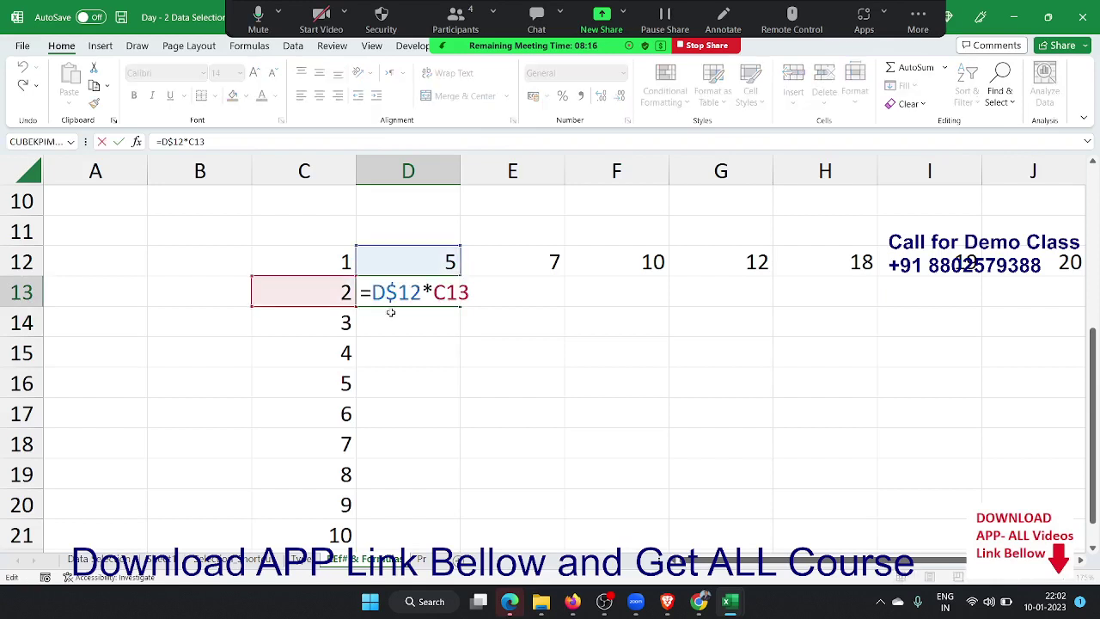
double_click(408, 295)
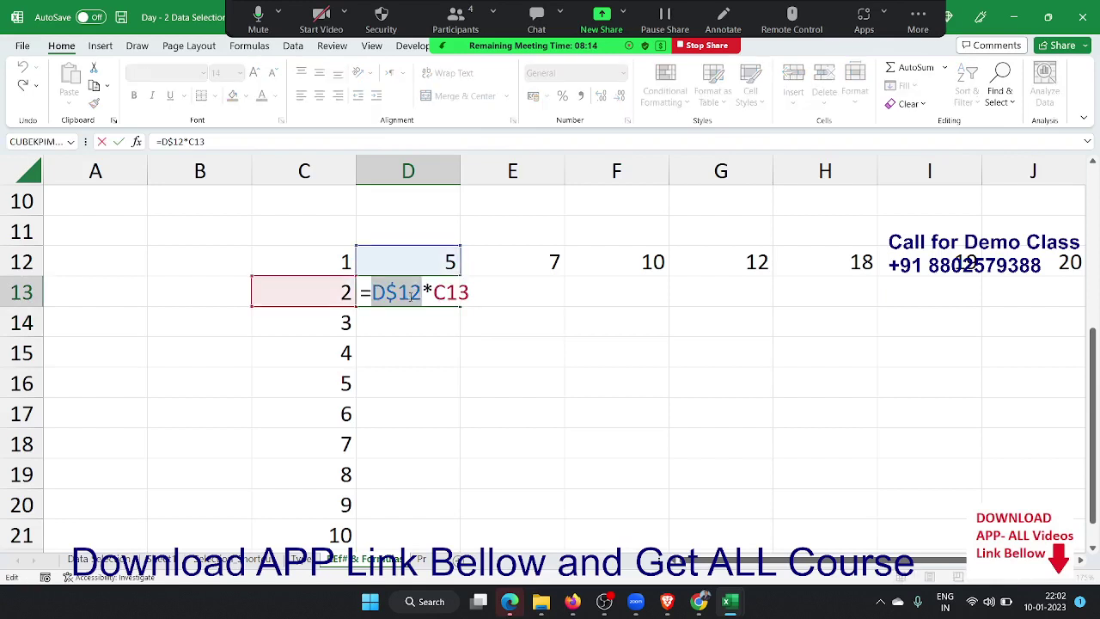
left_click(446, 292)
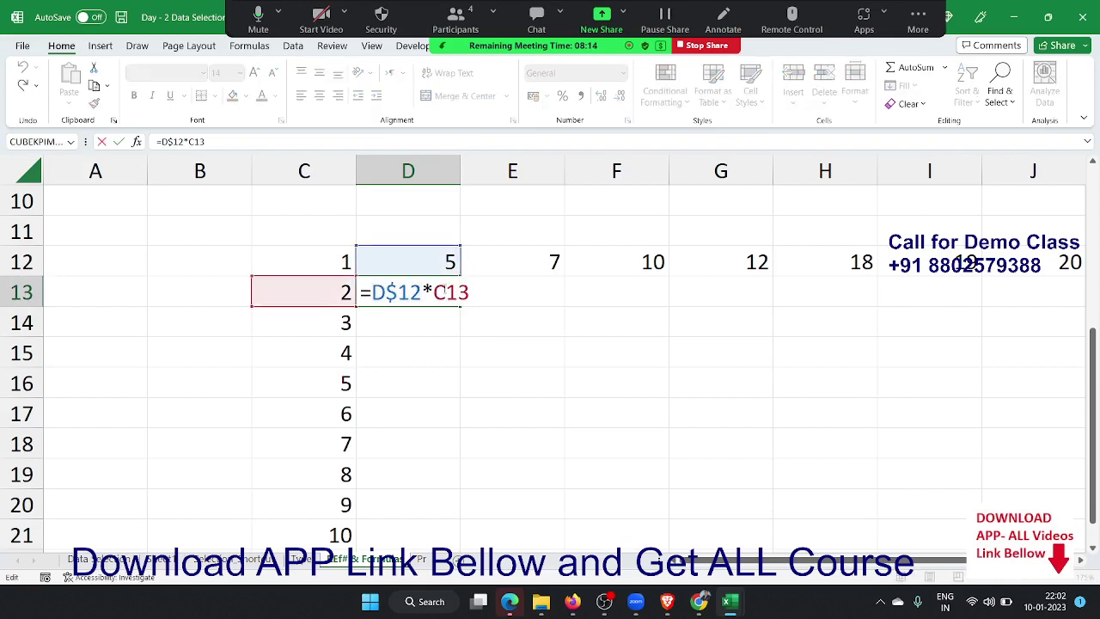
double_click(413, 294)
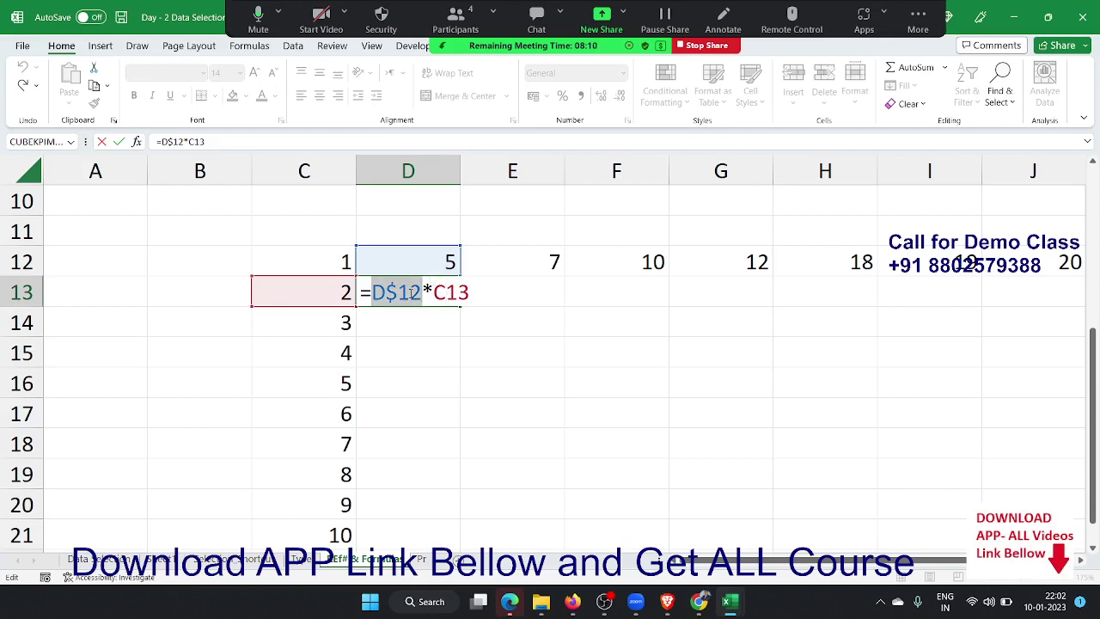
key("ctrl+Return")
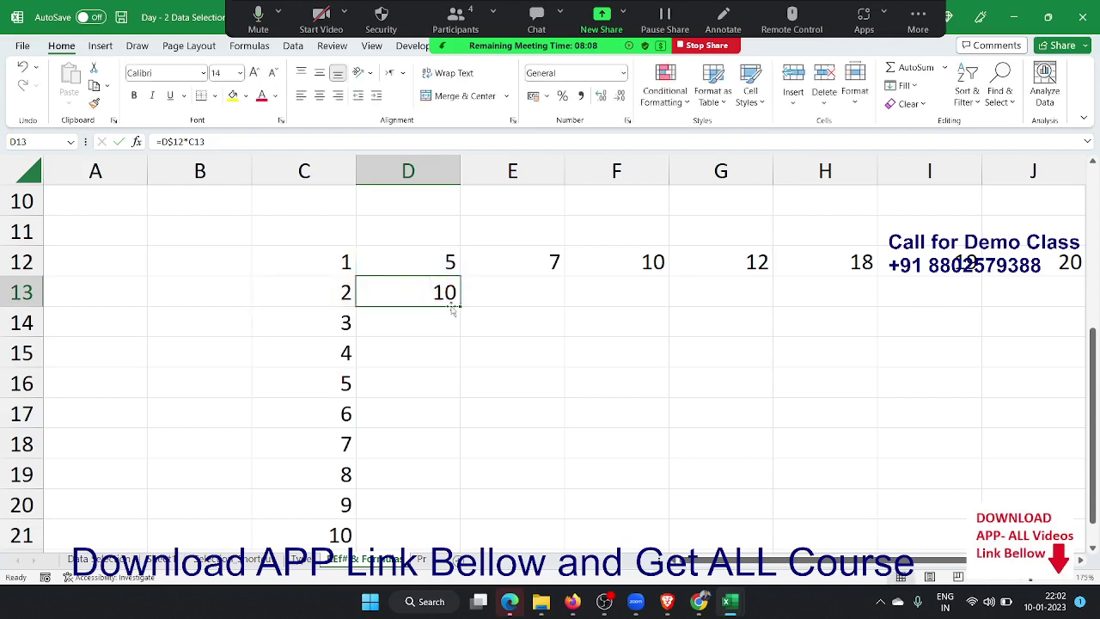
Fill D13's formula down through D21 to get 15, 20, 25 through 50.
left_click_drag(453, 309, 499, 540)
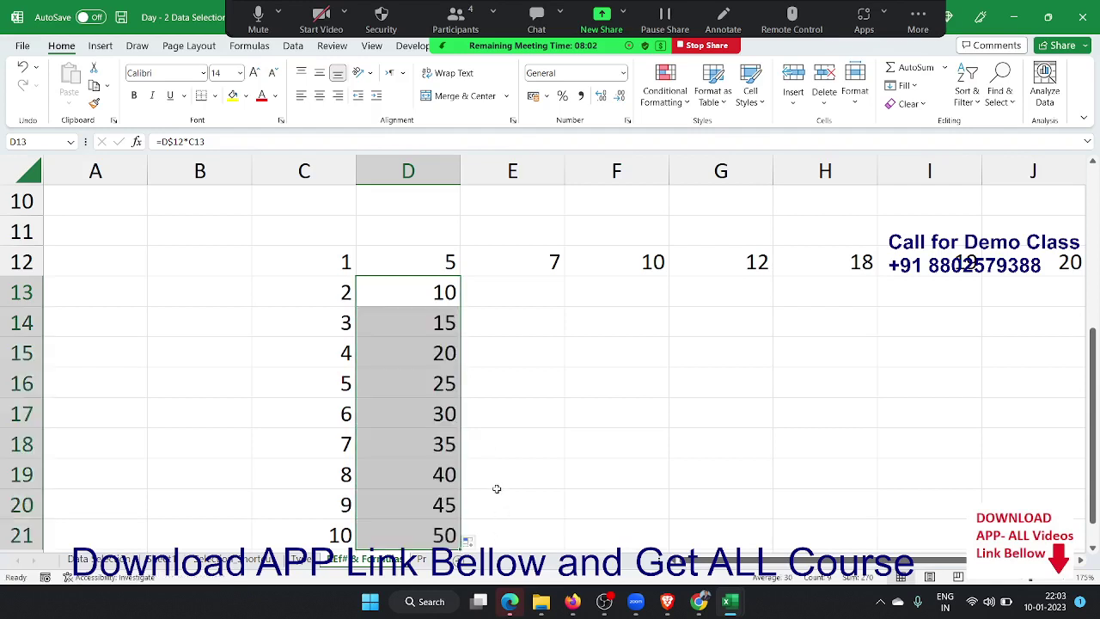
scroll(493, 486, "down", 1)
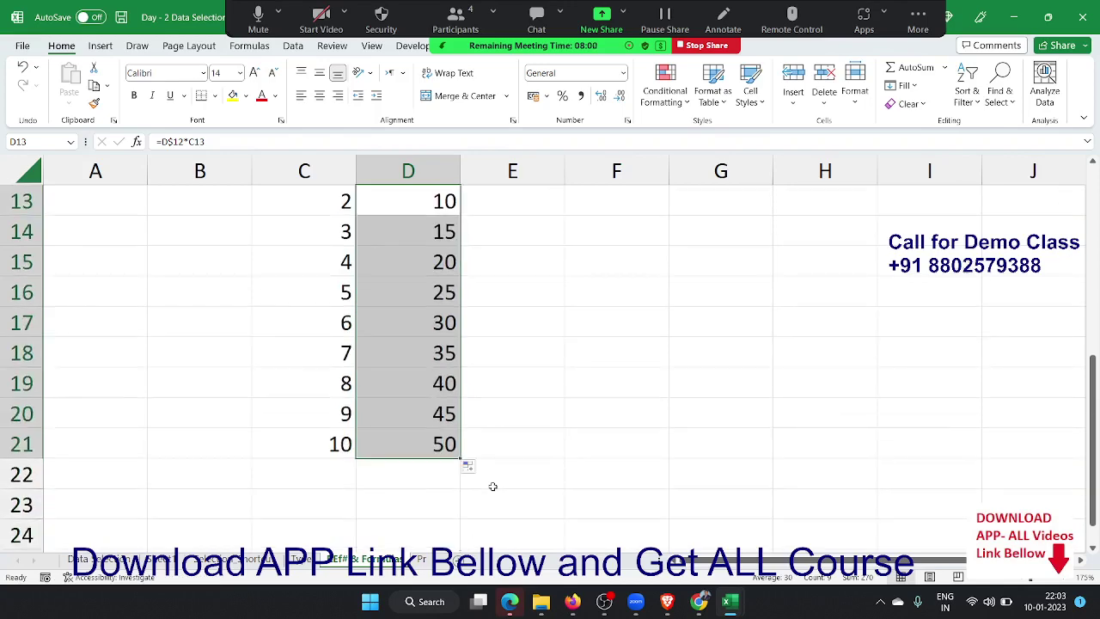
scroll(493, 487, "up", 2)
scroll(492, 487, "down", 1)
scroll(492, 486, "down", 1)
scroll(493, 486, "up", 2)
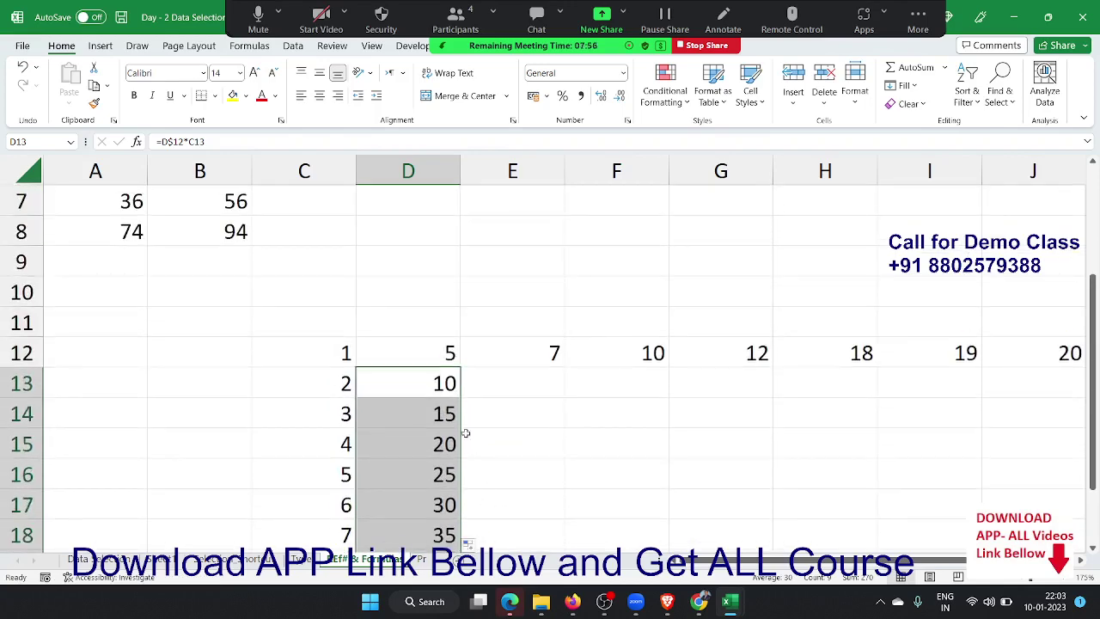
left_click(440, 385)
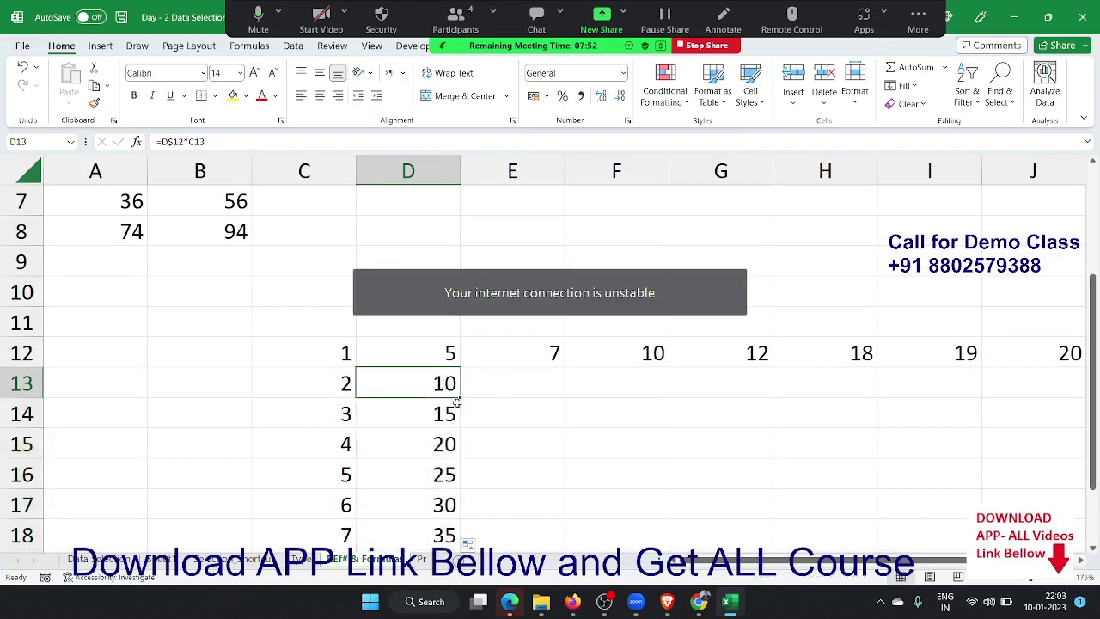
Copy D13's formula into E13, inspect its references, and undo the incorrect 70.
left_click_drag(459, 399, 459, 399)
left_click_drag(513, 405, 521, 398)
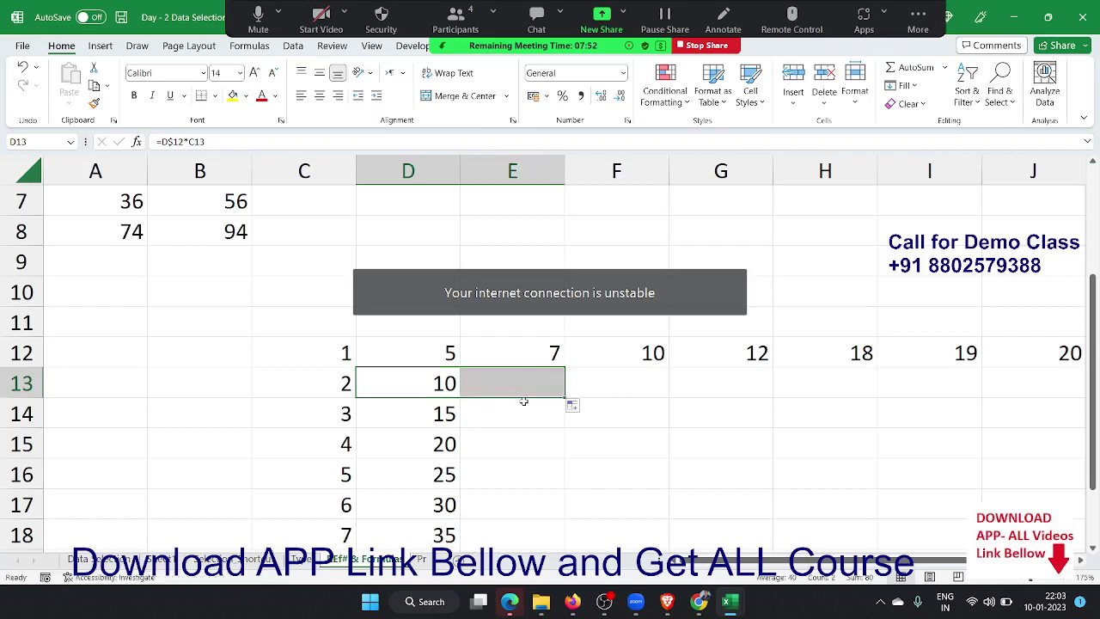
double_click(515, 389)
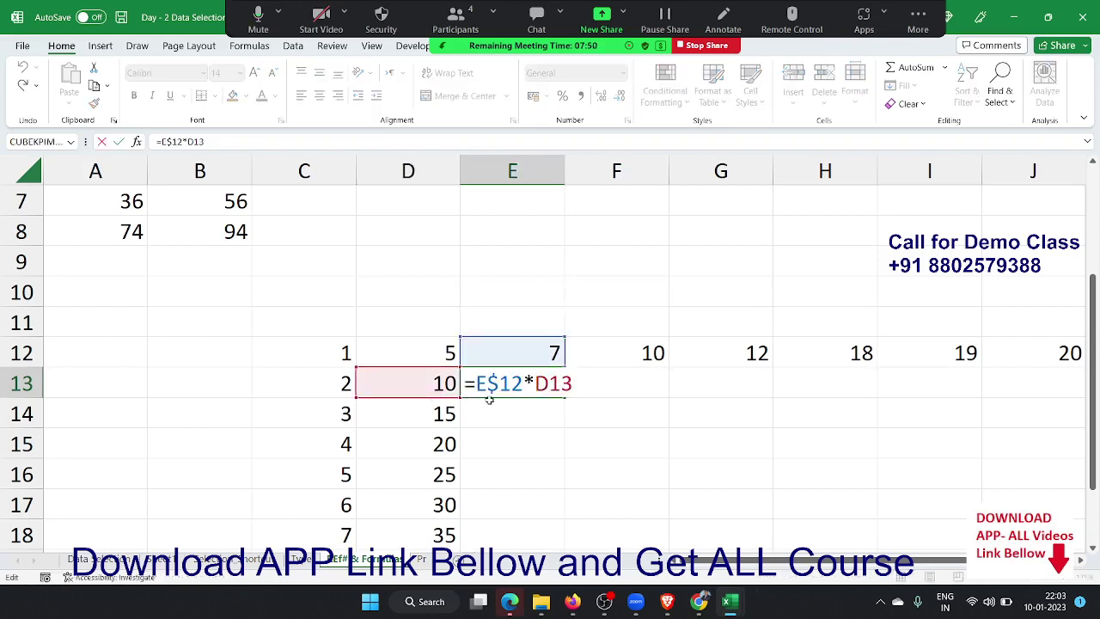
double_click(501, 384)
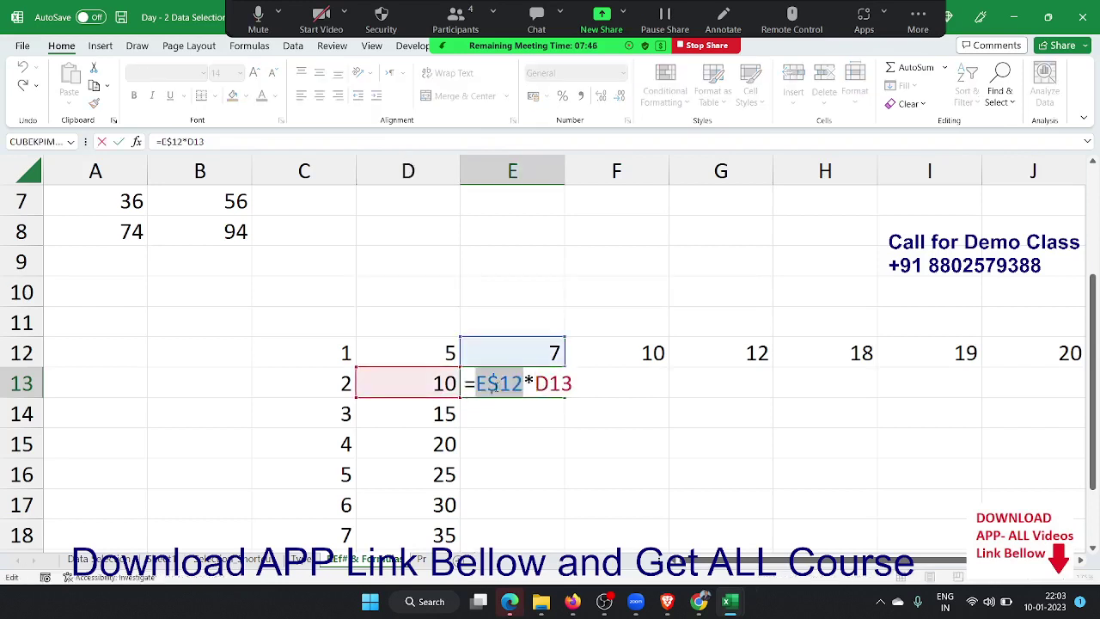
left_click(488, 384)
left_click_drag(487, 385, 476, 384)
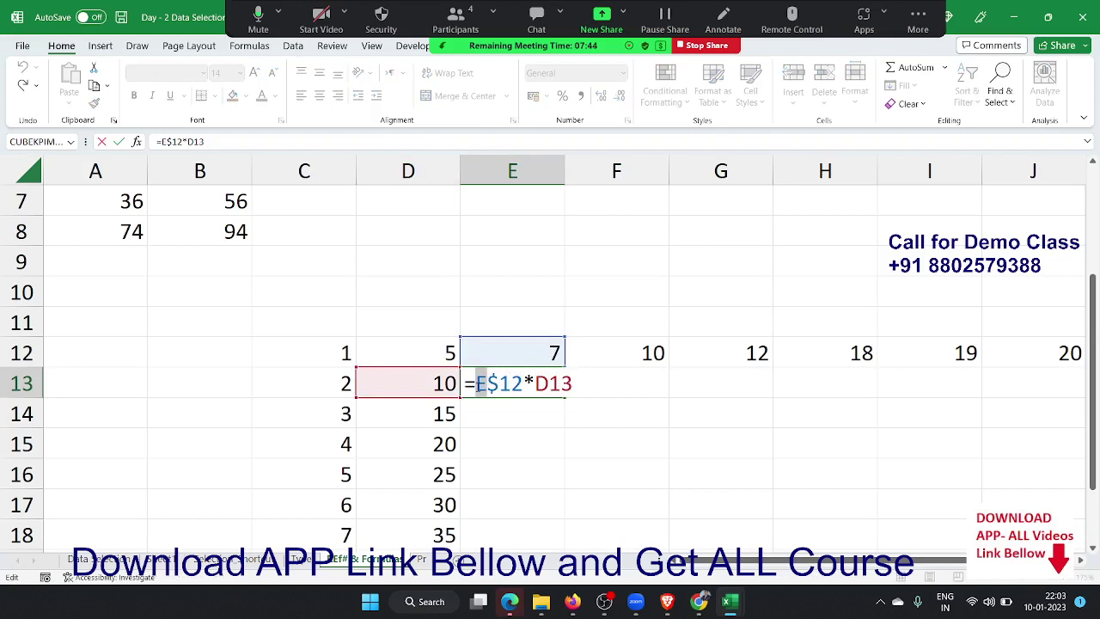
left_click_drag(378, 412, 348, 388)
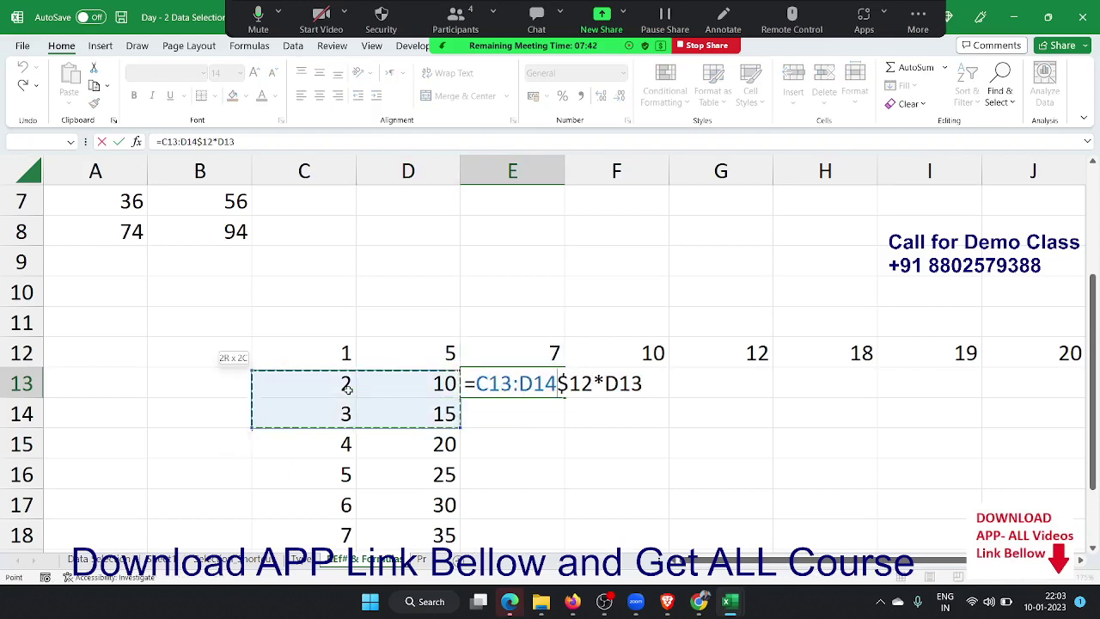
key("Escape")
double_click(488, 385)
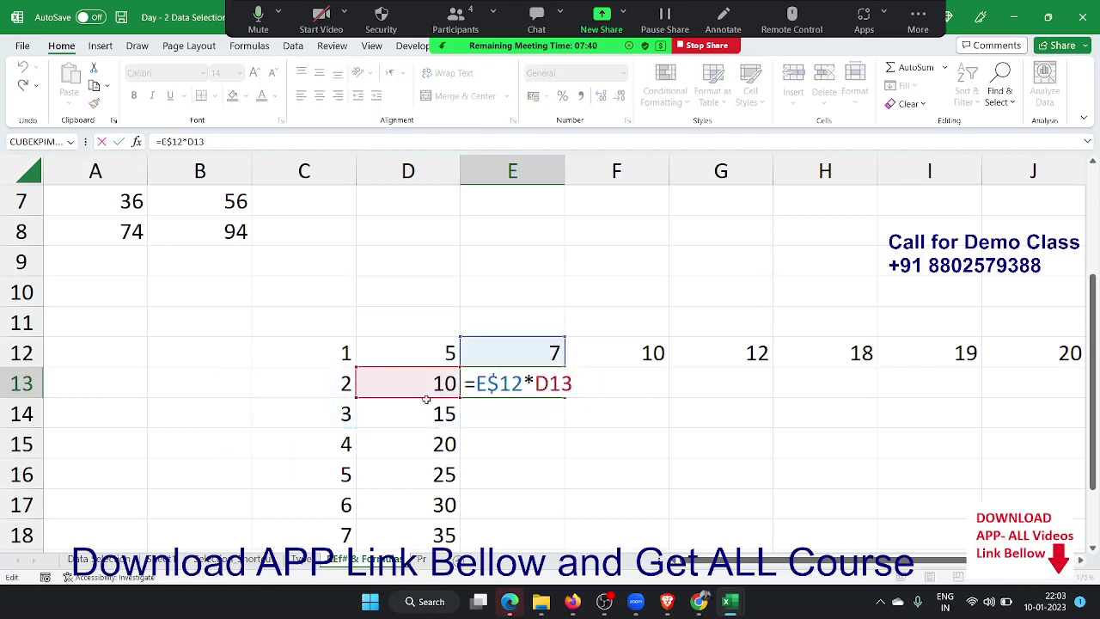
left_click_drag(399, 402, 313, 398)
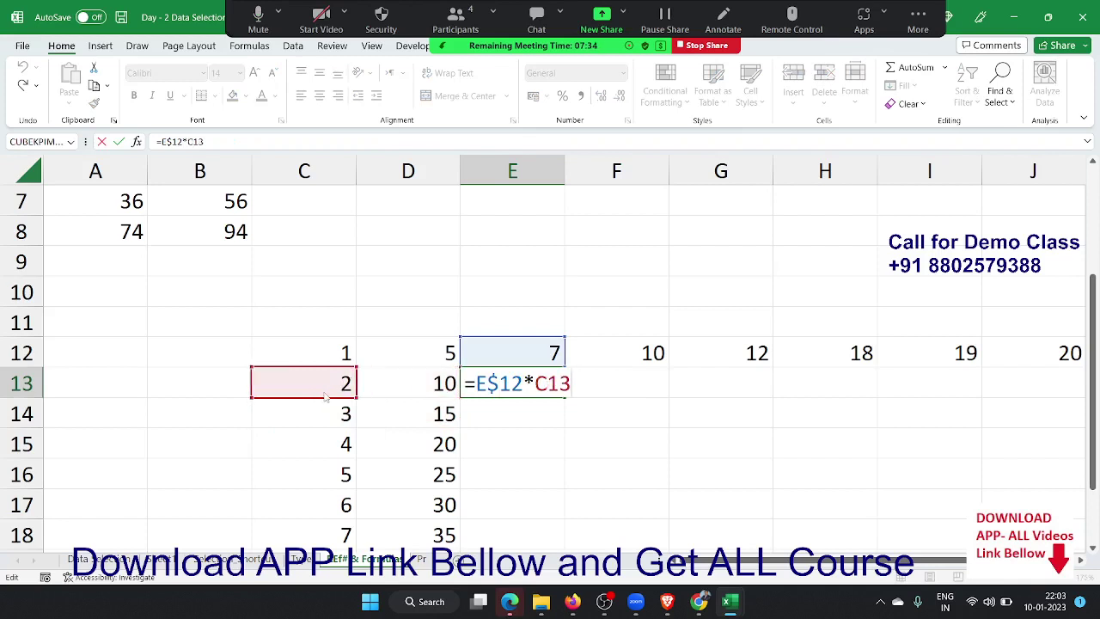
left_click_drag(312, 398, 394, 393)
key("ctrl+Return")
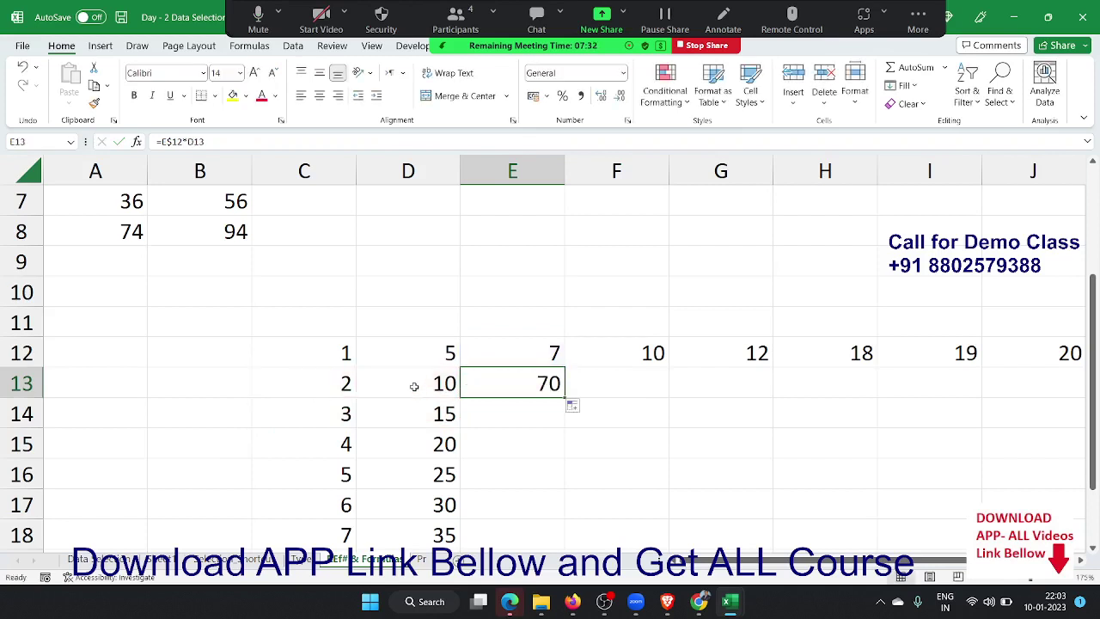
key("ctrl+z")
Change D13 to =D$12*$C13 and copy it into E13, giving 14.
double_click(391, 387)
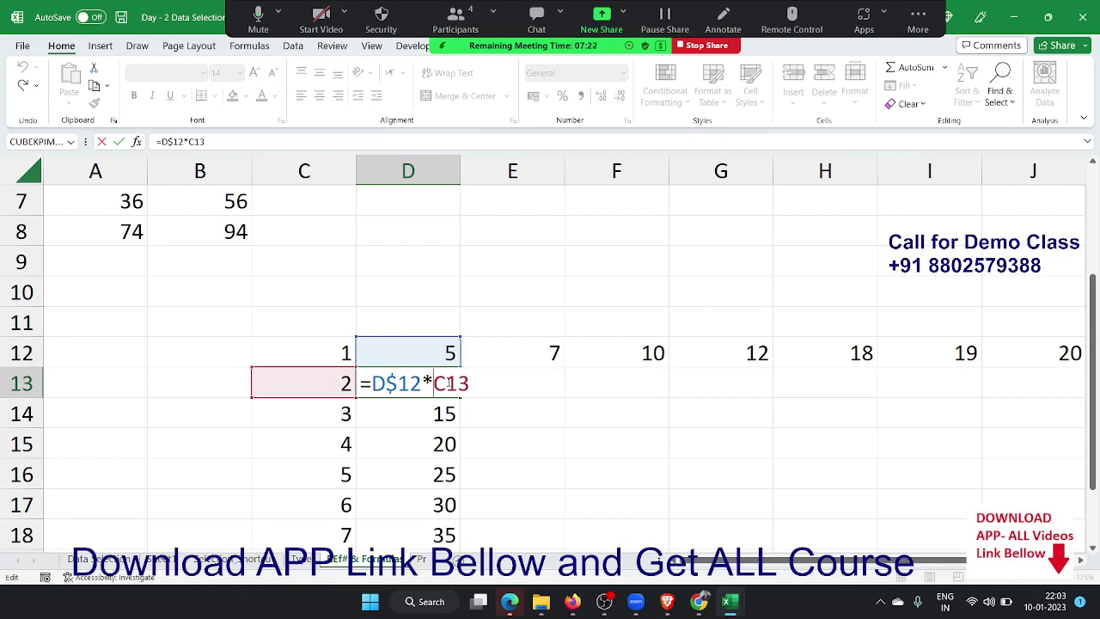
type("$")
key("Return")
left_click(446, 383)
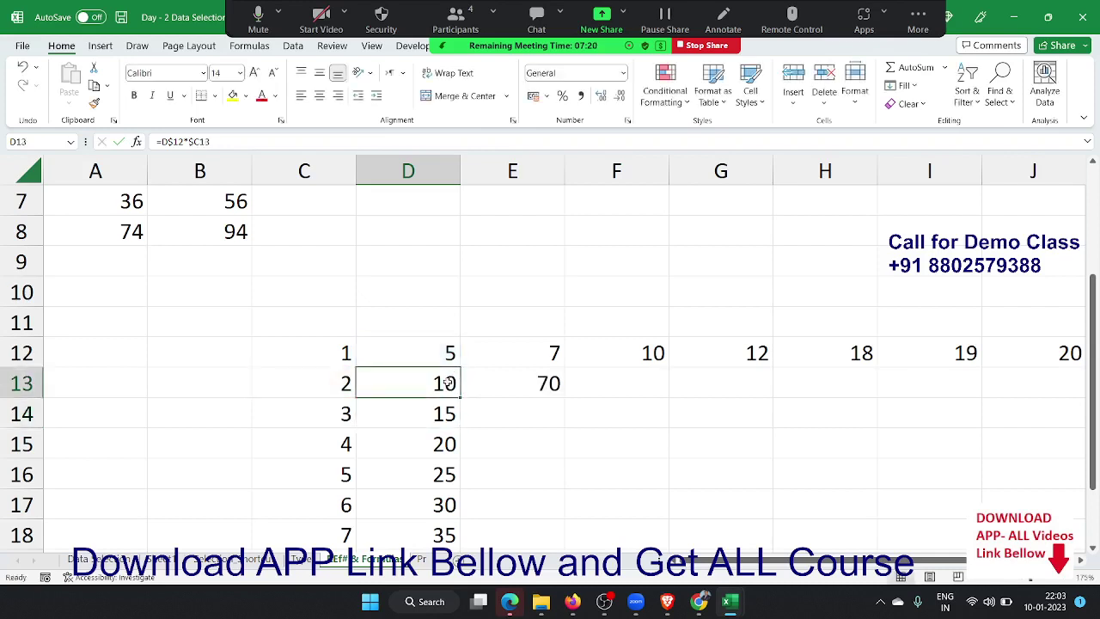
left_click_drag(460, 397, 524, 388)
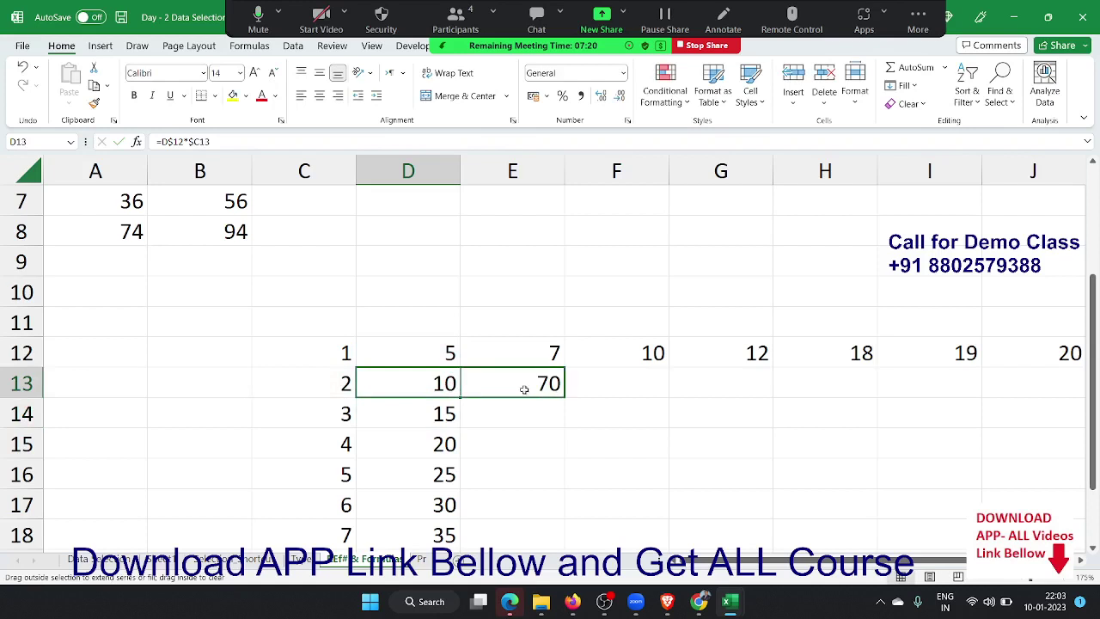
left_click(544, 388)
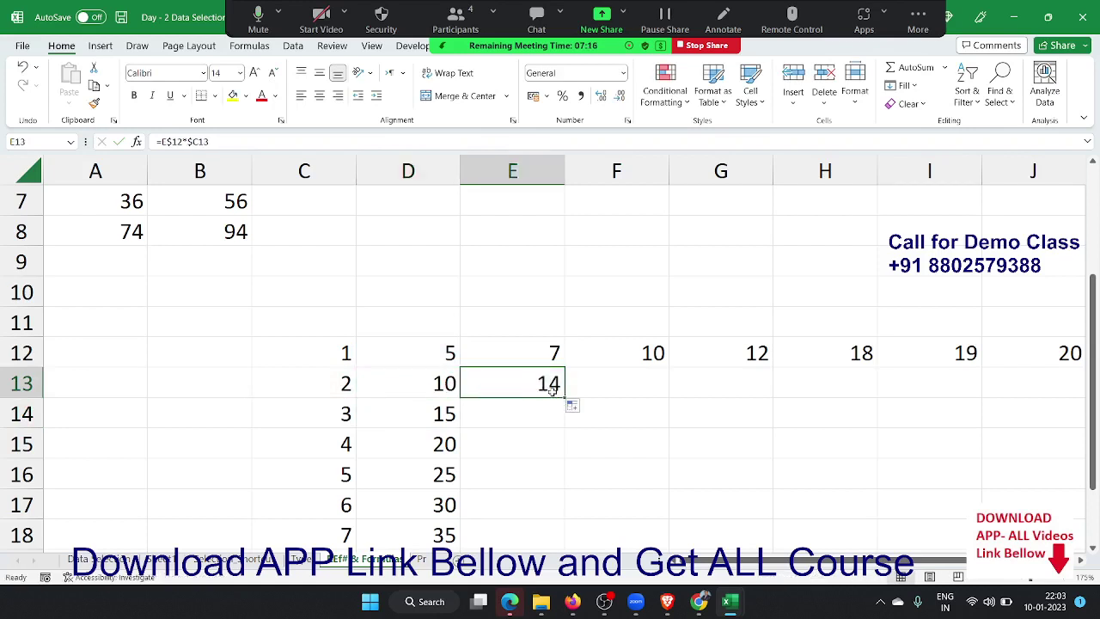
double_click(551, 388)
key("Escape")
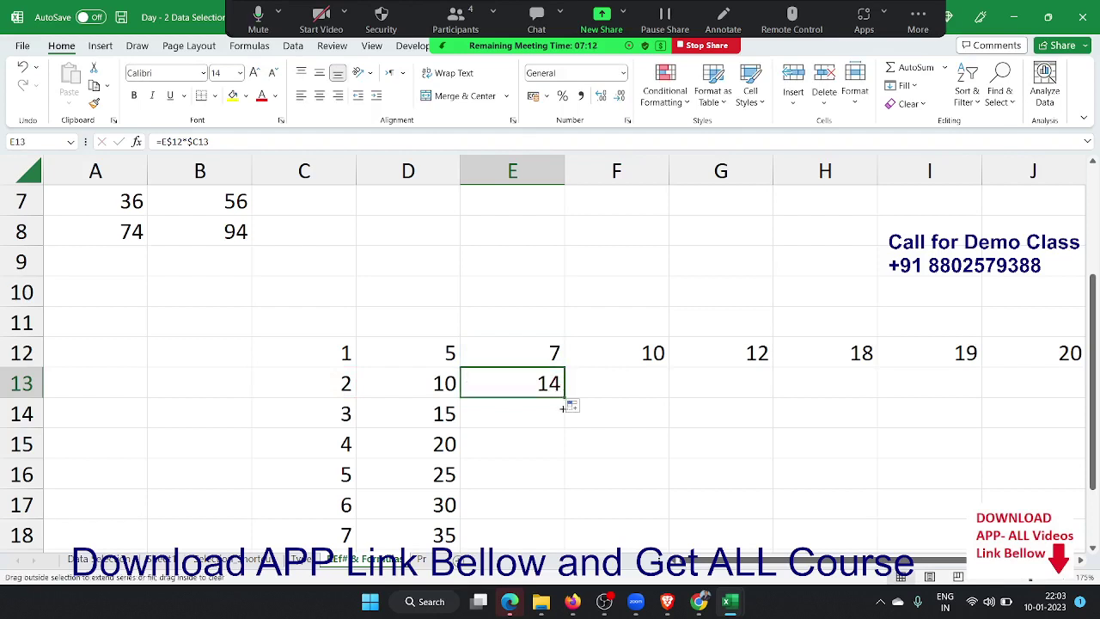
Extend the corrected formula down to E14 (21) and across the grid to column J.
left_click_drag(563, 397, 566, 416)
left_click(556, 414)
double_click(556, 414)
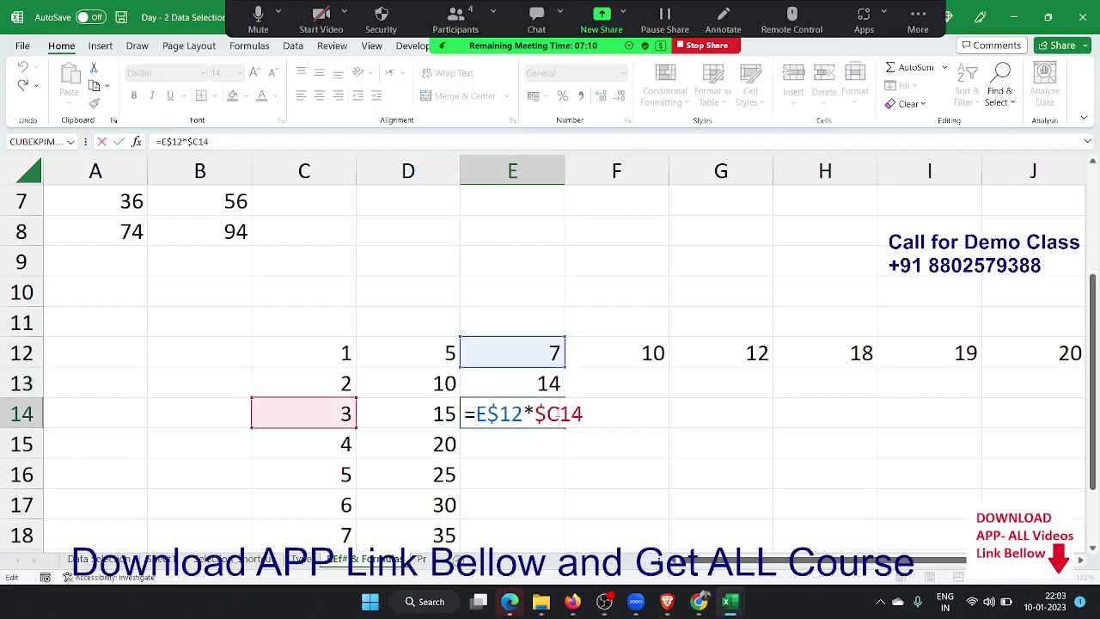
key("Escape")
key("Up")
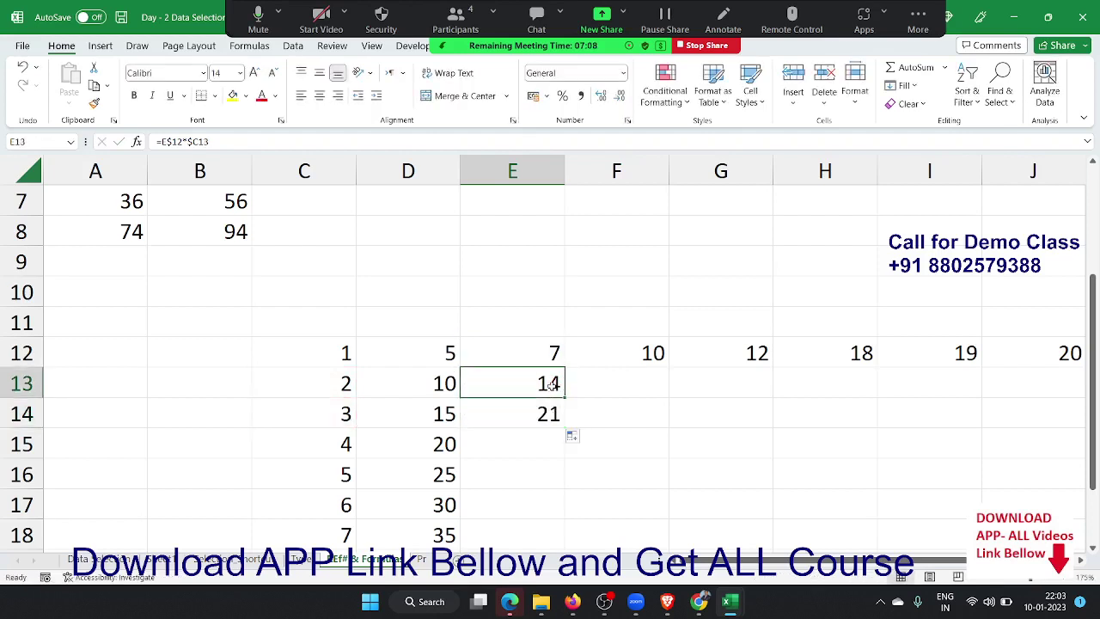
mouse_move(566, 397)
left_mouse_down()
mouse_move(417, 401)
mouse_move(431, 401)
mouse_move(465, 526)
left_mouse_up()
scroll(466, 507, "down", 2)
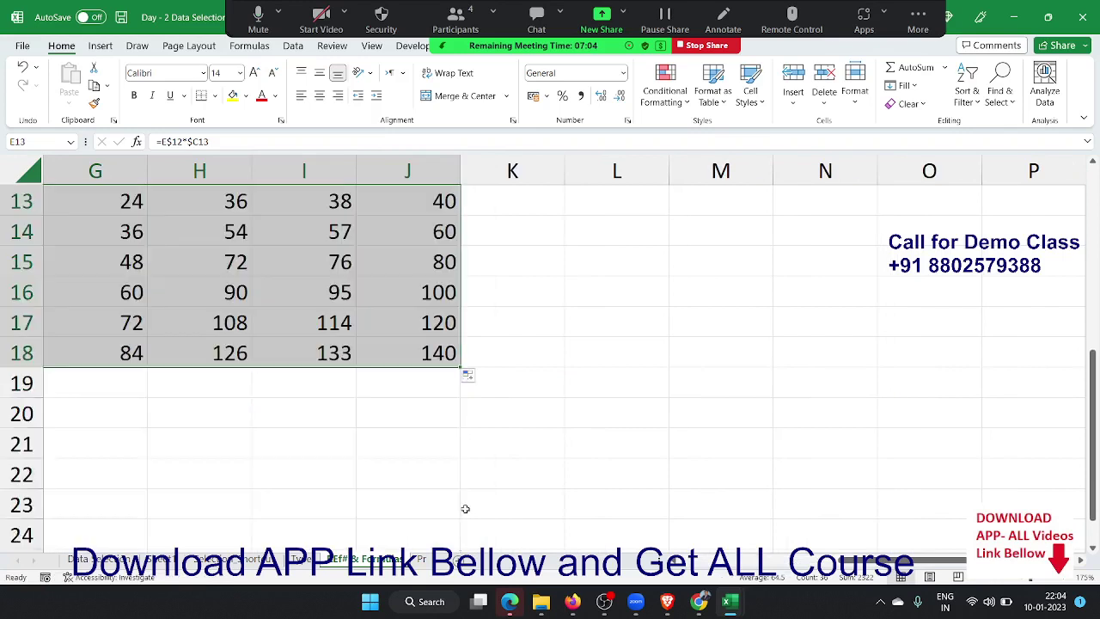
left_click_drag(859, 560, 824, 560)
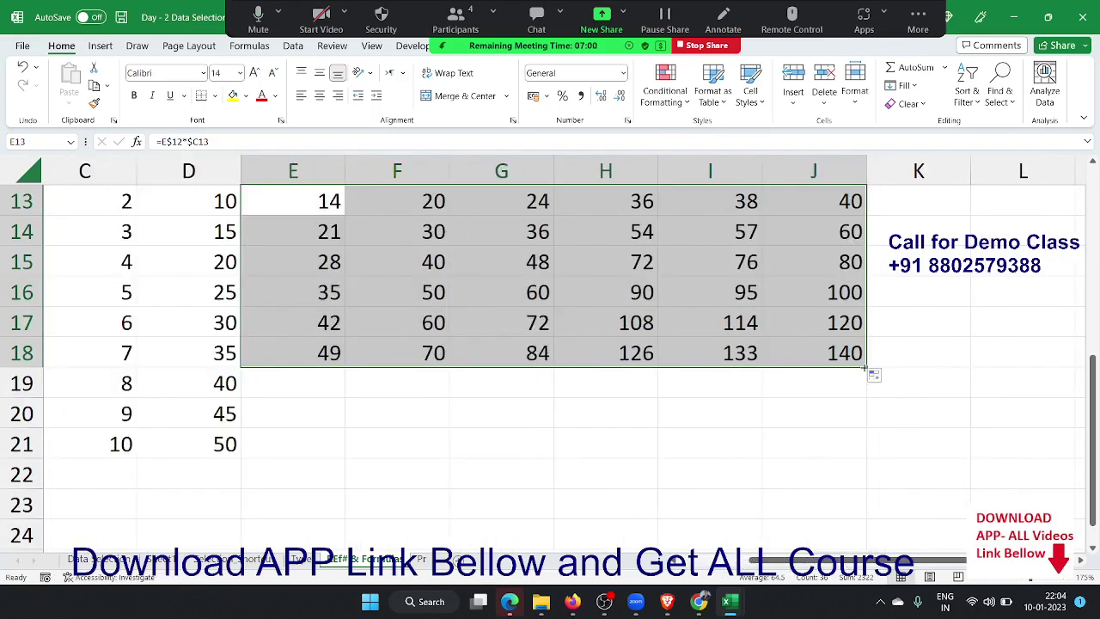
left_click_drag(866, 368, 868, 455)
scroll(783, 427, "up", 2)
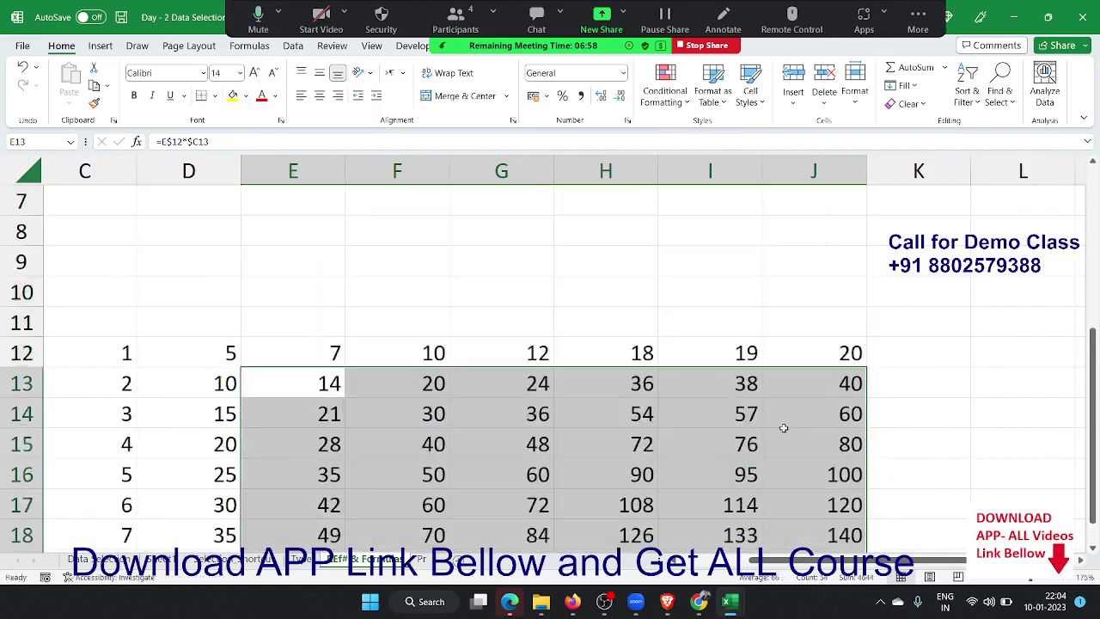
scroll(784, 427, "up", 1)
left_click_drag(397, 297, 375, 440)
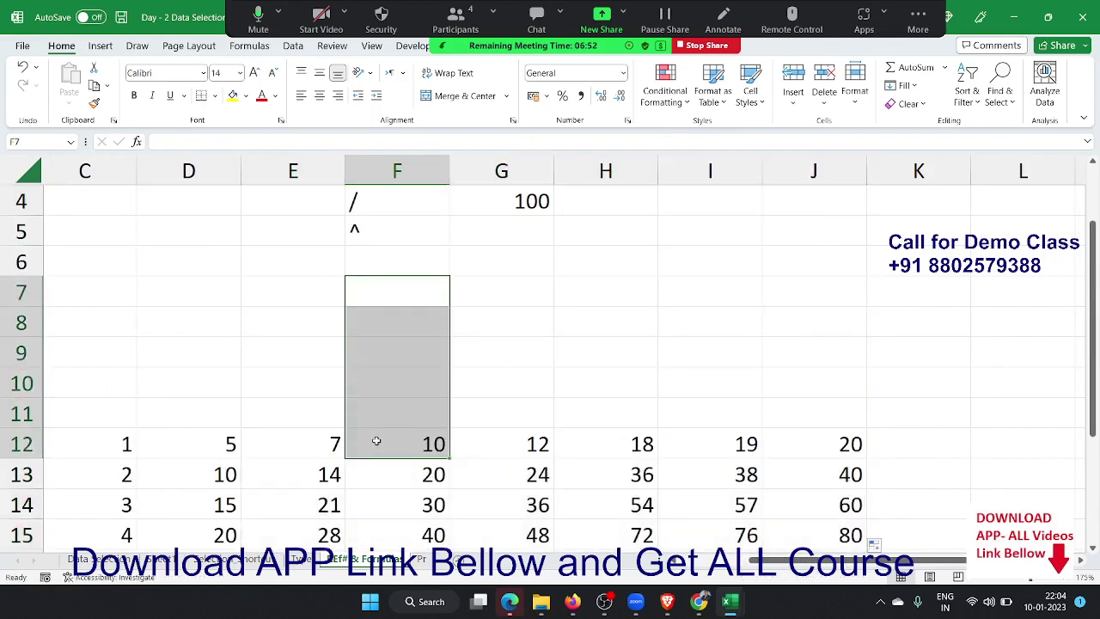
Display D13's formula =D$12*$C13, then switch to the cash memo practice sheet.
left_click_drag(387, 324, 724, 321)
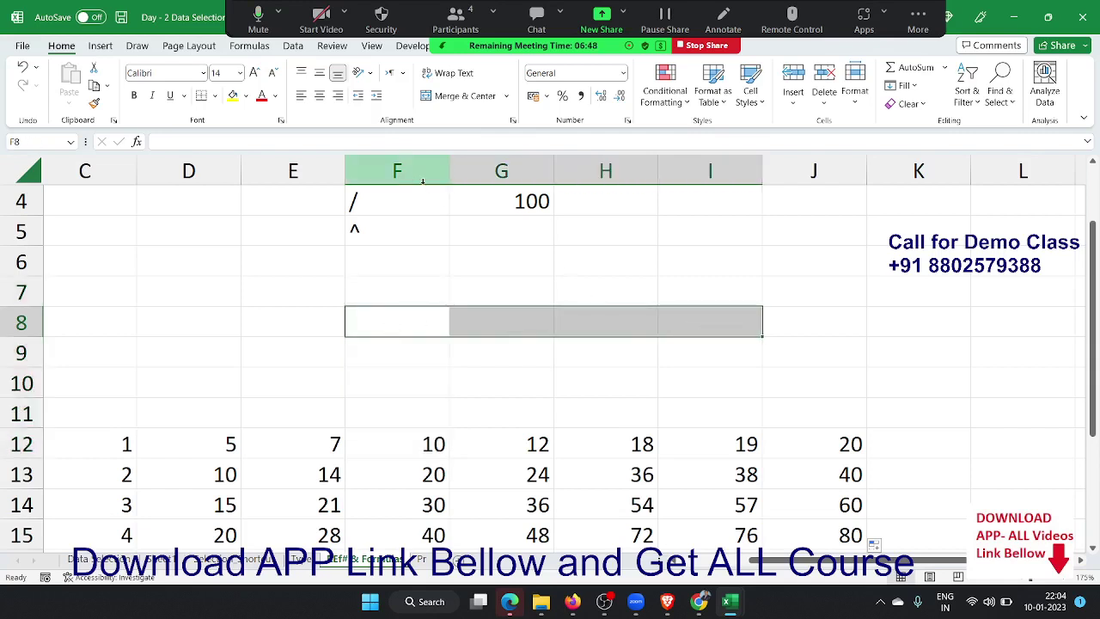
double_click(212, 479)
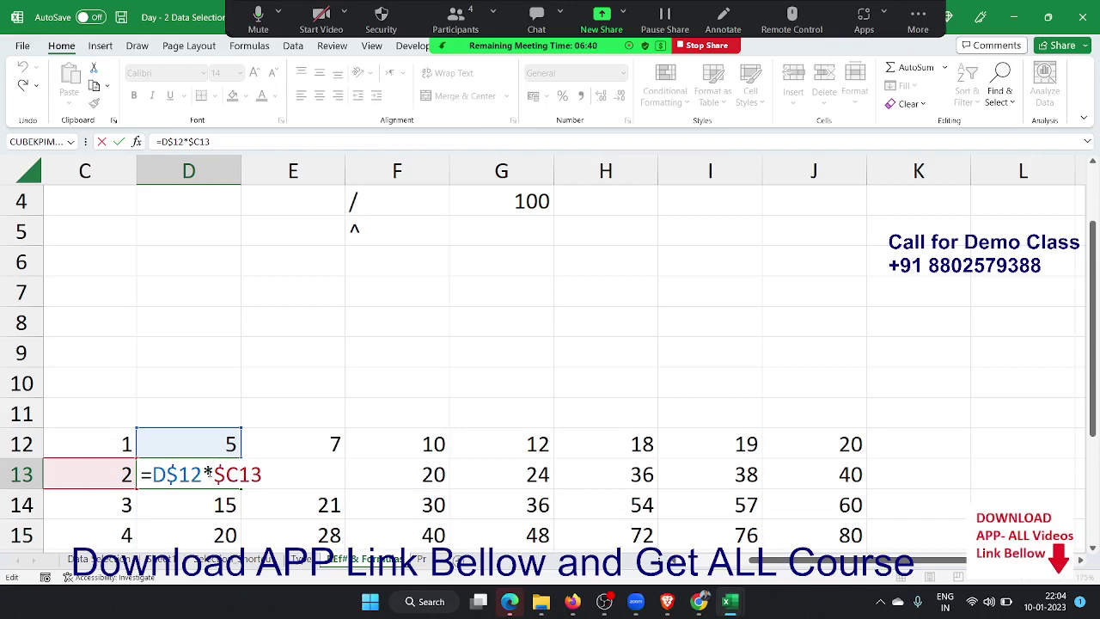
scroll(189, 477, "down", 1)
scroll(146, 429, "down", 1)
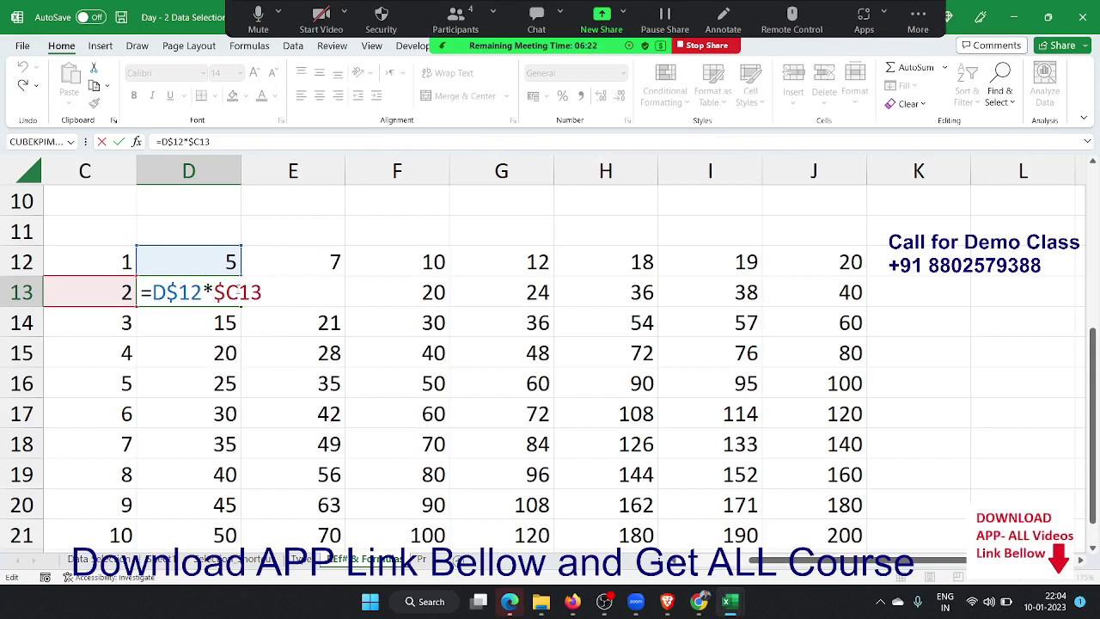
key("ctrl+Return")
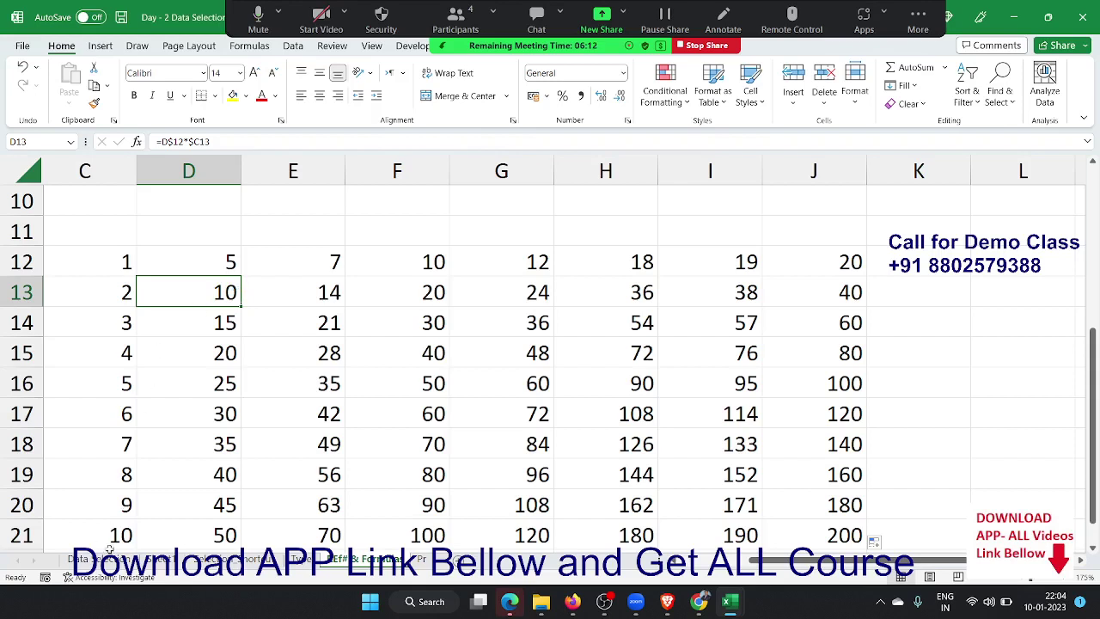
left_click(421, 559)
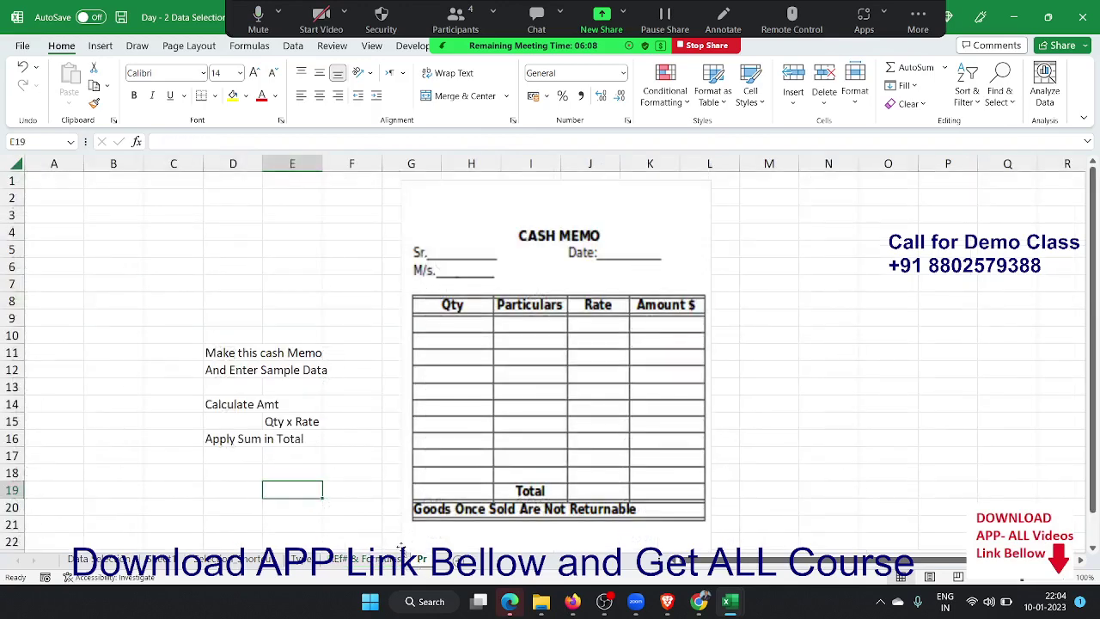
Point out the CASH MEMO picture, the empty A2:C11 range and the D12 instructions.
left_click(233, 264)
left_click(492, 258)
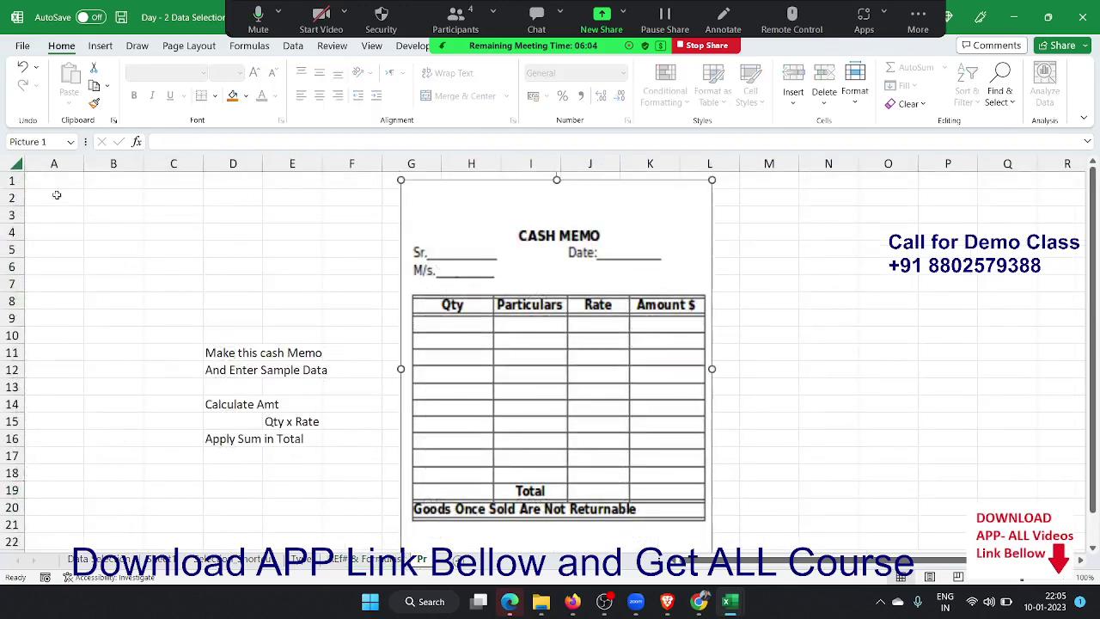
left_click_drag(57, 195, 159, 356)
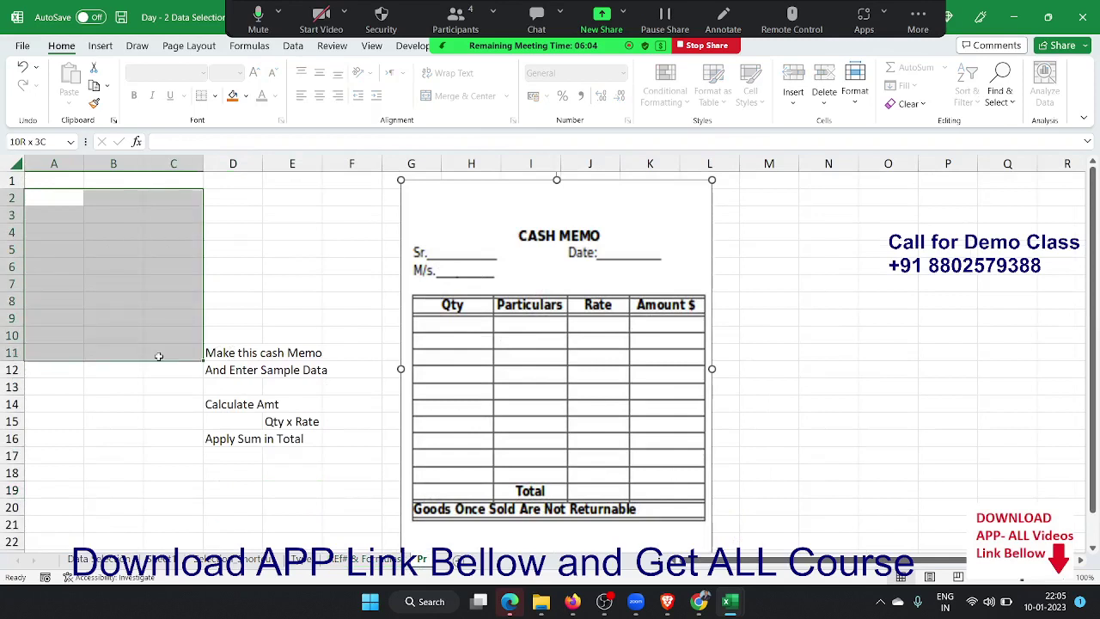
left_click(243, 373)
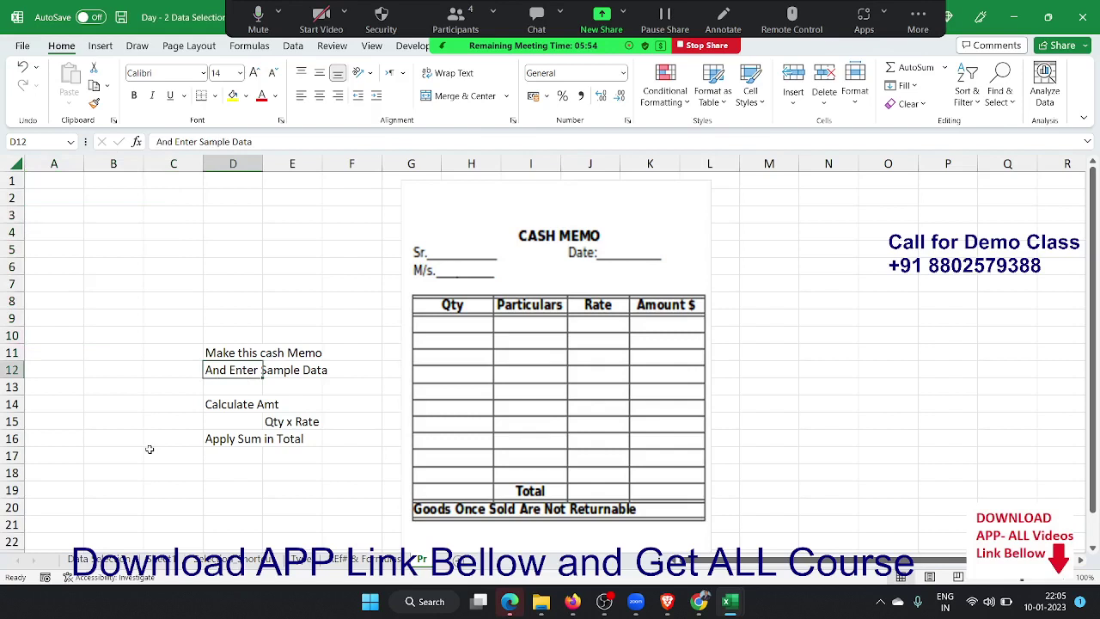
View the workbook's file name and location, then switch to WhatsApp Web.
left_click(131, 19)
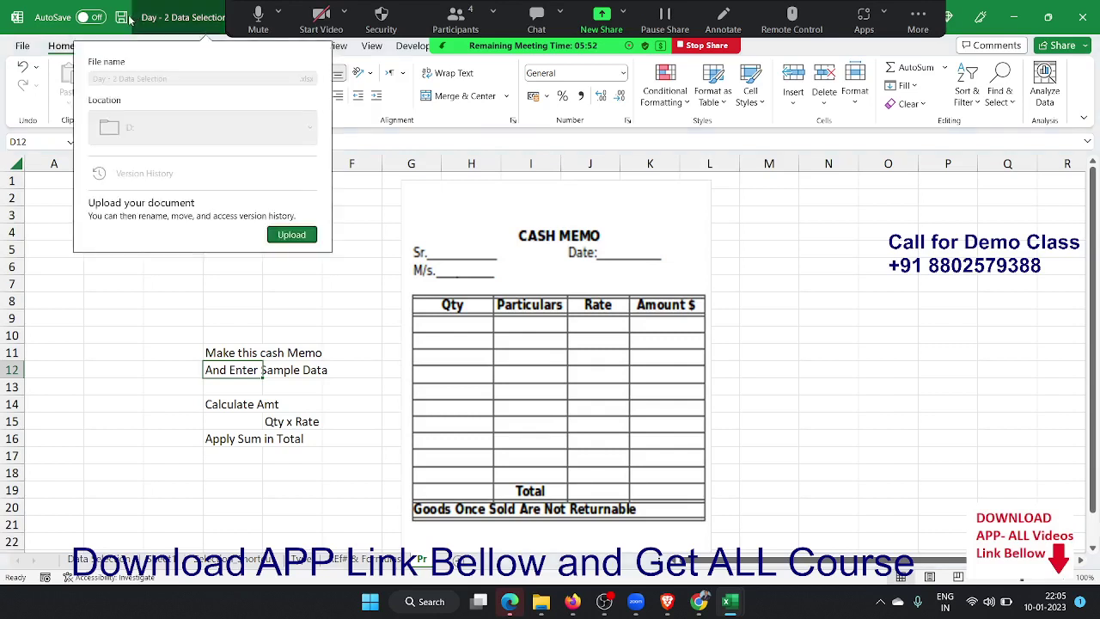
left_click(131, 19)
mouse_move(730, 601)
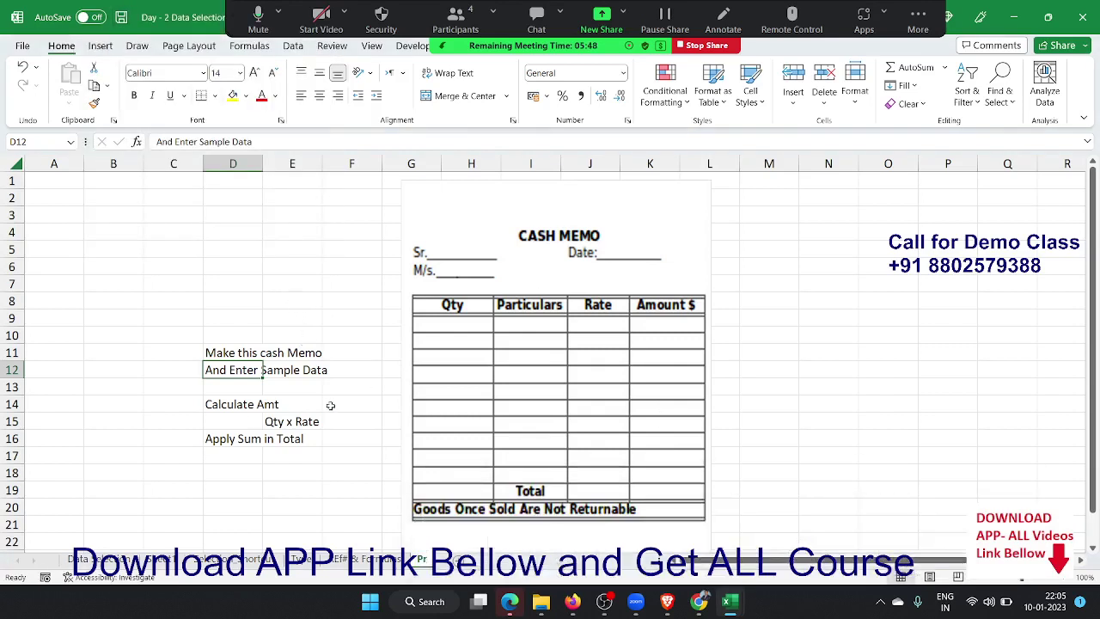
left_click(575, 609)
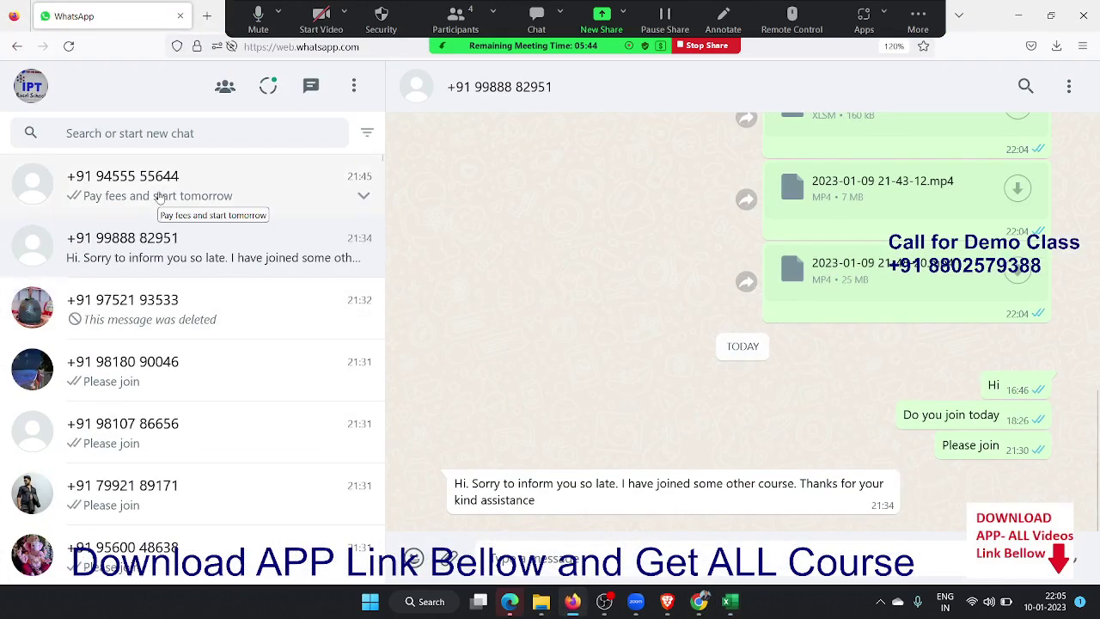
Open the student's chat in WhatsApp Web.
left_click(163, 320)
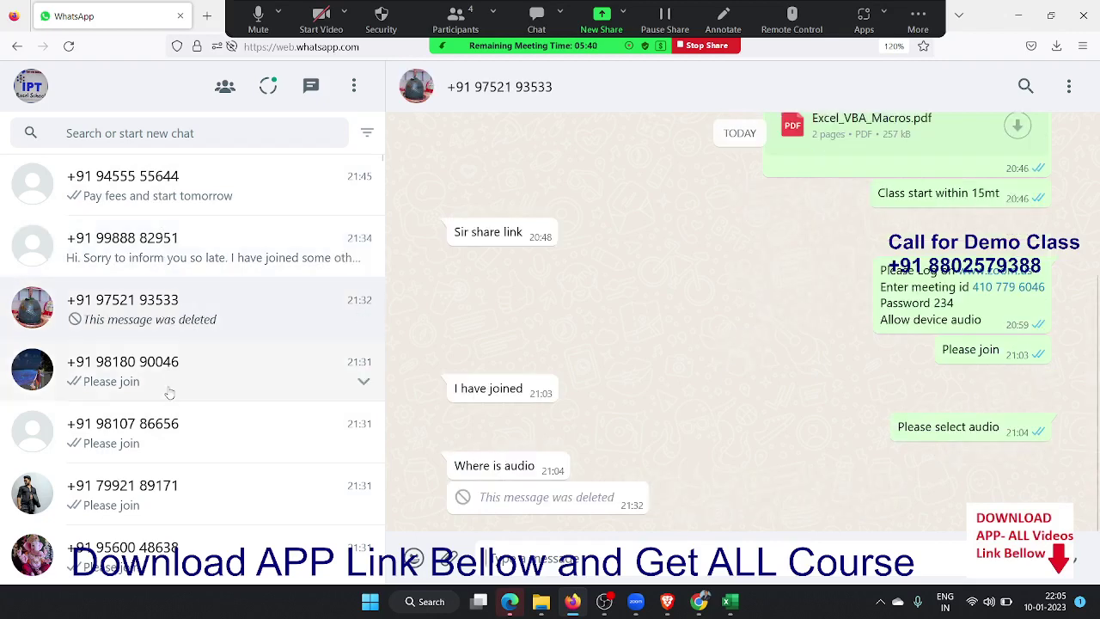
scroll(172, 404, "down", 3)
left_click(326, 464)
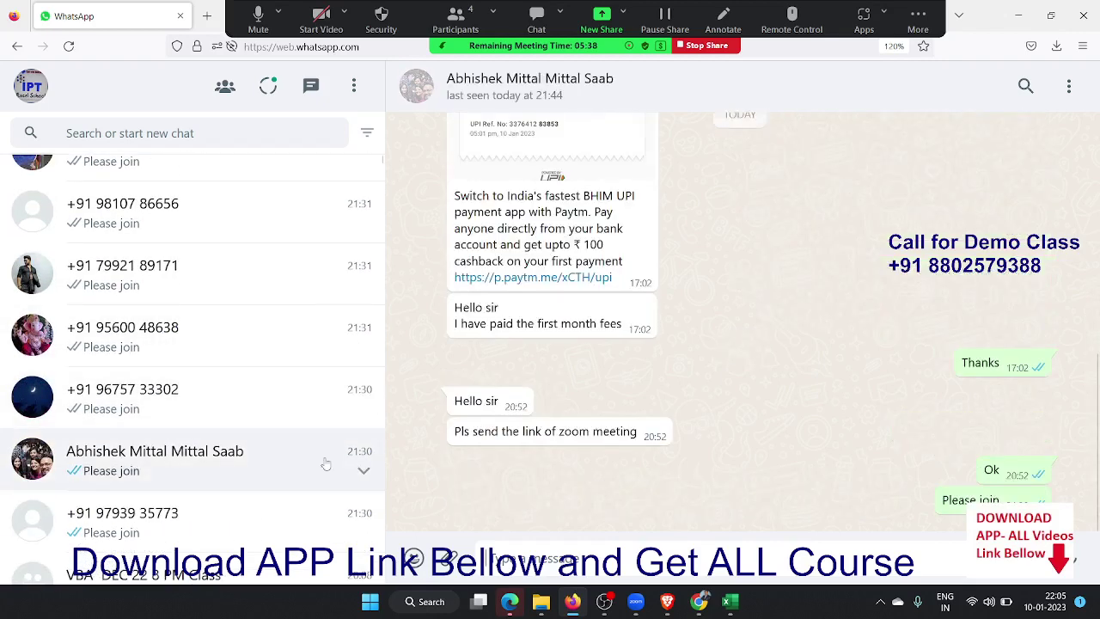
Attach and send Day - 2 Data Selection.xlsx from the APP_Rec (D:) drive.
left_click(449, 559)
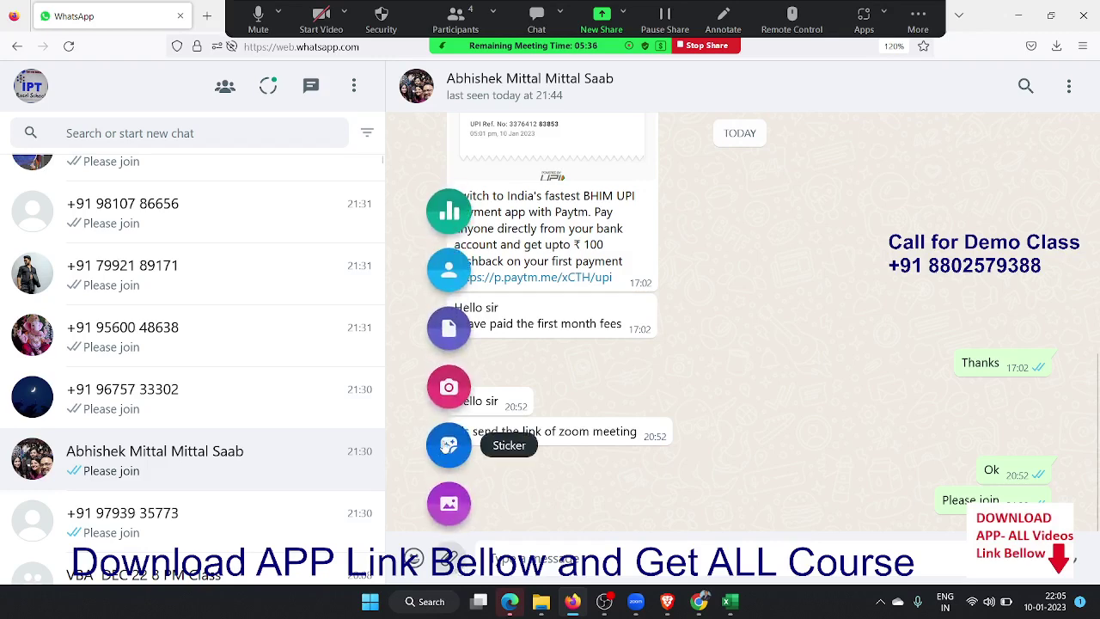
left_click(448, 327)
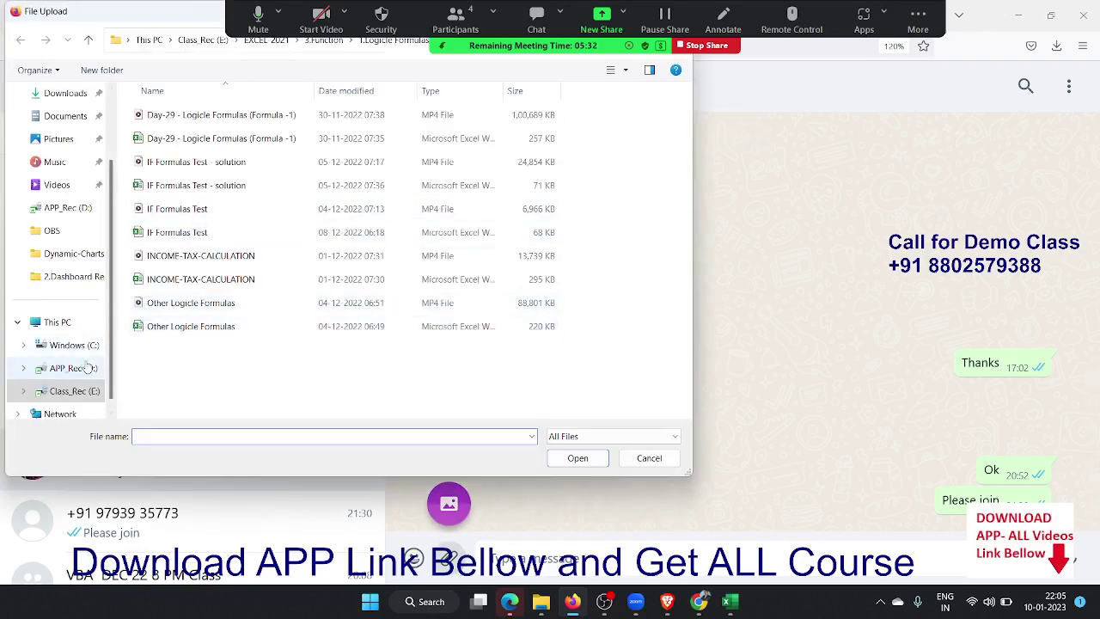
left_click(86, 368)
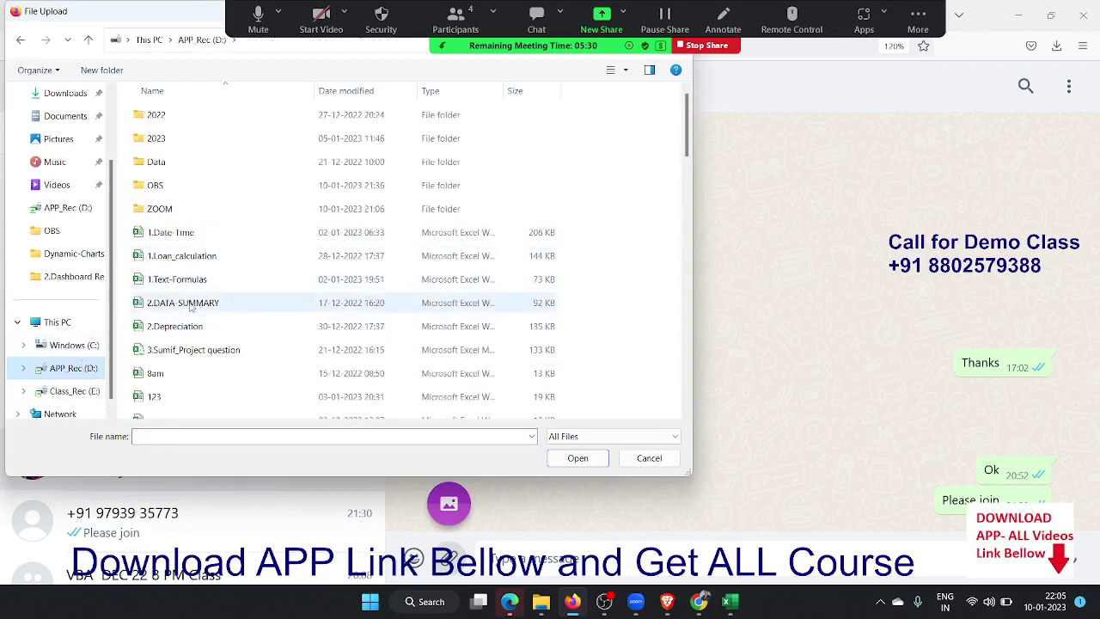
scroll(215, 365, "down", 3)
scroll(215, 374, "down", 3)
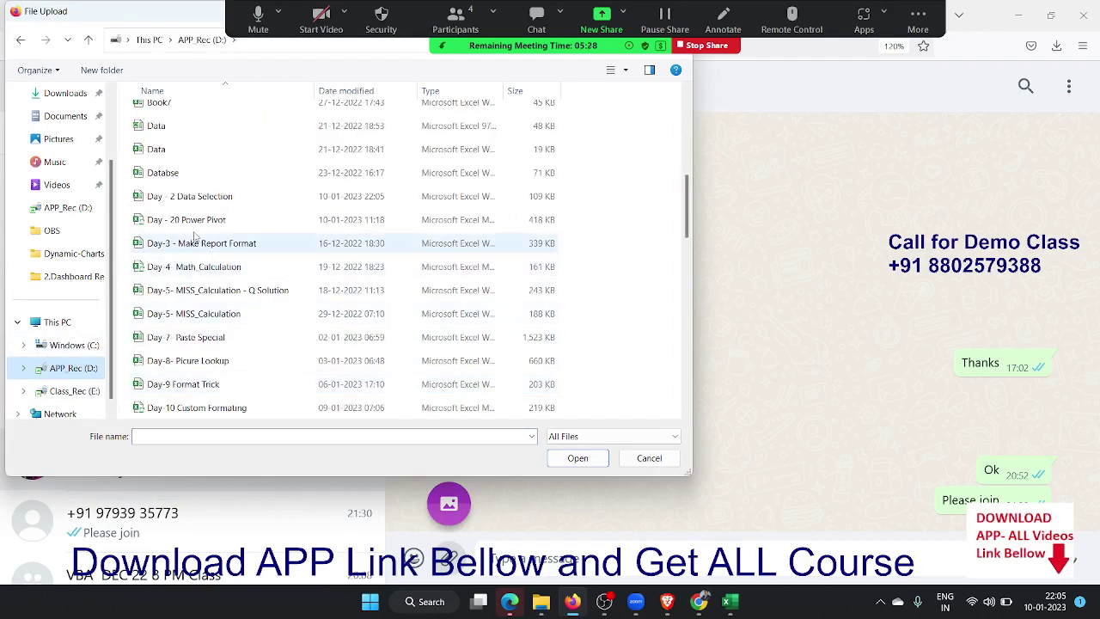
left_click(206, 198)
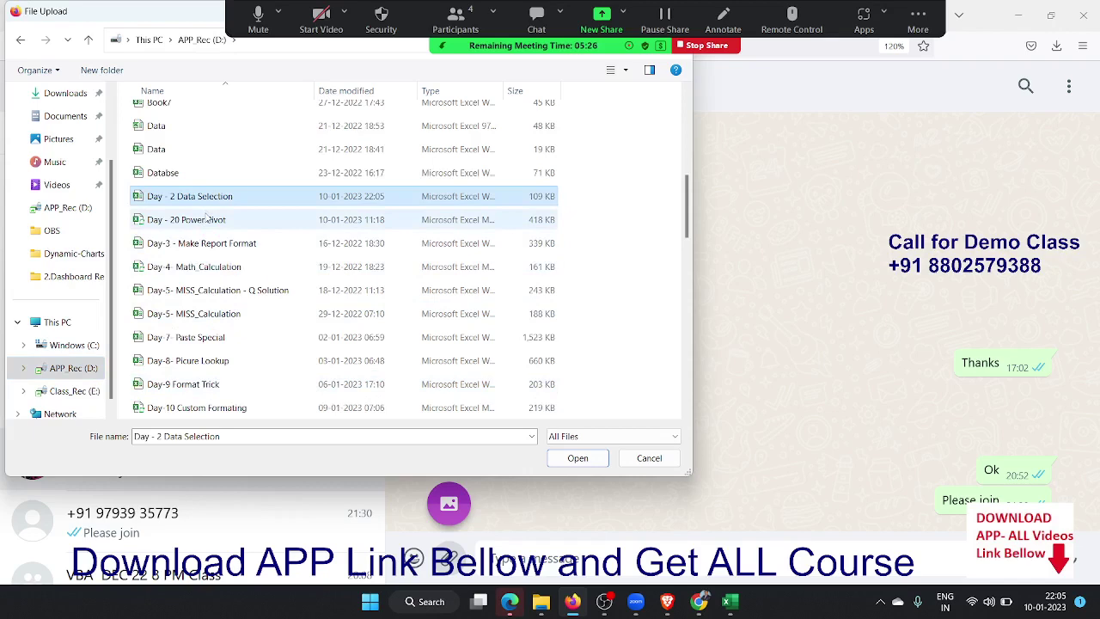
left_click(596, 460)
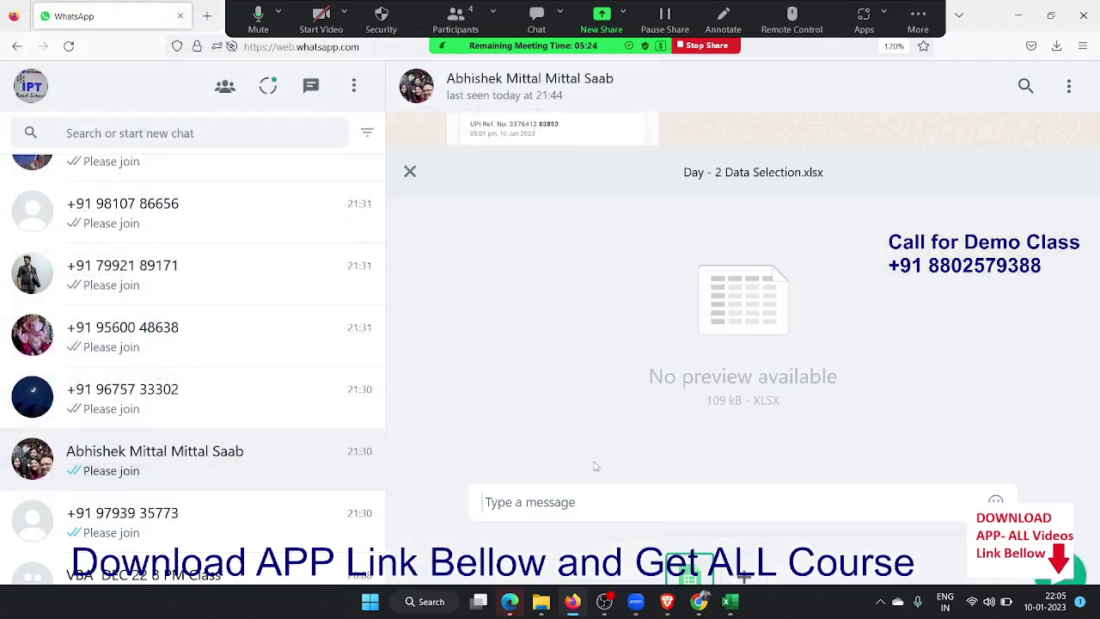
left_click(690, 539)
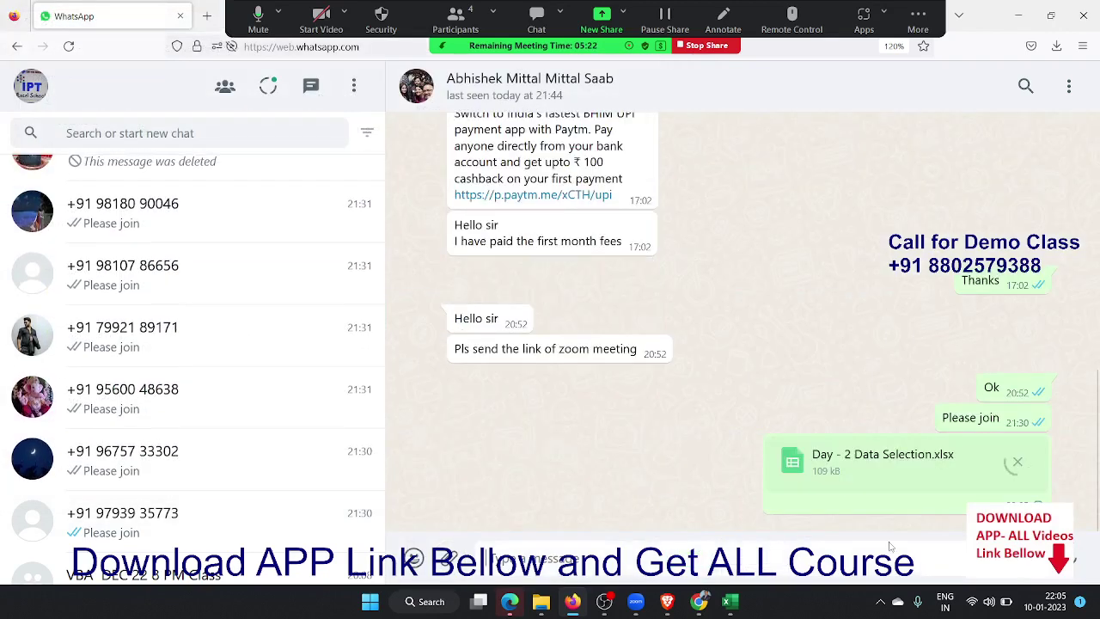
left_click(448, 559)
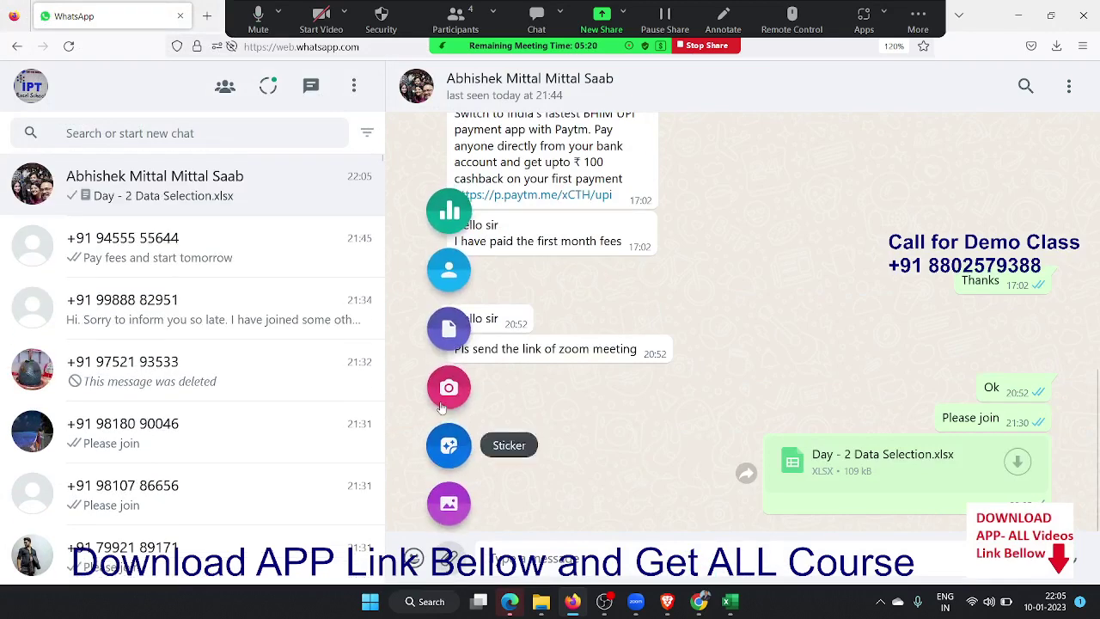
left_click(448, 328)
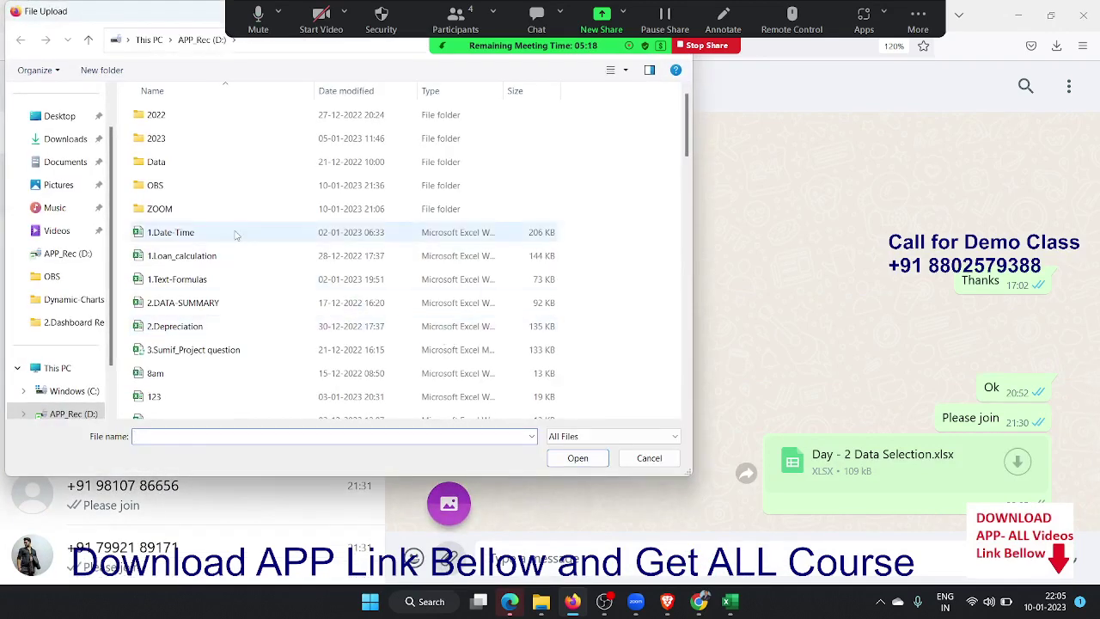
double_click(206, 188)
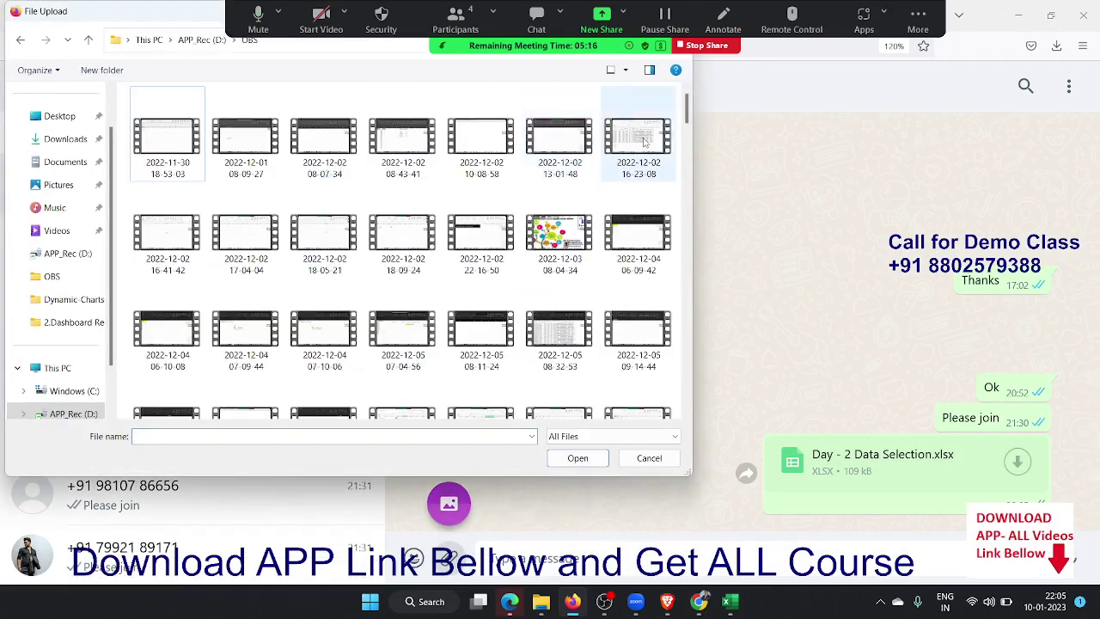
left_click_drag(687, 107, 731, 415)
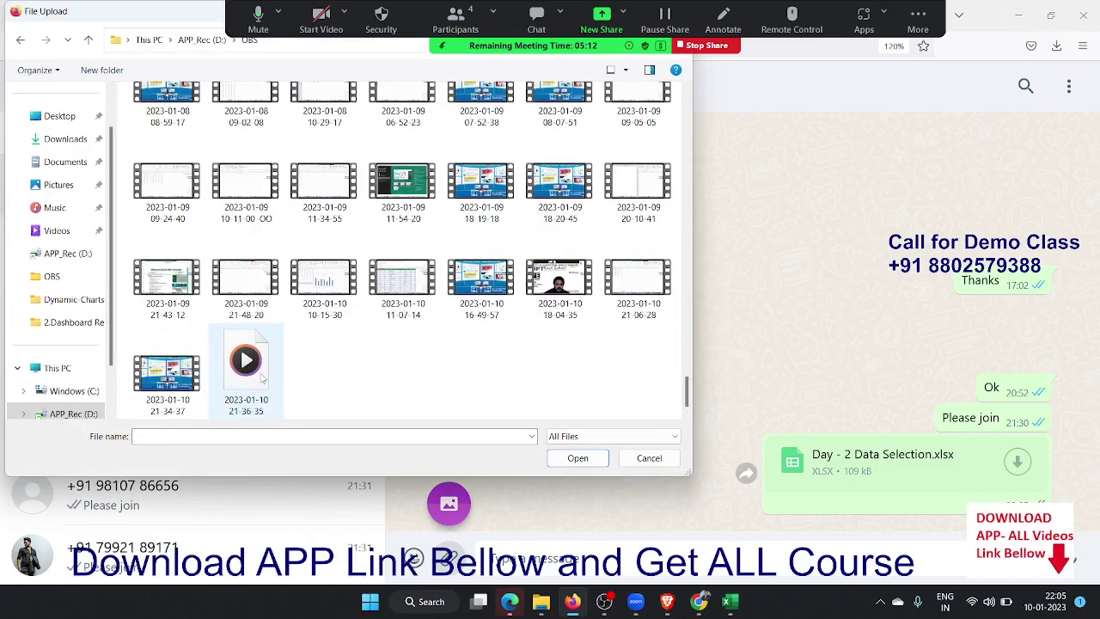
left_click(262, 378)
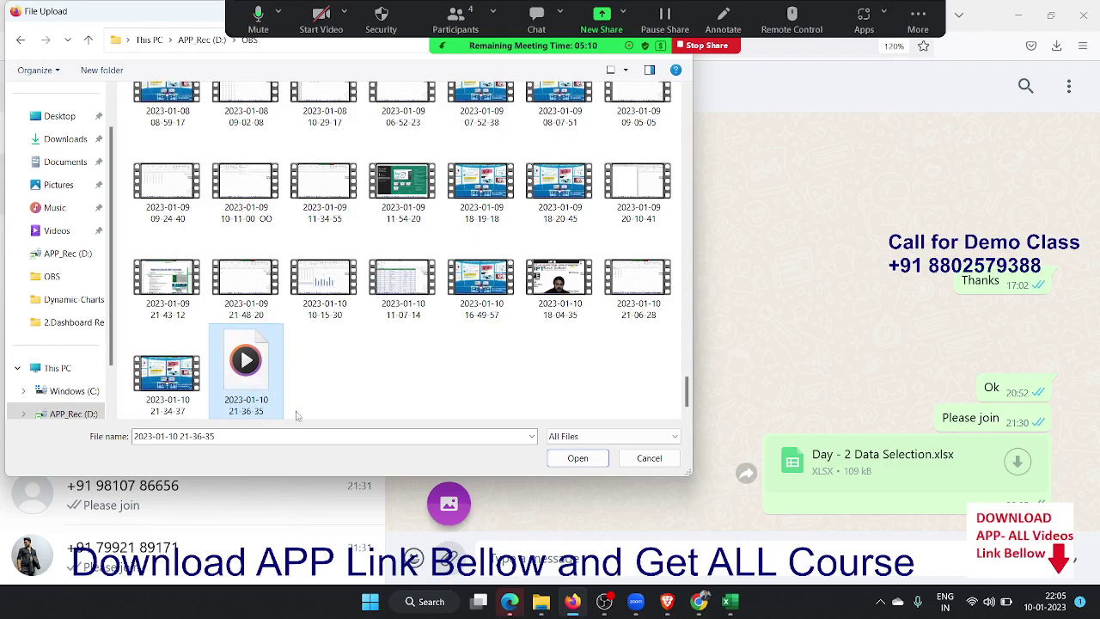
left_click(601, 464)
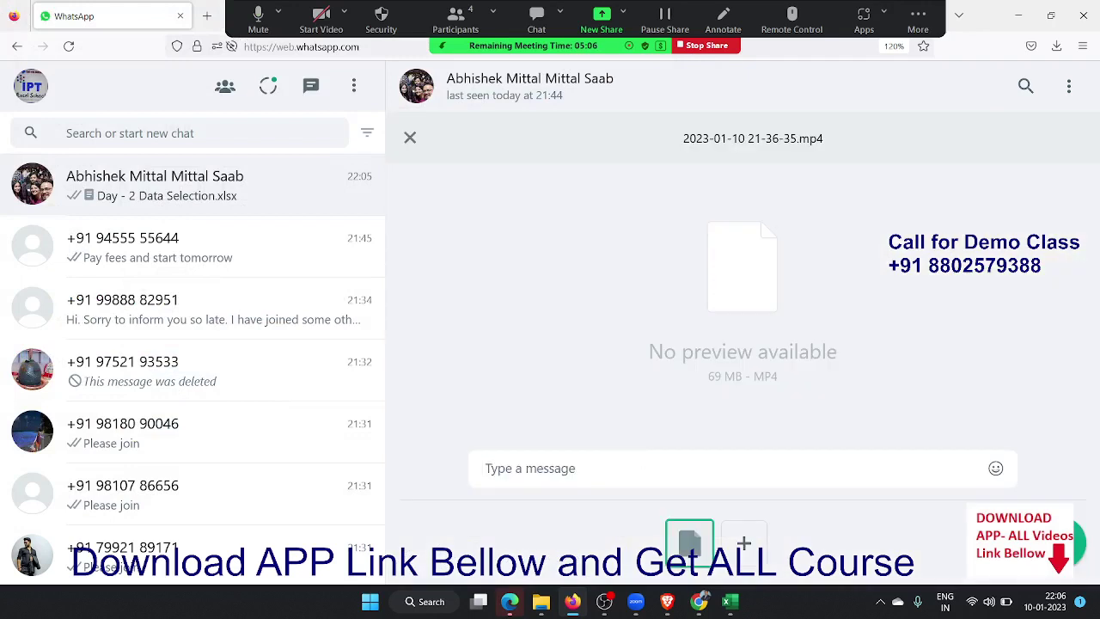
key("Return")
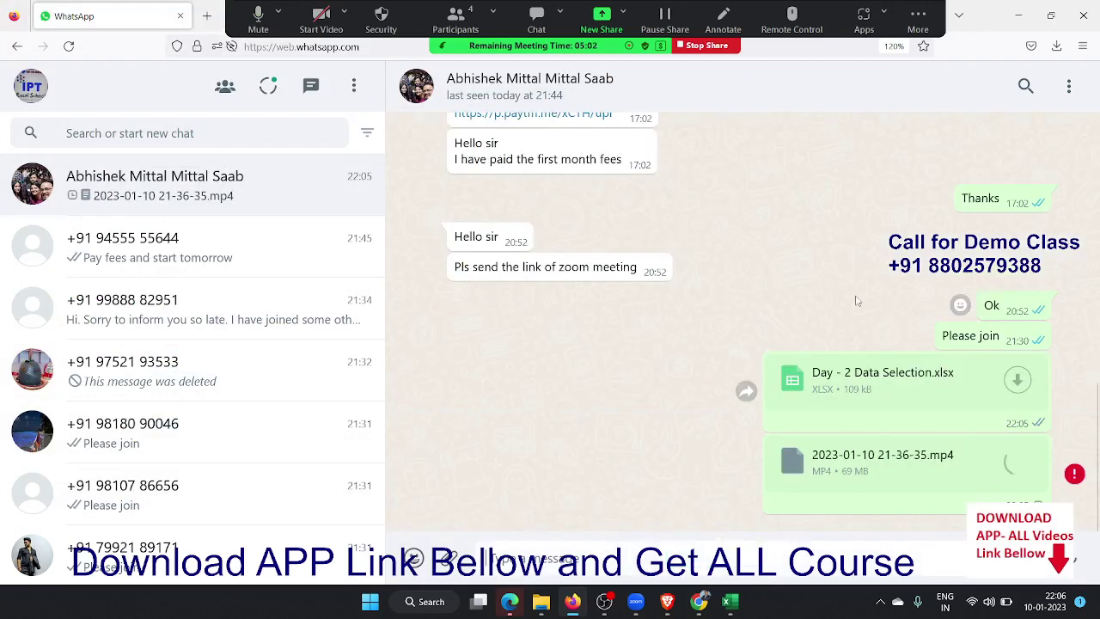
mouse_move(1075, 481)
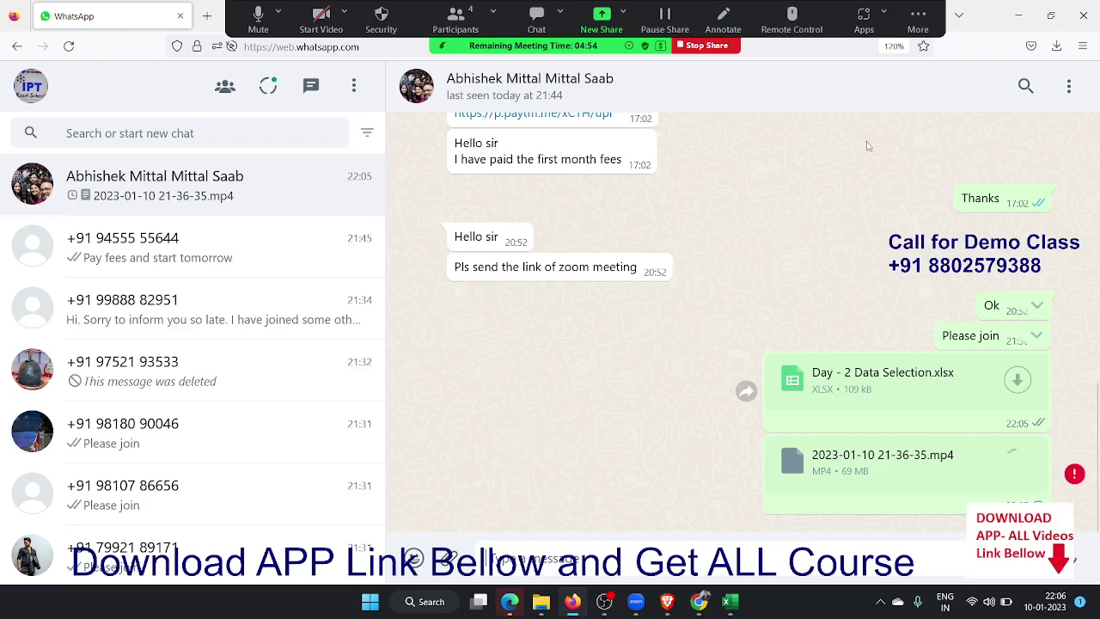
left_click(444, 31)
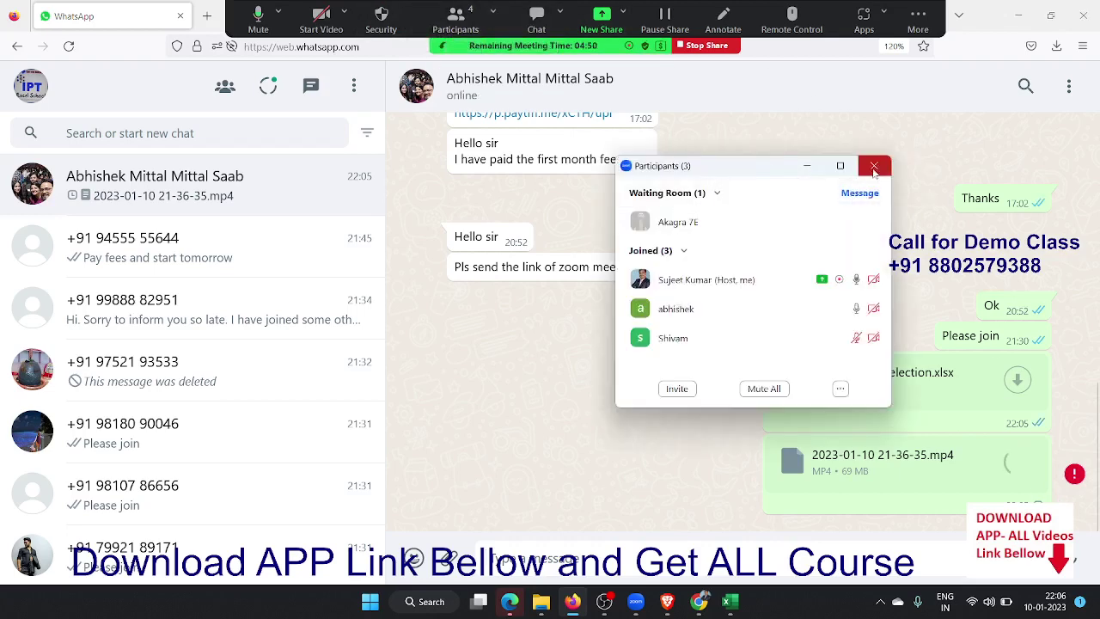
Close the participant list and end the Zoom meeting for all participants.
mouse_move(727, 343)
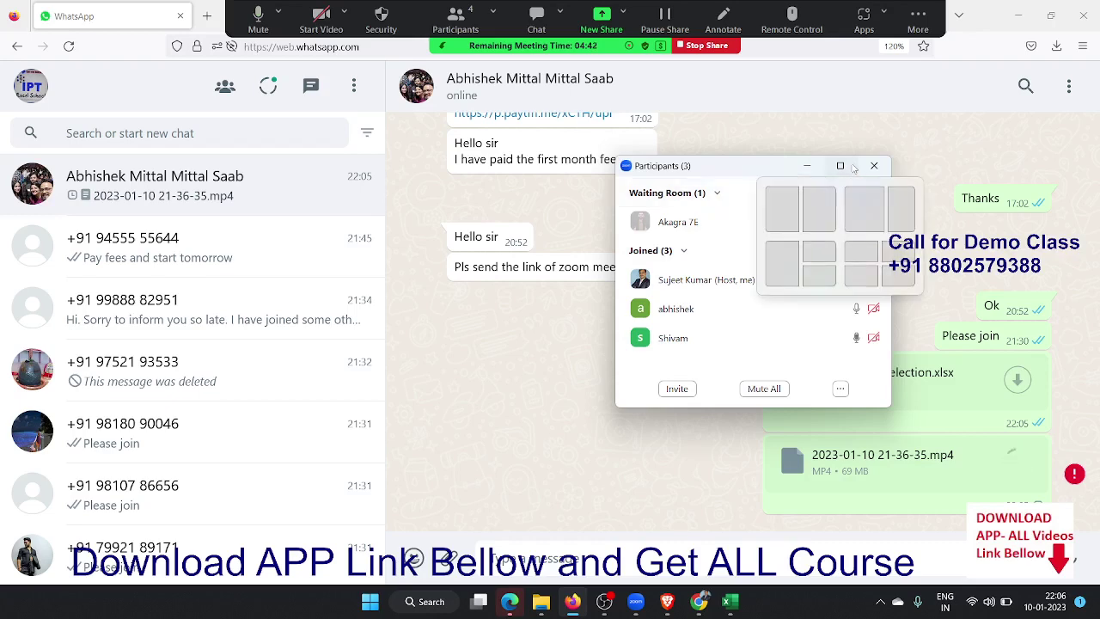
left_click(874, 166)
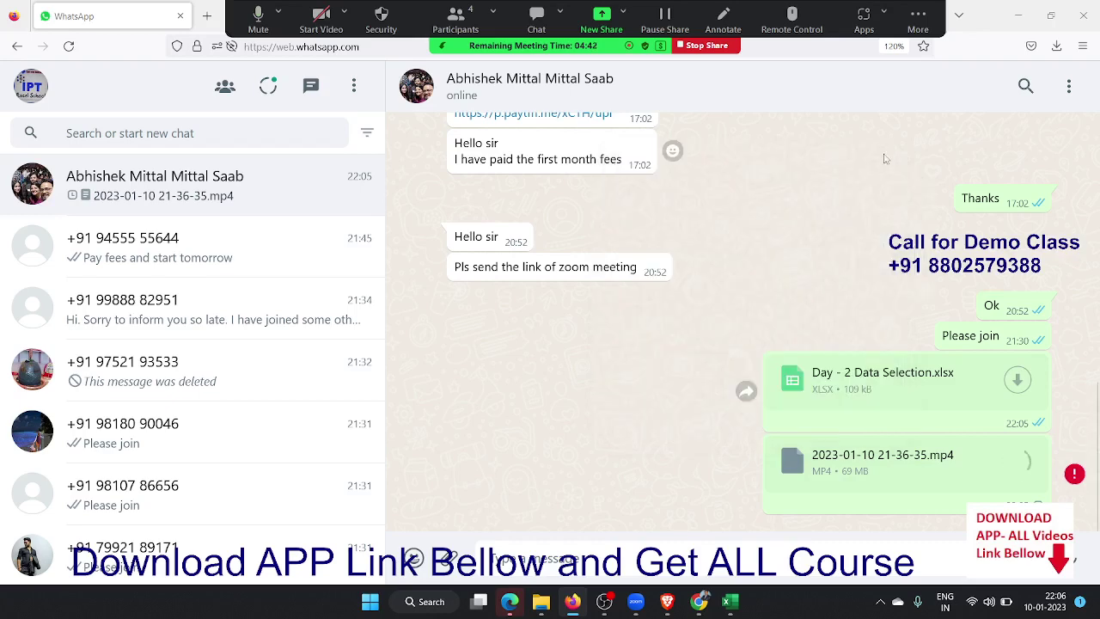
left_click(917, 15)
left_click(868, 131)
left_click(909, 16)
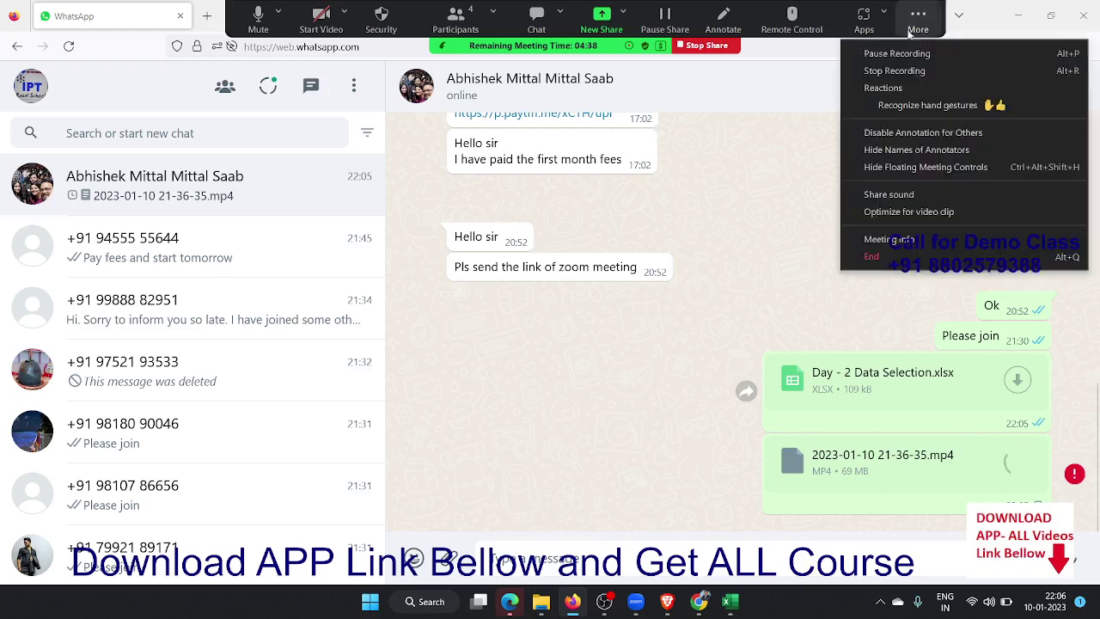
left_click(860, 260)
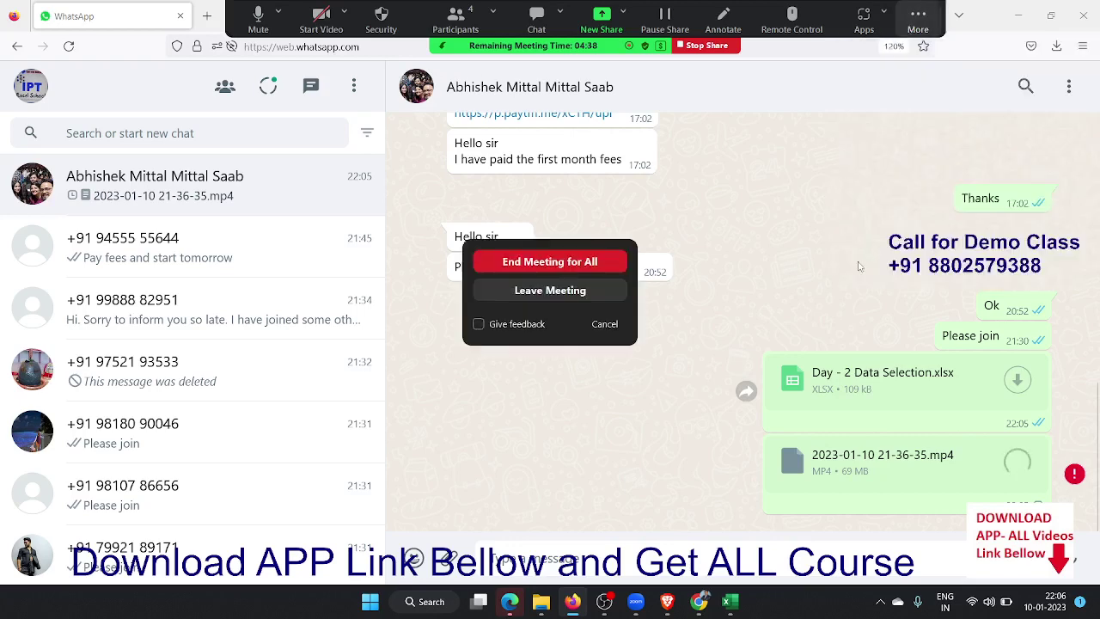
left_click(567, 263)
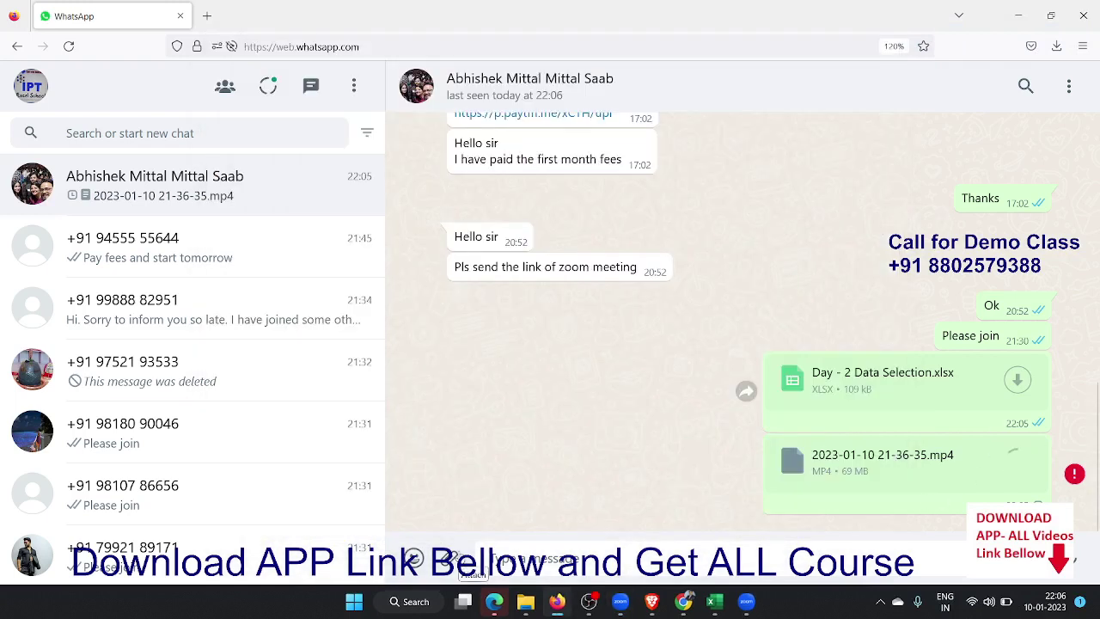
left_click(447, 558)
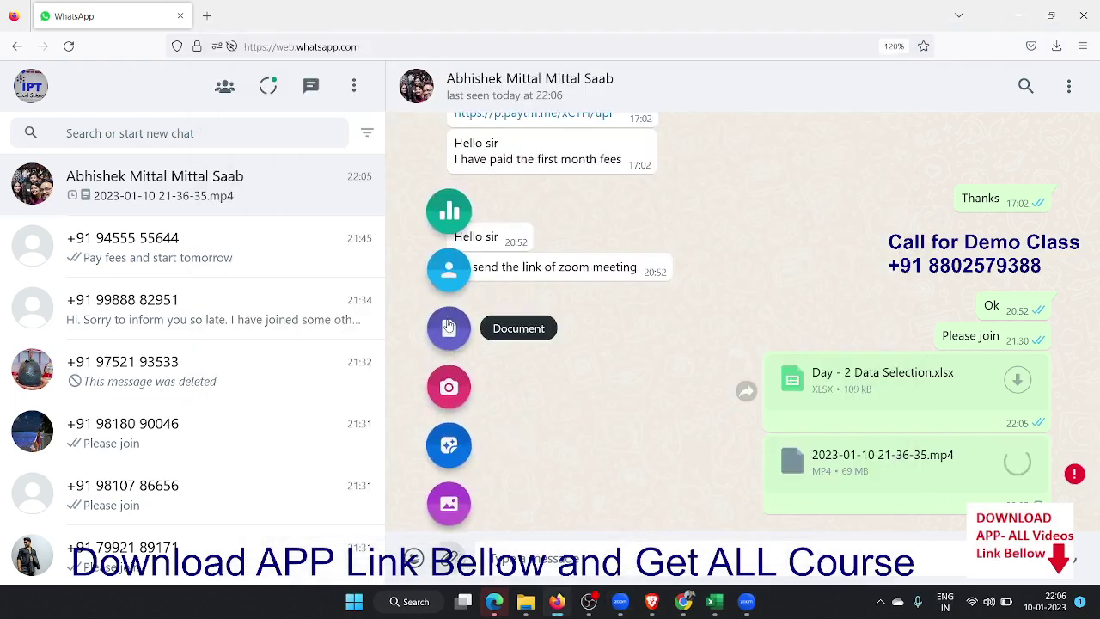